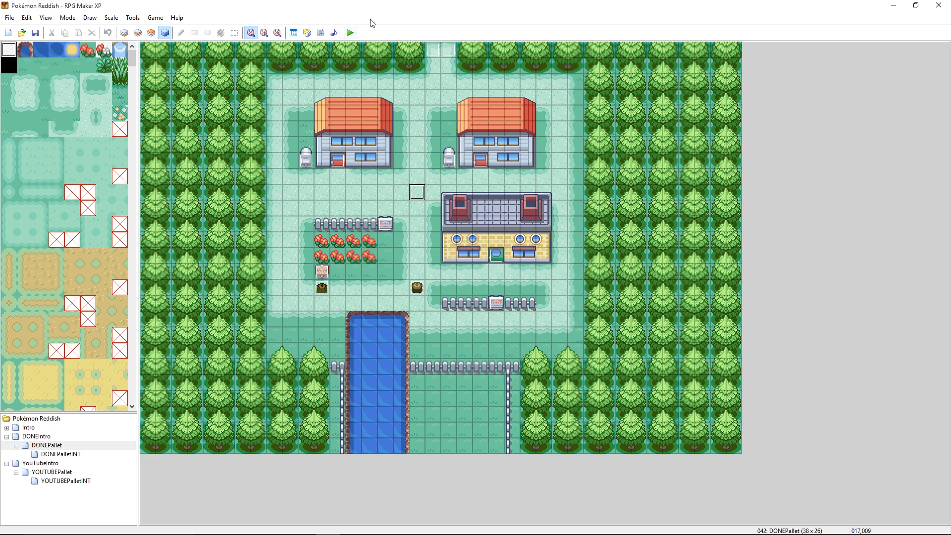
- Start a playtest of the game and continue from the saved file
left_click(351, 33)
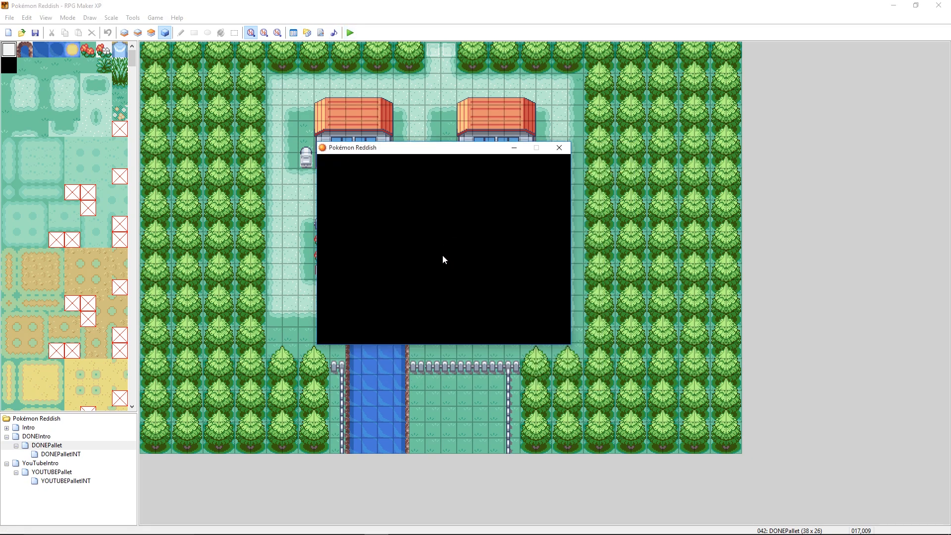
key("Return")
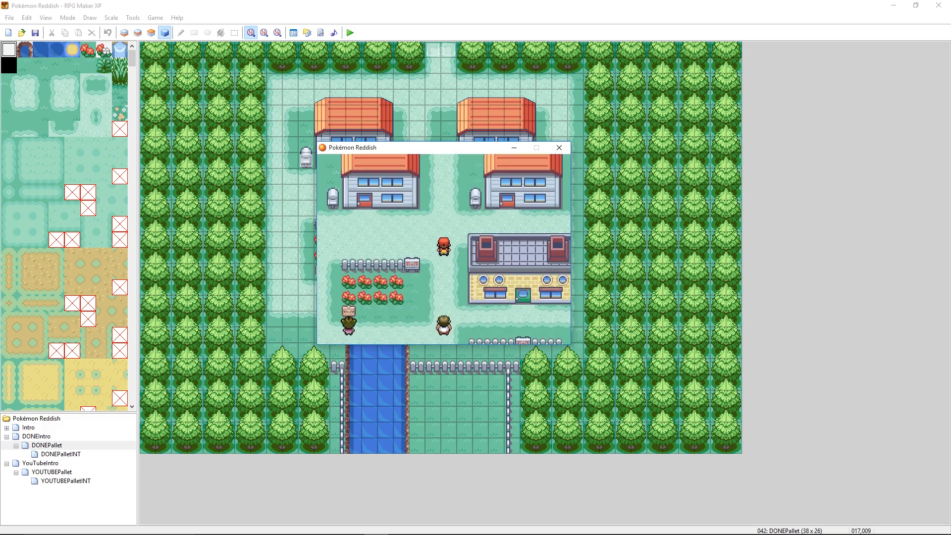
key("Up")
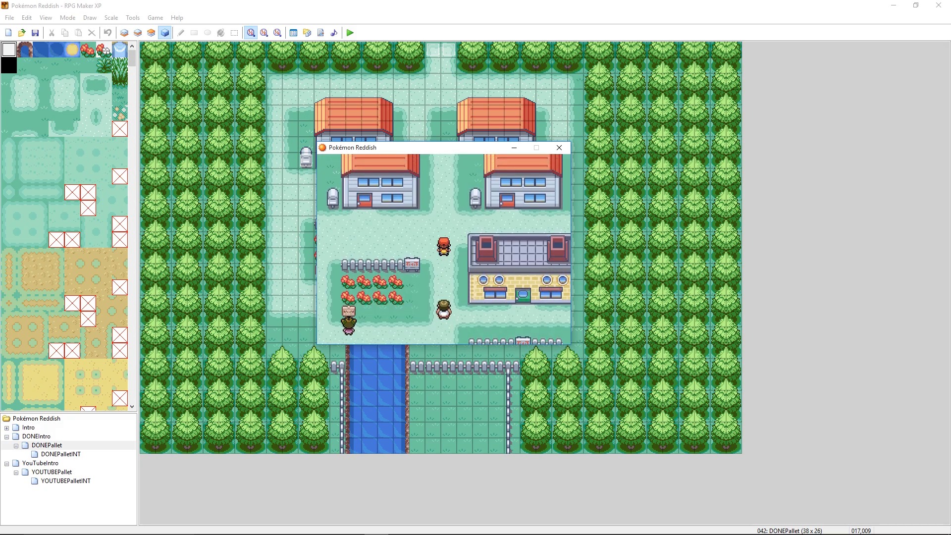
- Open the in-game debug menu from the pause menu
key("Escape")
key("Down")
- Warp the player to map 042 DONEPallet using Warp to Map
key("Down")
key("Down")
key("Down")
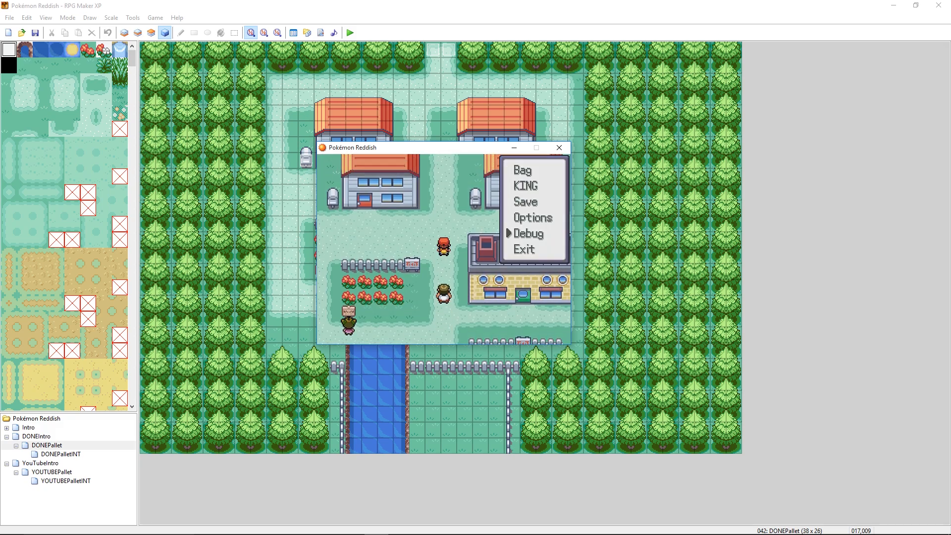
key("Return")
key("Down")
key("Down")
key("Down")
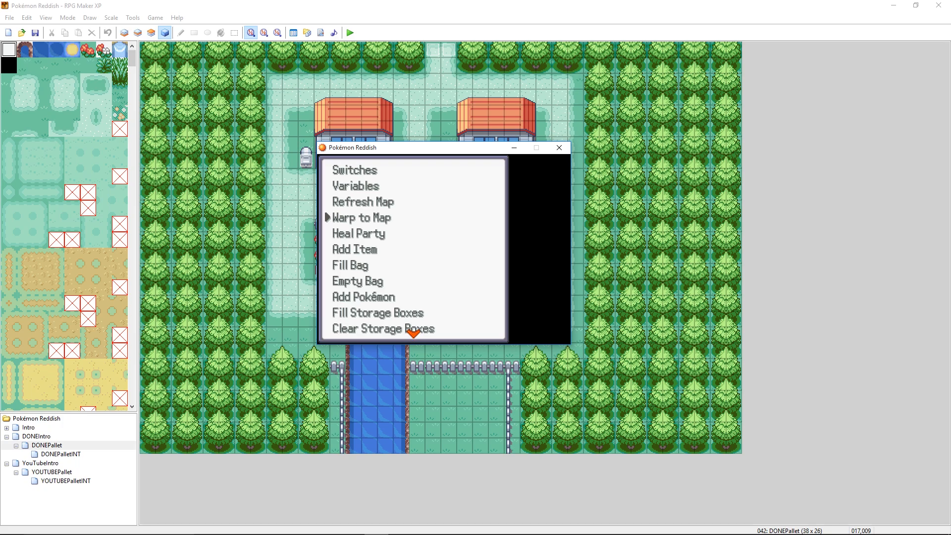
key("Return")
key("Up")
key("Up")
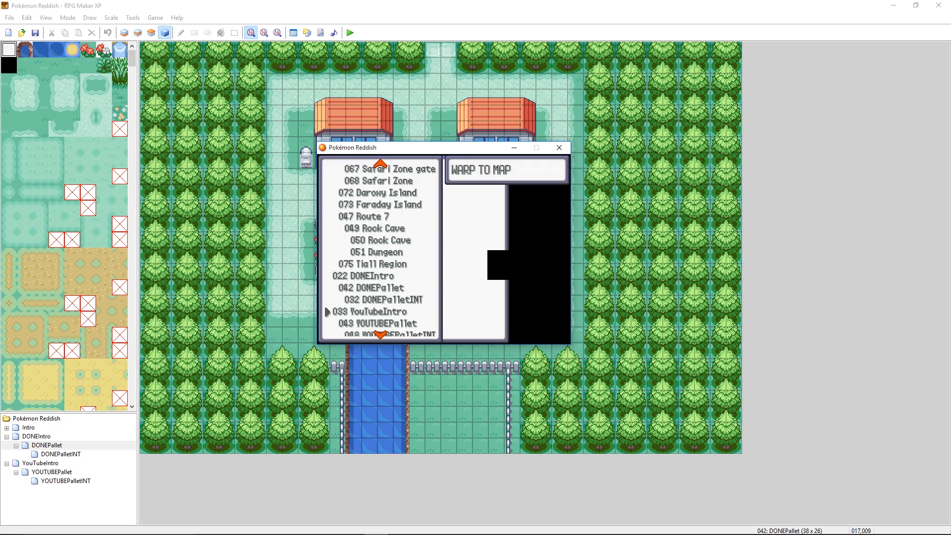
key("Up")
key("Return")
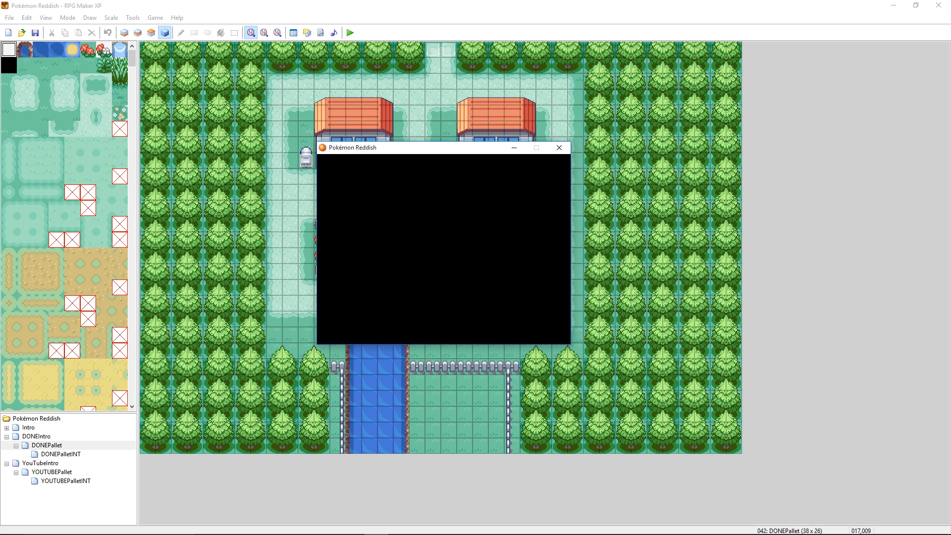
- Walk the player through DONEPallet, from beside the yellow-walled building up to the path between the two houses
key("Escape")
key("Left")
key("Left")
key("Left")
key("Left")
key("Up")
key("Up")
key("Up")
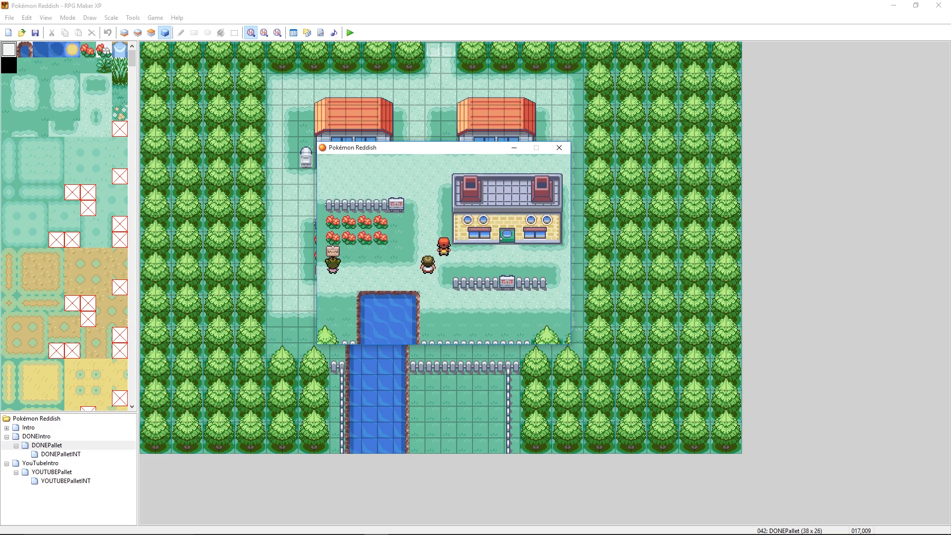
key("Left")
key("Up")
key("Up")
key("Up")
key("Up")
key("Up")
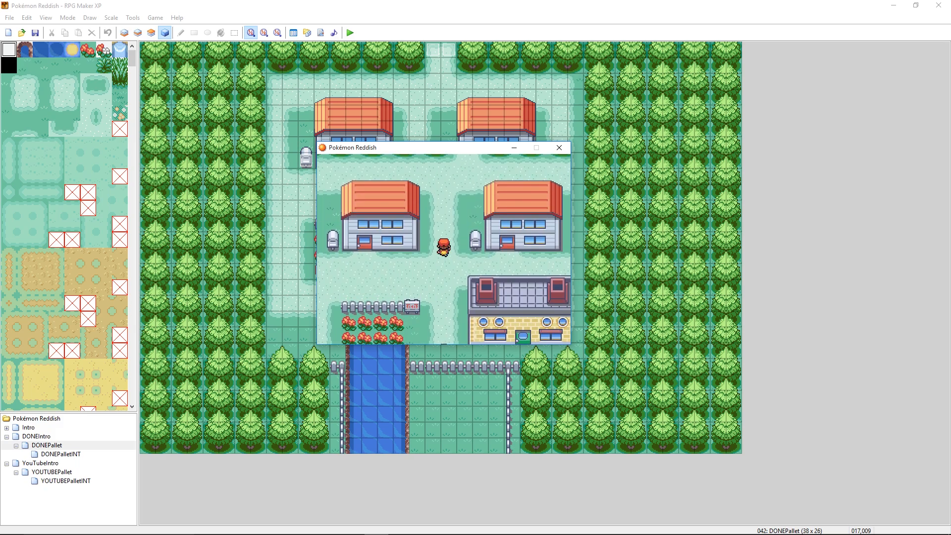
key("Down")
key("Down")
- Open the Set Metadata map list from the in-game debug options
key("Escape")
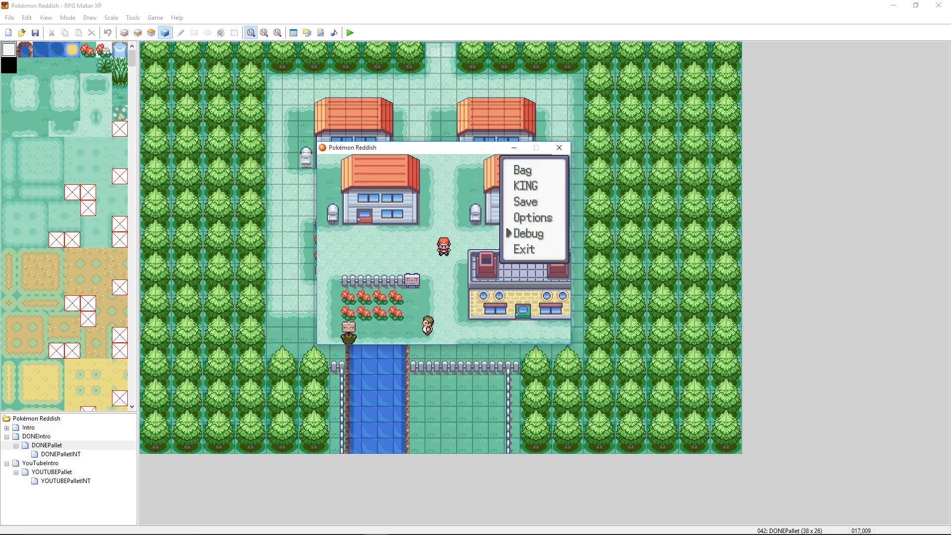
key("Return")
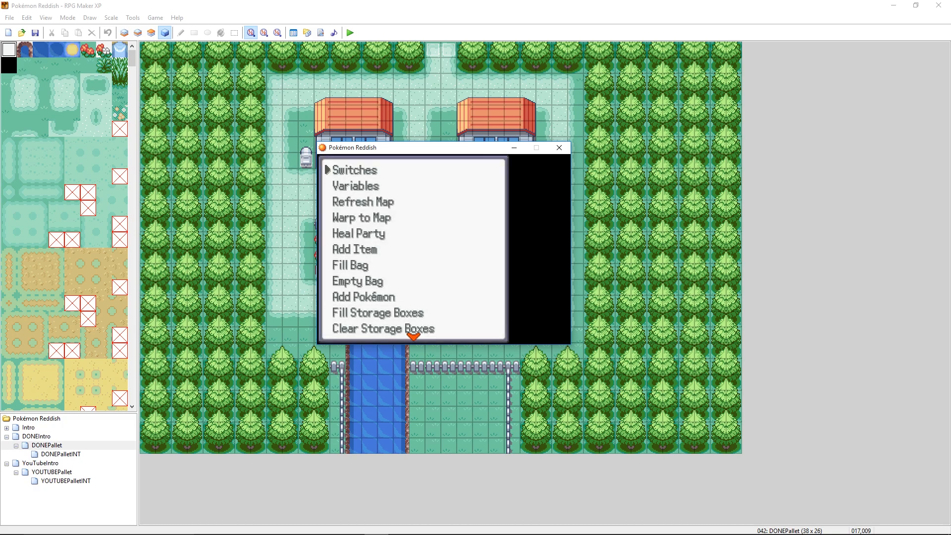
key("Up")
key("Up")
key("Up")
key("Up")
key("Up")
key("Up")
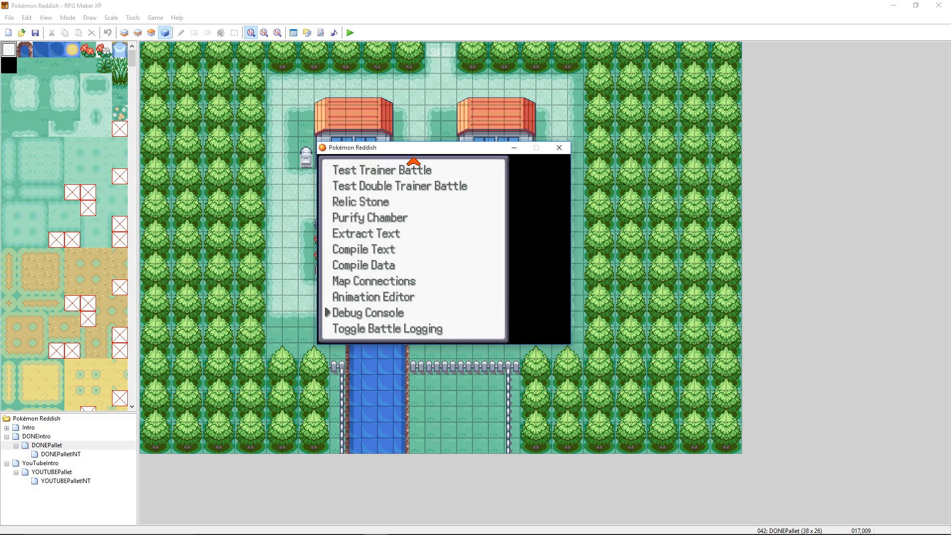
key("Up")
key("Up")
key("Up")
key("Up")
key("Up")
key("Up")
key("Up")
key("Up")
key("Up")
key("Up")
key("Up")
key("Up")
key("Up")
key("Up")
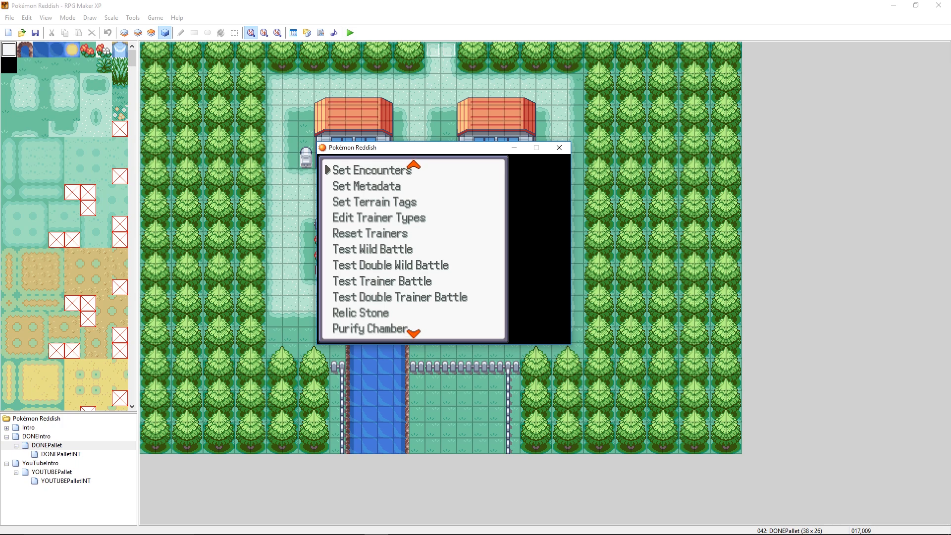
key("Down")
key("Down")
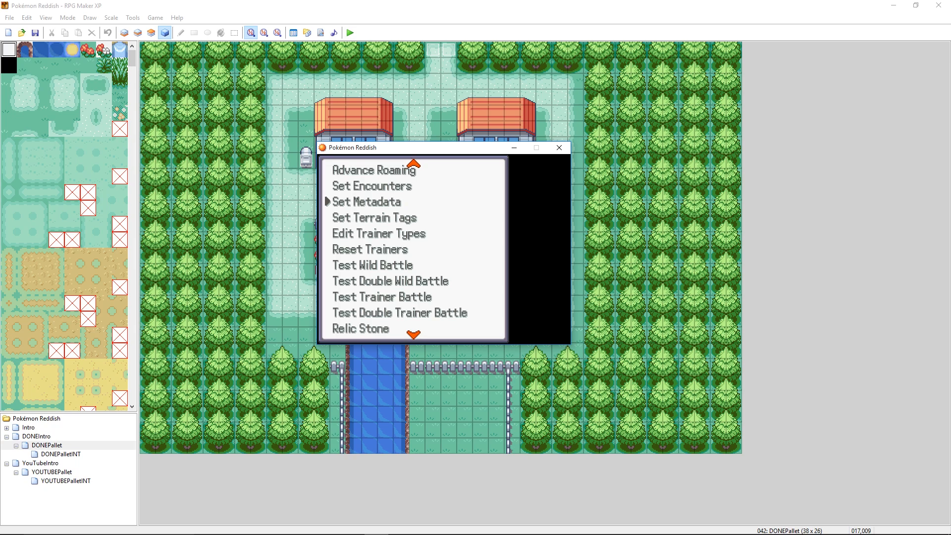
key("Return")
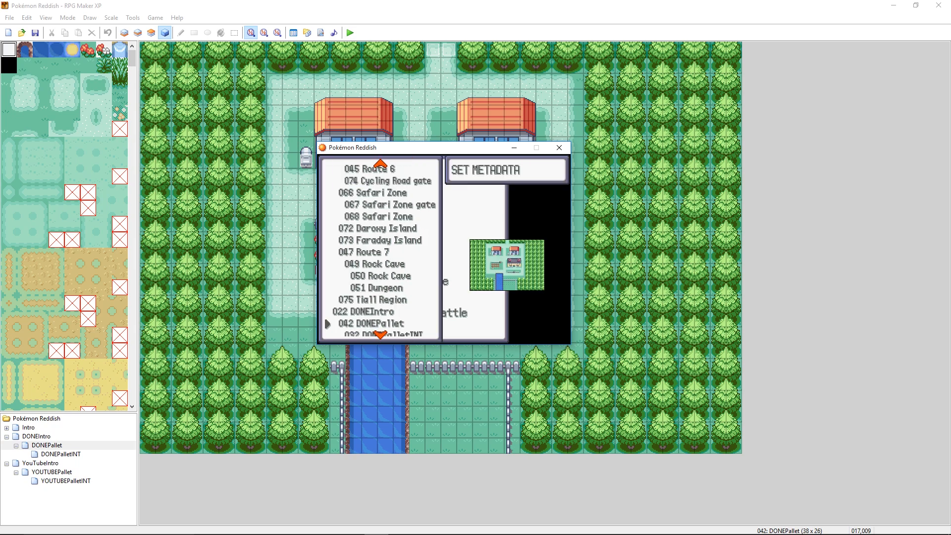
- Open the metadata of map 042 DONEPallet and enable its Outdoor setting
key("Return")
key("Down")
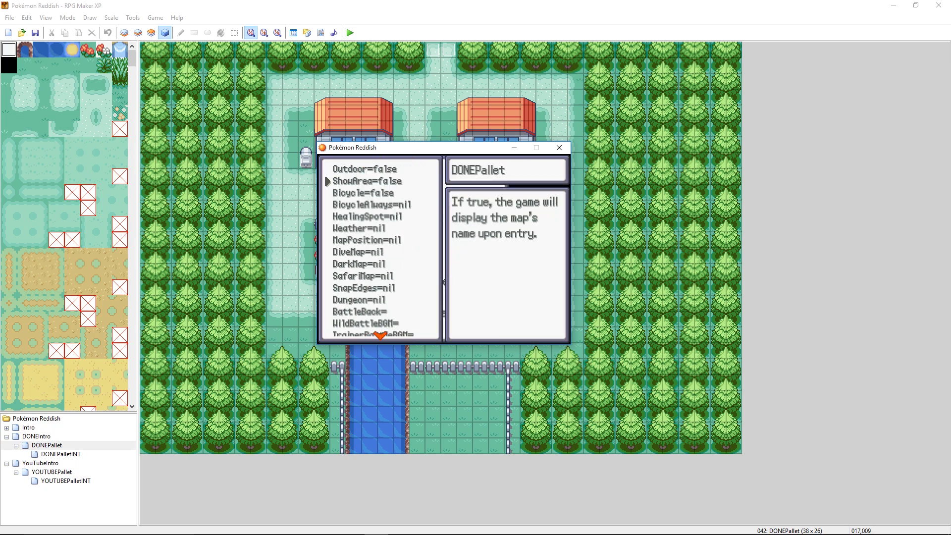
key("Up")
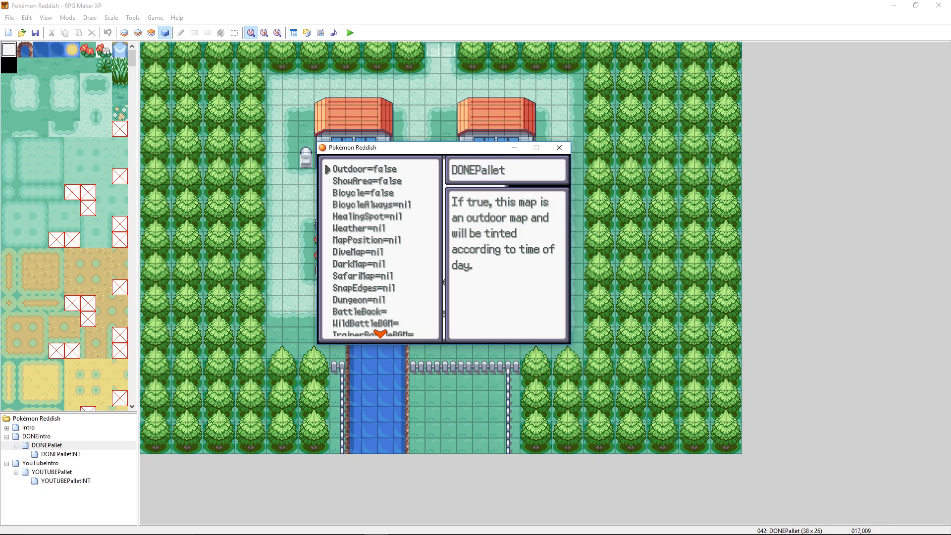
key("Return")
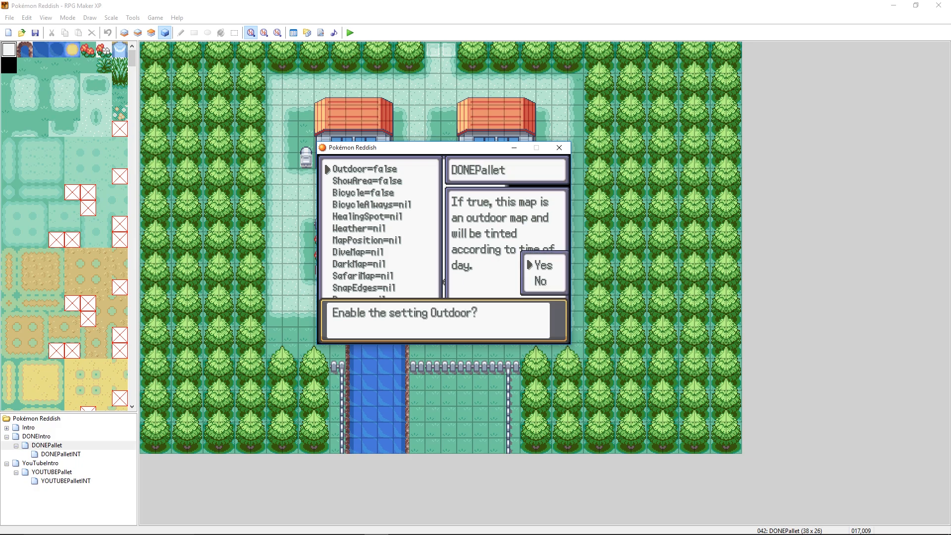
key("Return")
key("Down")
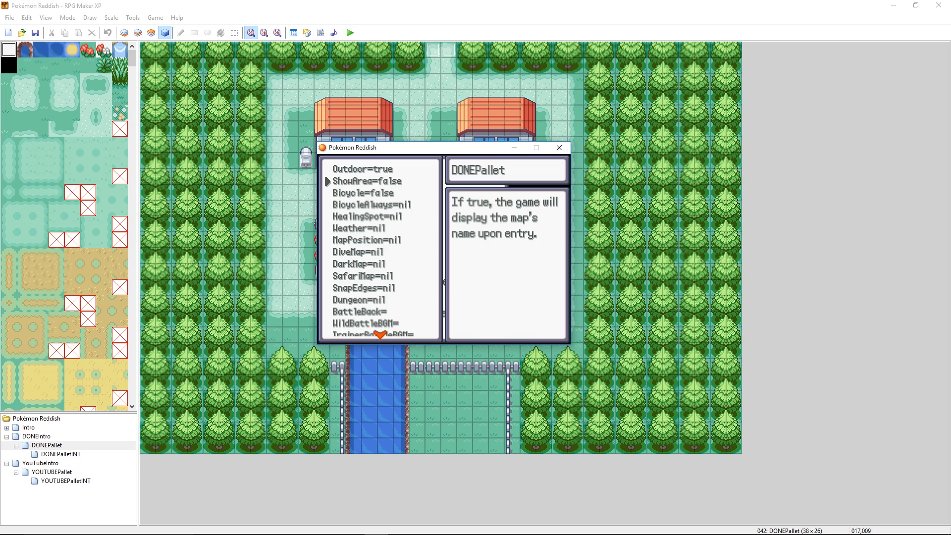
- Enable the ShowArea and Bicycle settings for DONEPallet
key("Return")
key("Return")
key("Down")
key("Return")
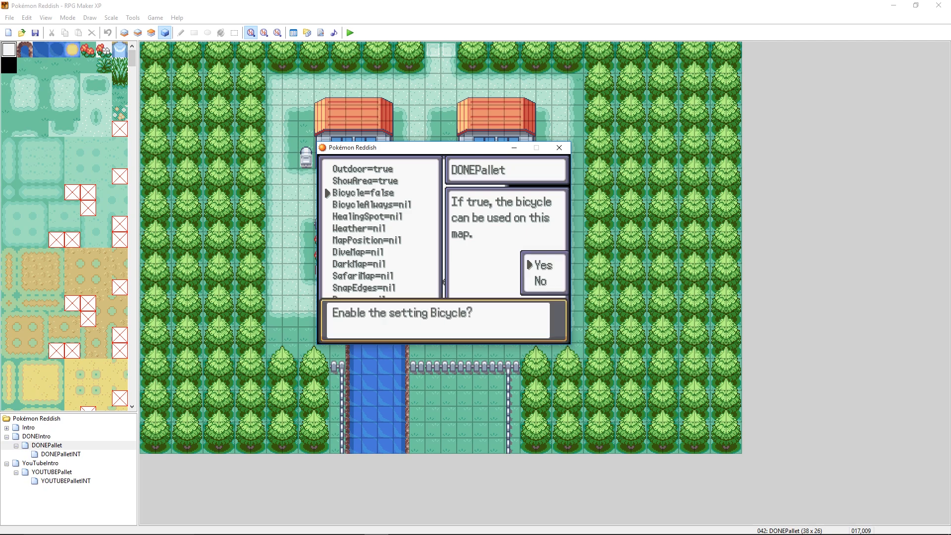
key("Return")
key("Down")
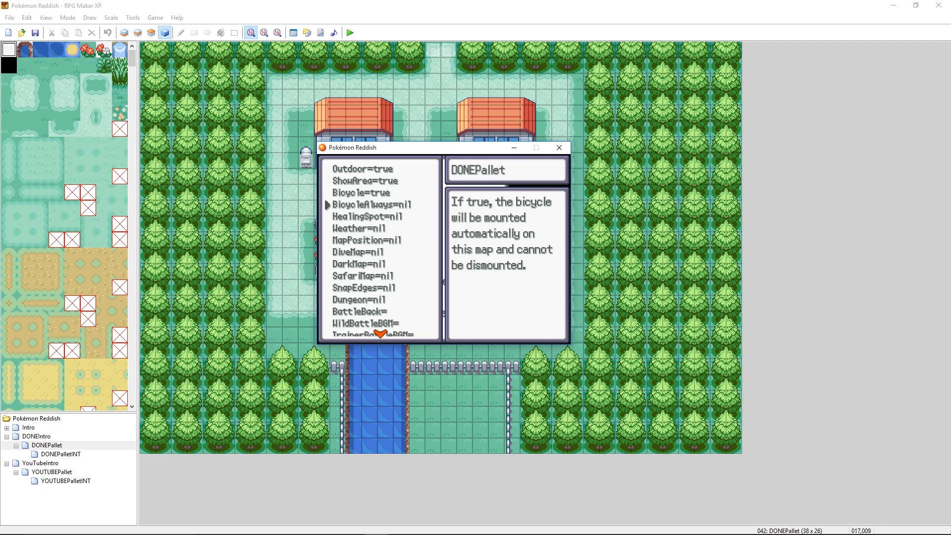
- Examine DONEPallet's HealingSpot setting and the weather effects available for its Weather setting
key("Down")
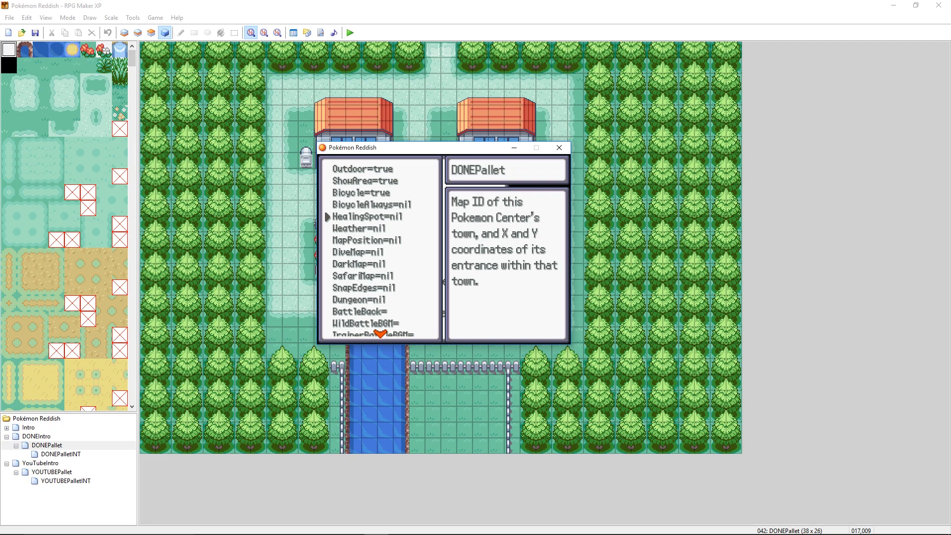
key("Down")
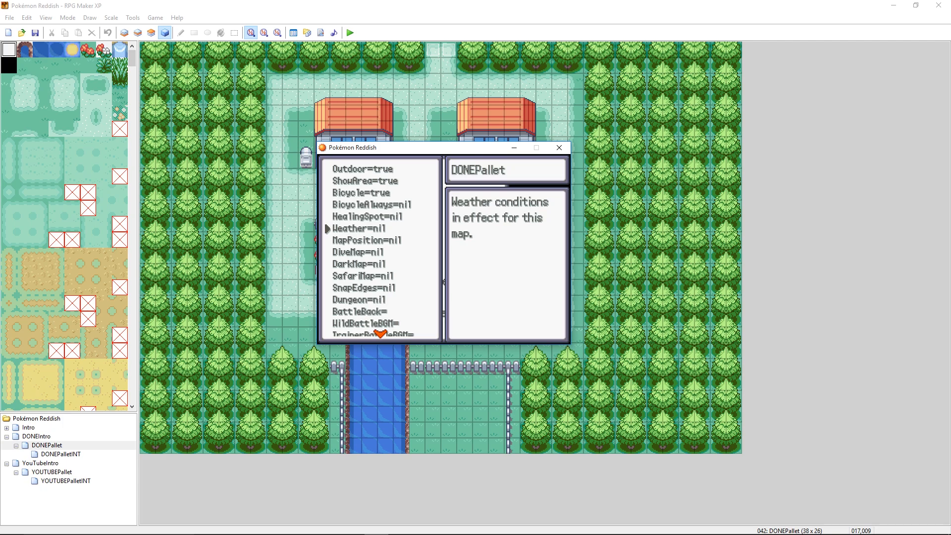
key("Return")
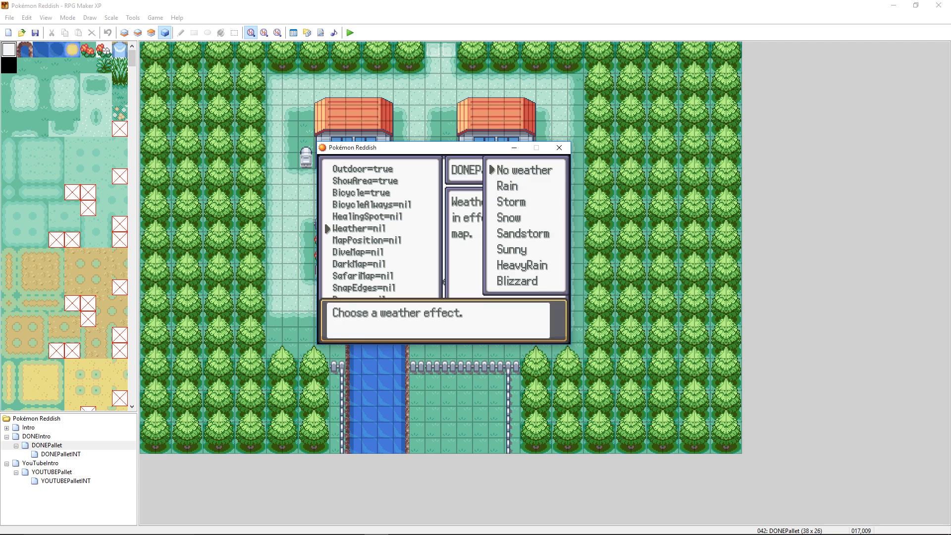
key("Down")
key("Down")
key("Down")
key("Down")
key("Down")
key("Down")
key("Down")
key("Down")
key("Return")
key("Down")
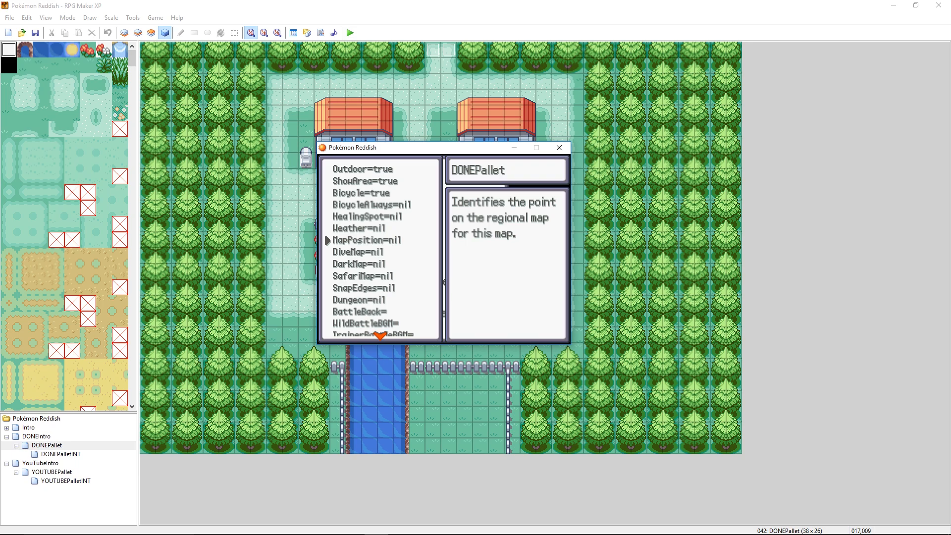
- Read through DONEPallet's remaining metadata settings, including DarkMap, SnapEdges, BattleBack and the battle music entries
key("Down")
key("Up")
key("Down")
key("Down")
key("Down")
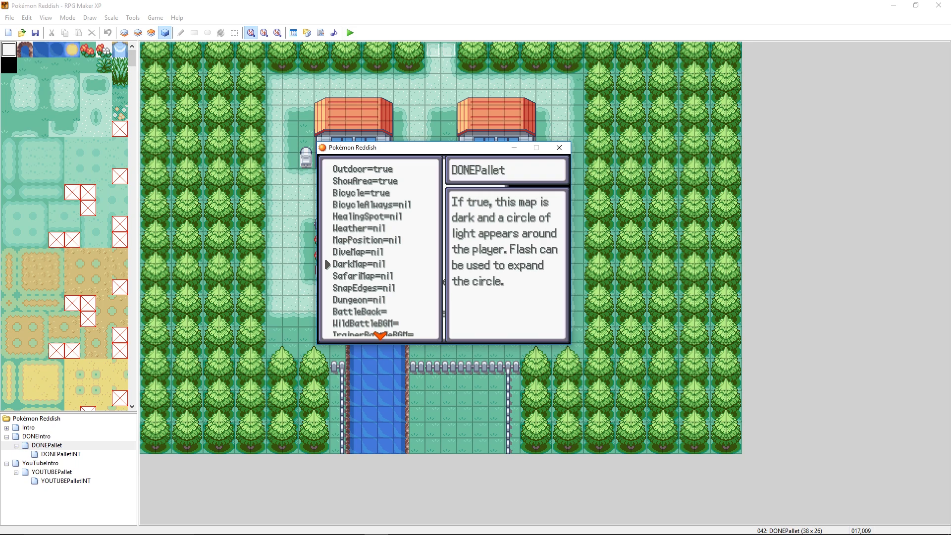
key("Down")
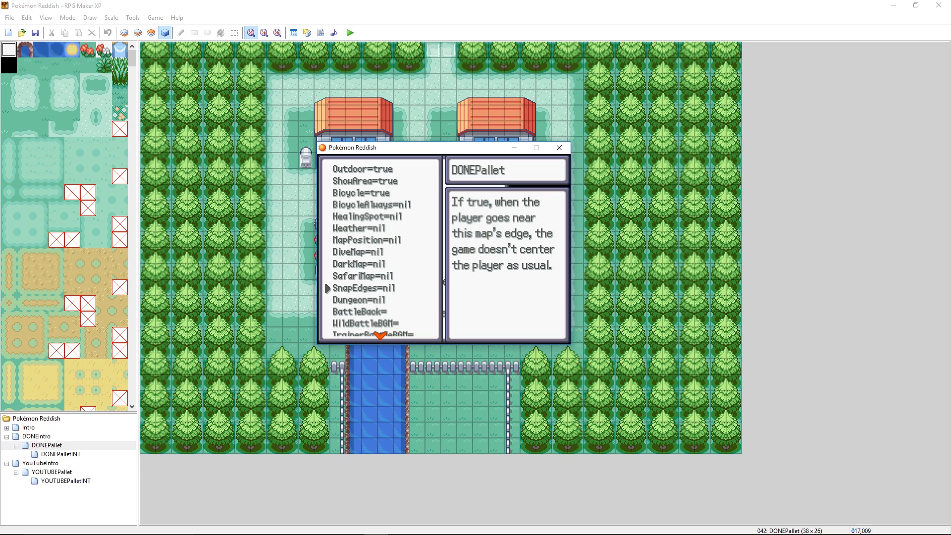
key("Down")
key("Down")
key("Down")
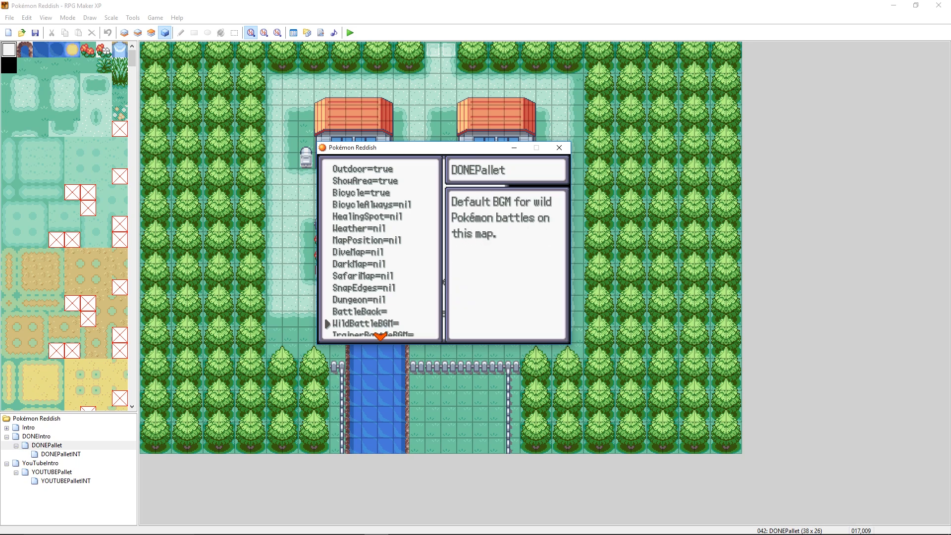
key("Up")
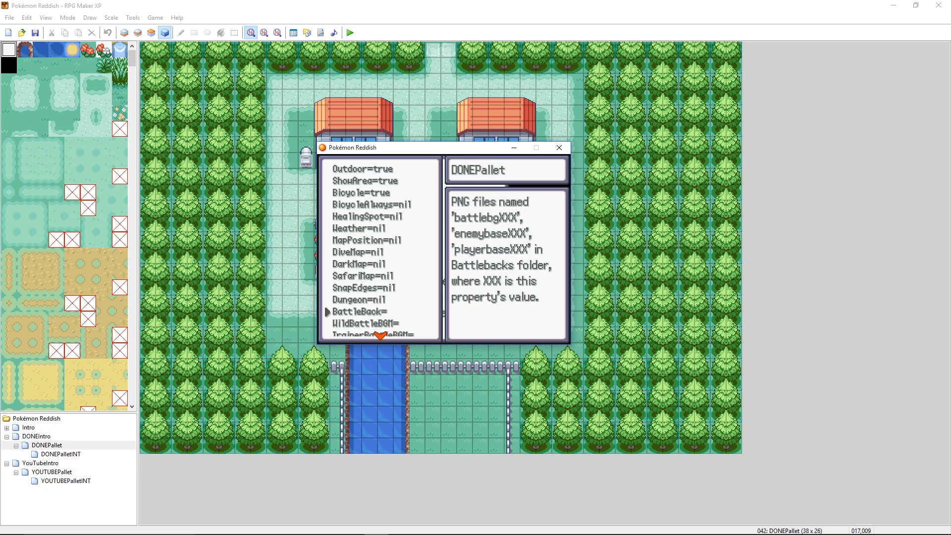
key("Down")
key("Down")
key("Down")
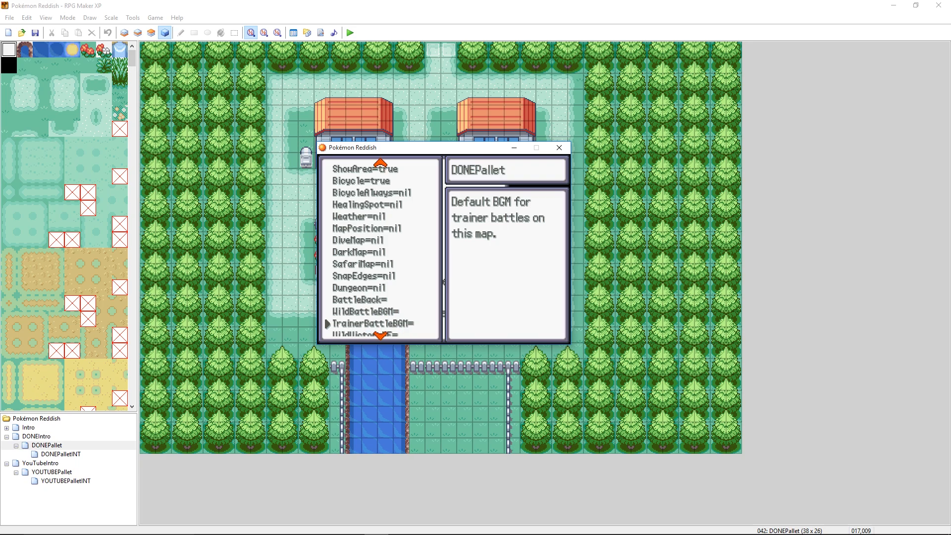
key("Up")
key("Down")
key("Down")
key("Down")
key("Down")
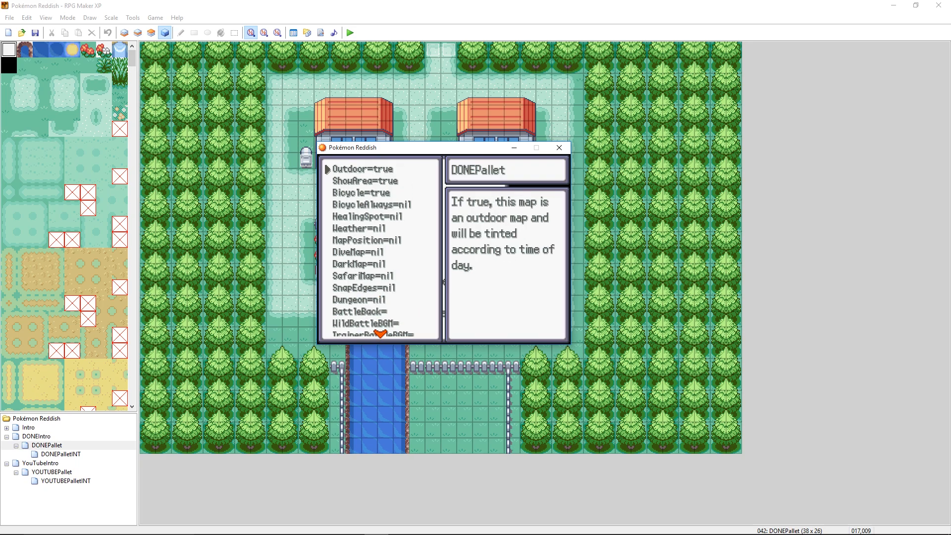
- Recheck DONEPallet's settings from Outdoor down to DiveMap and return to the metadata map list
key("Down")
key("Up")
key("Down")
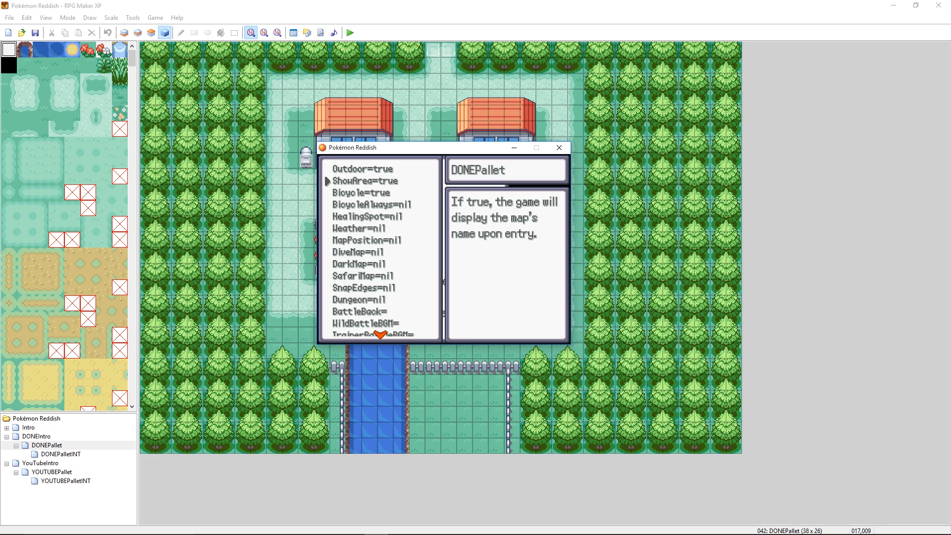
key("Down")
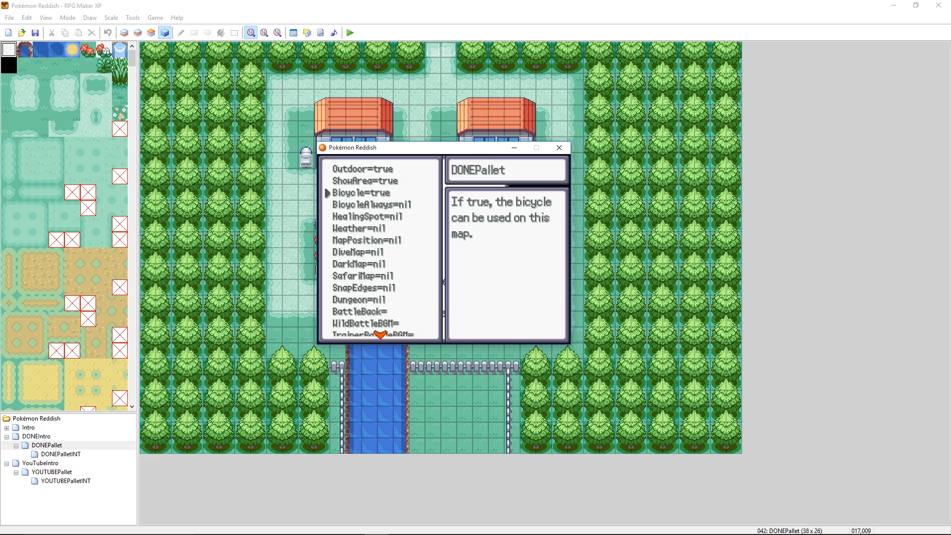
key("Down")
key("Down")
key("Down")
key("Down")
key("Down")
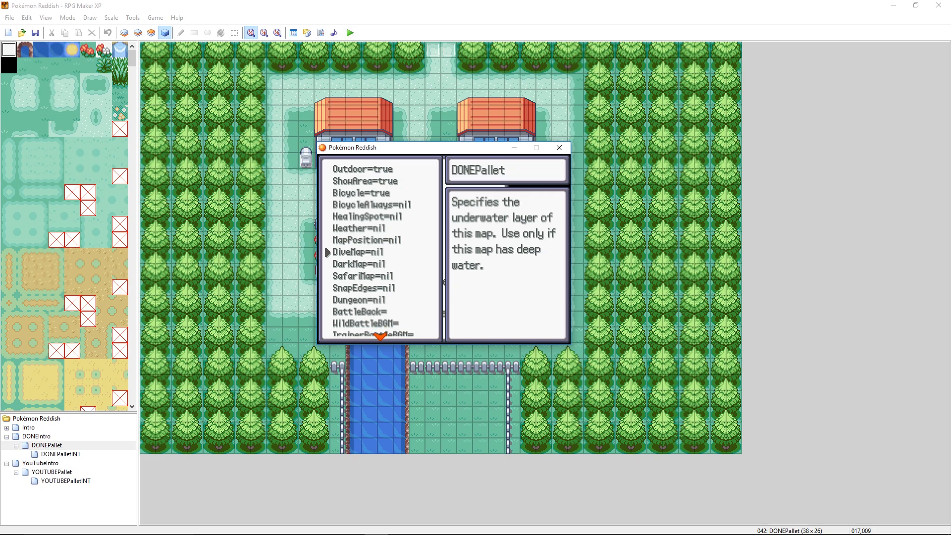
key("Escape")
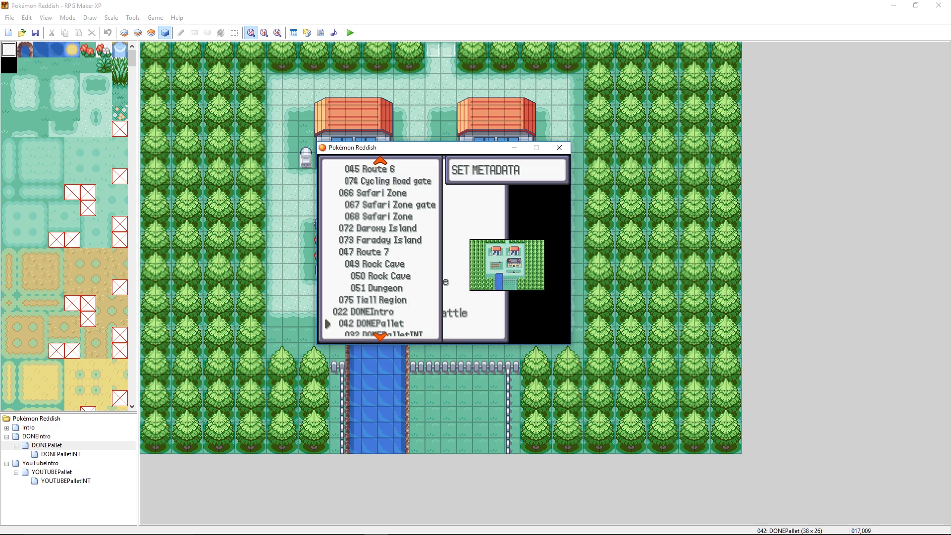
- Leave the metadata editor and the debug and pause menus to return to gameplay
key("Escape")
key("Escape")
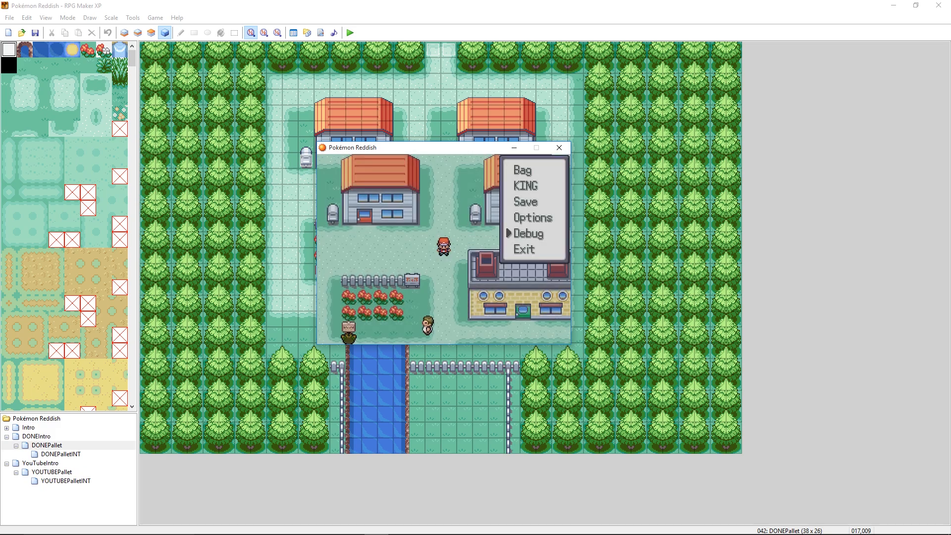
key("Escape")
- Walk the player around the DONEPallet houses to check the outdoor time-of-day shading
key("Down")
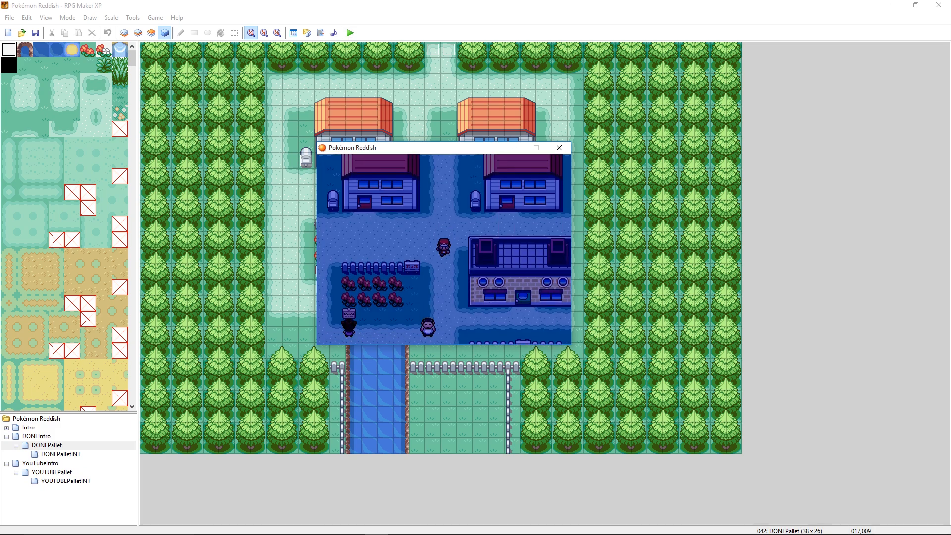
key("Left")
key("Left")
key("Left")
key("Left")
key("Up")
key("Up")
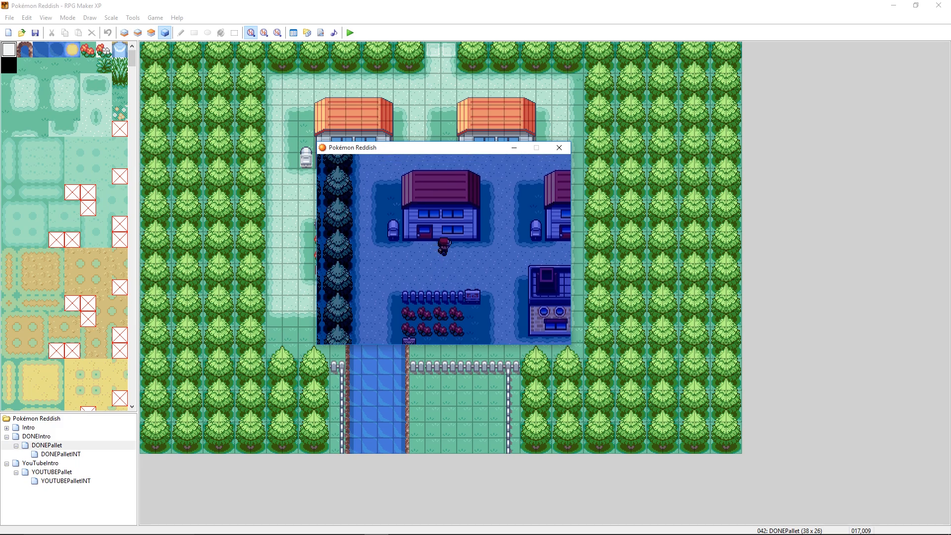
key("Right")
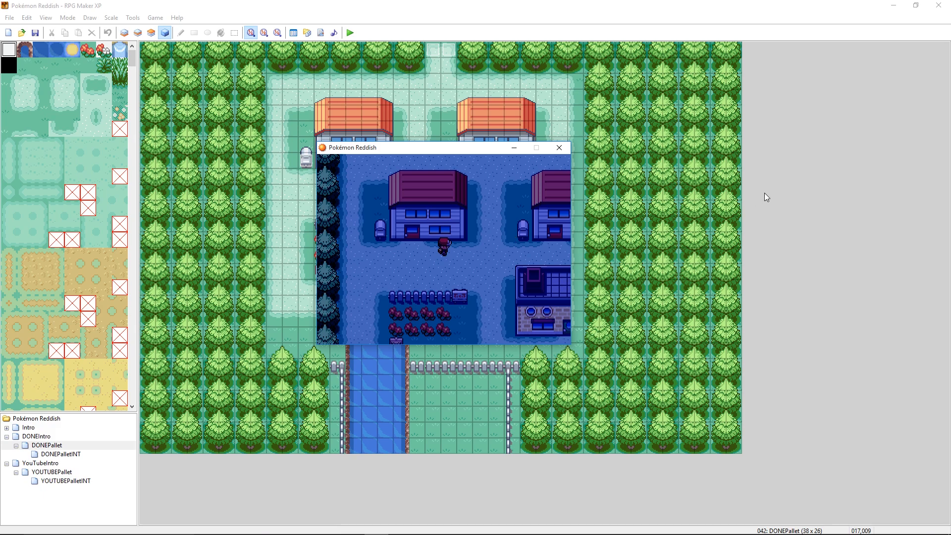
key("Right")
key("Right")
key("Up")
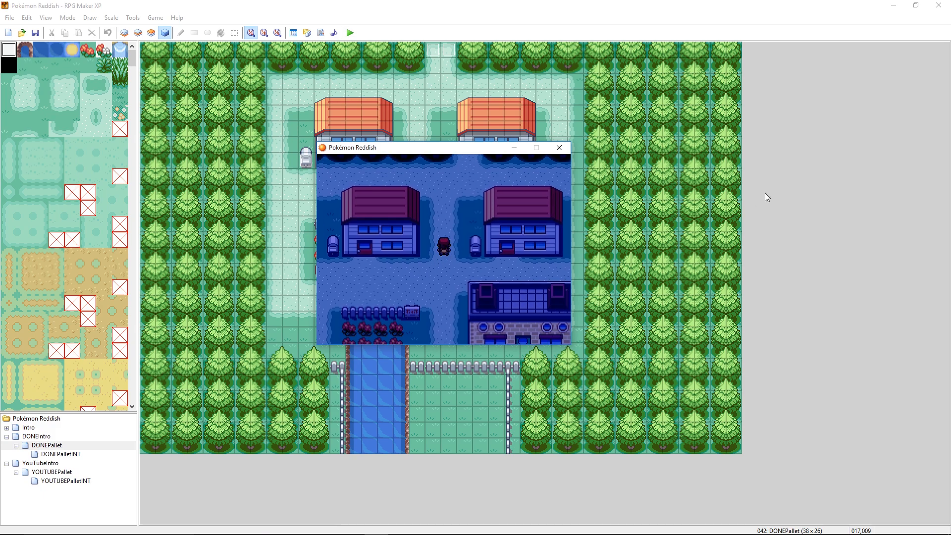
key("Down")
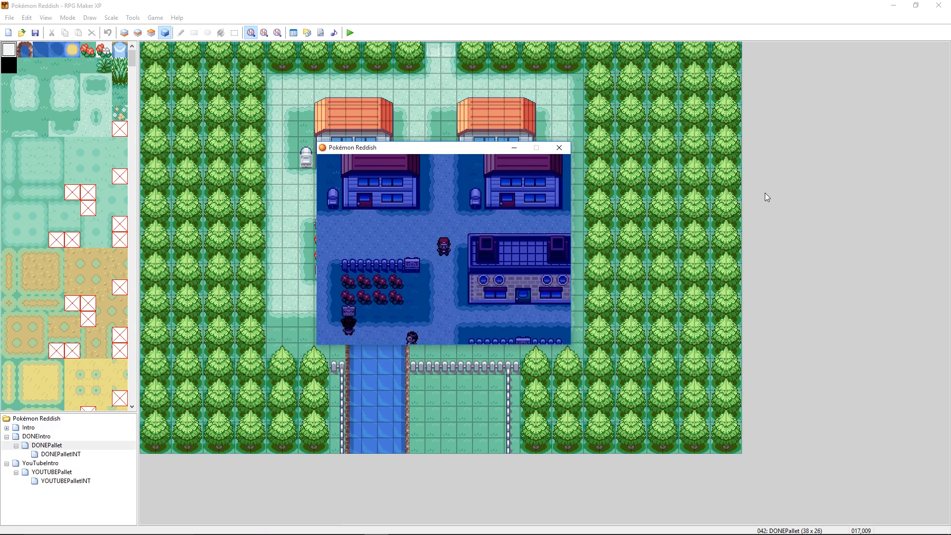
- Save the game and dismiss the save message
key("Escape")
key("Up")
key("Up")
key("Up")
key("Return")
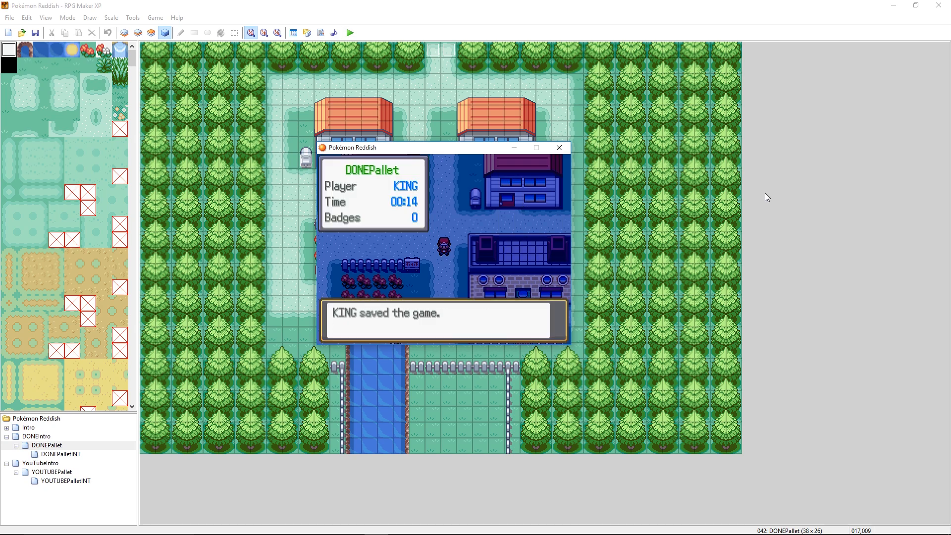
key("Return")
- Walk through DONEPallet once more to inspect the outdoor shading and close the test game
key("Left")
key("Up")
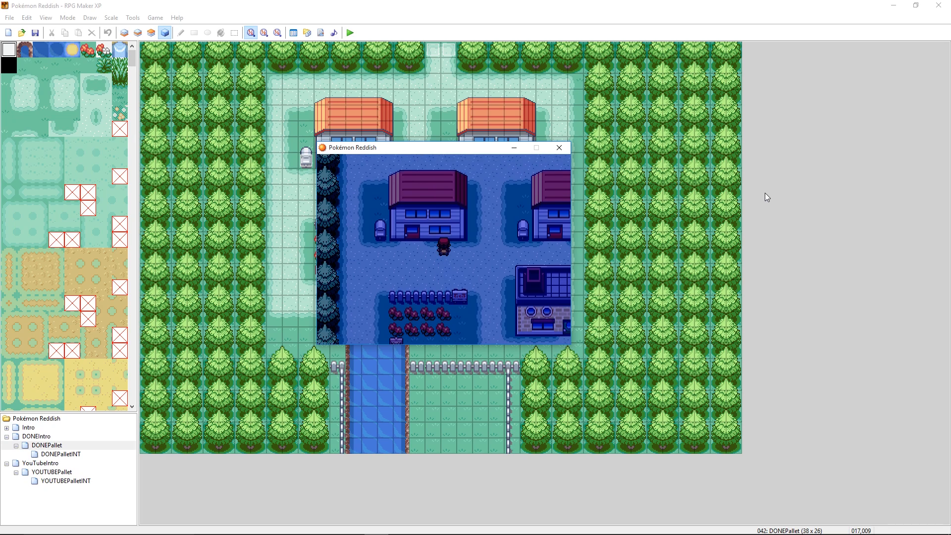
key("Right")
key("Up")
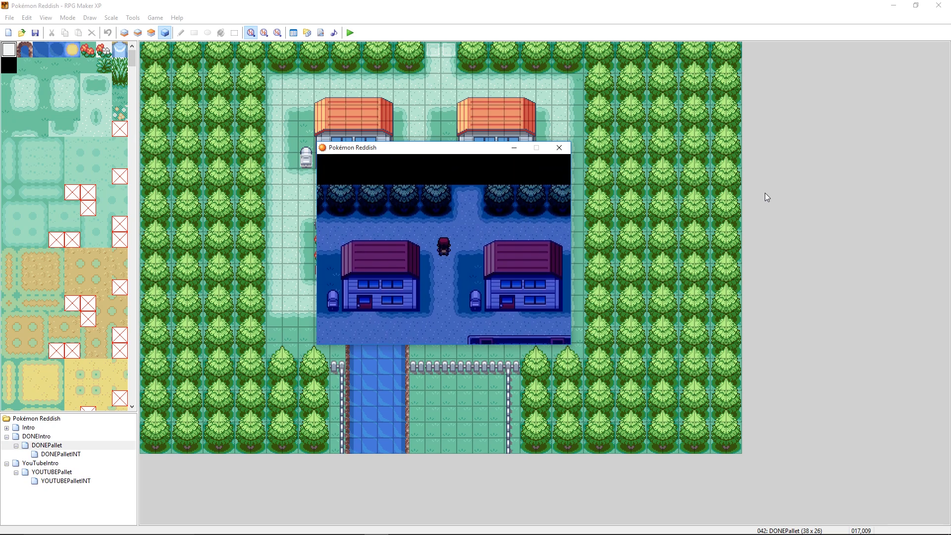
key("Down")
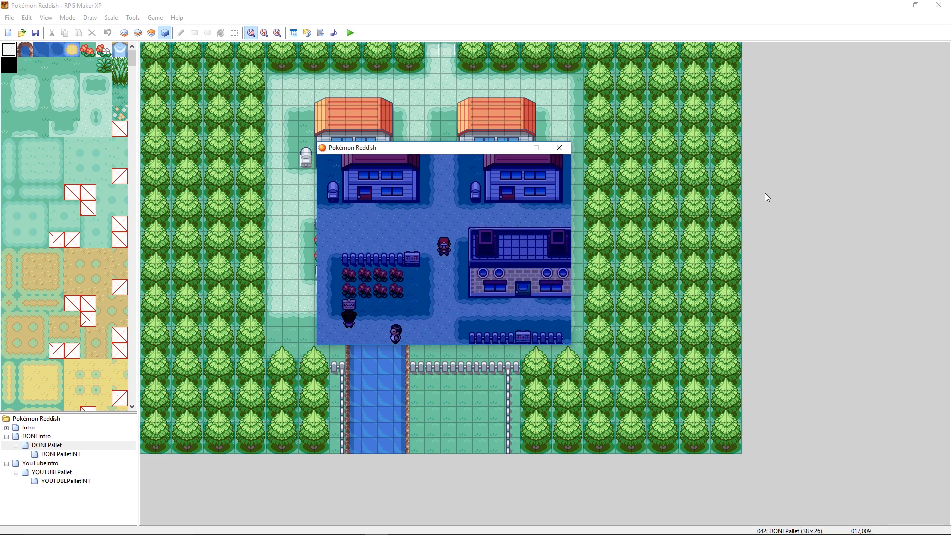
key("Down")
key("Up")
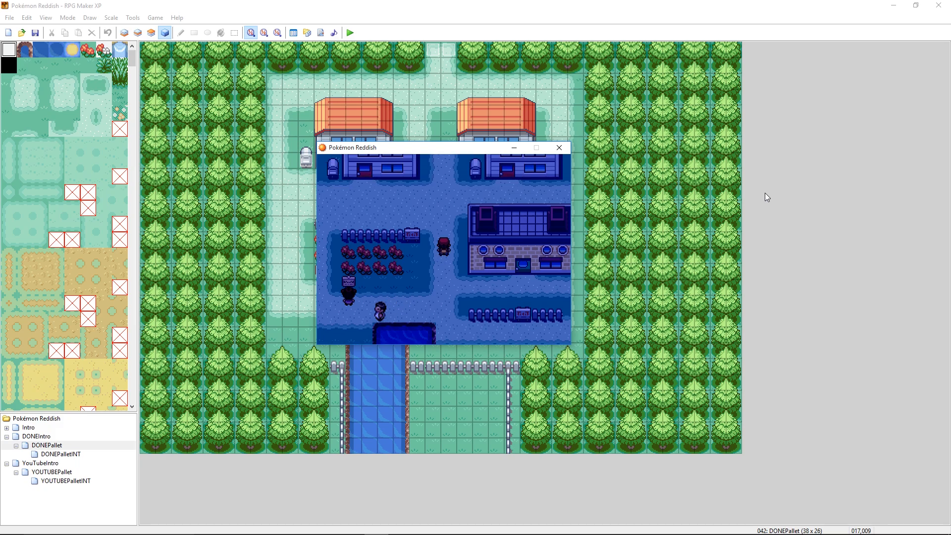
key("Up")
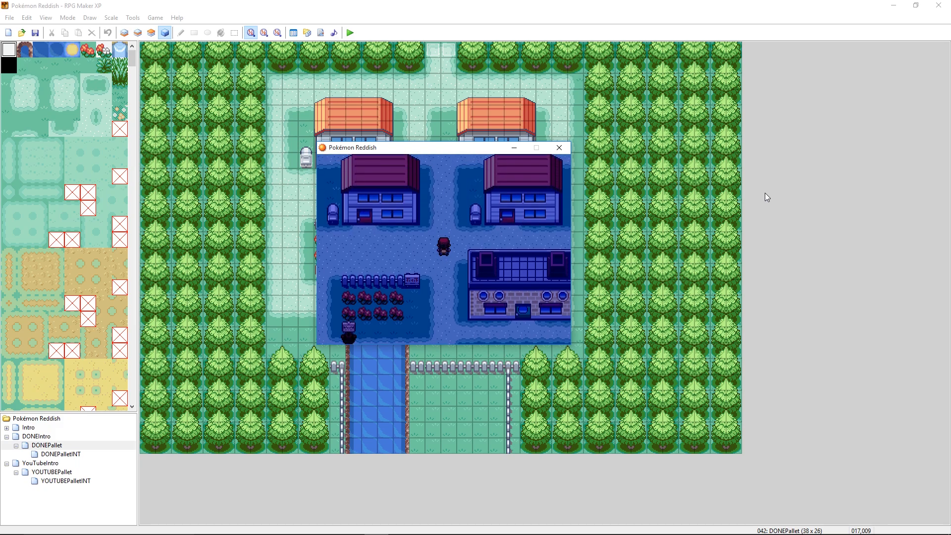
left_click(559, 147)
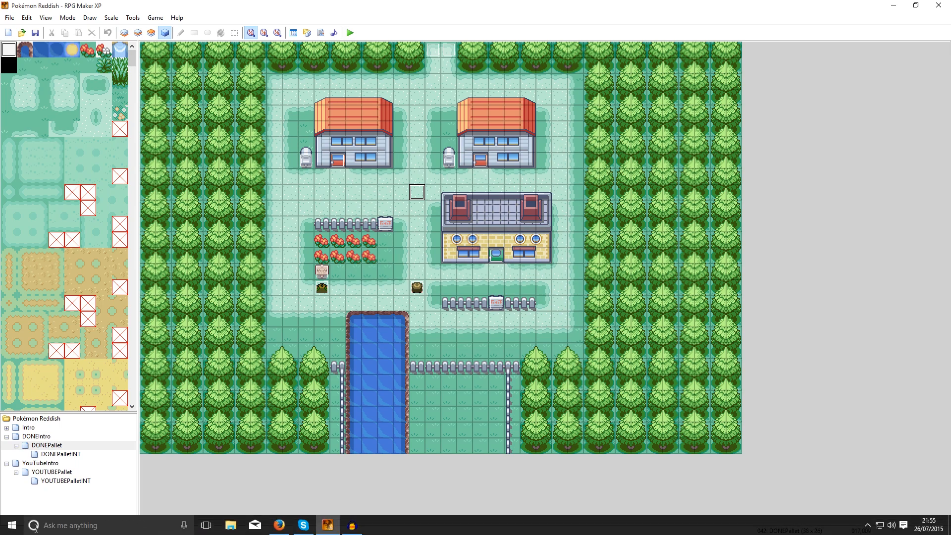
- Launch Paint and open the Outside image from the FIRE RED YOUTUBE project's Graphics\Tilesets folder
left_click(12, 525)
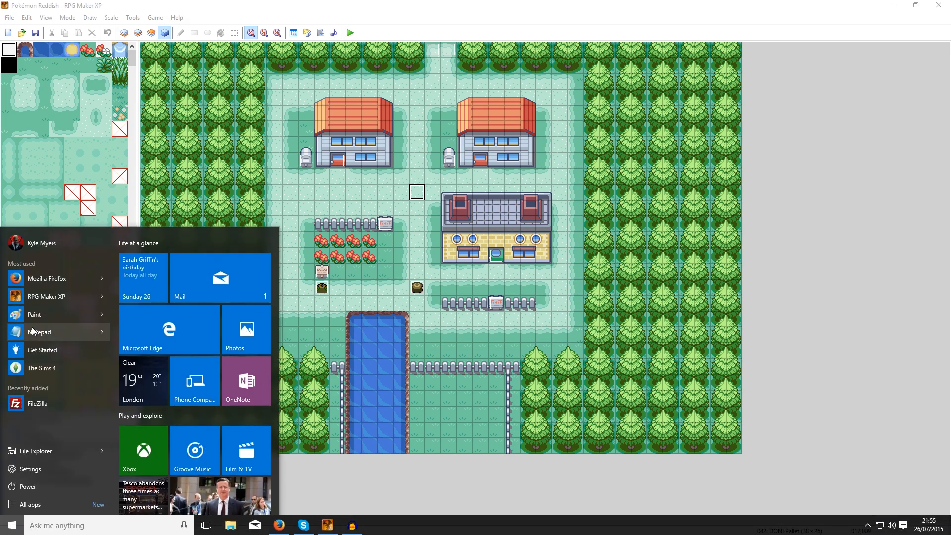
left_click(34, 313)
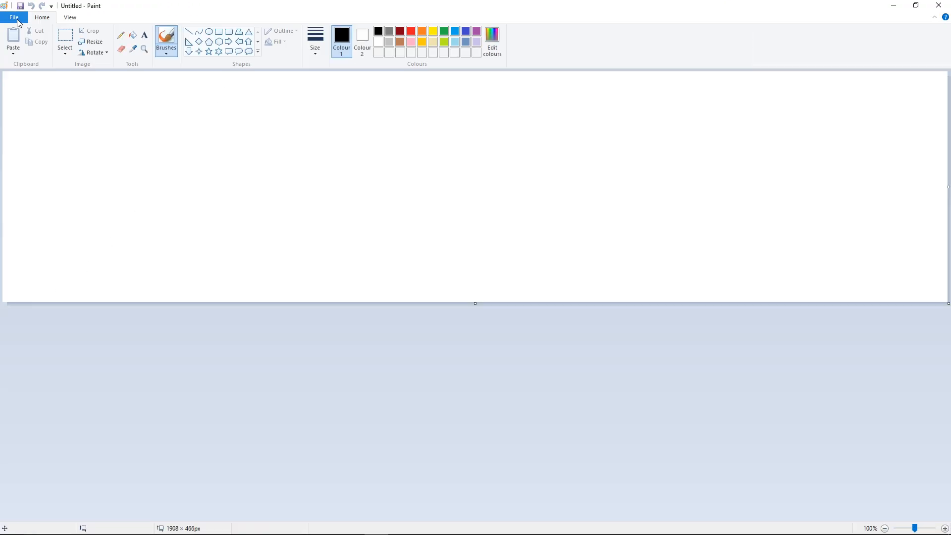
left_click(16, 19)
left_click(28, 56)
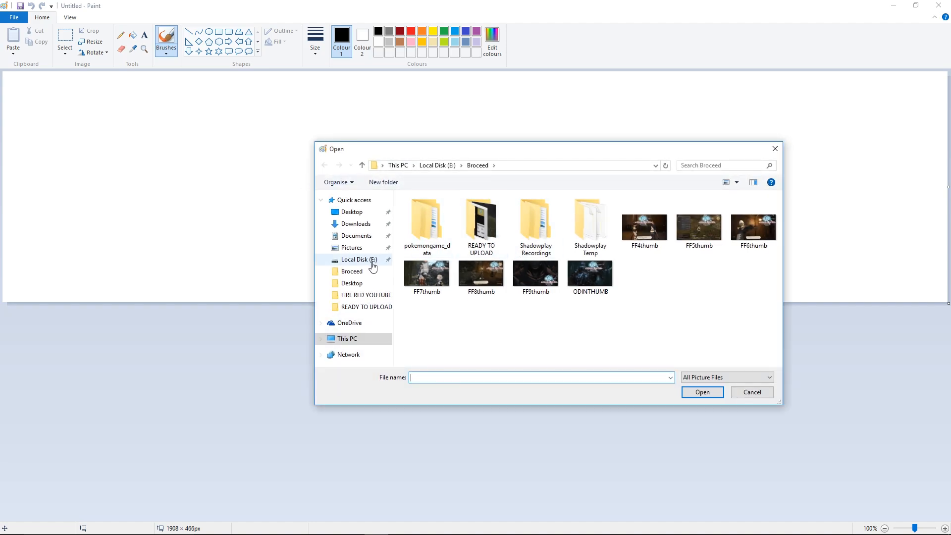
left_click(368, 296)
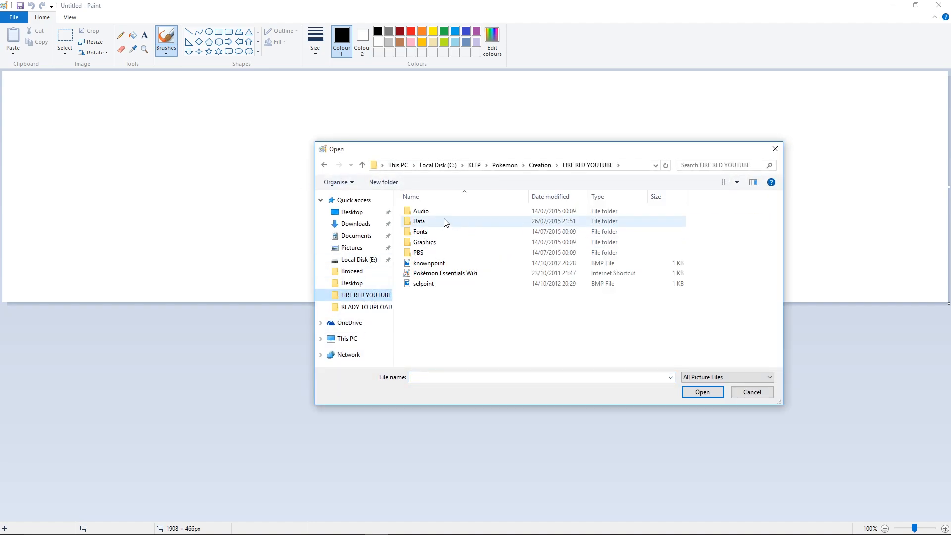
double_click(422, 243)
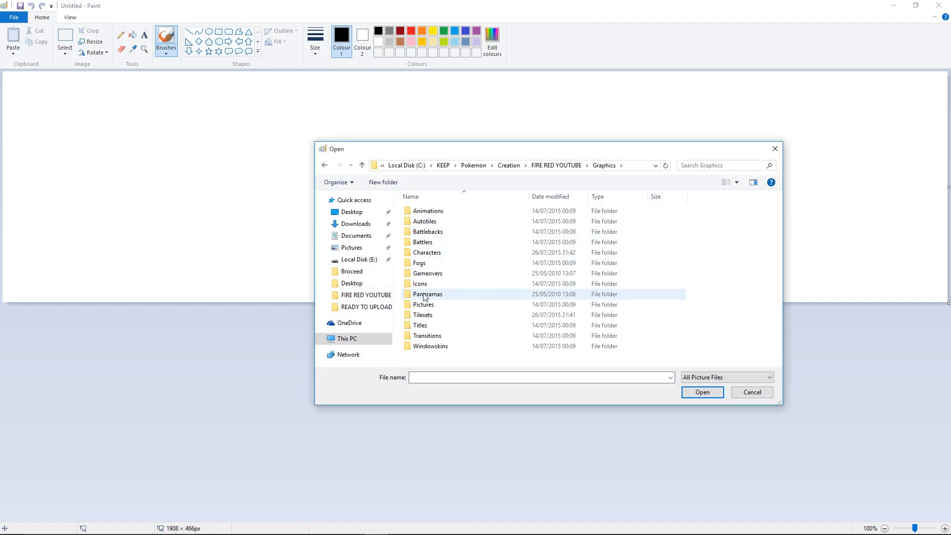
double_click(420, 316)
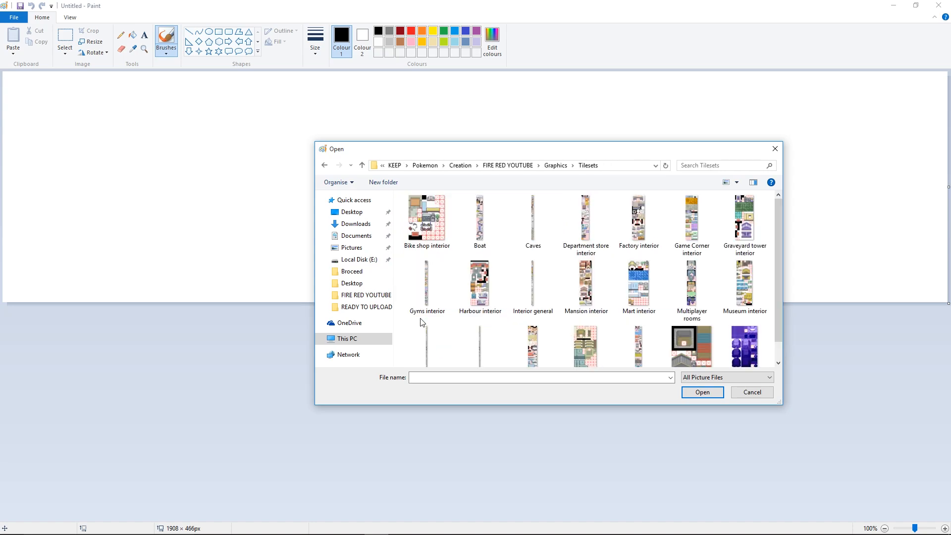
scroll(422, 322, "down", 1)
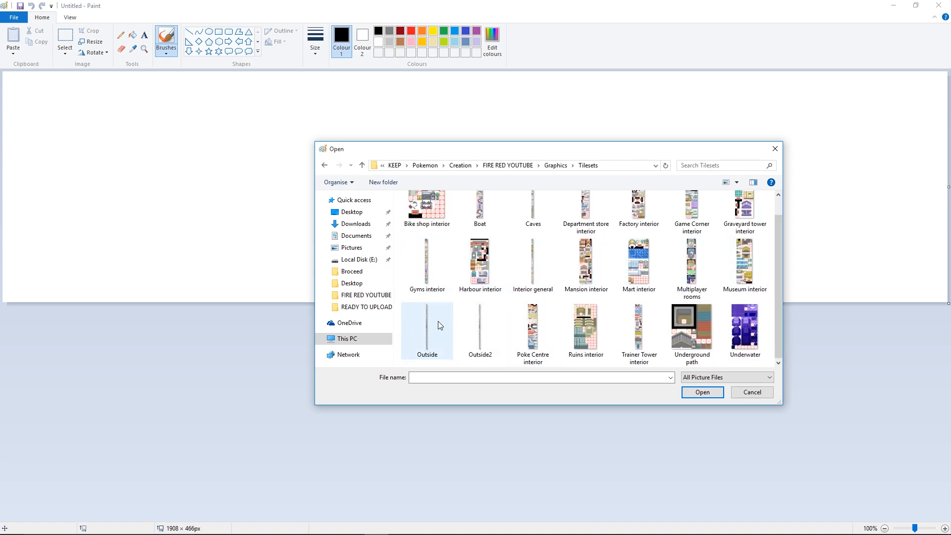
double_click(436, 319)
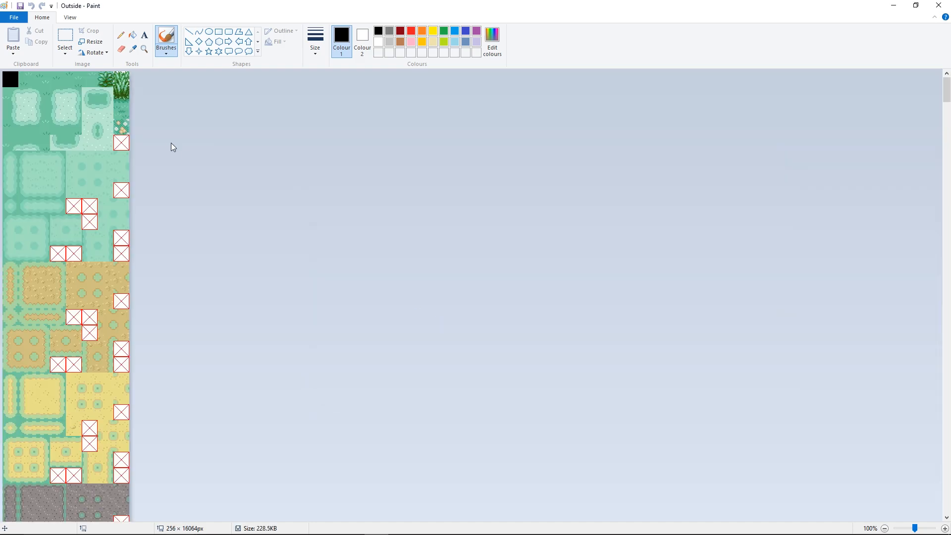
- Examine the Outside tileset at 300% zoom, down to the orange-roofed house with its windows and door
scroll(174, 149, "up", 5)
left_click(70, 17)
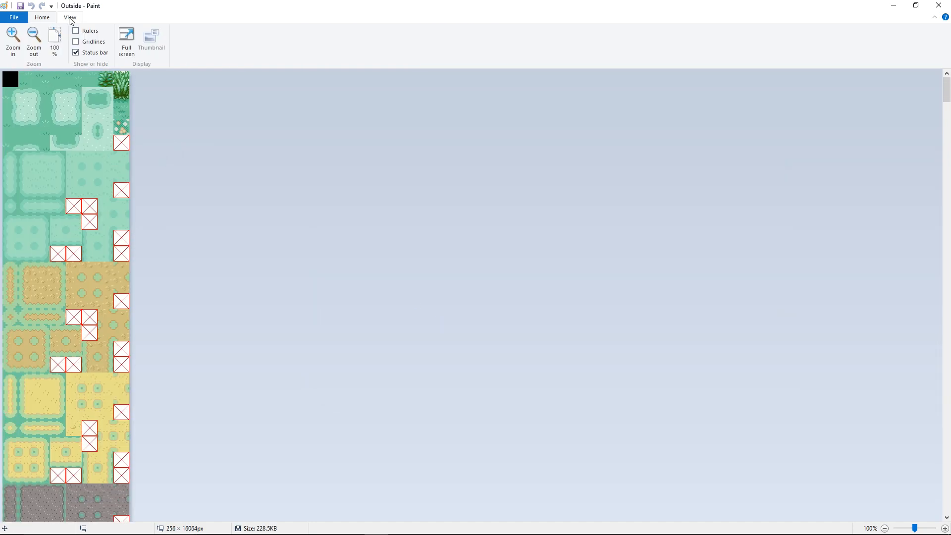
left_click(17, 43)
left_click(18, 44)
scroll(189, 161, "down", 15)
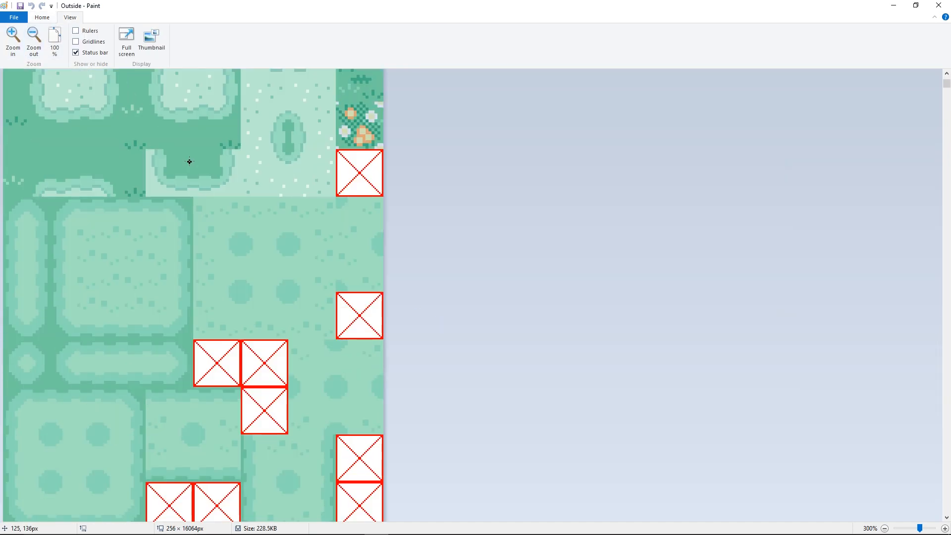
scroll(189, 161, "down", 20)
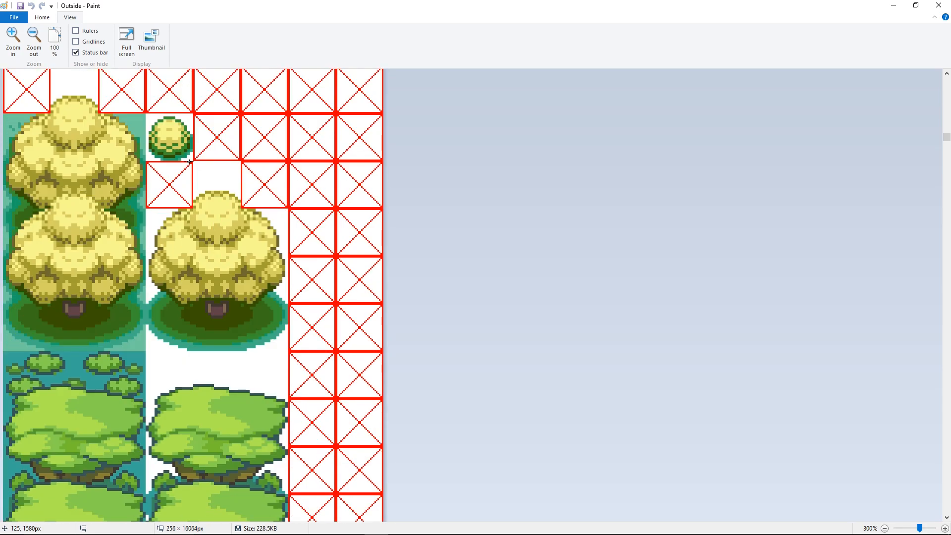
scroll(189, 161, "down", 20)
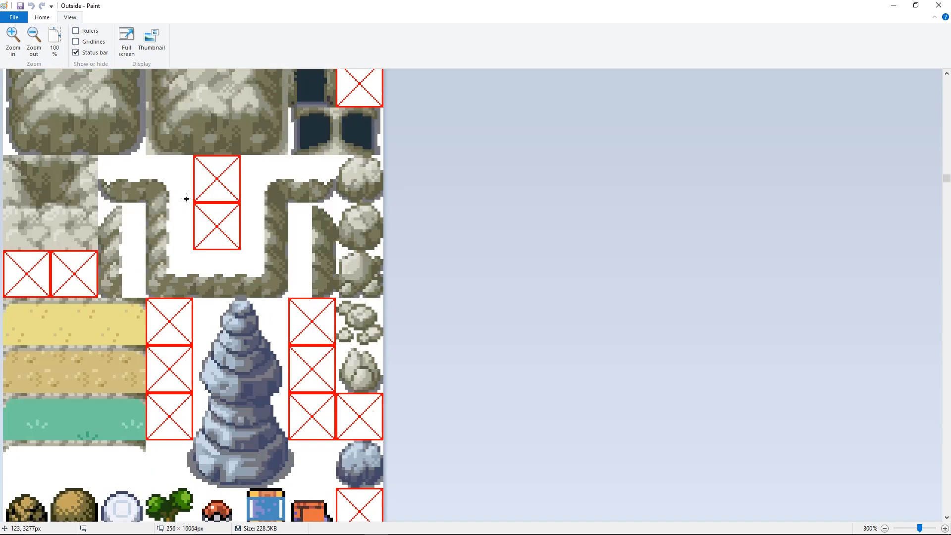
scroll(195, 200, "down", 13)
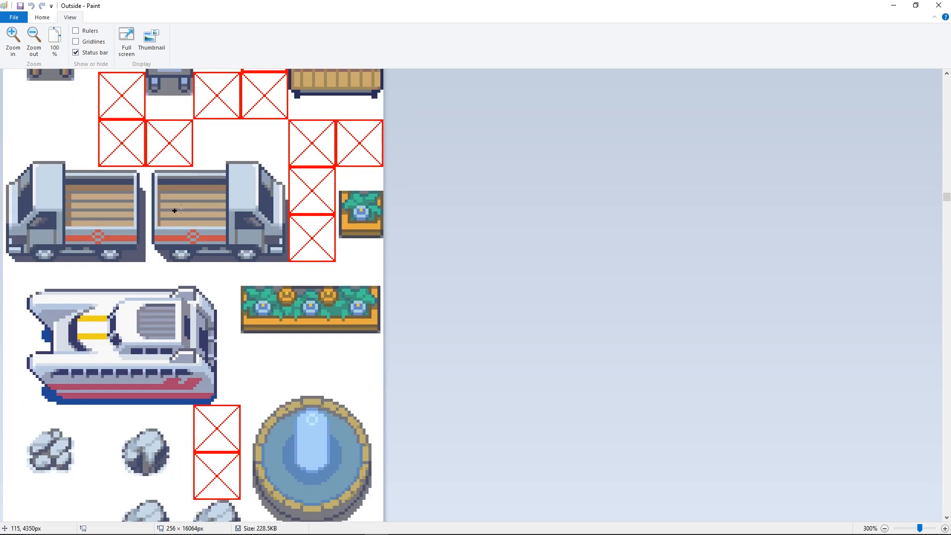
scroll(188, 207, "down", 20)
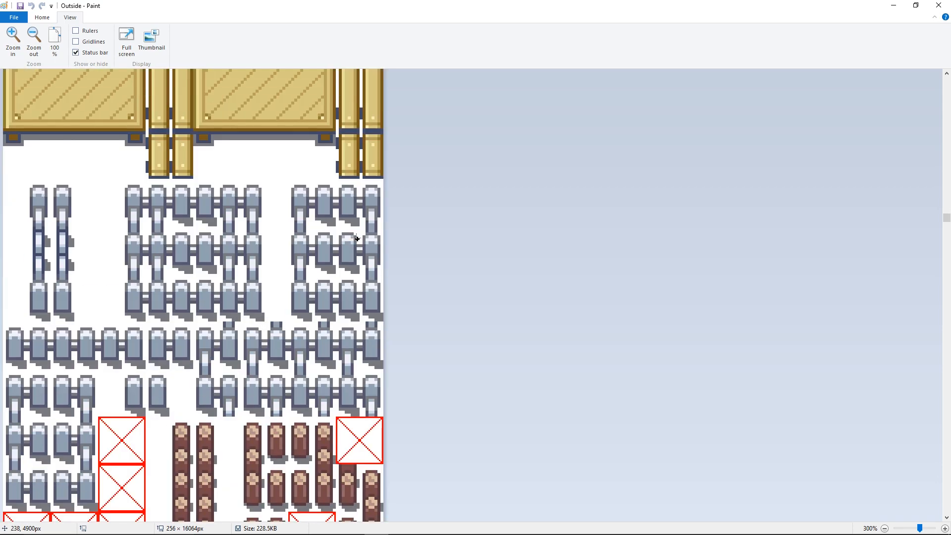
scroll(218, 226, "down", 20)
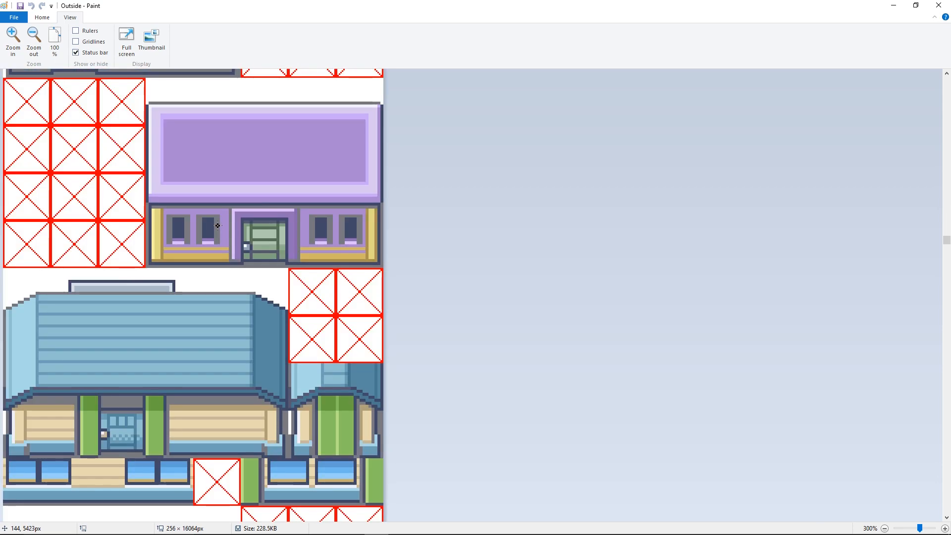
scroll(217, 225, "down", 10)
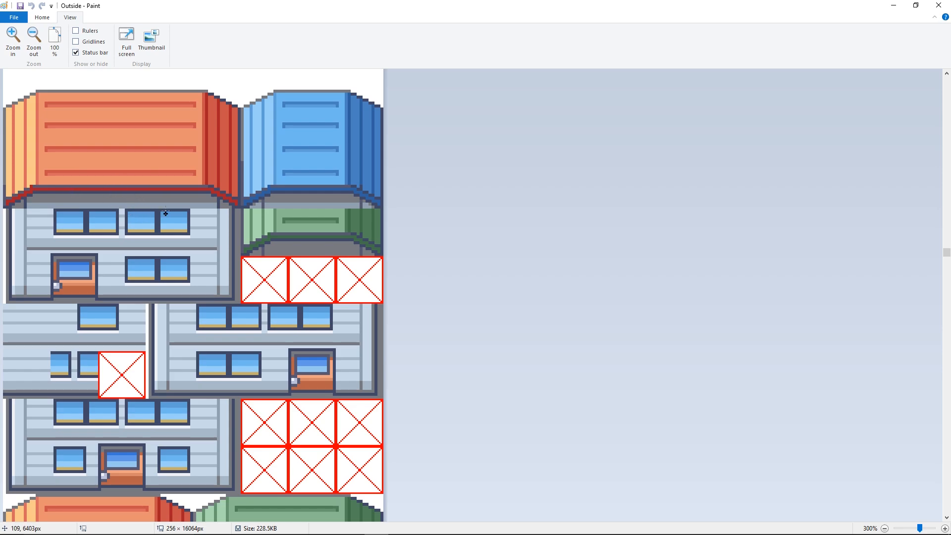
- Open a second, blank Paint window while keeping the Outside tileset open
mouse_move(152, 524)
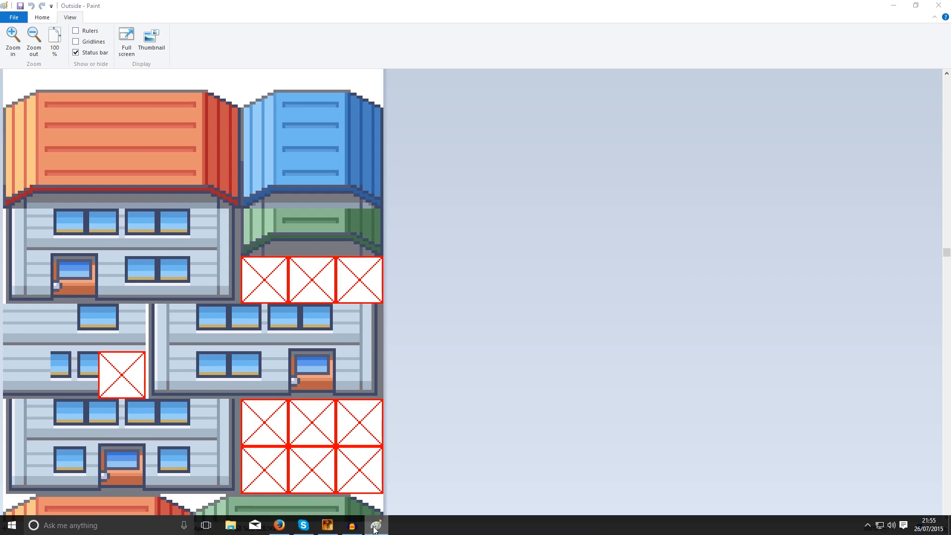
right_click(376, 525)
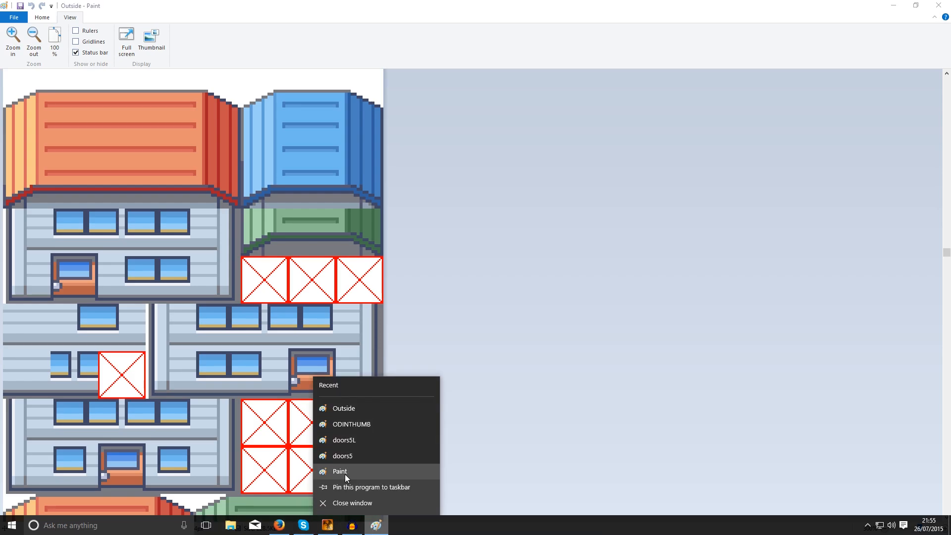
left_click(344, 473)
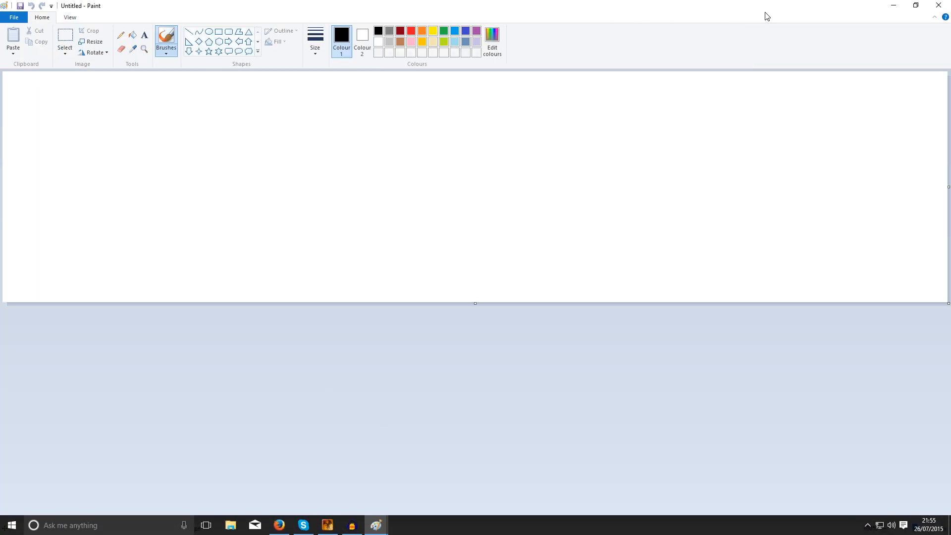
- In RPG Maker XP, create an event on the left house's upper window in DONEPallet, using the orange-roofed house's first upper window tile as graphic
left_click(337, 527)
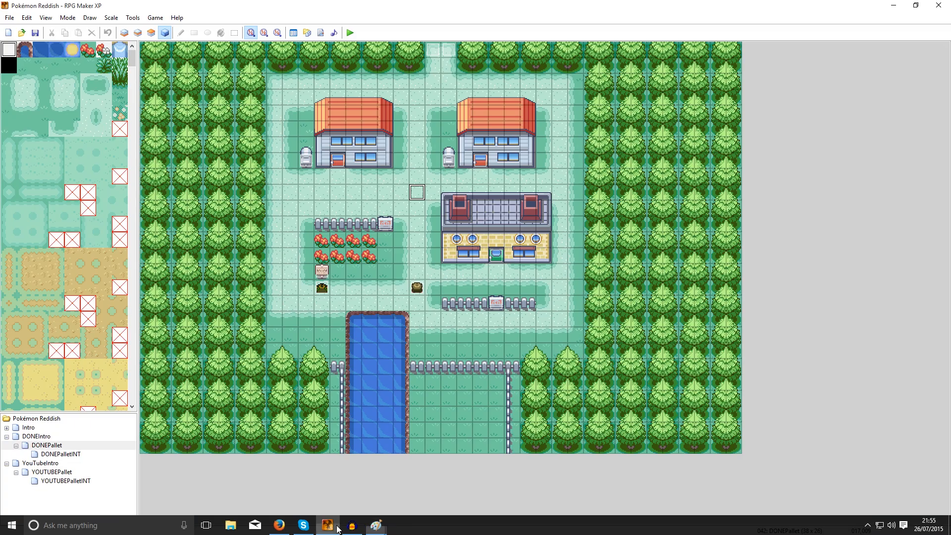
right_click(339, 148)
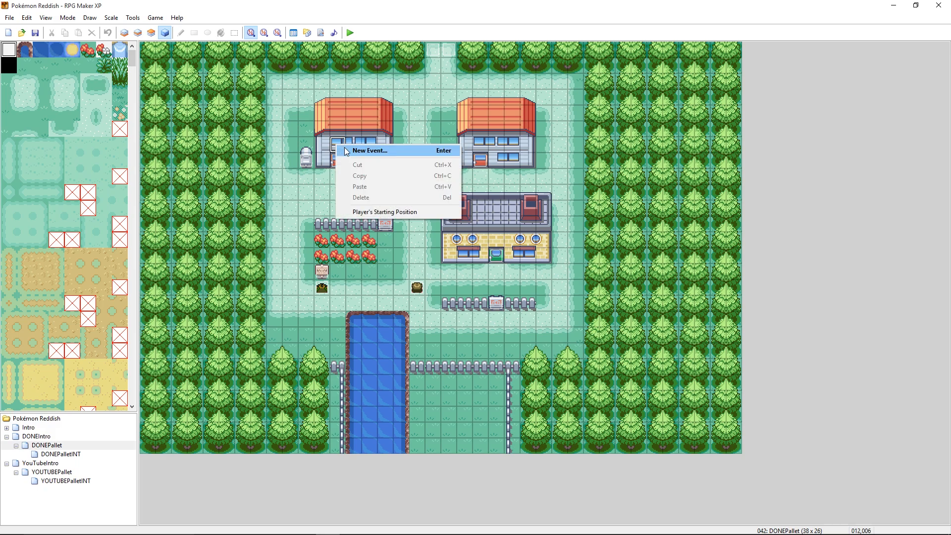
left_click(345, 149)
double_click(347, 284)
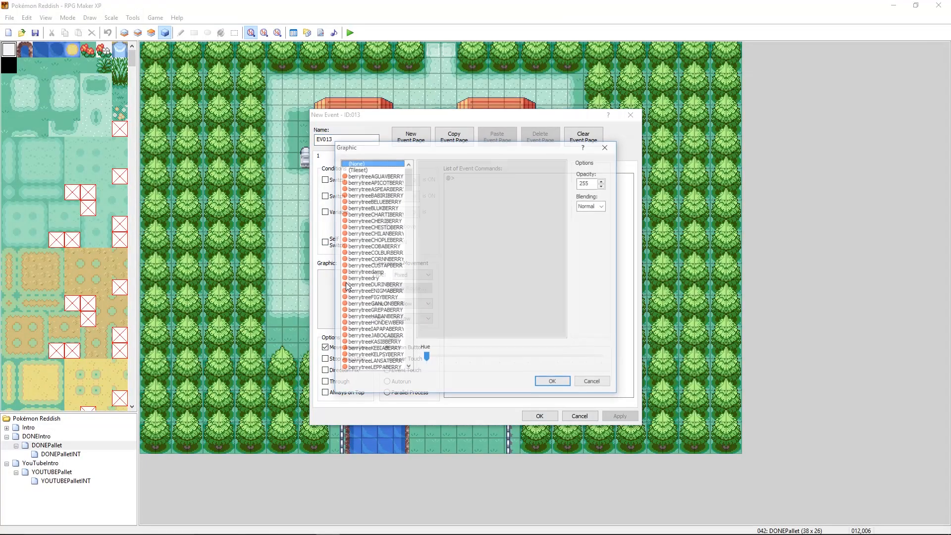
left_click(357, 169)
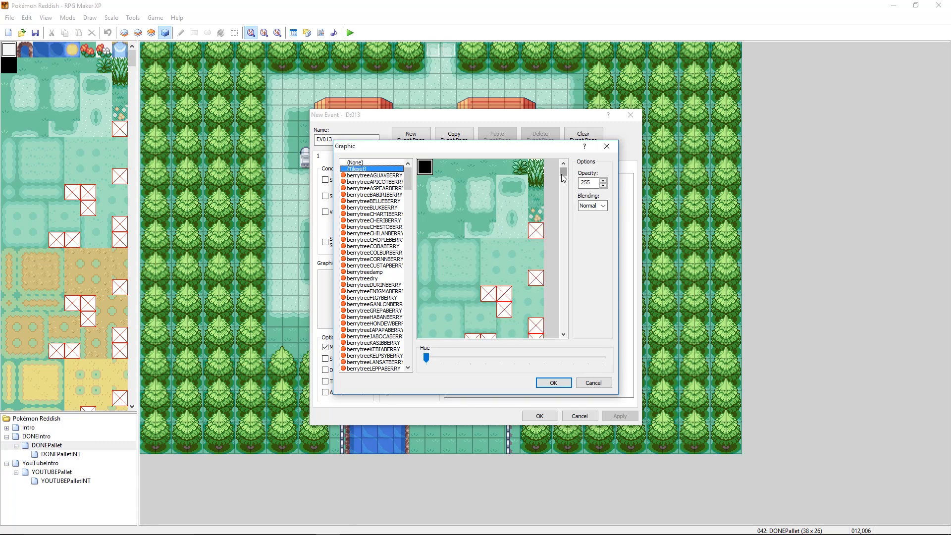
left_click_drag(563, 173, 570, 233)
left_click(438, 283)
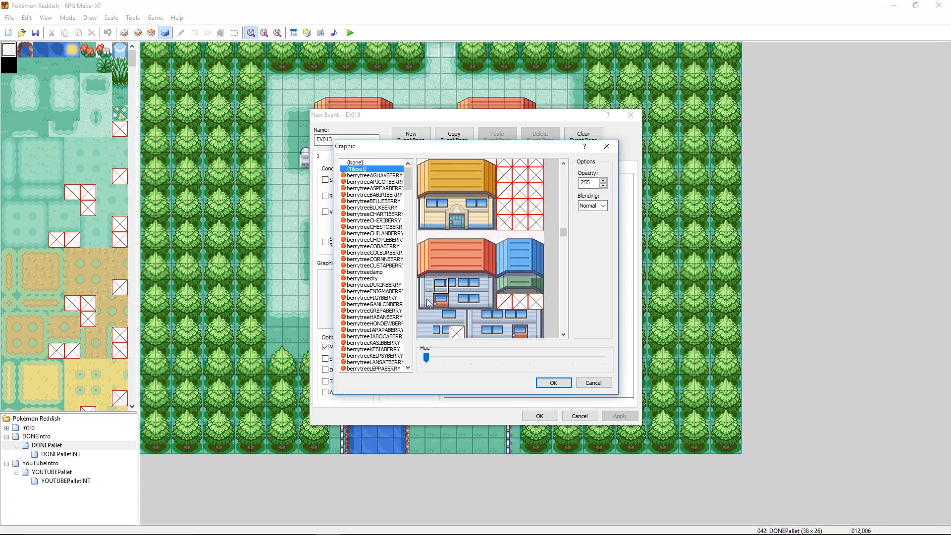
left_click(553, 383)
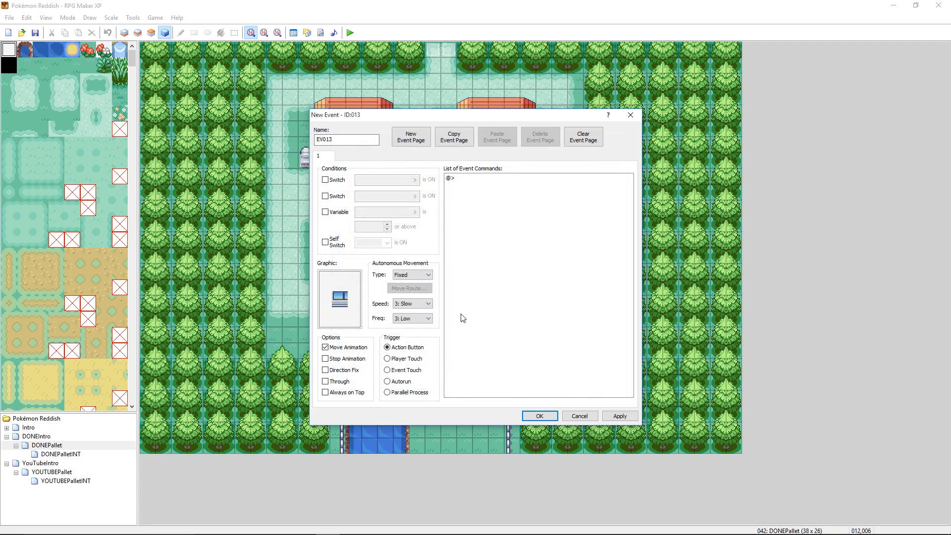
- Launch Snipping Tool and capture the window tile shown as the new event's graphic
left_click(13, 527)
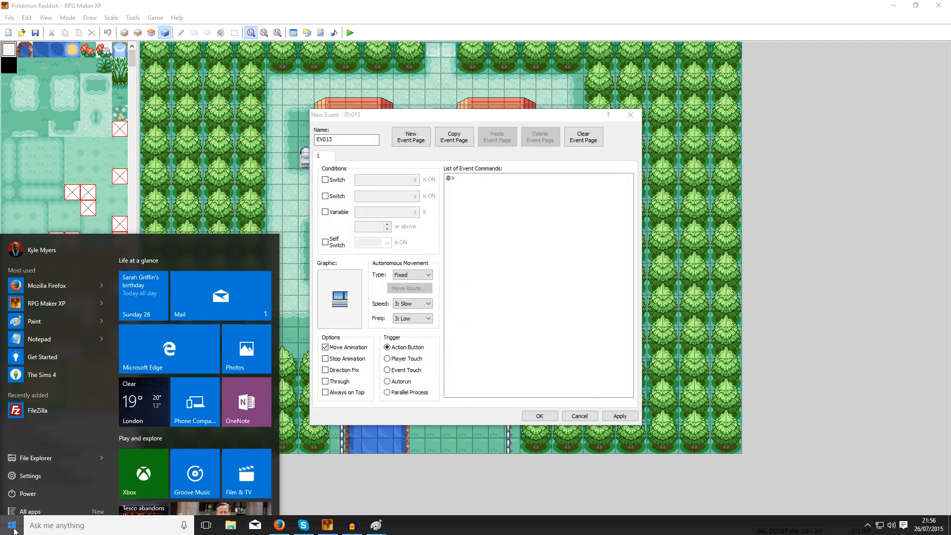
type("sn")
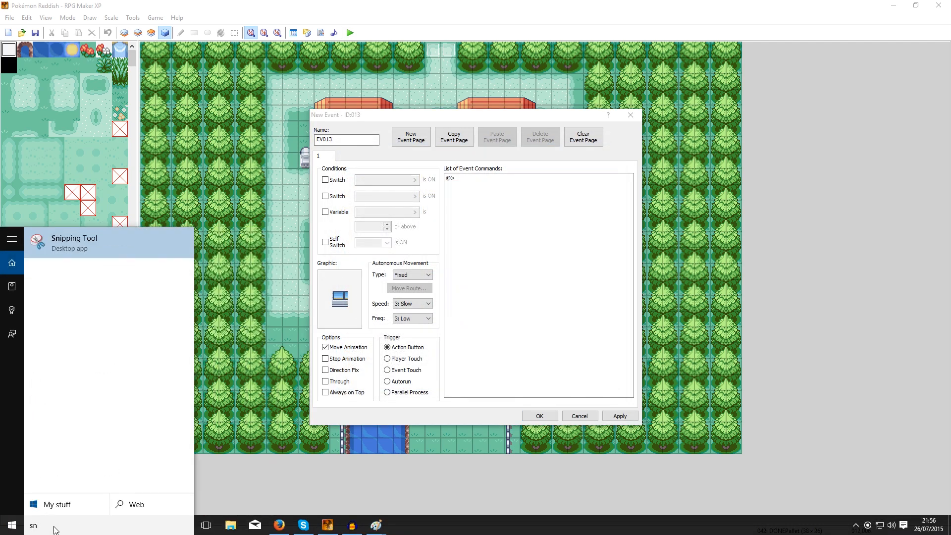
type("ipping")
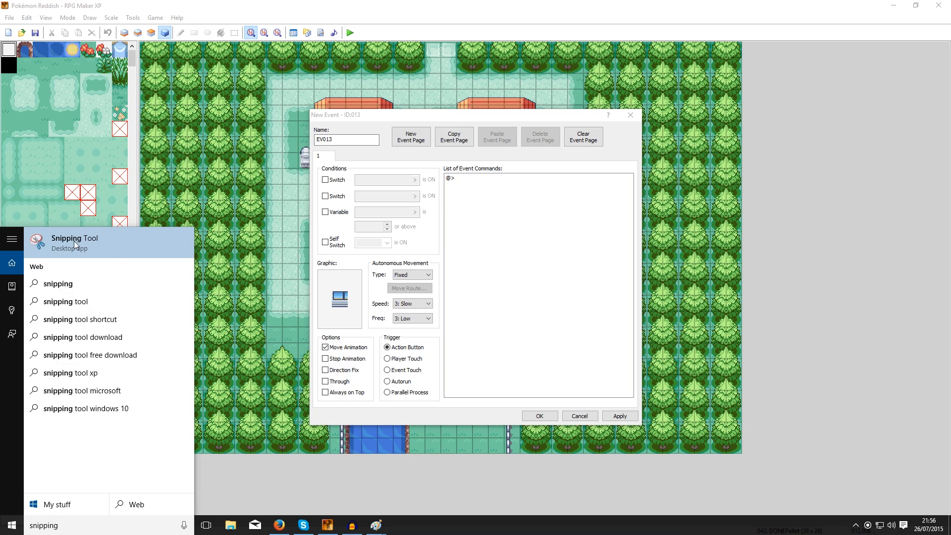
left_click(74, 242)
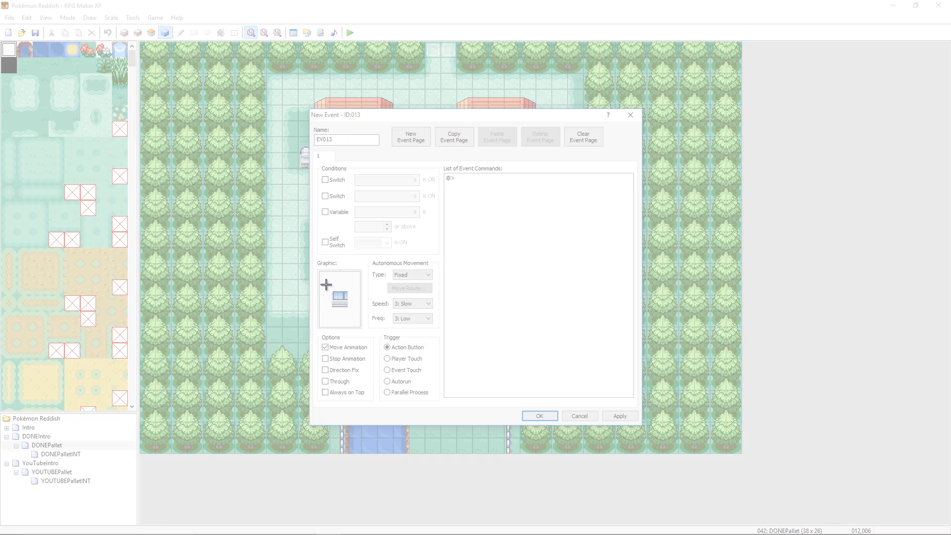
left_click_drag(322, 281, 361, 321)
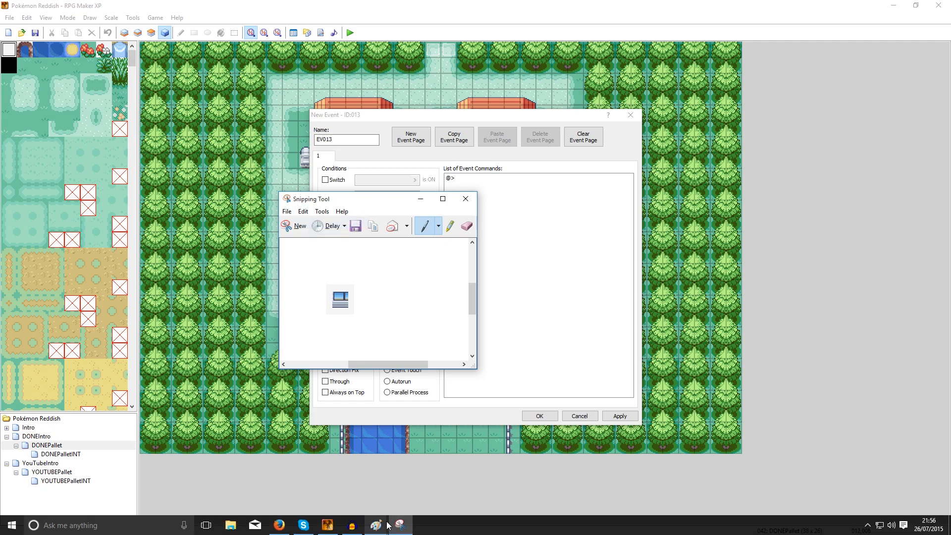
- Paste the window snip into the blank Untitled Paint image and view it at 800% zoom
left_click(396, 524)
left_click(380, 525)
left_click(389, 481)
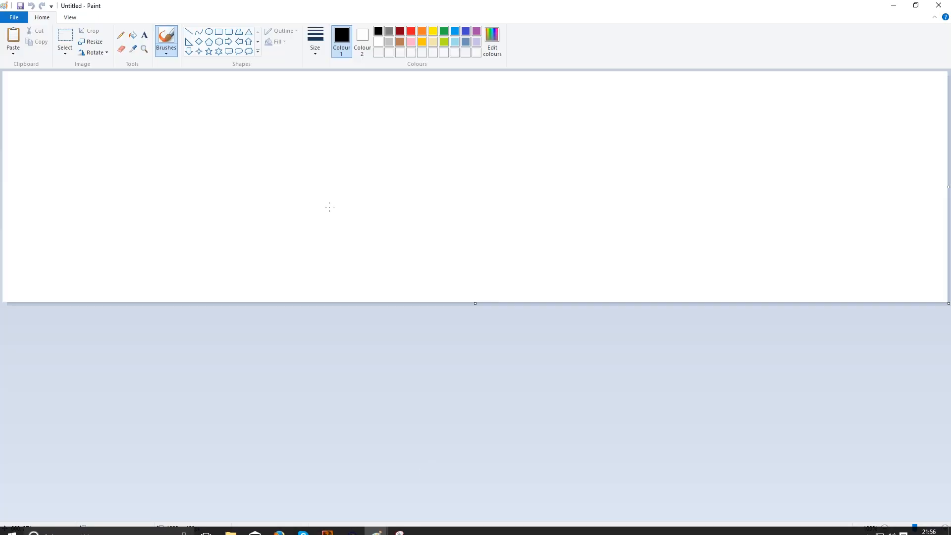
key("ctrl+v")
left_click(69, 17)
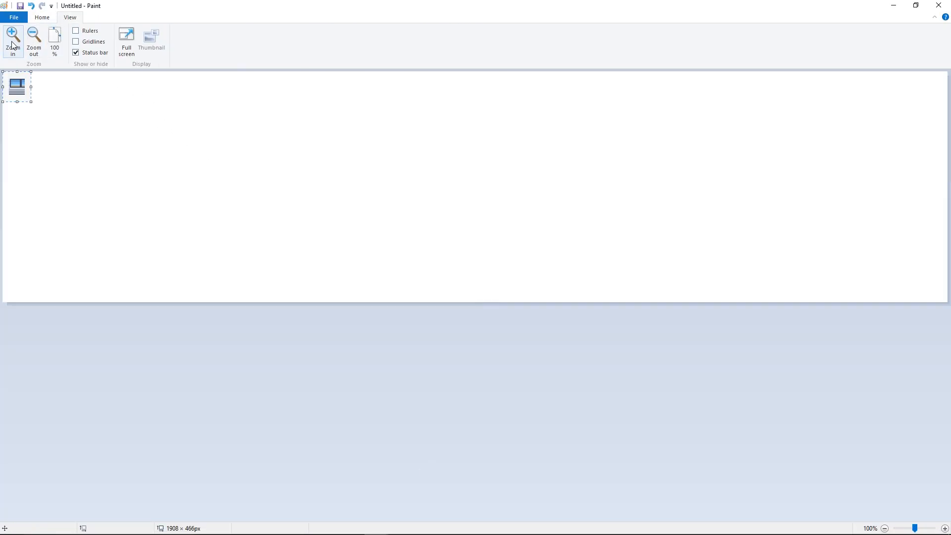
left_click(10, 44)
left_click(10, 44)
left_click(10, 45)
left_click(10, 45)
left_click(10, 44)
left_click(10, 45)
left_click(10, 45)
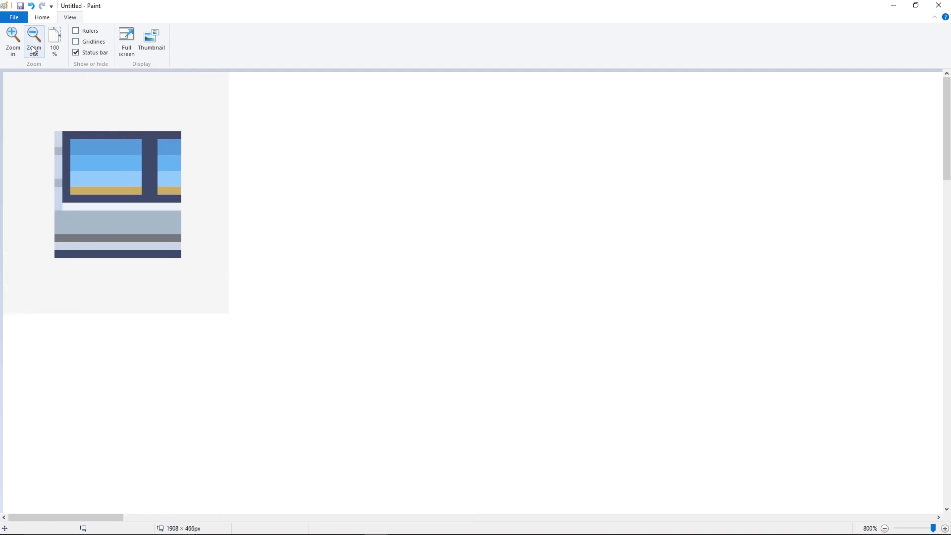
- Select and copy just the window tile without its grey surround and paste it into the Outside tileset image
left_click(43, 18)
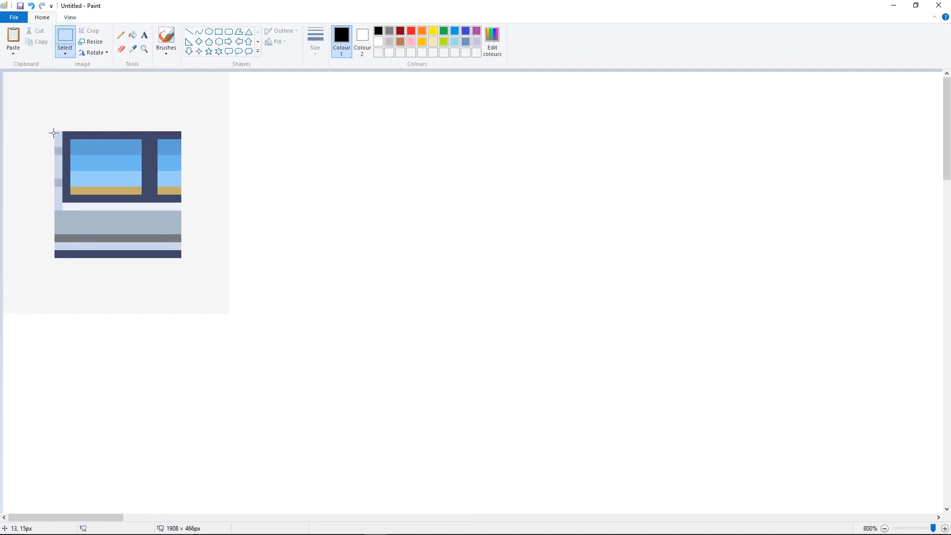
left_click_drag(90, 165, 181, 258)
mouse_move(374, 521)
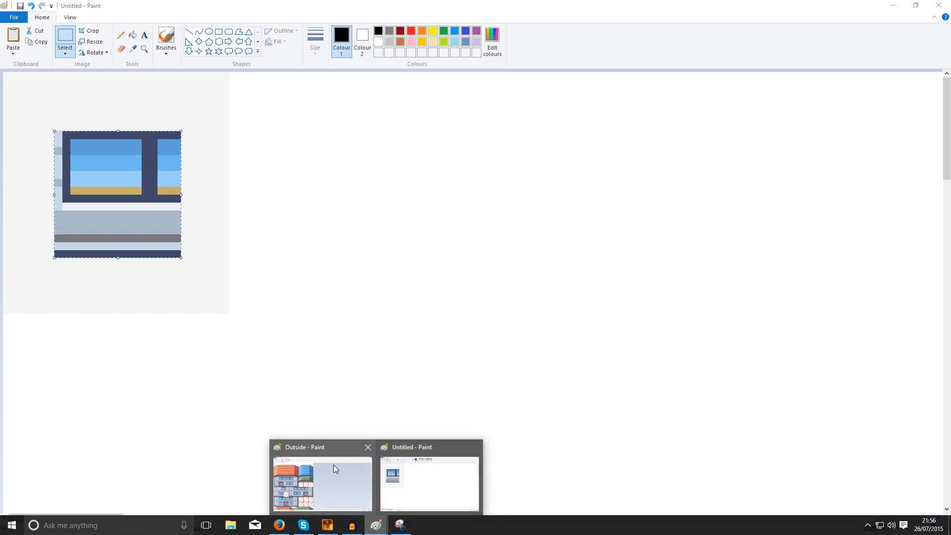
left_click(333, 463)
scroll(463, 231, "up", 3)
scroll(463, 230, "down", 3)
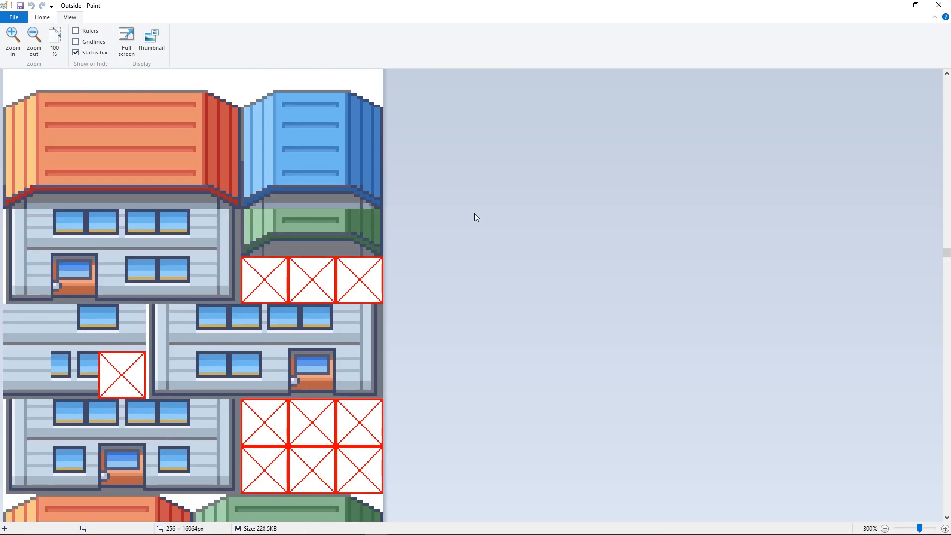
key("ctrl+v")
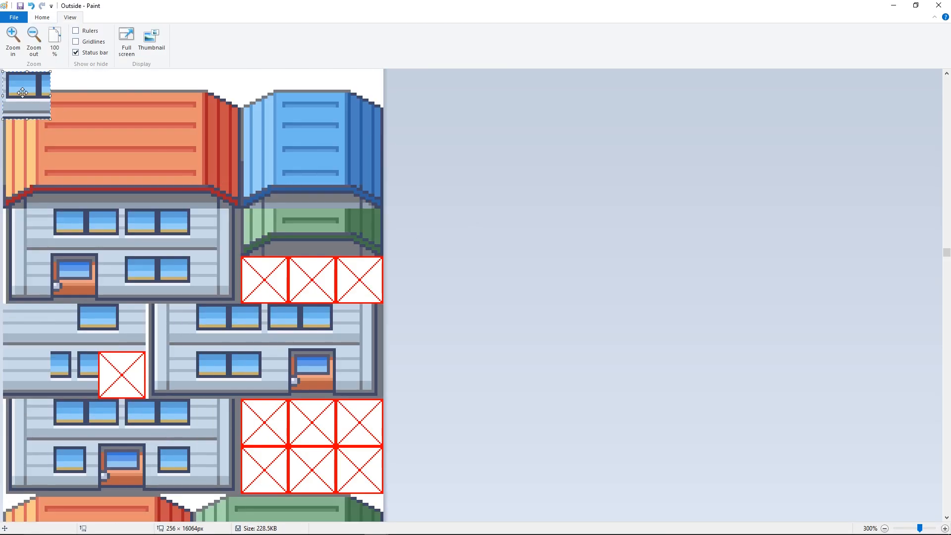
- Align the pasted window tile exactly over the first crossed-out tile below the green roof
left_click_drag(26, 92, 259, 256)
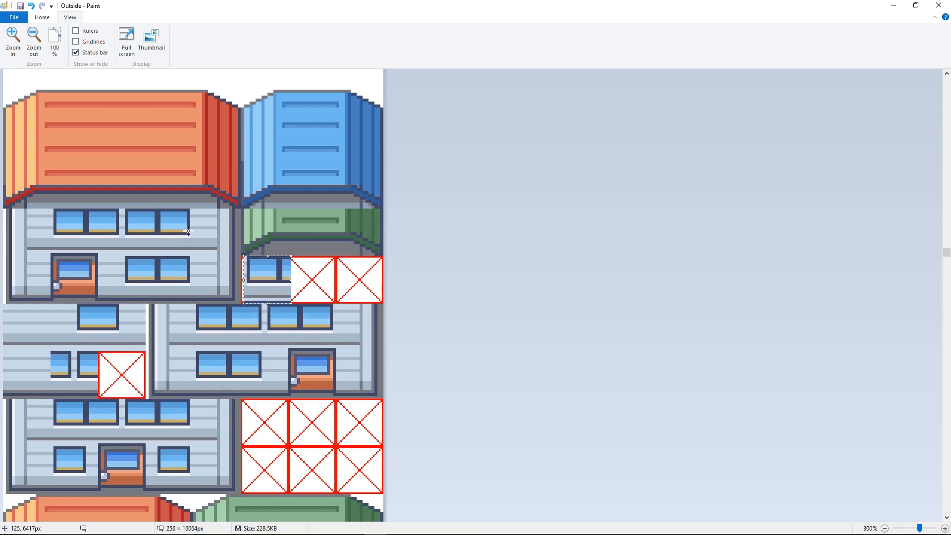
key("Left")
key("Left")
key("Left")
key("Left")
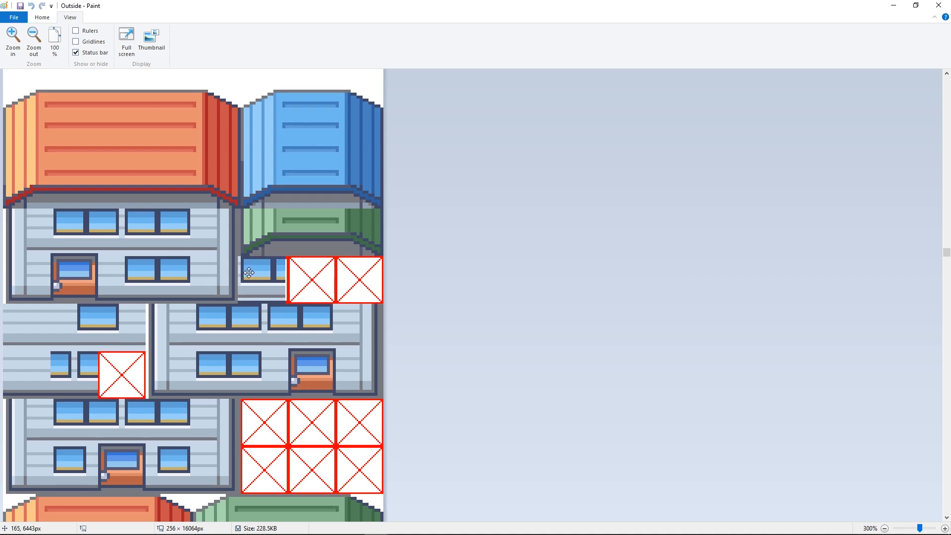
left_click_drag(251, 272, 254, 272)
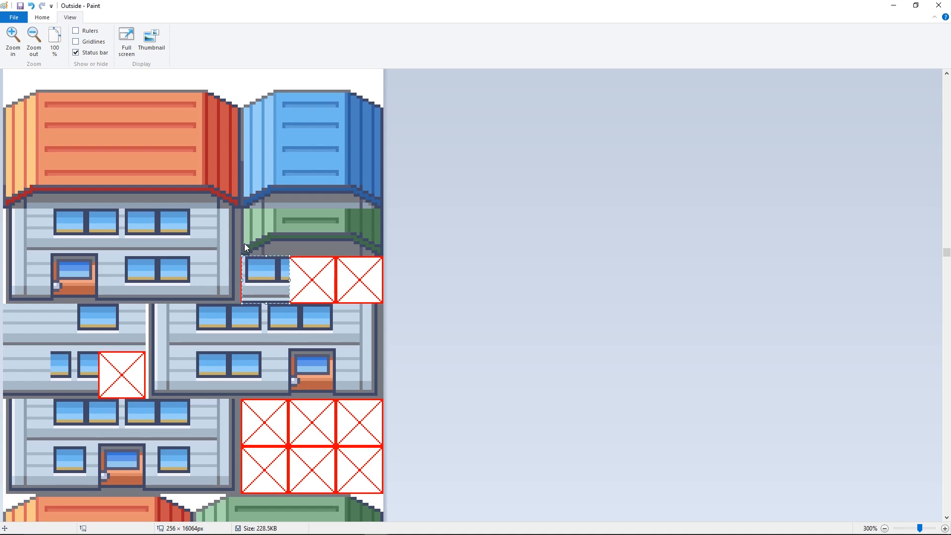
key("Left")
key("Down")
key("Up")
key("Right")
key("Left")
- Return to RPG Maker XP and change the event's graphic to the adjacent tile with the two half windows
mouse_move(376, 528)
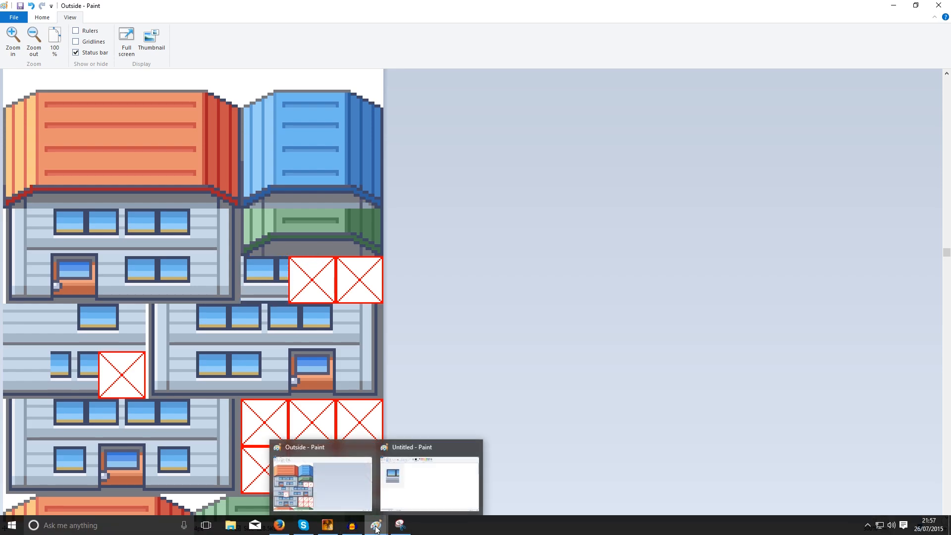
mouse_move(327, 526)
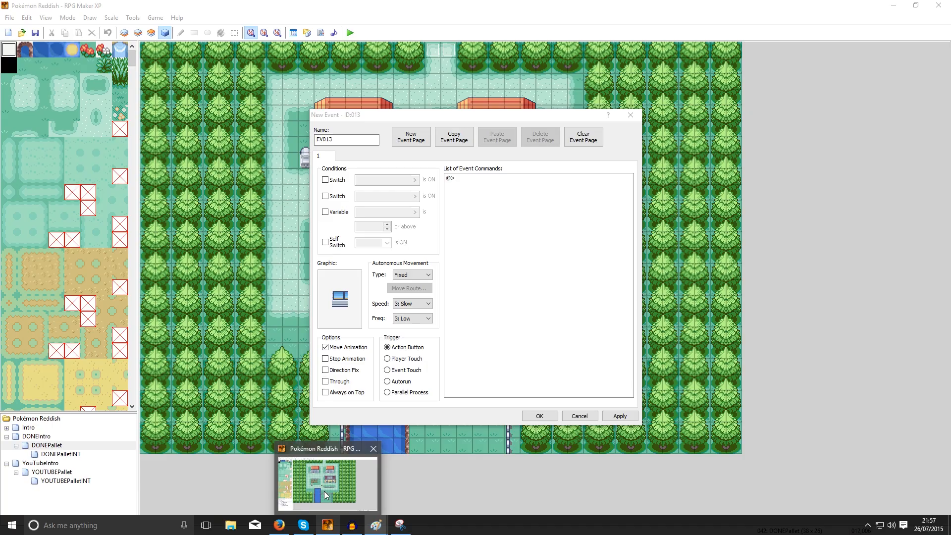
left_click(325, 494)
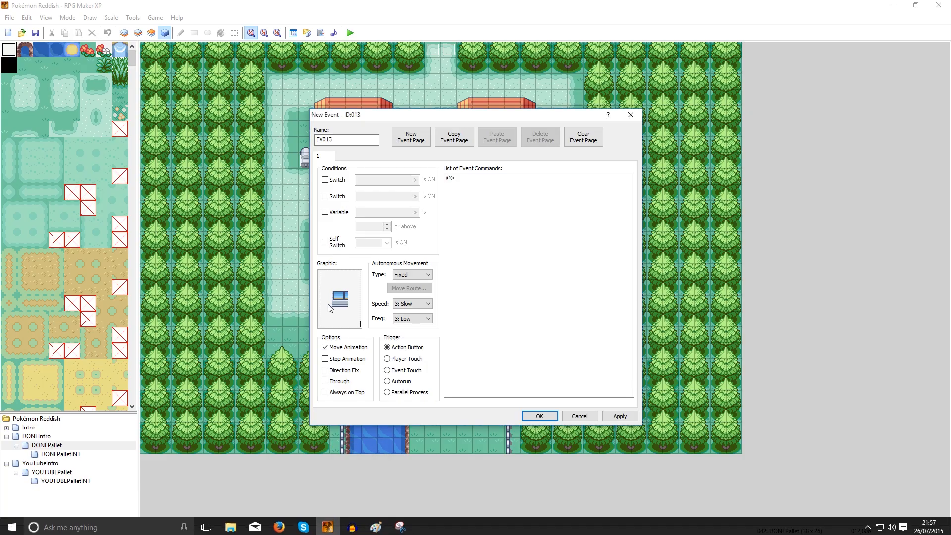
double_click(339, 299)
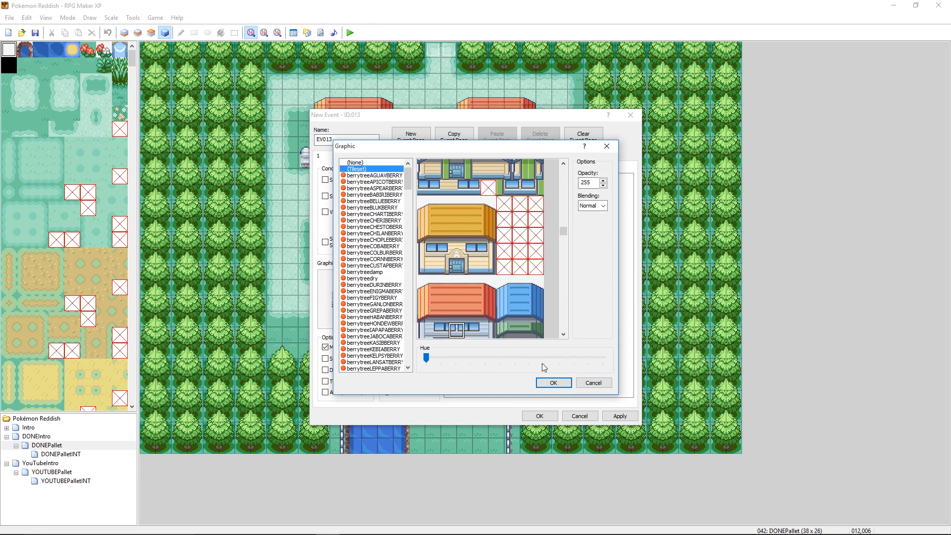
left_click(553, 382)
- Take a new Snipping Tool capture of the event's two-half-windows graphic and copy it
left_click(395, 528)
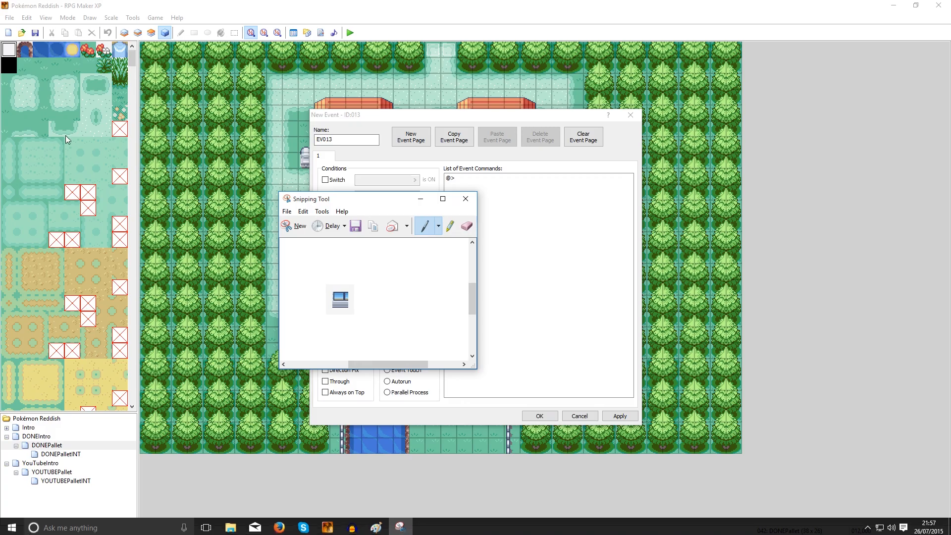
left_click(300, 223)
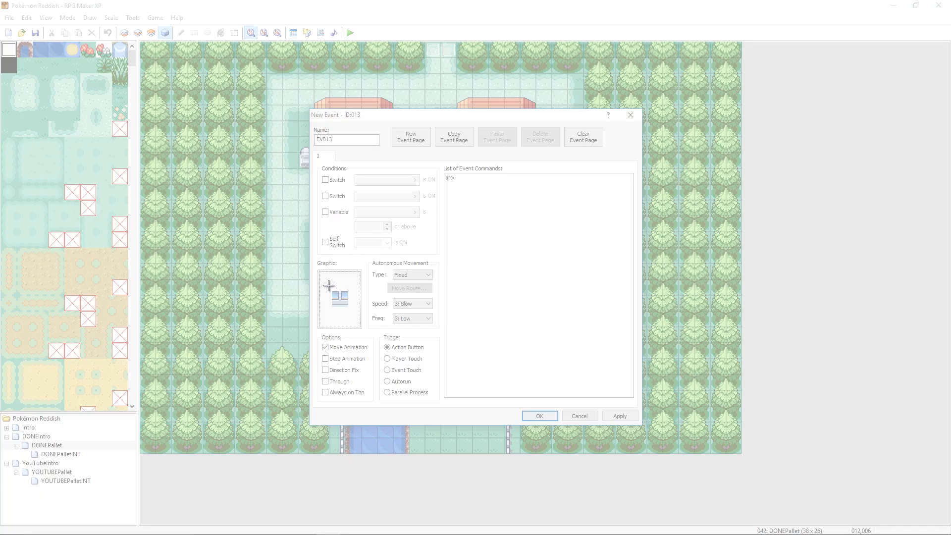
left_click_drag(329, 286, 357, 309)
left_click(302, 214)
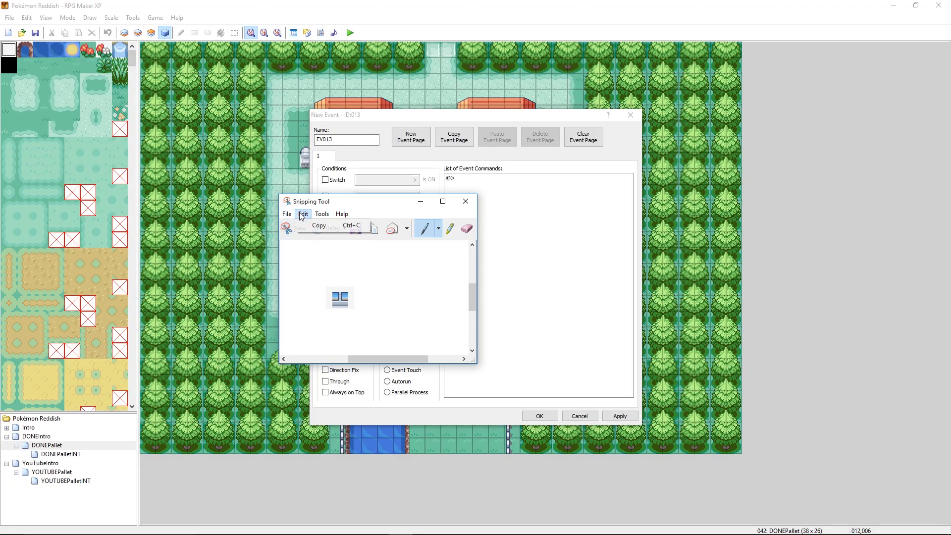
left_click(319, 225)
- Paste the new snip into the Untitled Paint image, copy only its window tile, and switch to the Outside tileset image
left_click(415, 478)
key("ctrl+v")
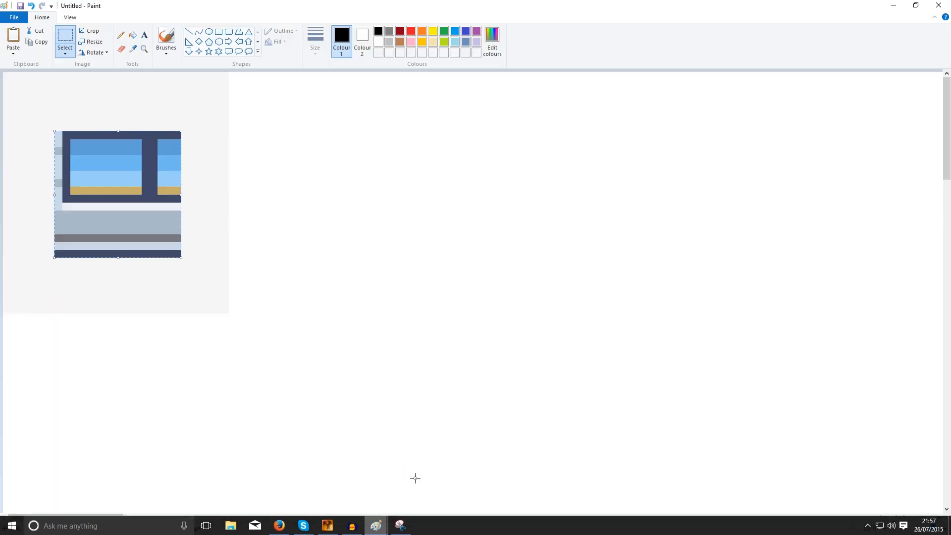
key("ctrl+v")
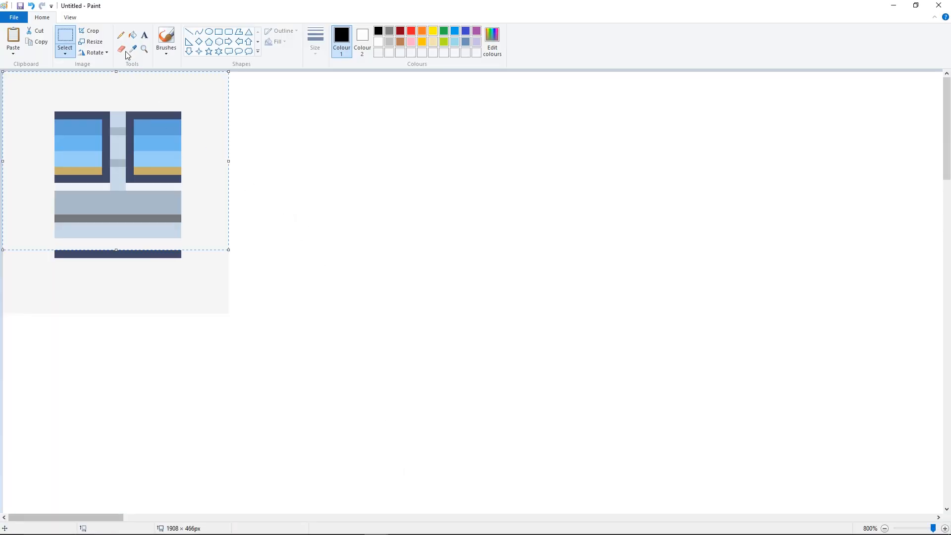
left_click(64, 38)
left_click_drag(55, 111, 181, 238)
mouse_move(376, 529)
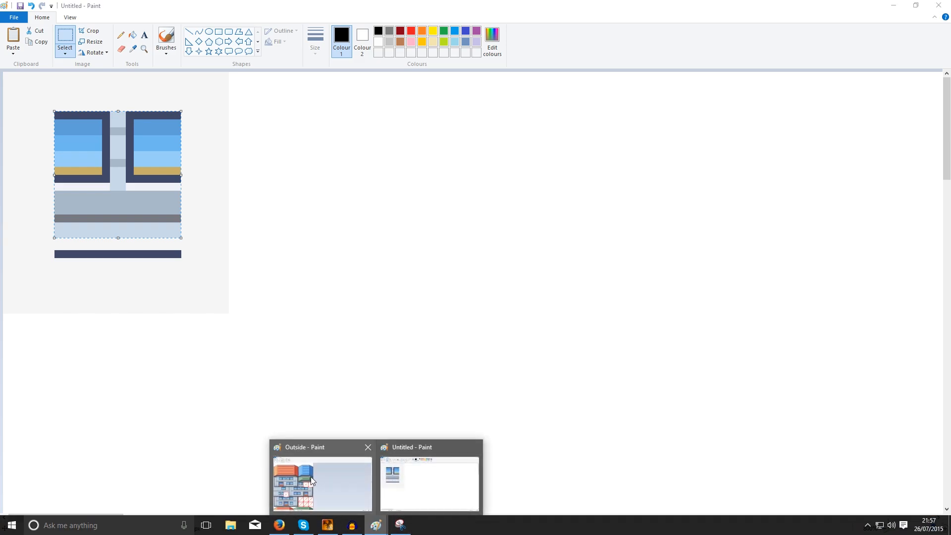
left_click(318, 476)
key("ctrl+v")
left_click_drag(50, 95, 294, 282)
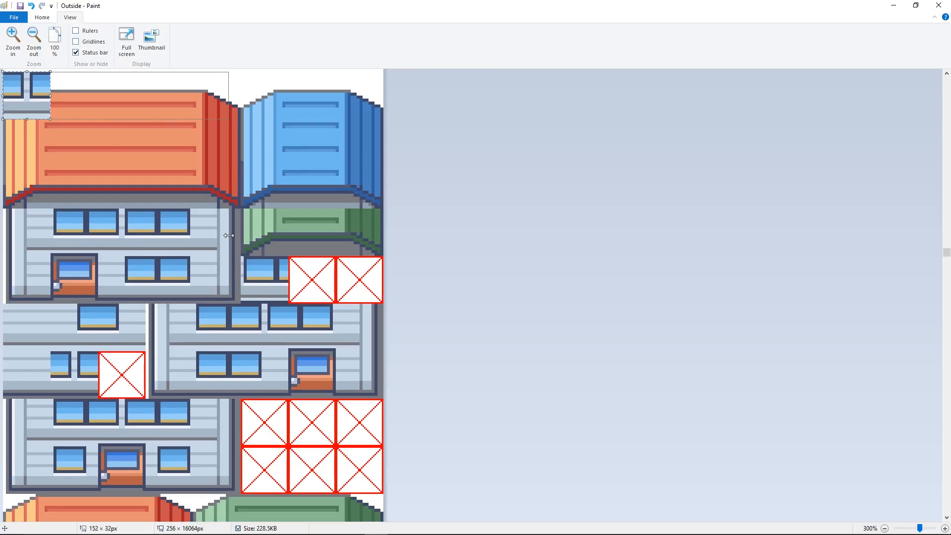
left_click_drag(229, 236, 228, 235)
key("ctrl+z")
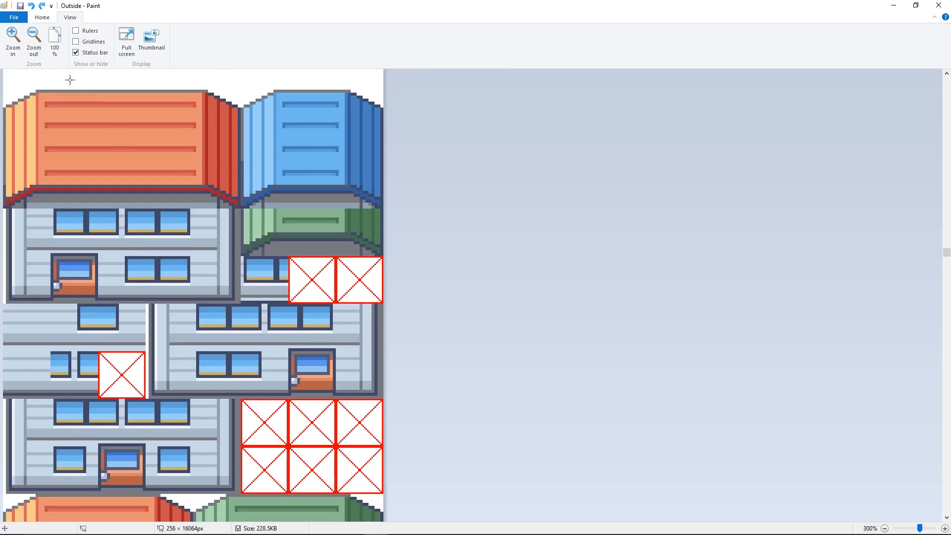
- Paste the second window tile into the Outside tileset and align it over the crossed-out tile beside the first copy
key("ctrl+v")
left_click_drag(34, 89, 310, 273)
key("Right")
key("Right")
key("Right")
key("Right")
key("Right")
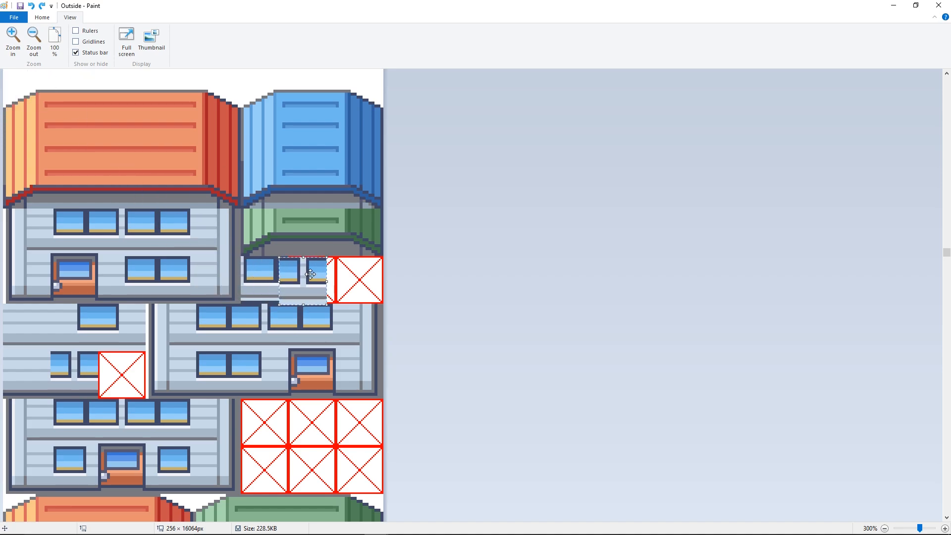
left_click(269, 265)
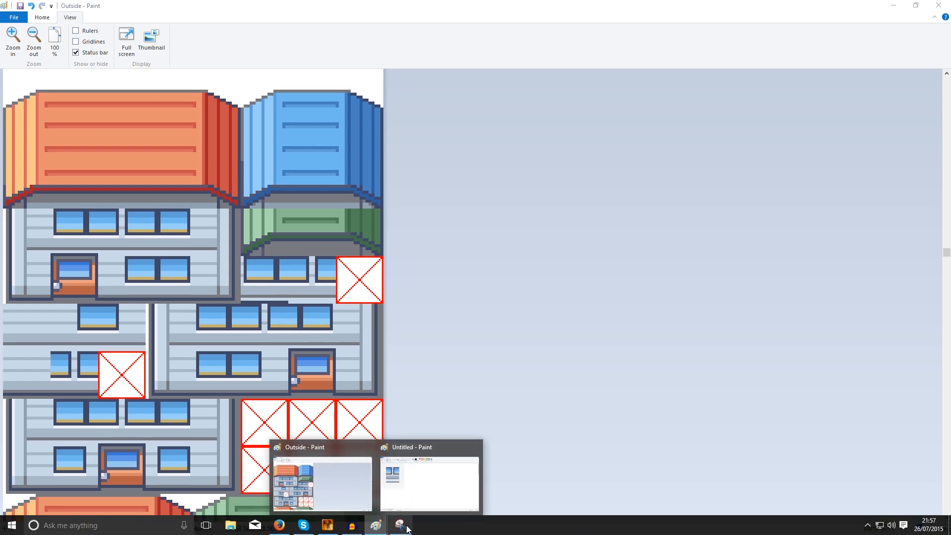
- Switch to RPG Maker XP and change the event's graphic to the last upper-floor window tile of the orange-roofed house
left_click(407, 527)
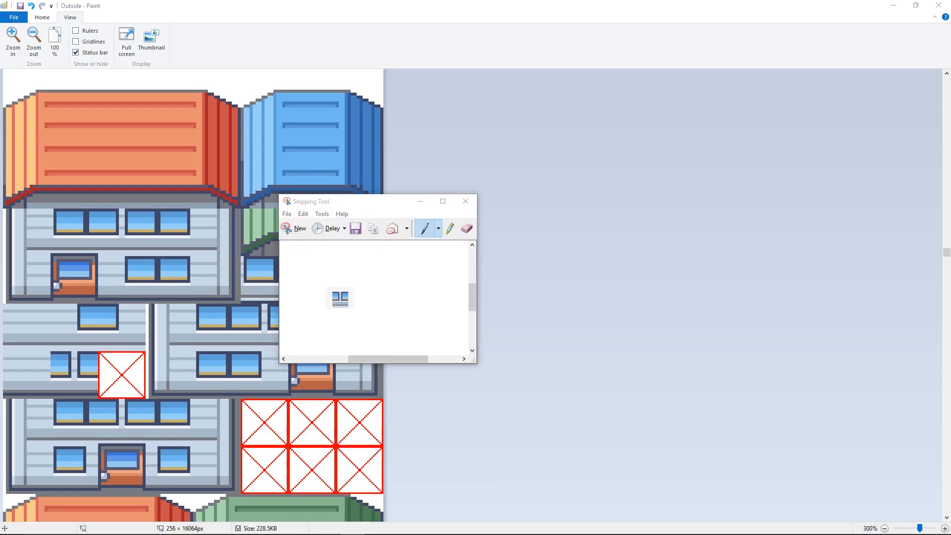
left_click(329, 527)
double_click(339, 289)
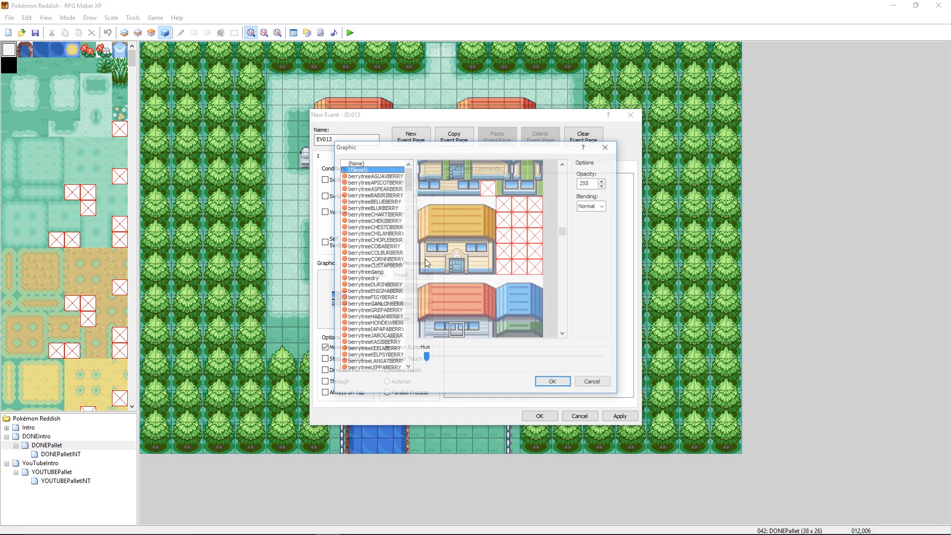
left_click(476, 325)
left_click(554, 382)
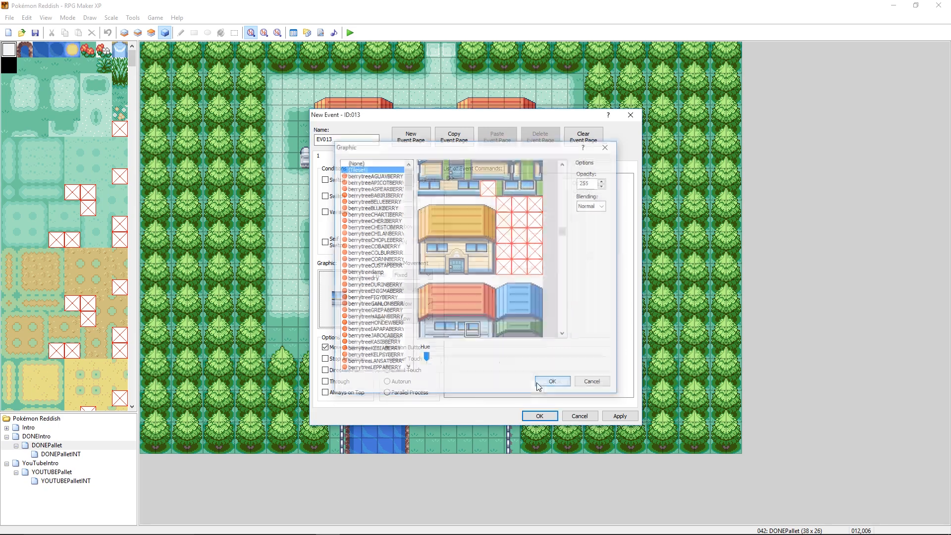
- Take a new Snipping Tool capture of the event's upper-floor window graphic and copy it
left_click(396, 524)
left_click(297, 227)
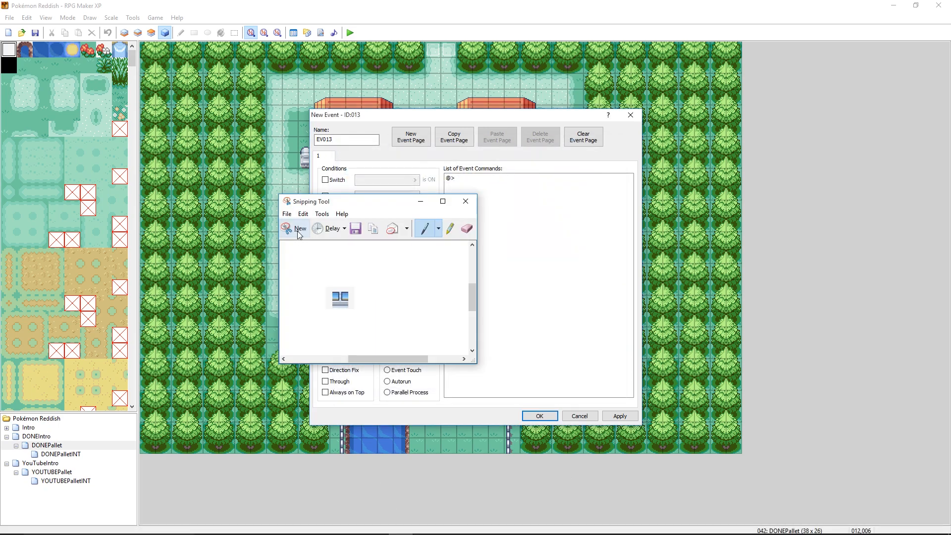
left_click_drag(325, 278, 360, 317)
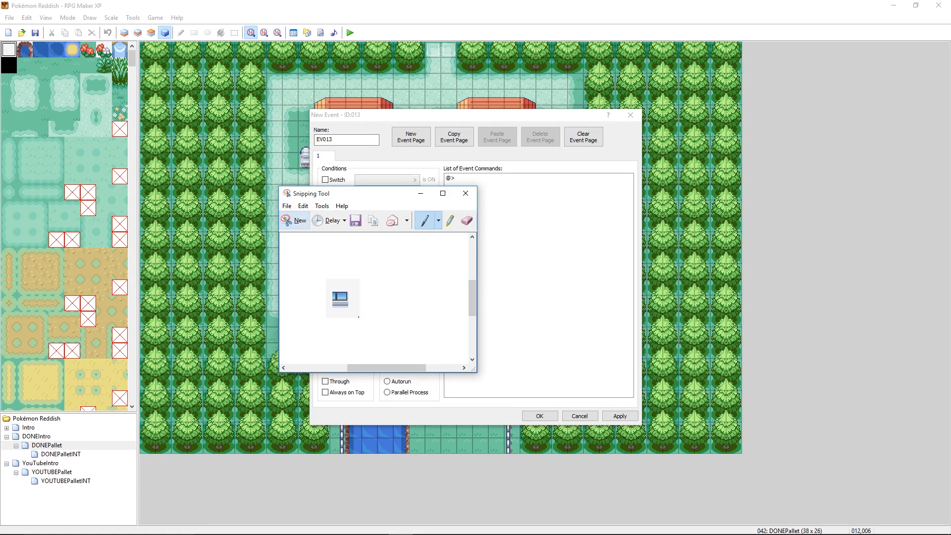
left_click(303, 206)
left_click(315, 217)
- Paste the new snip into the Untitled Paint image and copy only its upper-floor window tile
mouse_move(373, 525)
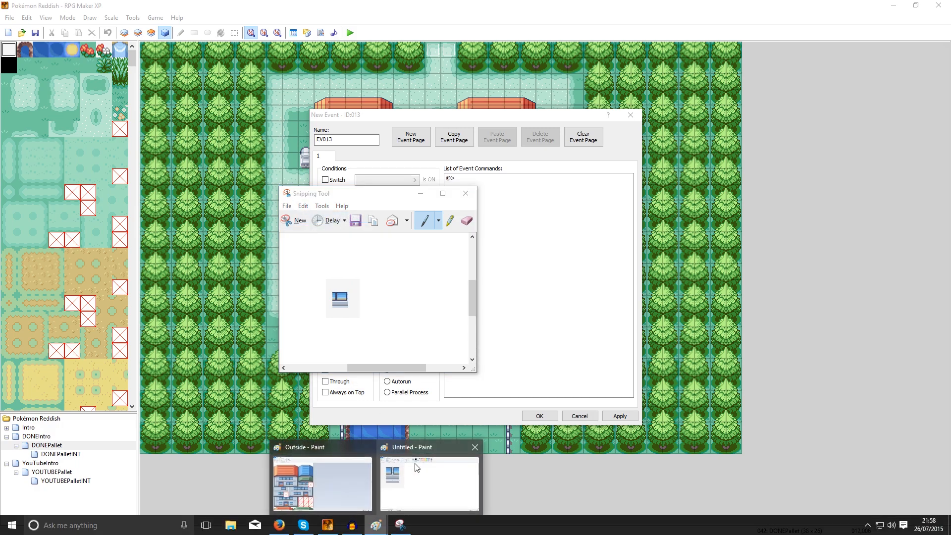
left_click(418, 465)
key("ctrl+v")
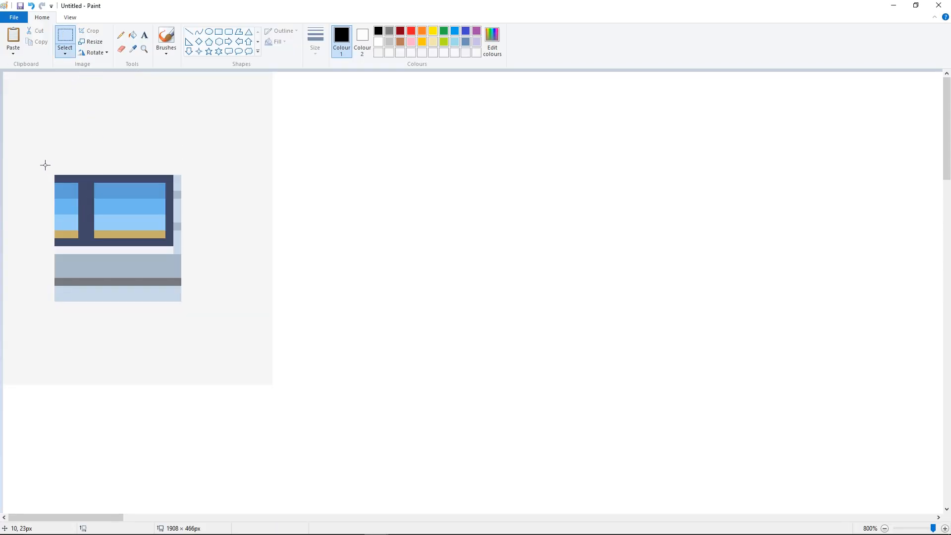
left_click_drag(55, 173, 182, 301)
key("ctrl+c")
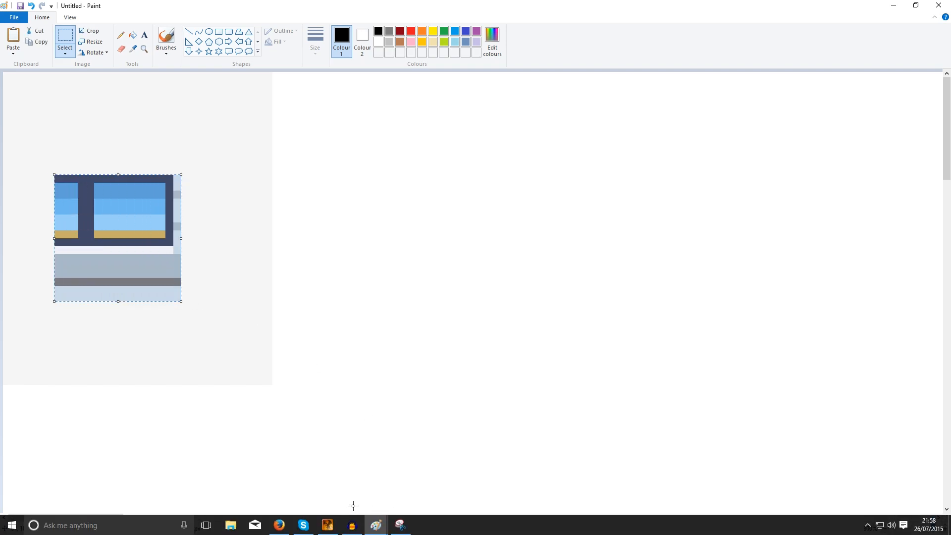
- Paste the third window tile into the Outside tileset, over the remaining crossed-out tile beneath the green roof
mouse_move(373, 521)
left_click(322, 479)
key("ctrl+v")
left_click_drag(27, 99, 359, 284)
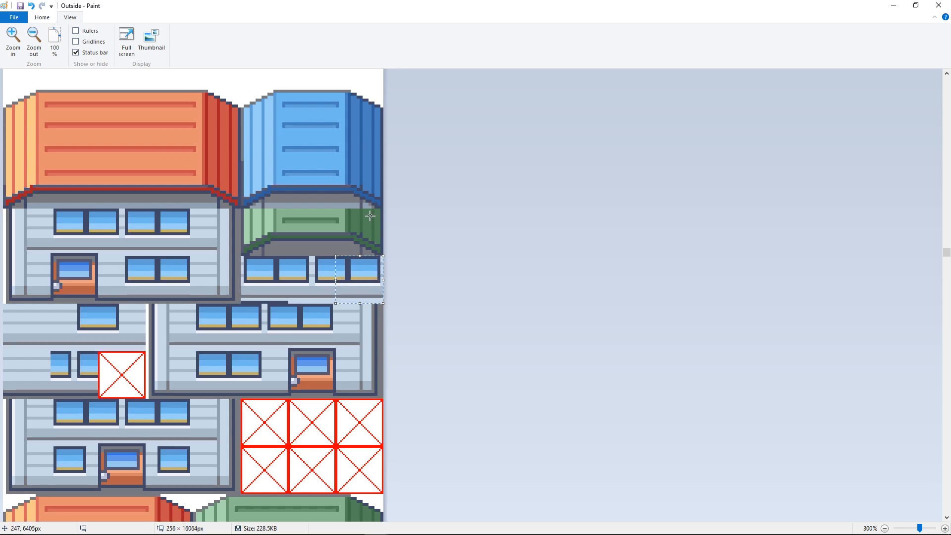
- Return to RPG Maker XP and change the event's graphic to the ground-floor tile holding most of the double window
mouse_move(382, 531)
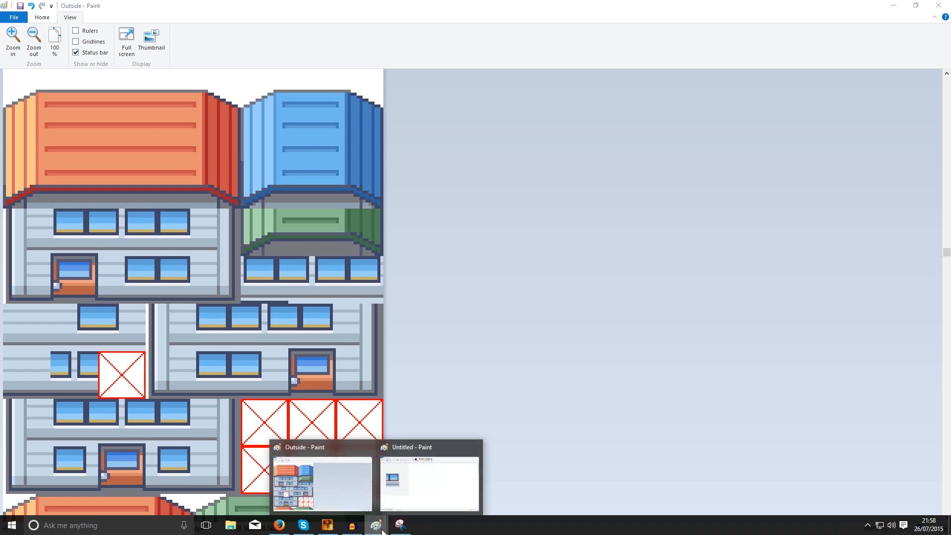
left_click(327, 525)
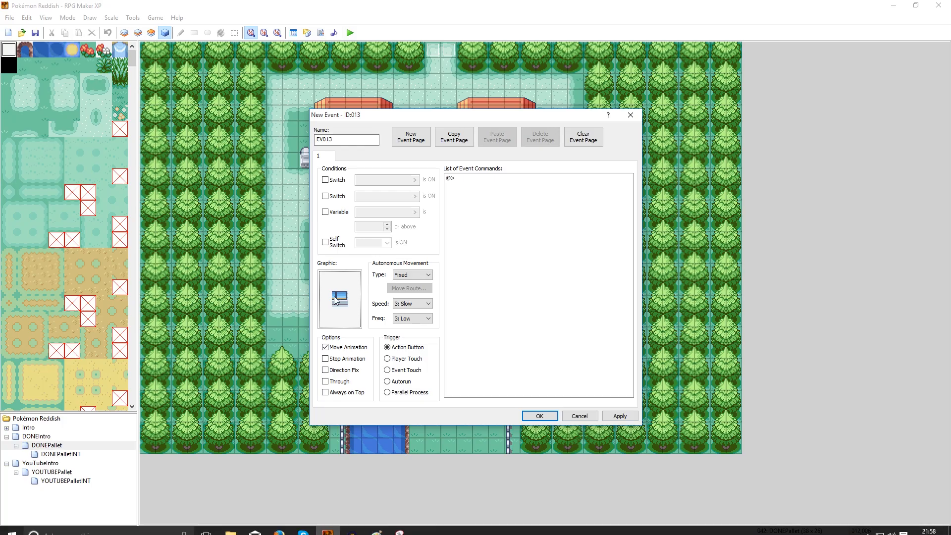
double_click(334, 296)
left_click(563, 334)
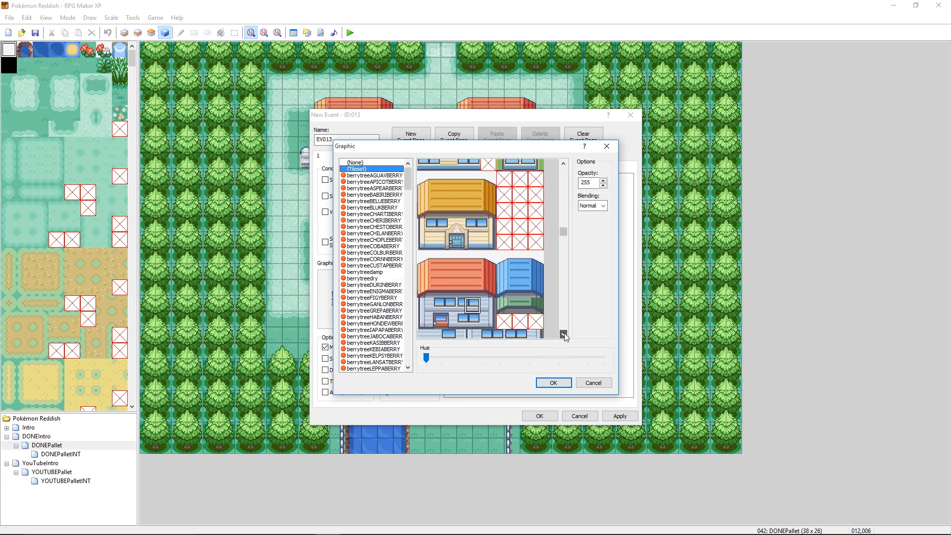
left_click(476, 325)
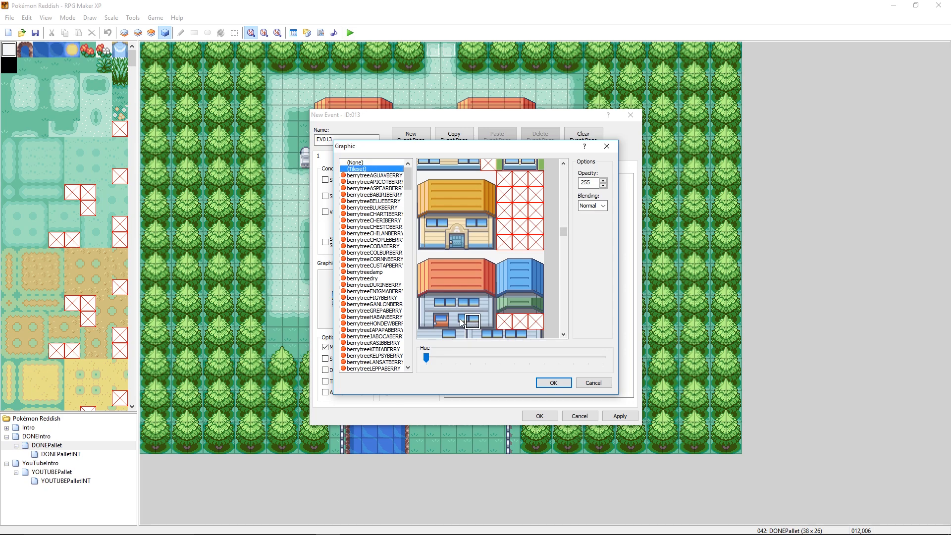
left_click(553, 383)
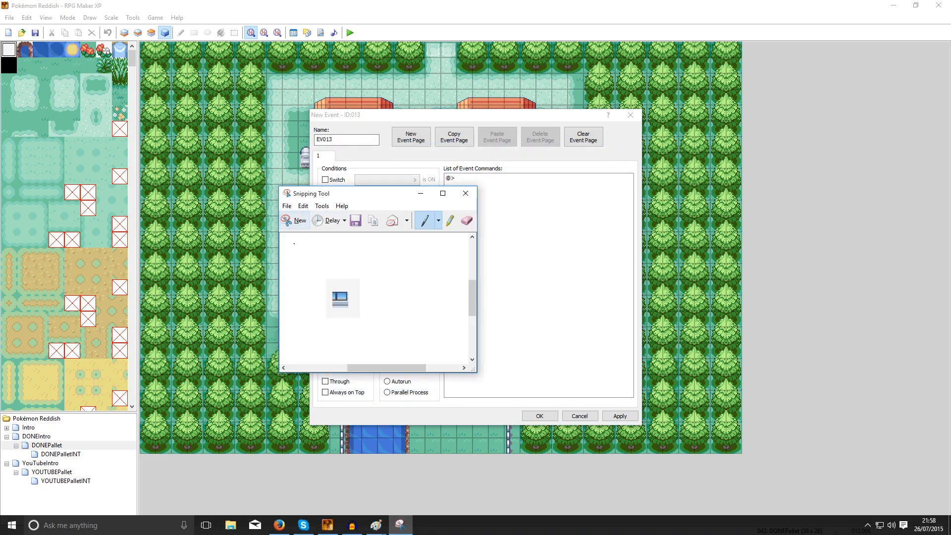
- Capture the event's ground-floor window graphic with the Snipping Tool and copy the capture
left_click(294, 220)
left_click_drag(328, 285, 355, 312)
left_click(302, 212)
left_click(307, 223)
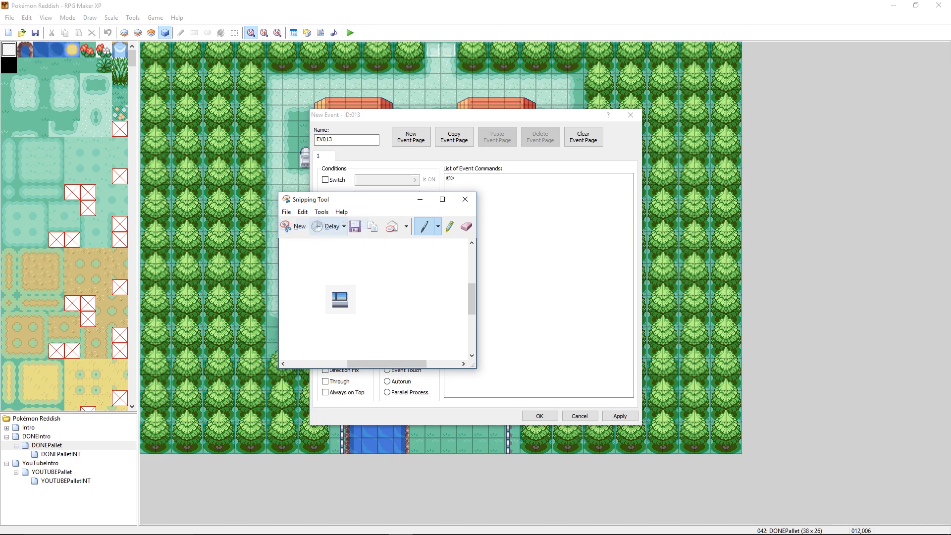
- Paste the ground-floor window snip into the Untitled Paint image and copy only its tile area
left_click(424, 473)
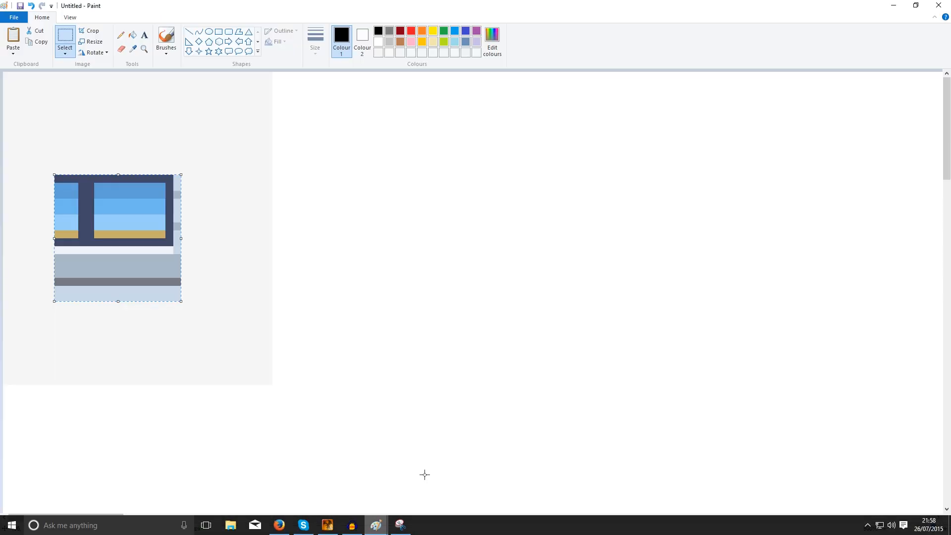
key("ctrl+v")
key("Escape")
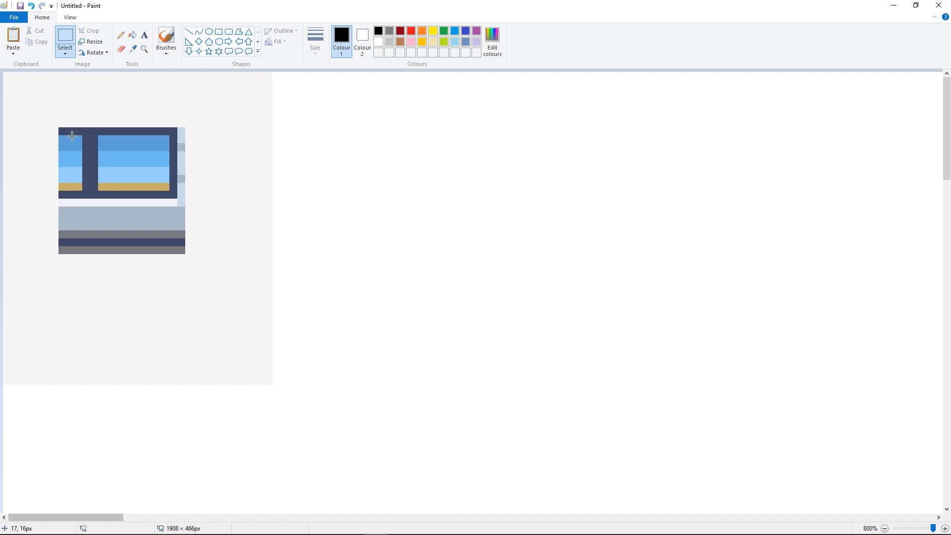
left_click_drag(59, 128, 182, 252)
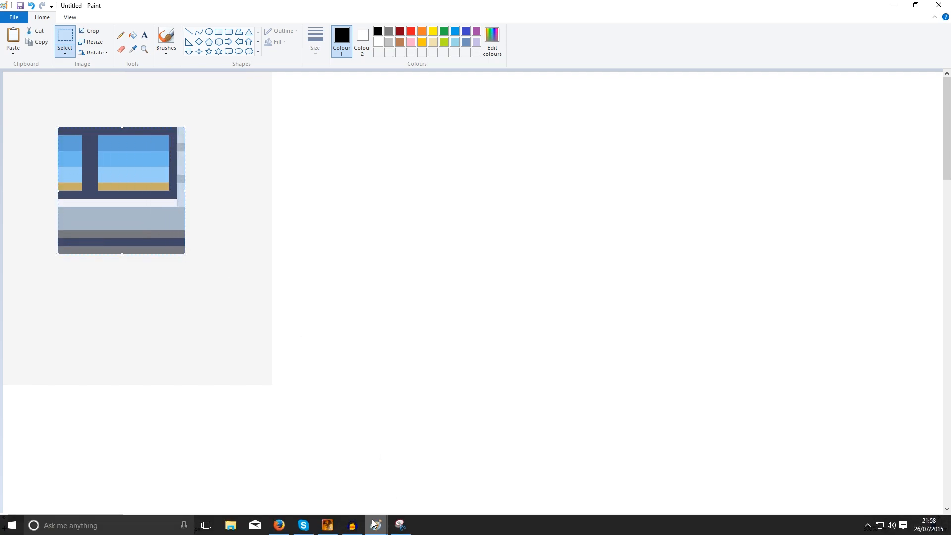
- Paste the ground-floor window tile into the Outside tileset and align it over the first tile of the six-tile crossed-out block
mouse_move(375, 525)
left_click(322, 476)
key("ctrl+v")
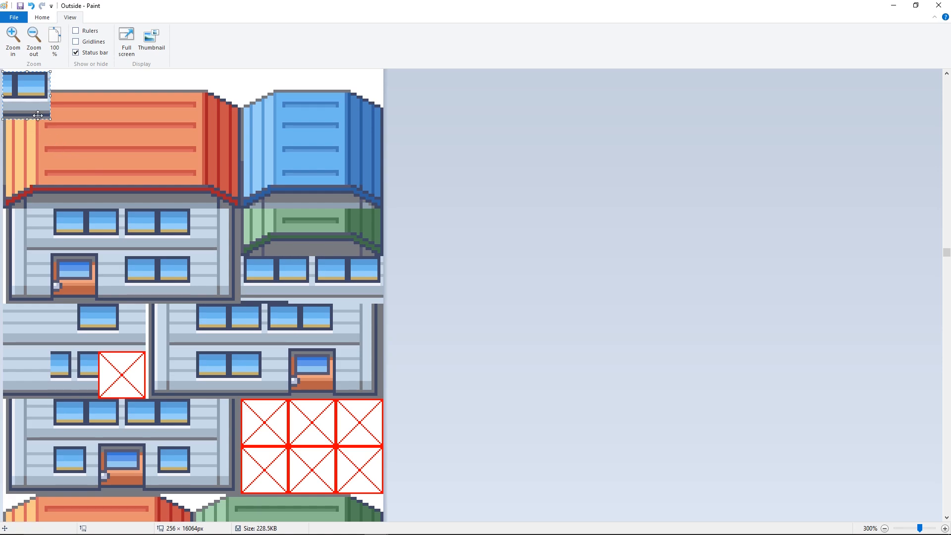
left_click_drag(27, 96, 269, 421)
key("Left")
key("Left")
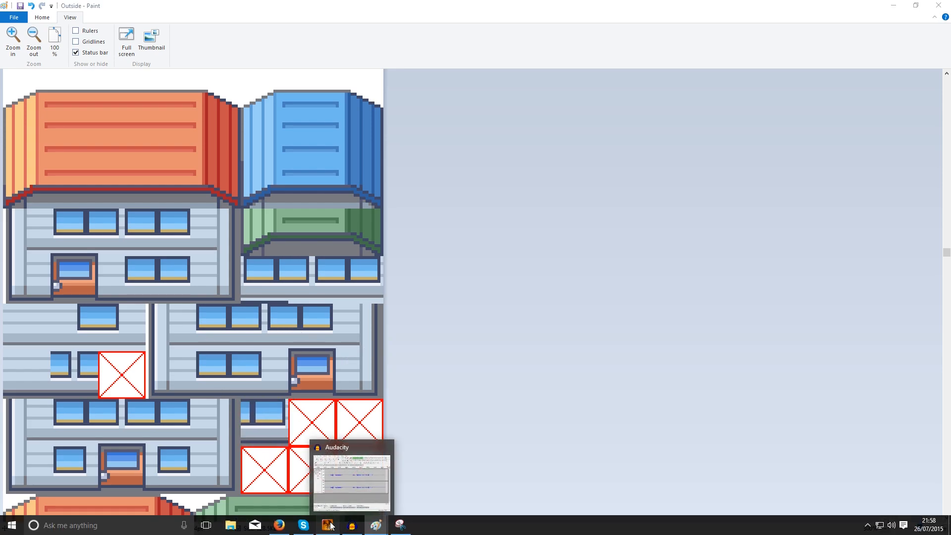
- Return to RPG Maker XP and change the event's graphic to the ground-floor tile between the door and the double window
left_click(348, 527)
double_click(339, 298)
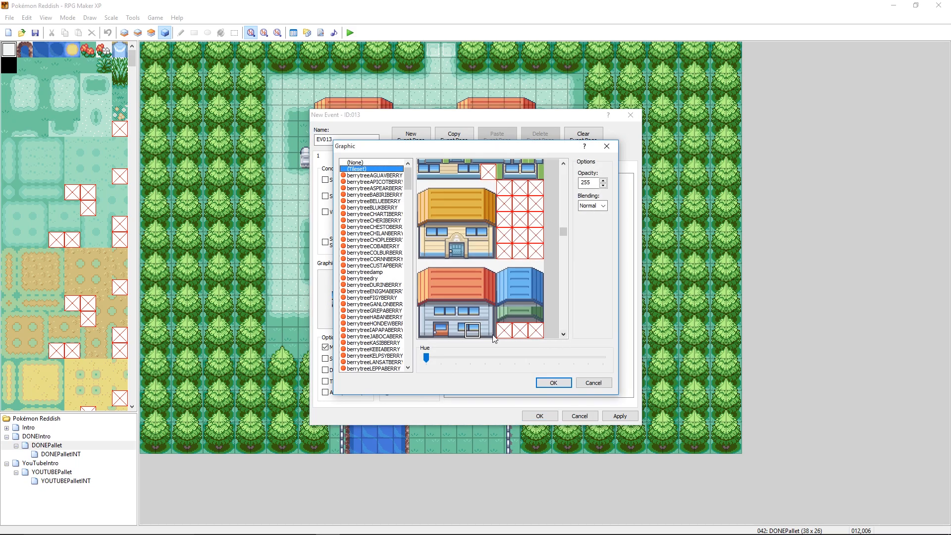
left_click(455, 331)
left_click(552, 383)
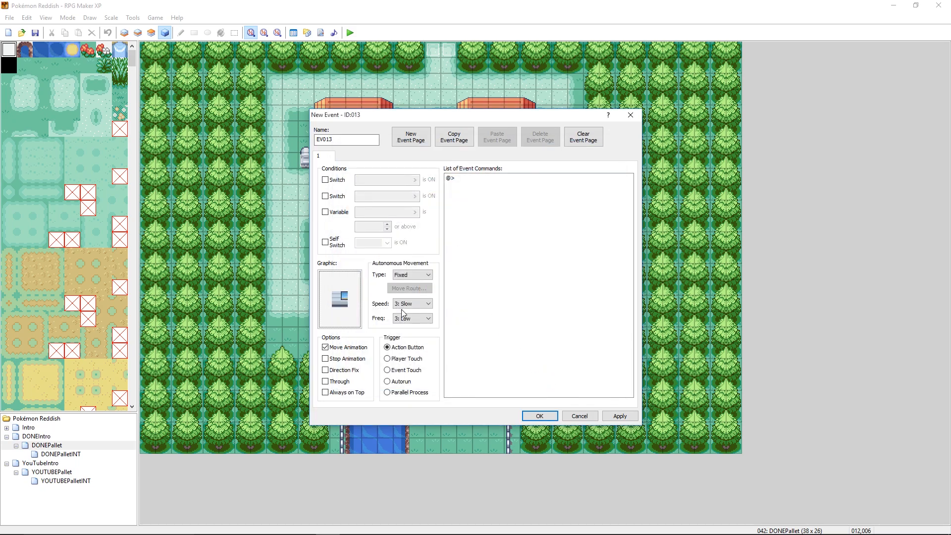
- Take a Snipping Tool capture of the event's partial ground-floor window graphic
left_click(376, 525)
left_click(295, 225)
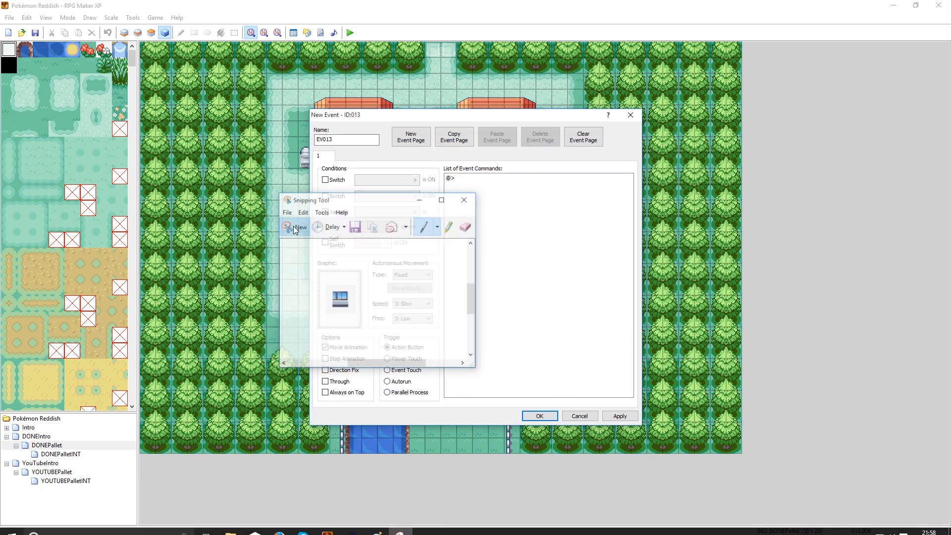
left_click_drag(346, 312, 355, 314)
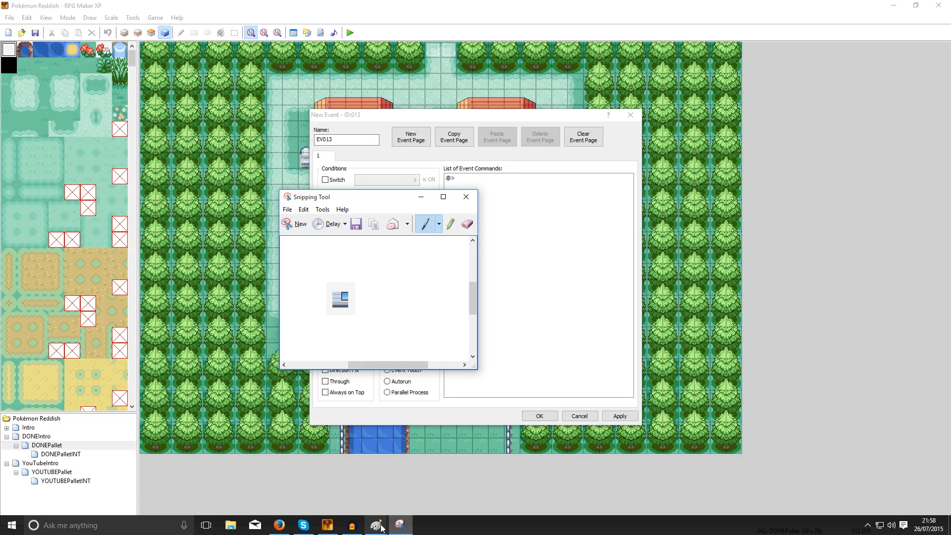
- Place the partial-window snip in the Untitled Paint image and copy only its tile area
mouse_move(376, 525)
left_click(319, 482)
key("ctrl+z")
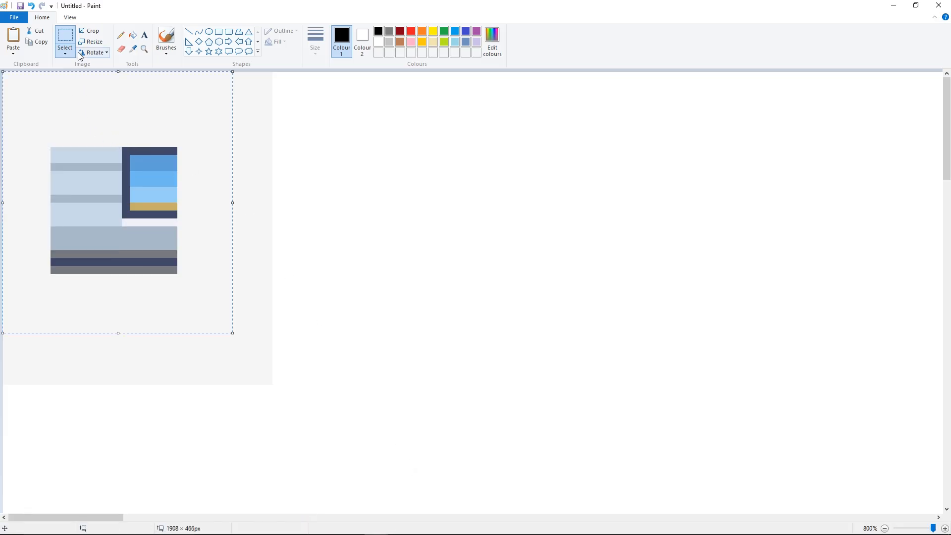
left_click_drag(51, 148, 177, 274)
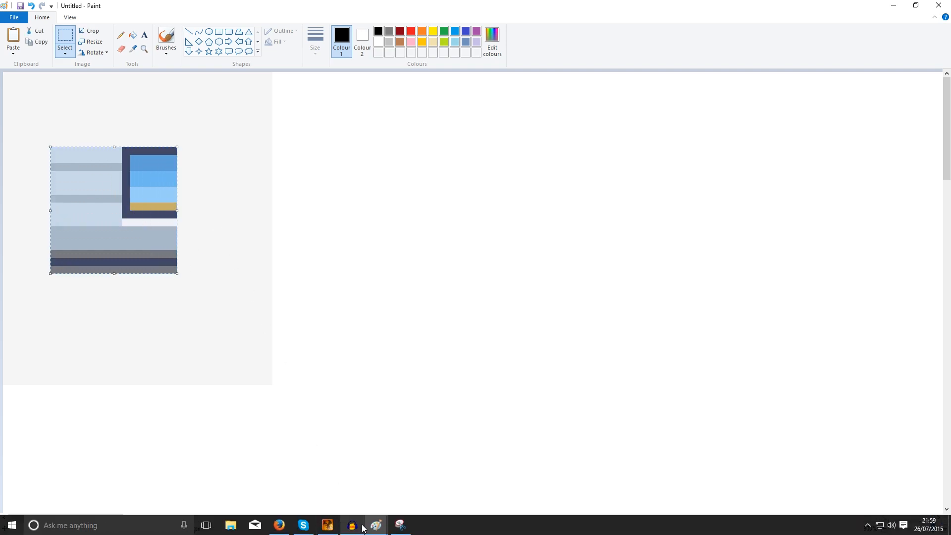
- Paste the partial window tile into the Outside tileset, over the crossed-out tile beside the ground-floor window copy
mouse_move(376, 522)
left_click(312, 461)
key("ctrl+v")
left_click_drag(28, 71, 312, 399)
left_click(385, 352)
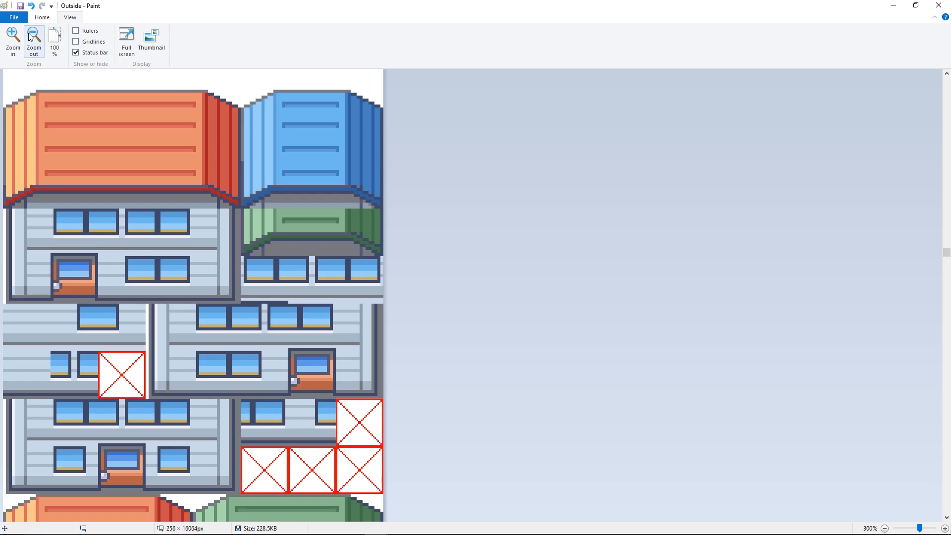
- Zoom the Outside tileset to 600% and inspect the pasted window tiles beneath the green roof
left_click(14, 37)
left_click(14, 38)
left_click(14, 41)
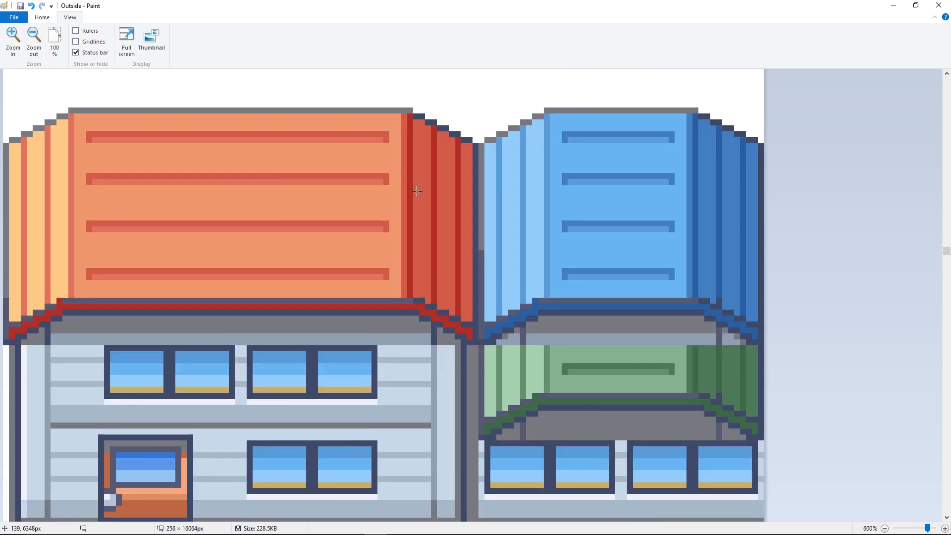
scroll(434, 306, "down", 6)
scroll(434, 306, "up", 3)
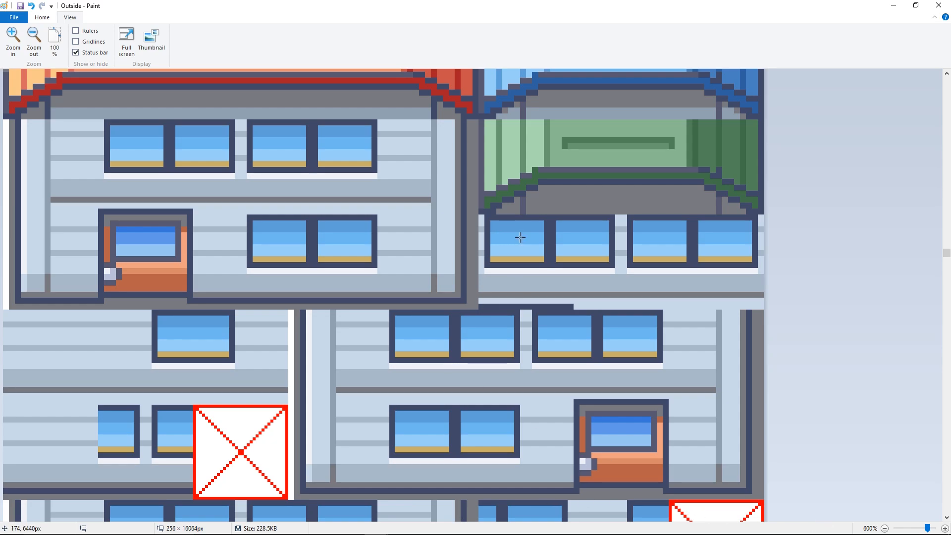
left_click(14, 17)
left_click(30, 56)
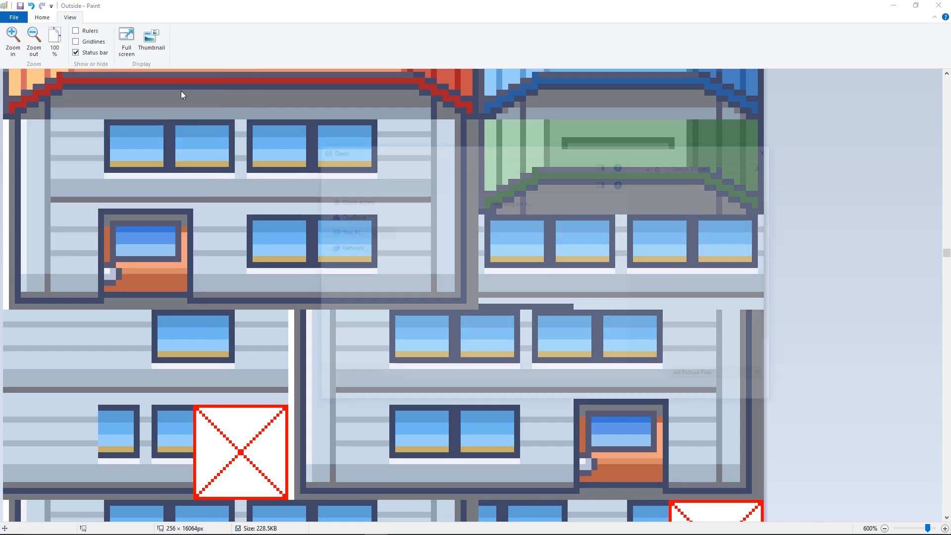
left_click(586, 220)
scroll(515, 325, "down", 1)
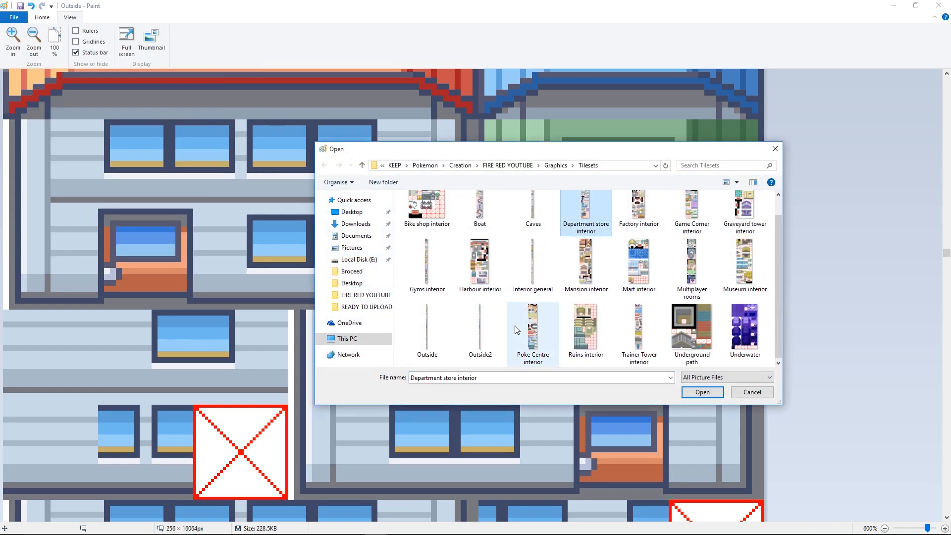
double_click(486, 325)
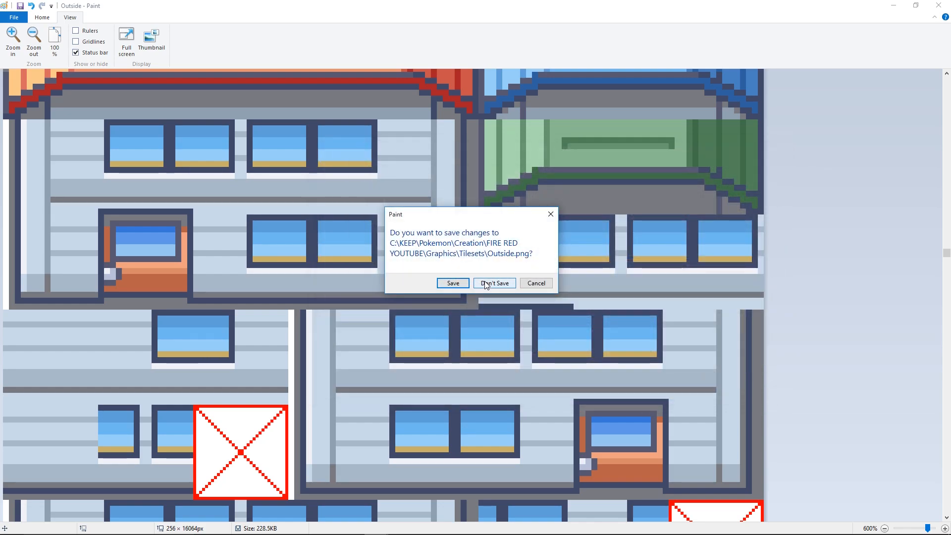
left_click(533, 284)
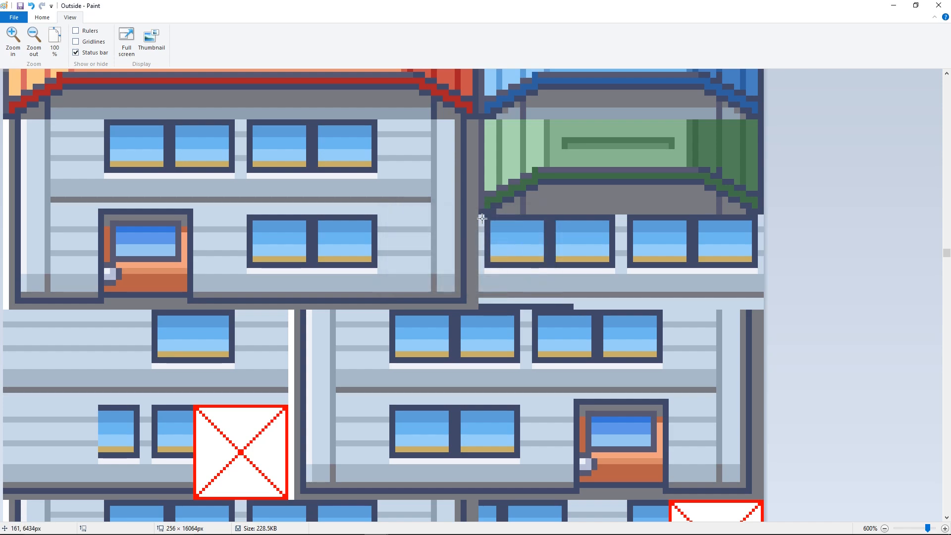
- Erase the house wall and outer frame strips along all four sides of the window row beneath the green roof
left_click_drag(479, 215, 487, 300)
key("Delete")
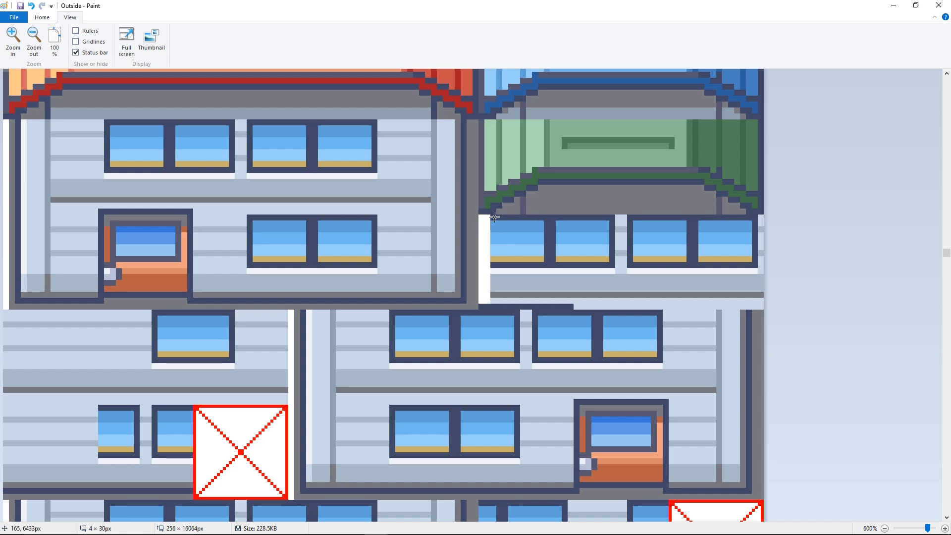
left_click_drag(489, 214, 763, 294)
key("Delete")
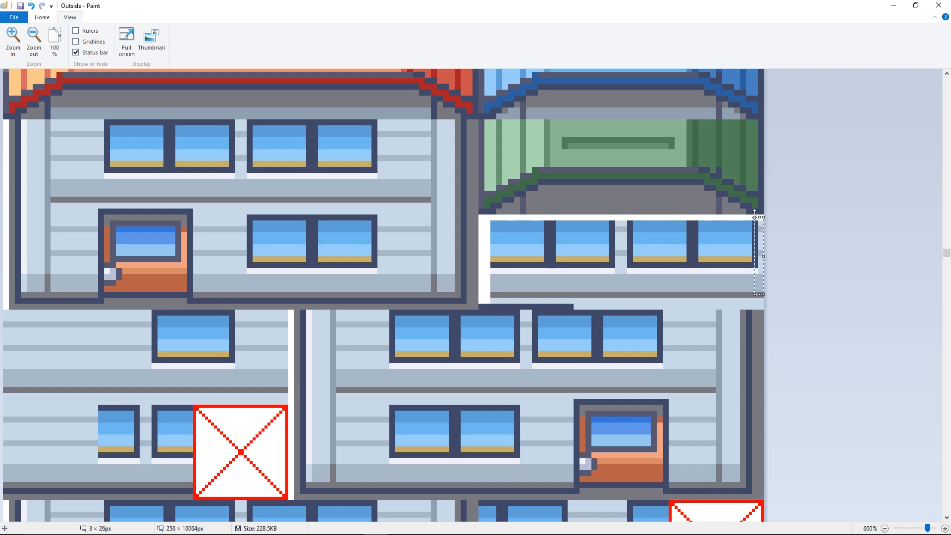
left_click(753, 197)
left_click_drag(753, 218, 765, 257)
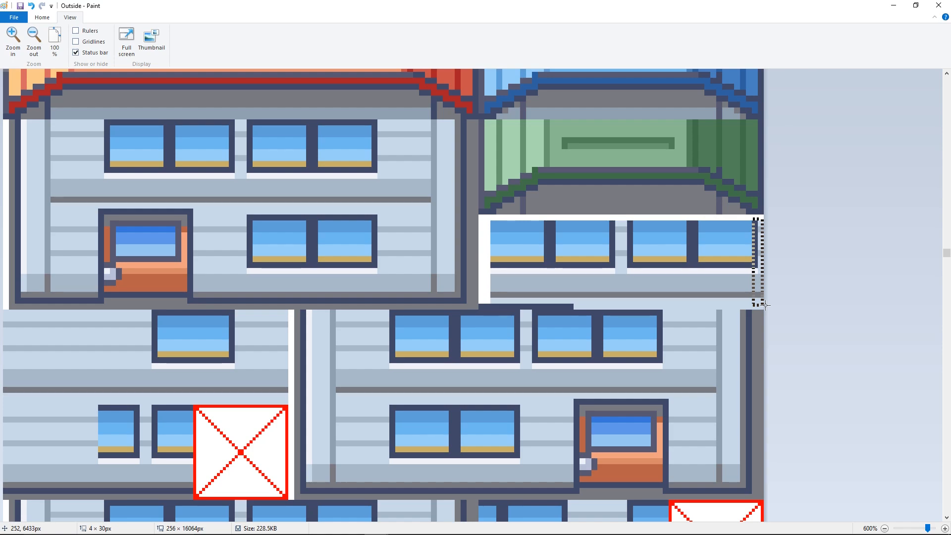
left_click_drag(765, 306, 479, 298)
key("Delete")
key("Delete")
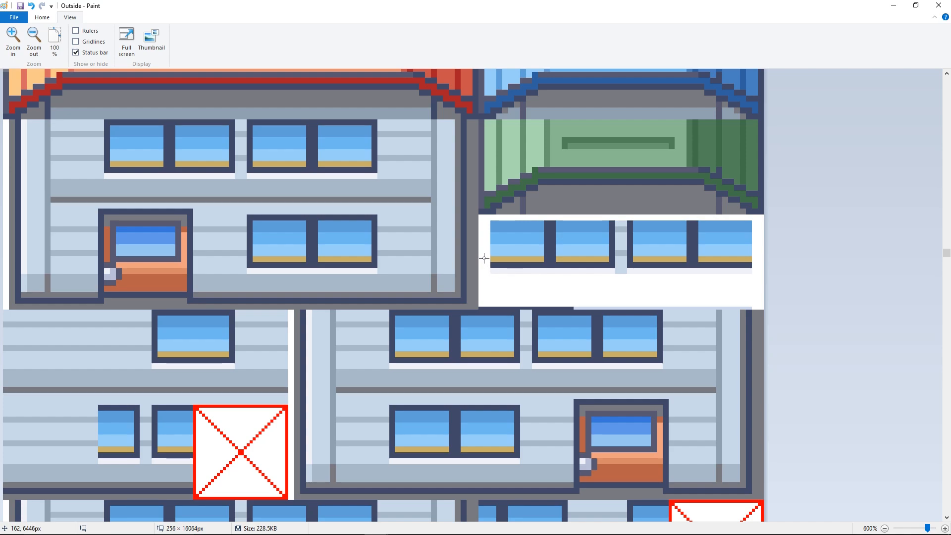
- Erase the sills, lower frame and gold strip under the four panes beneath the green roof
left_click_drag(484, 258, 755, 273)
key("Delete")
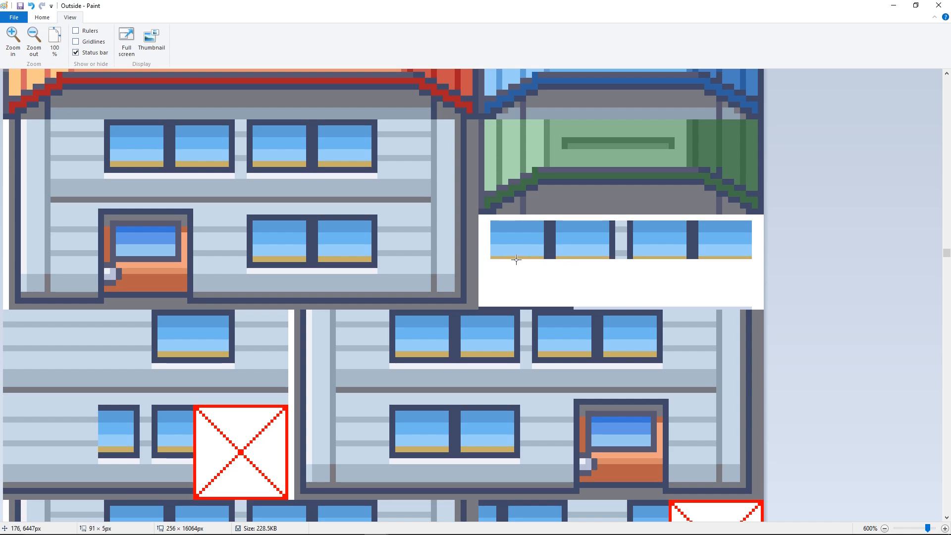
left_click_drag(487, 256, 756, 273)
key("Delete")
- Erase the dark dividers and the wall section between the four panes beneath the green roof, leaving only the blue glass
left_click_drag(687, 220, 698, 273)
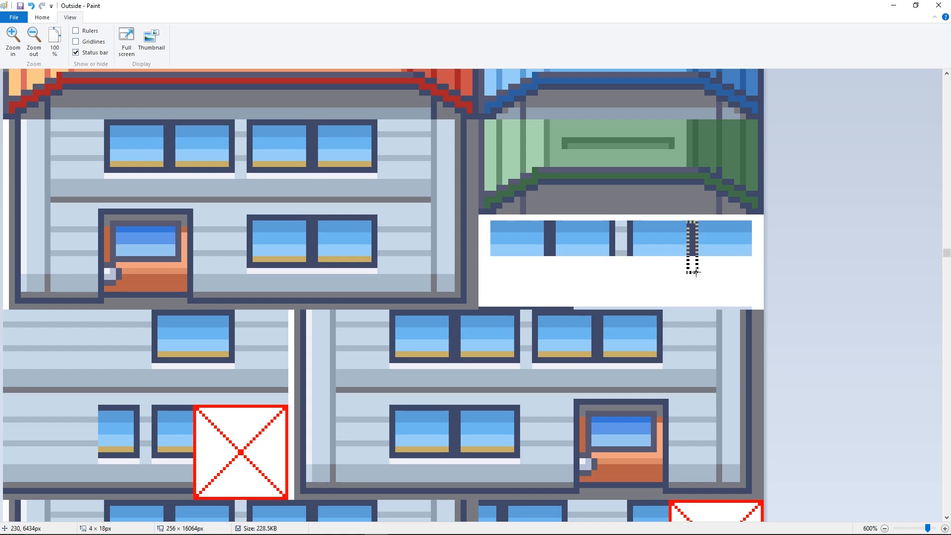
key("Delete")
left_click_drag(612, 221, 633, 265)
left_click(599, 200)
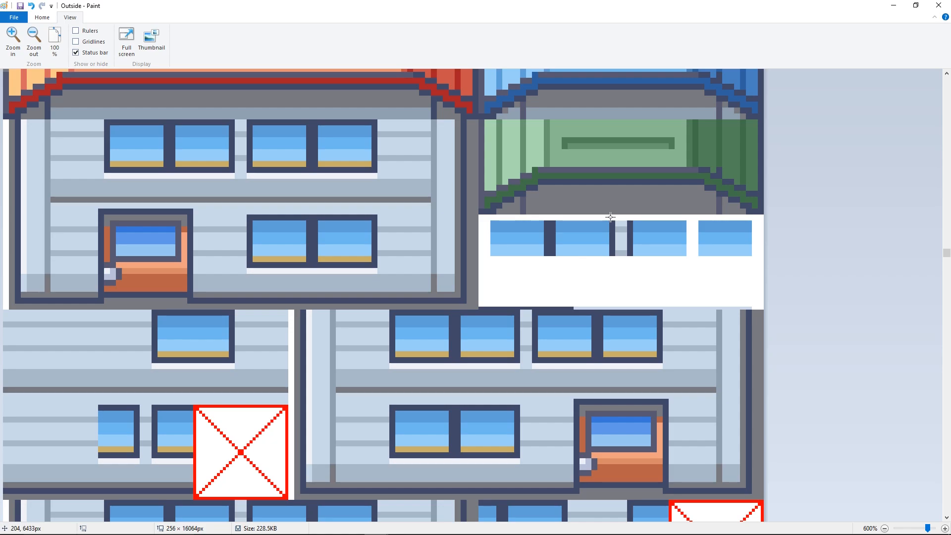
left_click_drag(610, 216, 633, 257)
key("Delete")
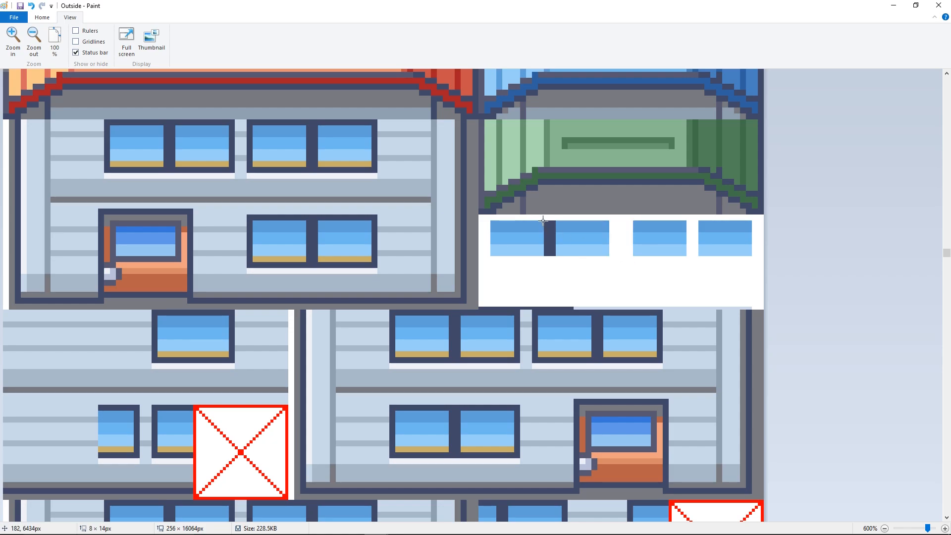
left_click_drag(549, 231, 553, 255)
key("Delete")
- Erase the top frame strip and the wall section between the windows in the lower pasted tiles beside the crossed-out tile
scroll(549, 248, "down", 3)
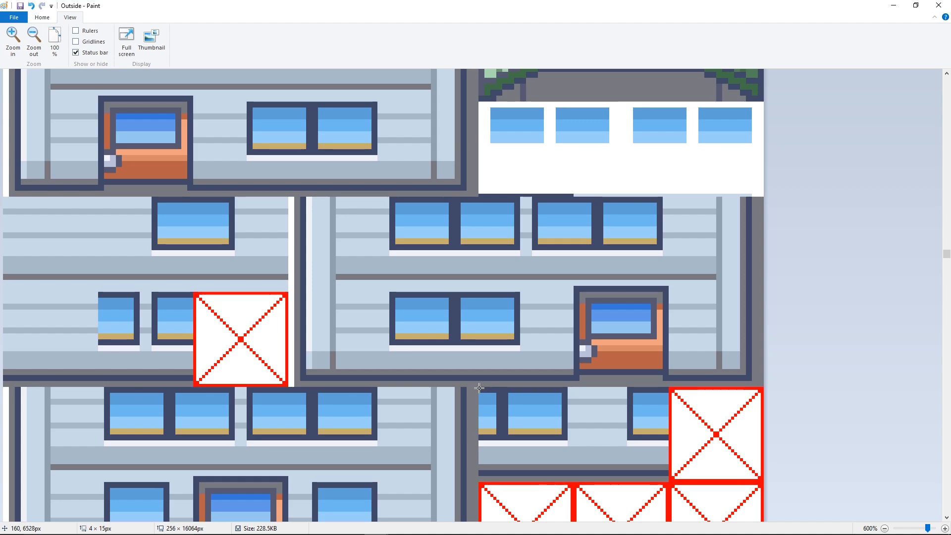
left_click_drag(478, 389, 669, 392)
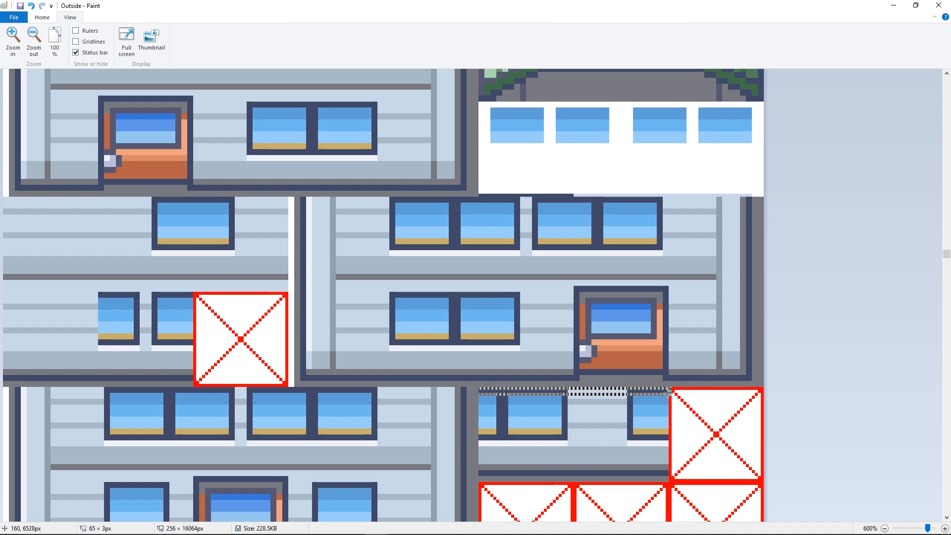
key("Delete")
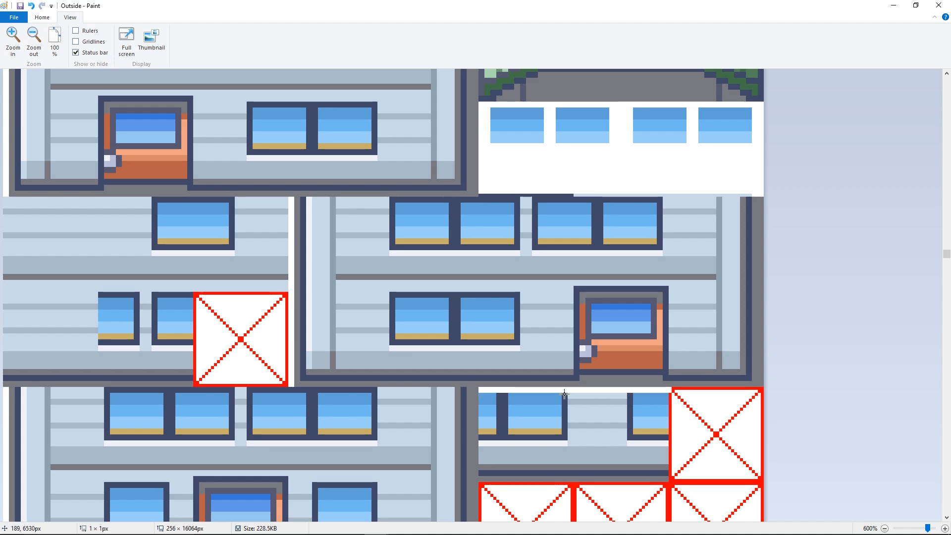
left_click_drag(564, 391, 631, 464)
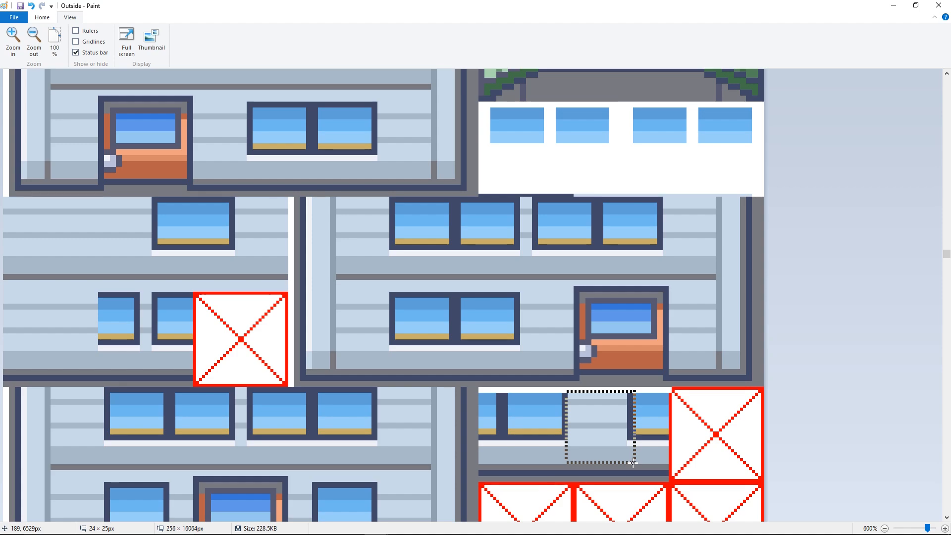
key("Delete")
left_click_drag(584, 391, 561, 464)
key("Delete")
- Erase the dark divider between the two leftmost panes of the lower window tiles over the full tile height
left_click_drag(493, 390, 509, 463)
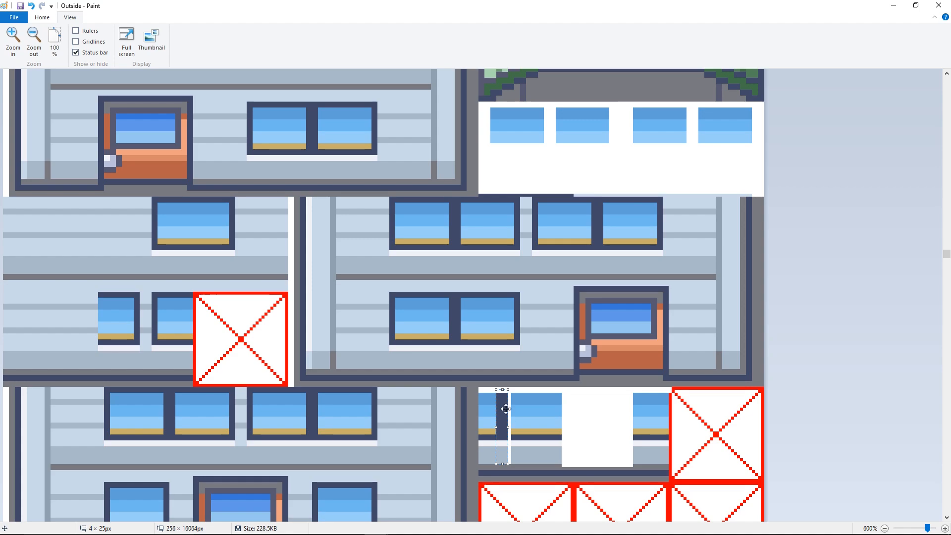
left_click(502, 361)
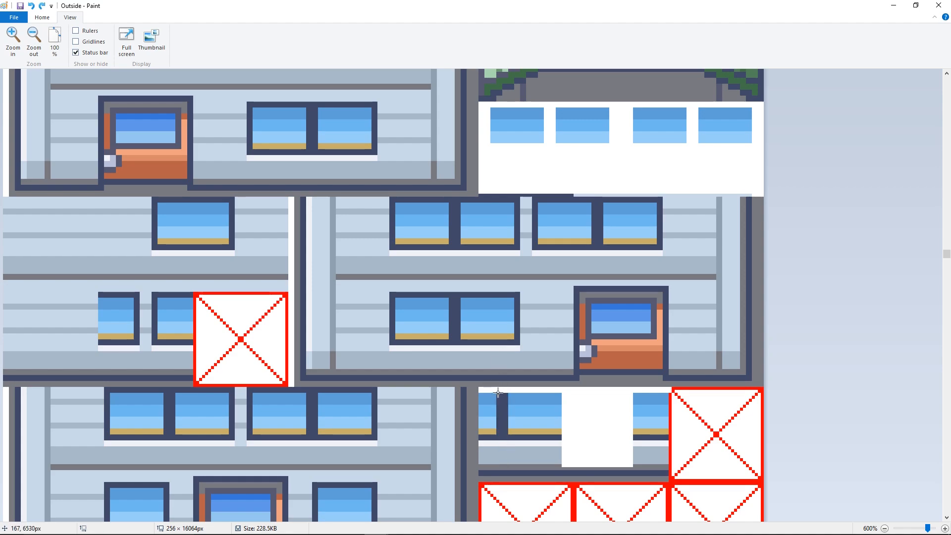
left_click_drag(496, 391, 509, 472)
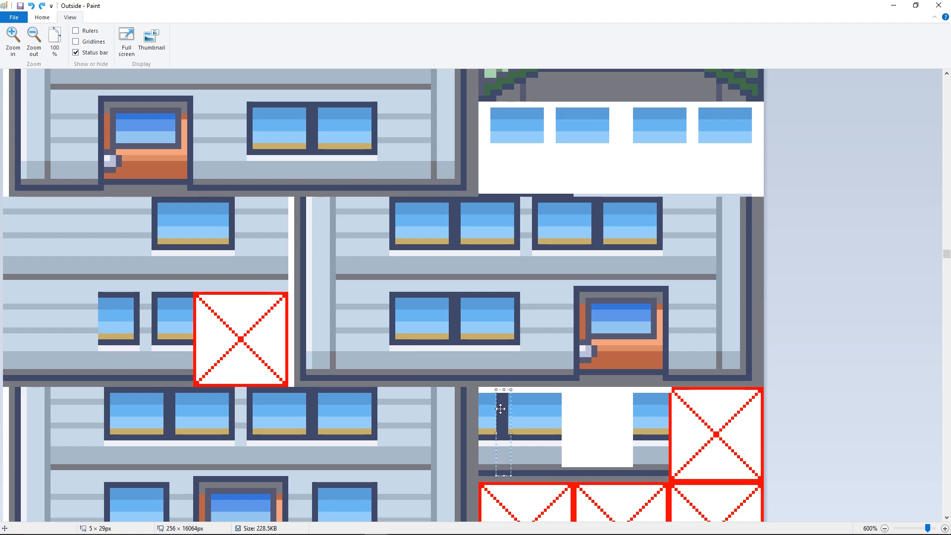
left_click_drag(496, 387, 506, 480)
key("Delete")
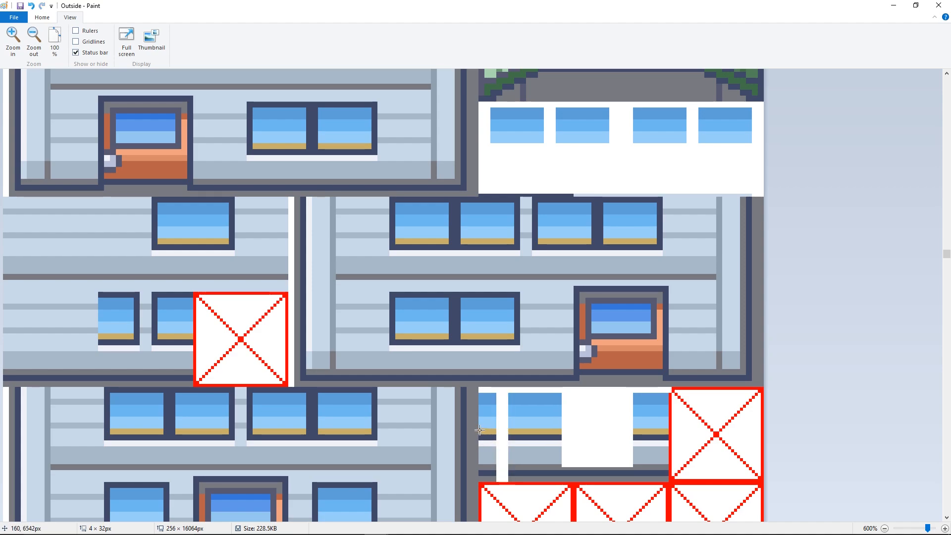
- Erase the gold strip, sills and wall beneath the panes of the lower window tiles
mouse_move(489, 441)
left_mouse_down()
mouse_move(564, 474)
mouse_move(609, 468)
mouse_move(668, 480)
left_mouse_up()
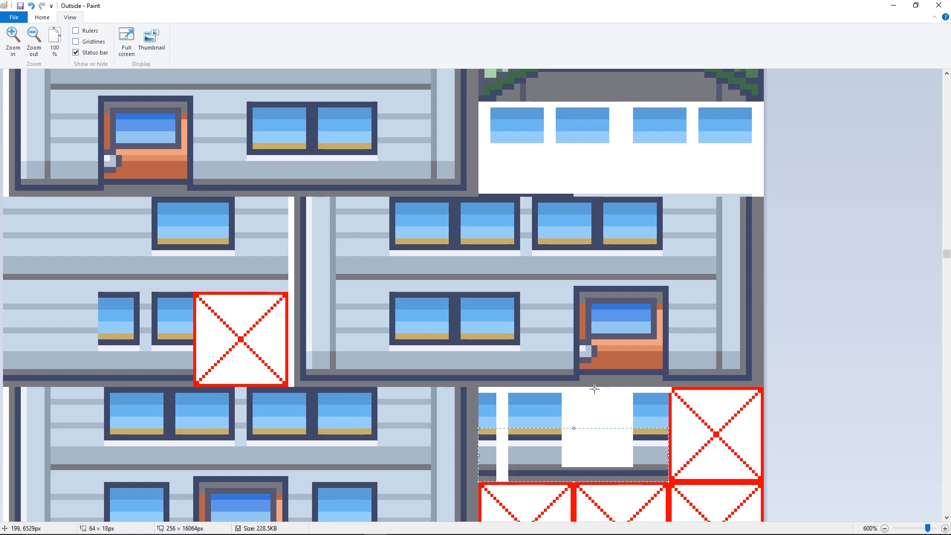
key("Delete")
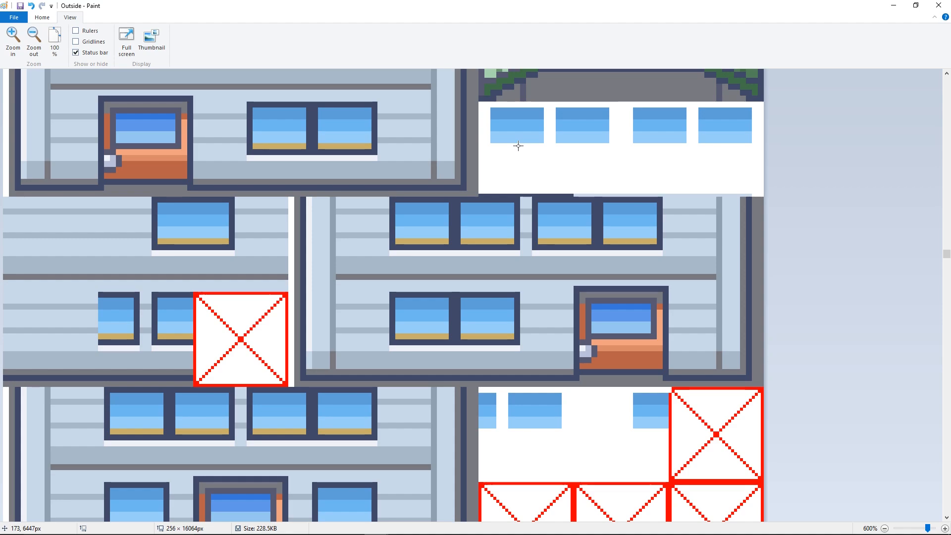
left_click_drag(761, 176, 677, 185)
left_click(545, 149)
- Switch to the Untitled Paint window and open the Outside2 tileset there, discarding the unsaved snip image
mouse_move(376, 525)
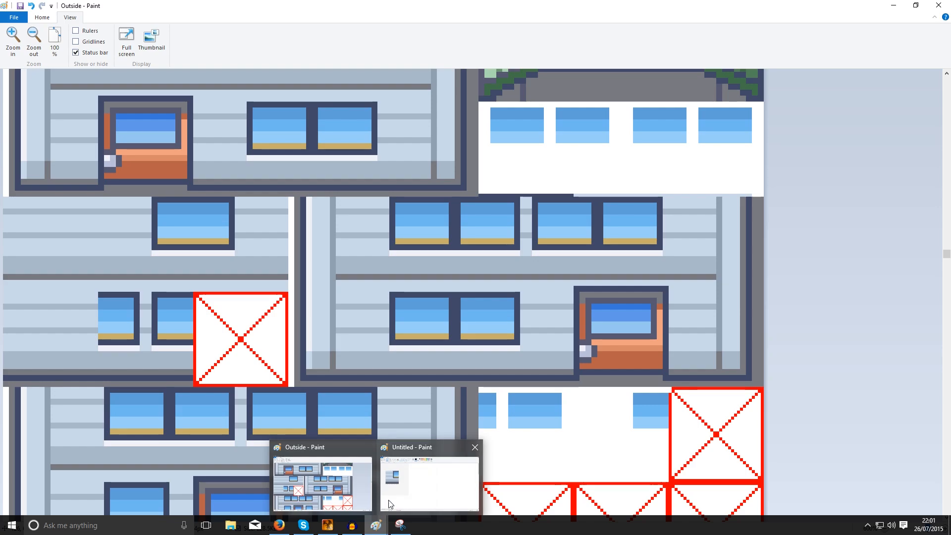
left_click(389, 504)
left_click(14, 17)
left_click(29, 49)
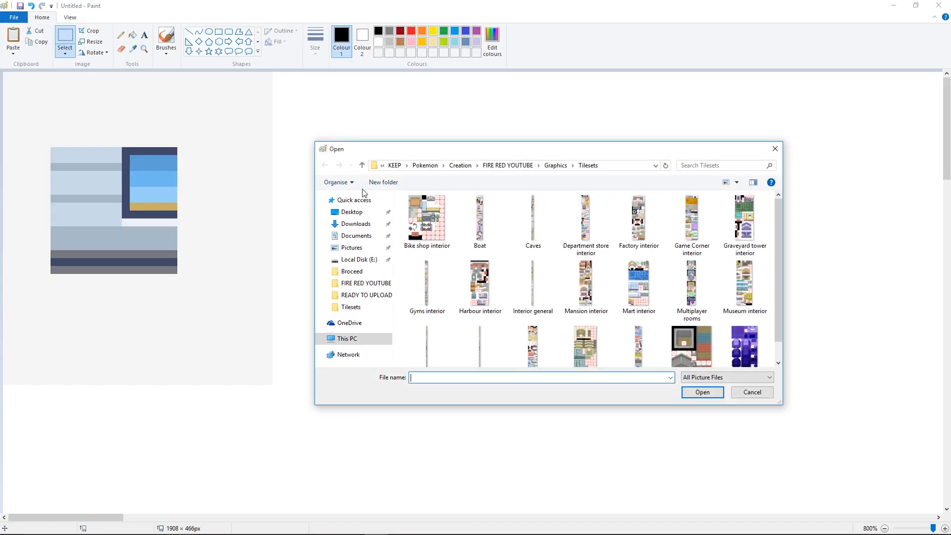
left_click(533, 290)
scroll(533, 290, "down", 1)
double_click(471, 332)
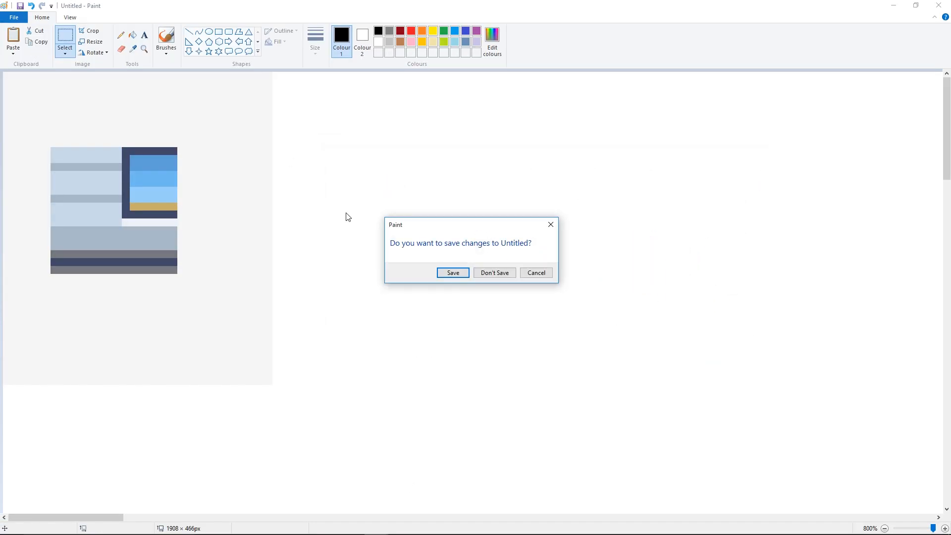
left_click(494, 273)
- Zoom the Outside2 tileset to 500% and examine the yellow night window tiles beside the grey houses
scroll(246, 194, "down", 20)
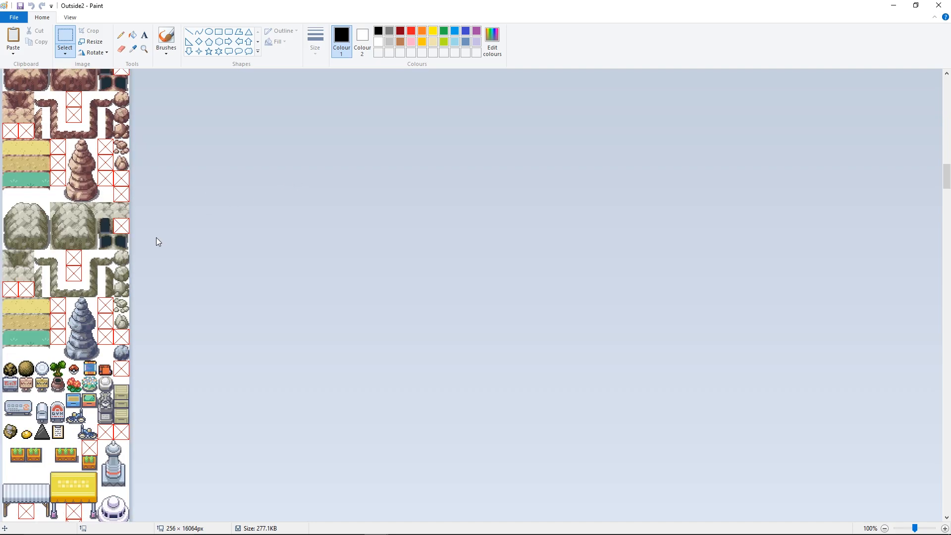
scroll(139, 236, "down", 5)
scroll(132, 225, "up", 7)
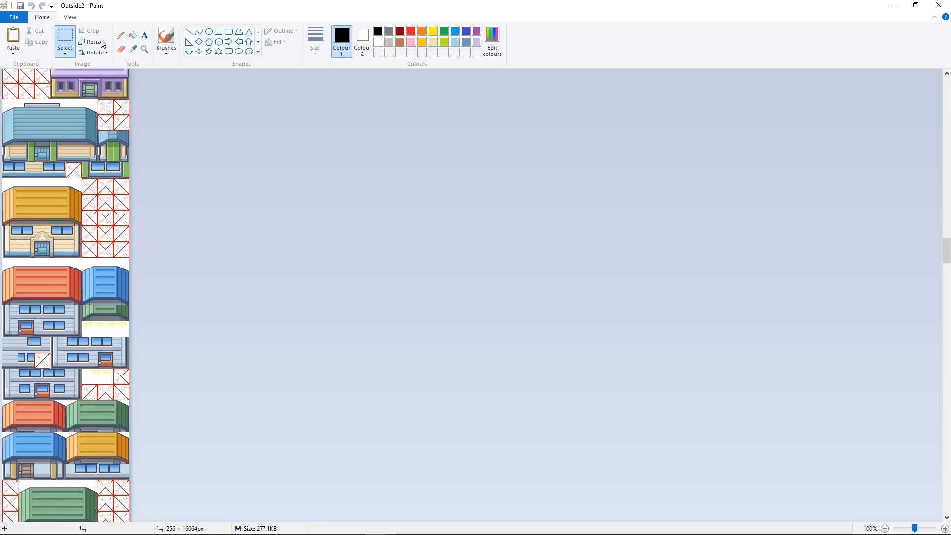
left_click(70, 18)
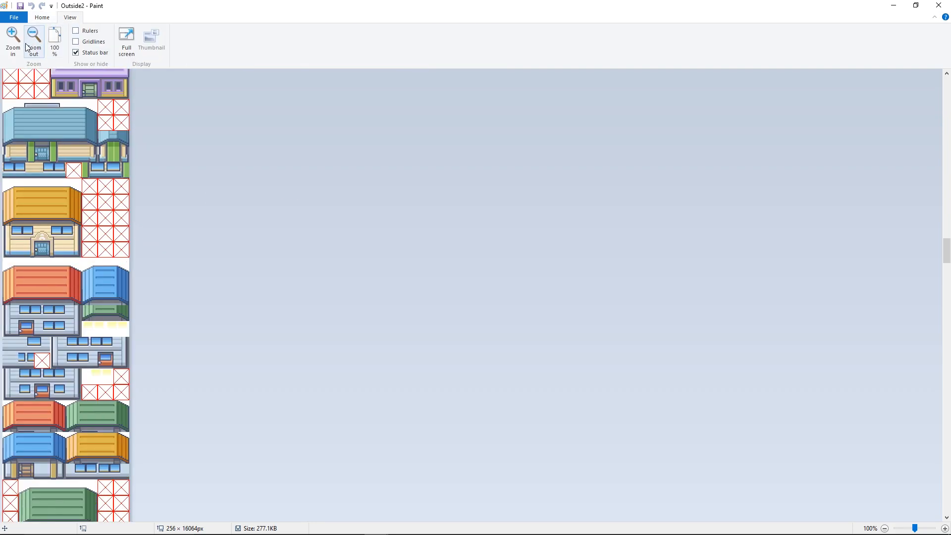
left_click(12, 37)
left_click(13, 38)
left_click(13, 37)
left_click(13, 37)
scroll(223, 237, "down", 10)
scroll(260, 261, "down", 3)
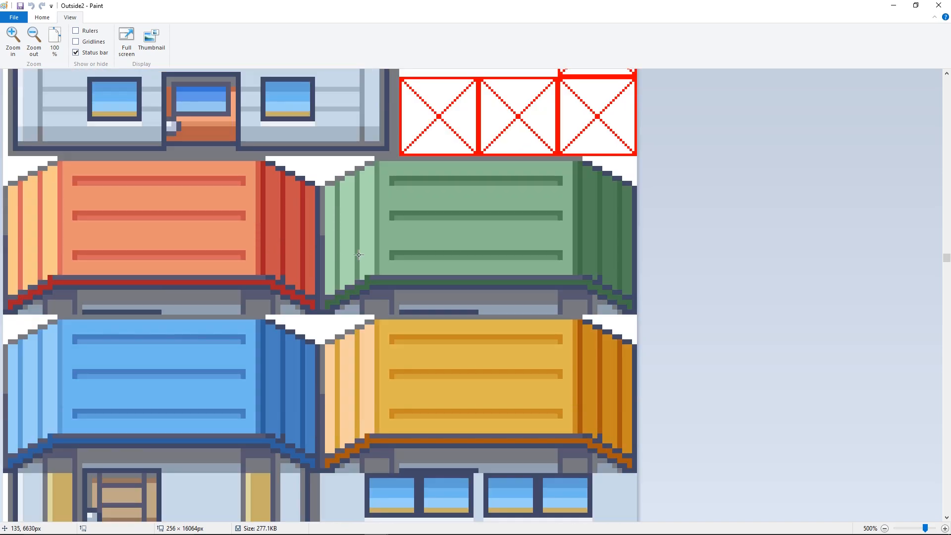
scroll(445, 260, "up", 3)
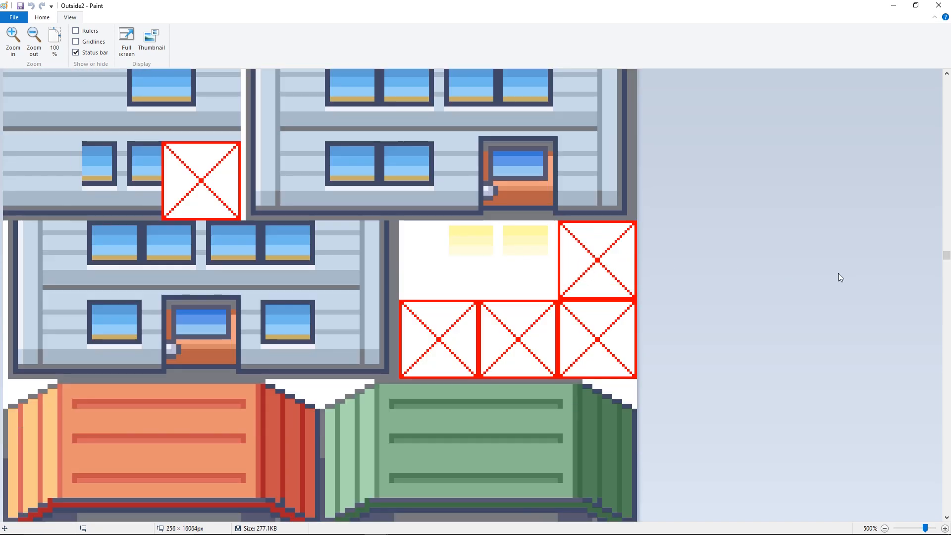
scroll(458, 236, "down", 8)
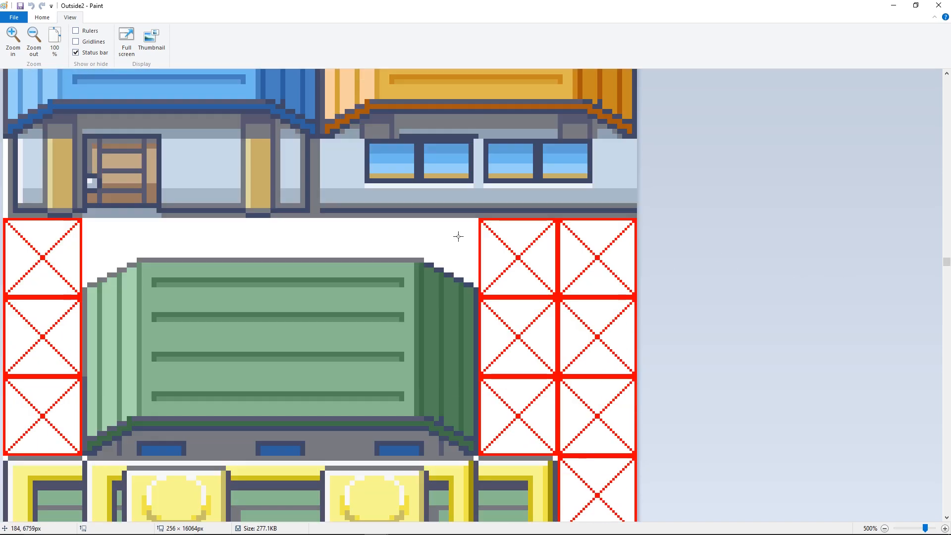
scroll(458, 236, "up", 9)
scroll(458, 236, "up", 1)
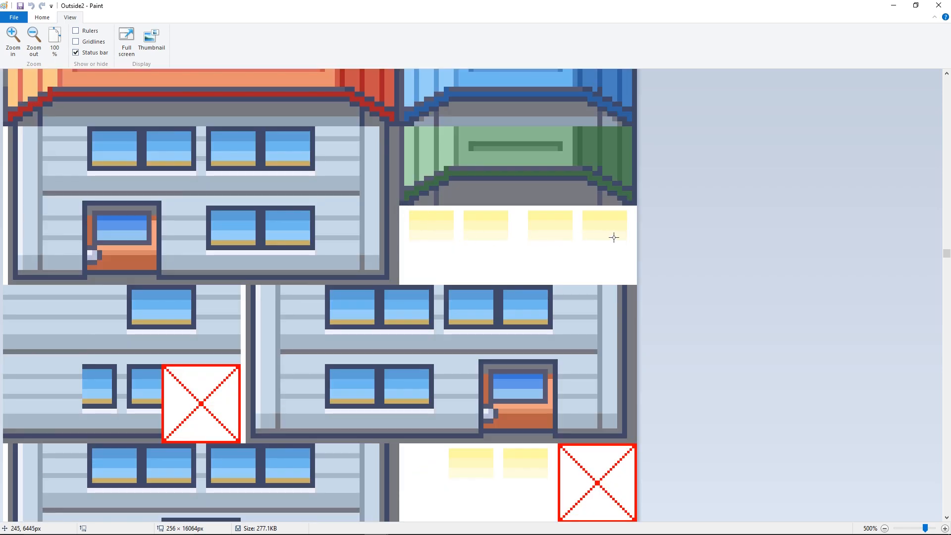
- Copy a small piece of a yellow window pane from Outside2 and paste it into Outside, in the white space below the leftmost blue pane
left_click(42, 18)
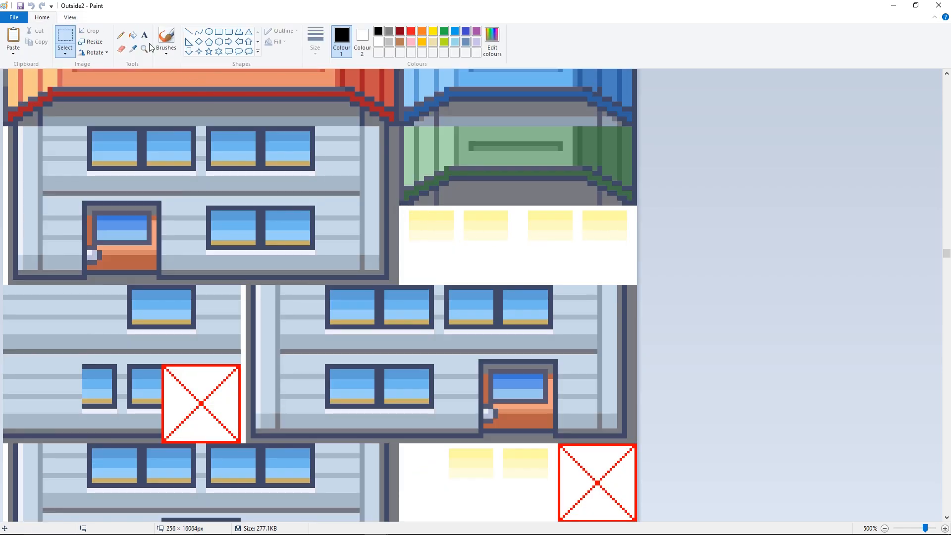
left_click_drag(180, 11, 0, 33)
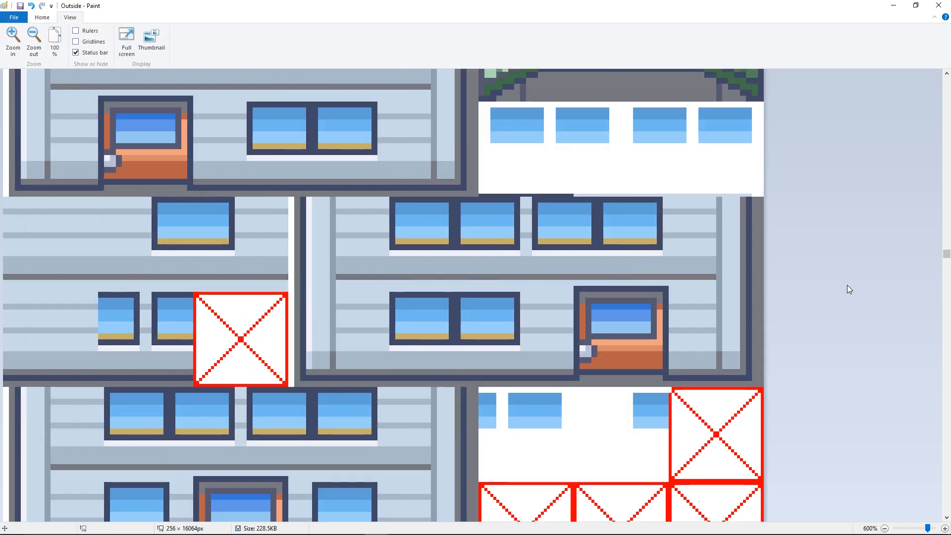
scroll(847, 284, "down", 2)
scroll(846, 284, "up", 6)
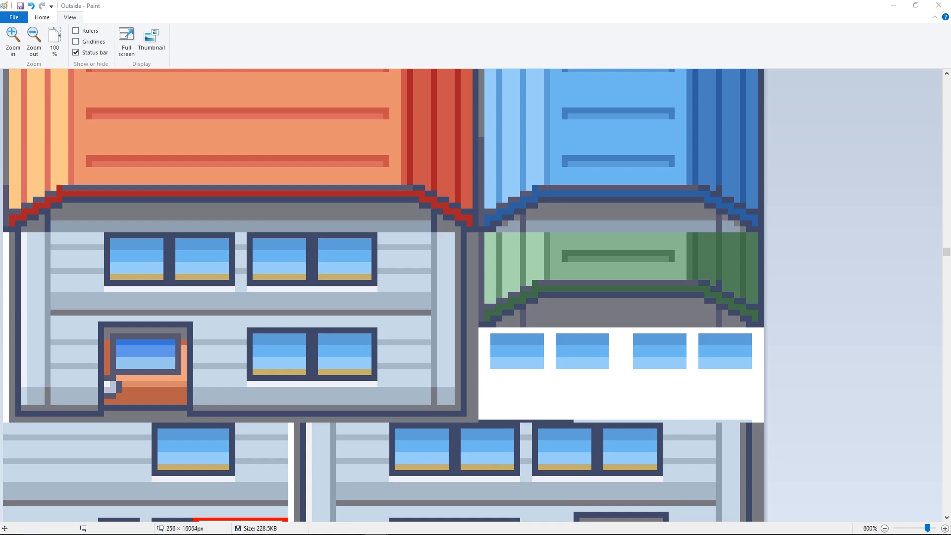
left_click(307, 4)
key("ctrl+v")
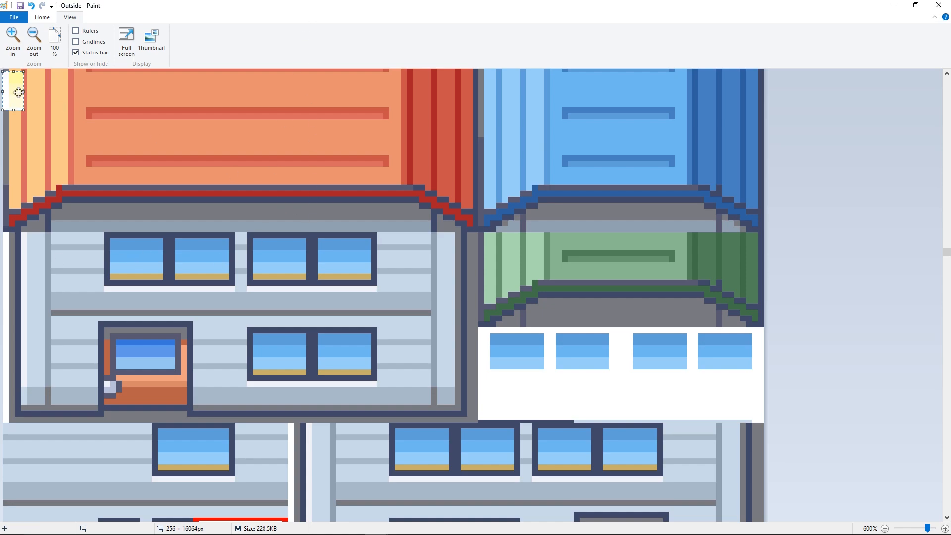
left_click_drag(18, 93, 509, 397)
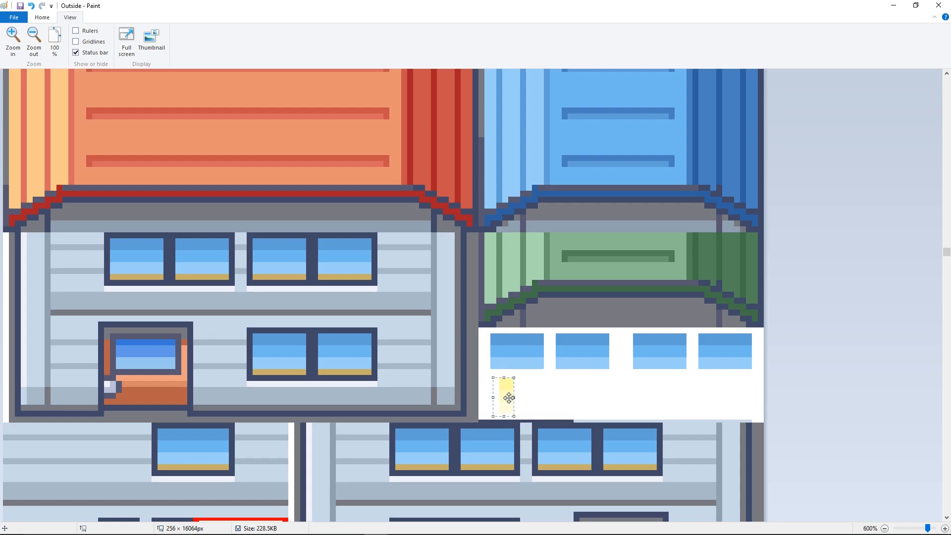
- Pick the palest yellow from the pasted sample and fill the lowest band of the four upper window panes with it
left_click(43, 17)
left_click(132, 48)
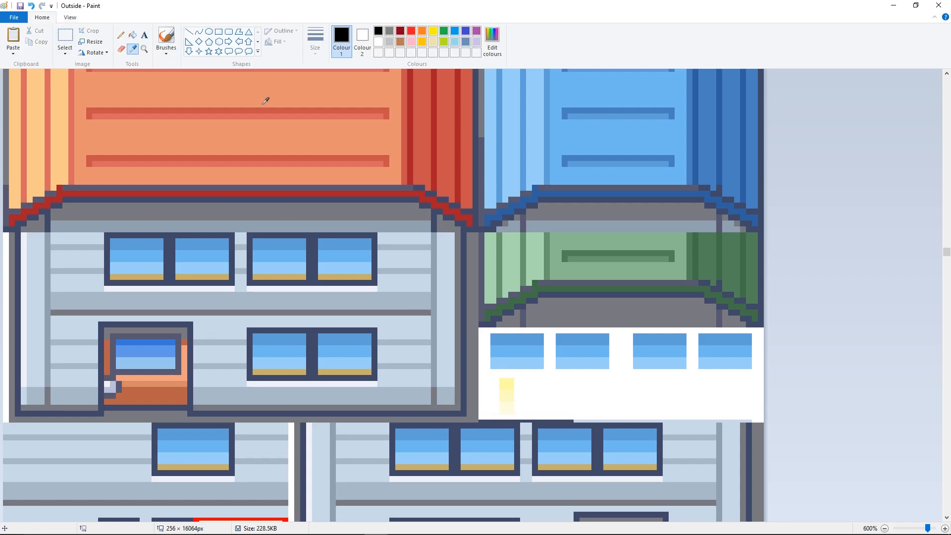
scroll(523, 244, "down", 2)
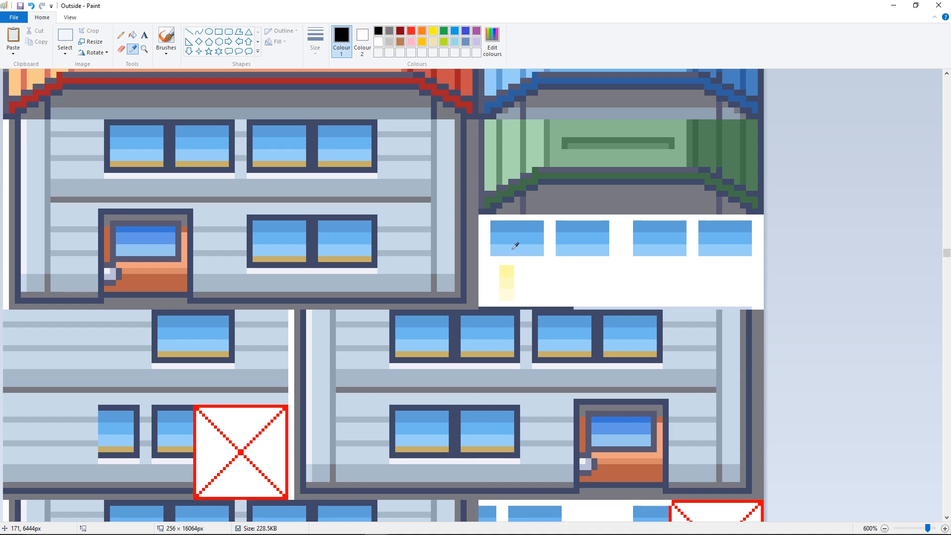
left_click(506, 295)
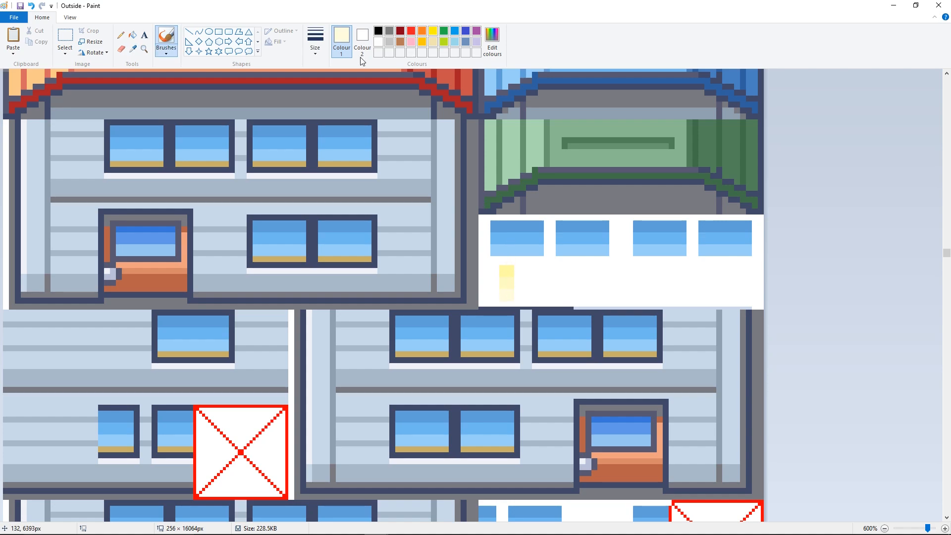
left_click(523, 248)
left_click(570, 248)
left_click(638, 247)
left_click(707, 248)
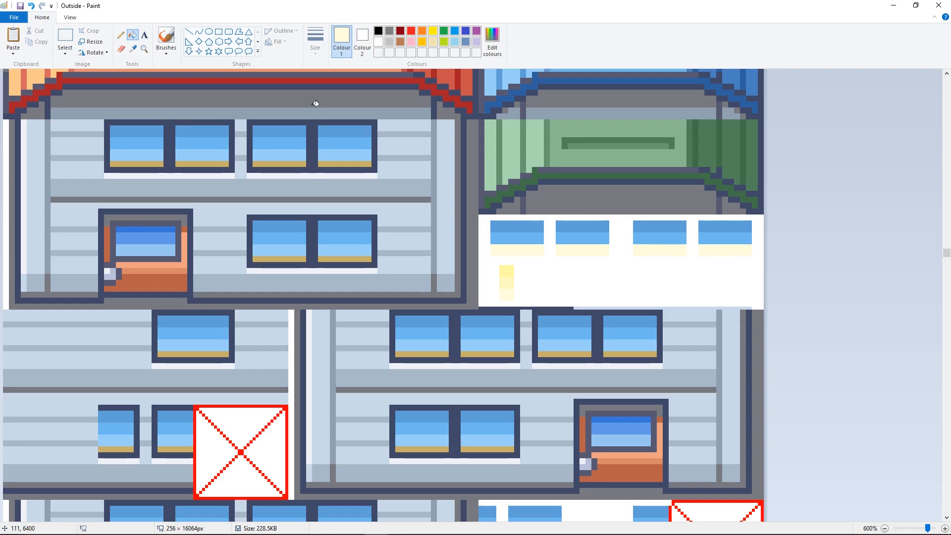
- Fill the lowest band of the three lower window panes, beside the red-crossed tiles, with the same palest yellow
scroll(332, 161, "down", 3)
left_click(488, 422)
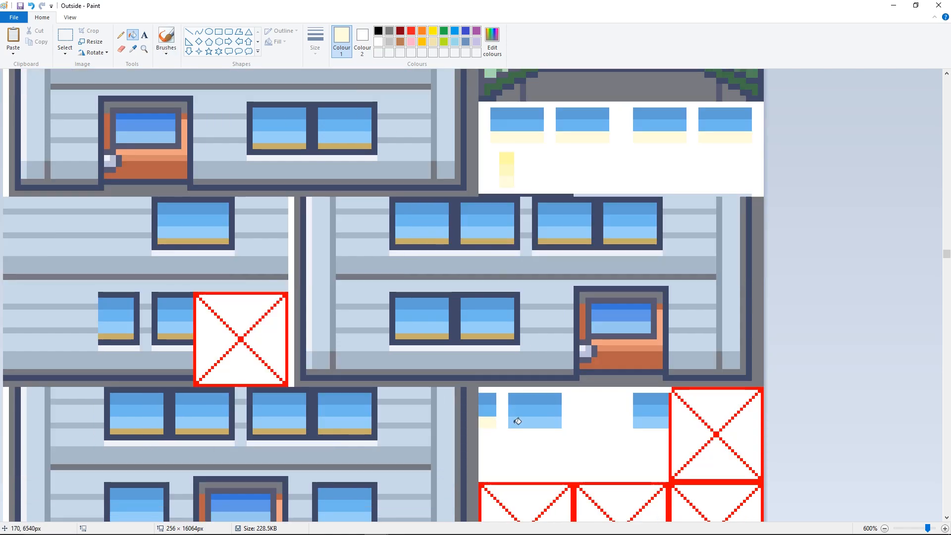
left_click(535, 422)
left_click(651, 422)
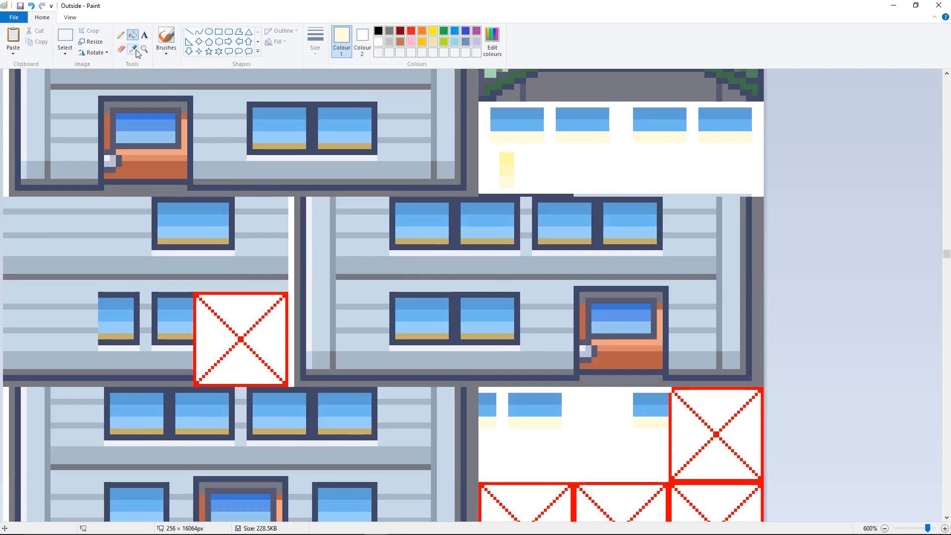
- Pick the sample's middle yellow and fill the middle band of all seven window panes in the white areas
left_click(134, 49)
left_click(508, 163)
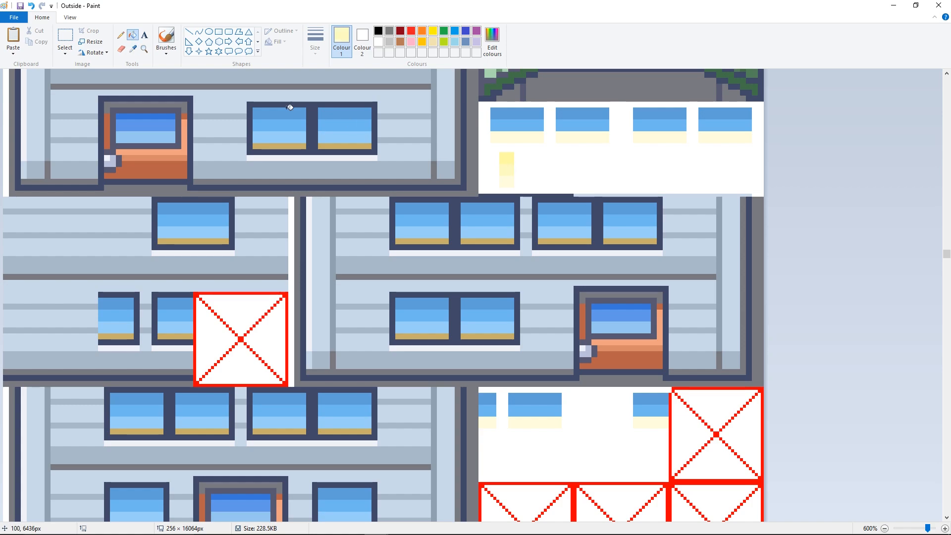
left_click(523, 124)
left_click(582, 124)
left_click(655, 123)
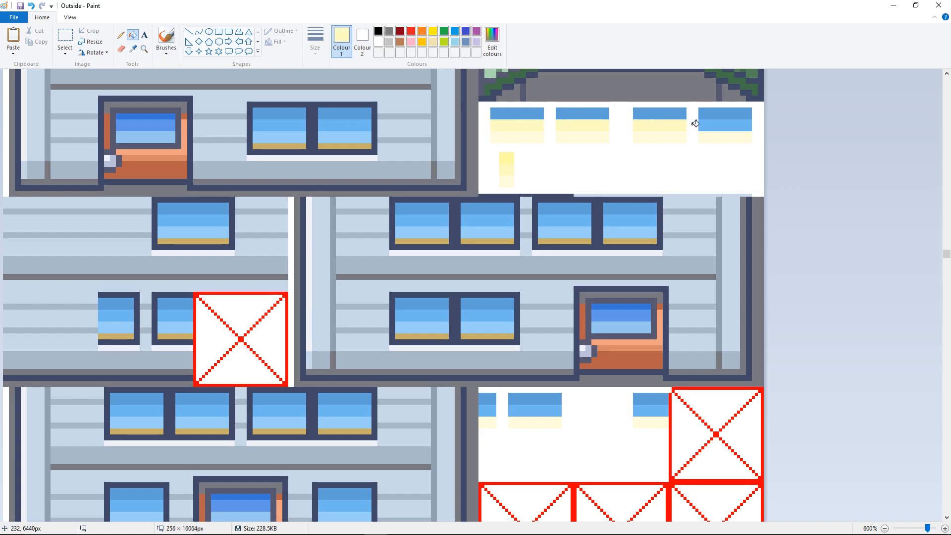
left_click(713, 124)
left_click(495, 408)
left_click(535, 410)
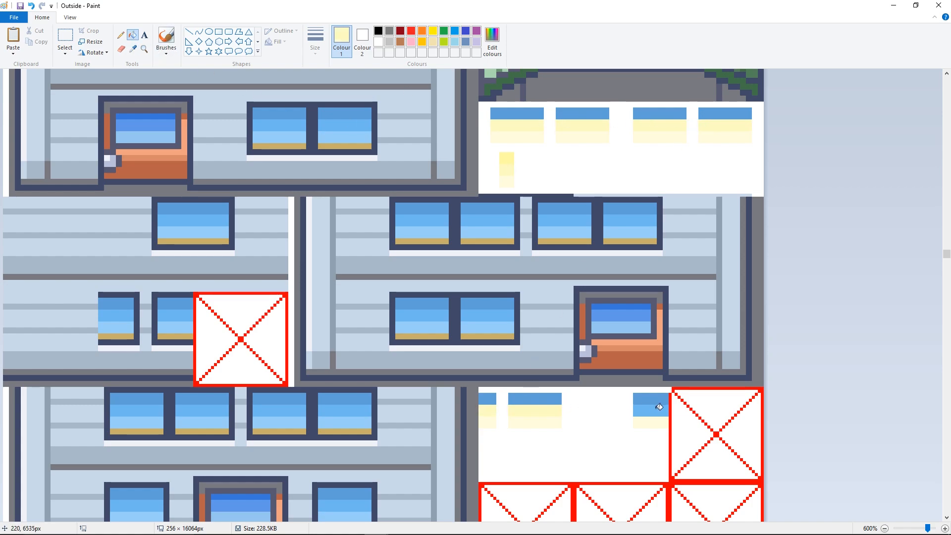
left_click(644, 410)
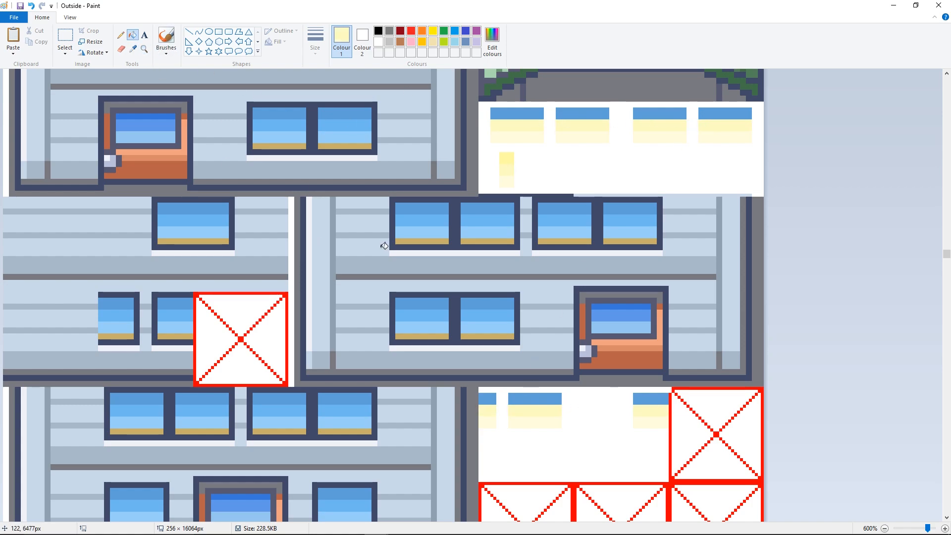
- Pick the sample's strongest yellow and fill the top band of all seven window panes in the white areas
left_click(133, 48)
left_click(494, 395)
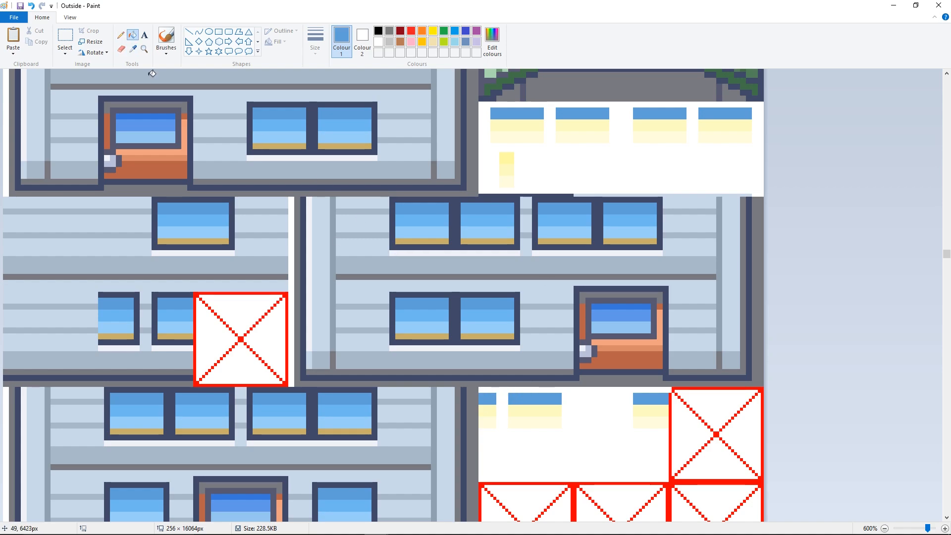
left_click(132, 48)
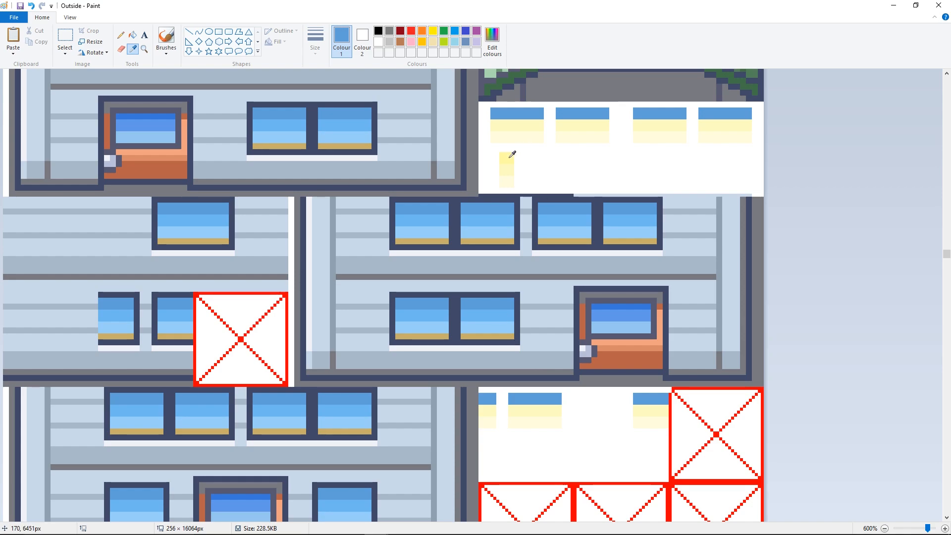
left_click(510, 157)
left_click(495, 397)
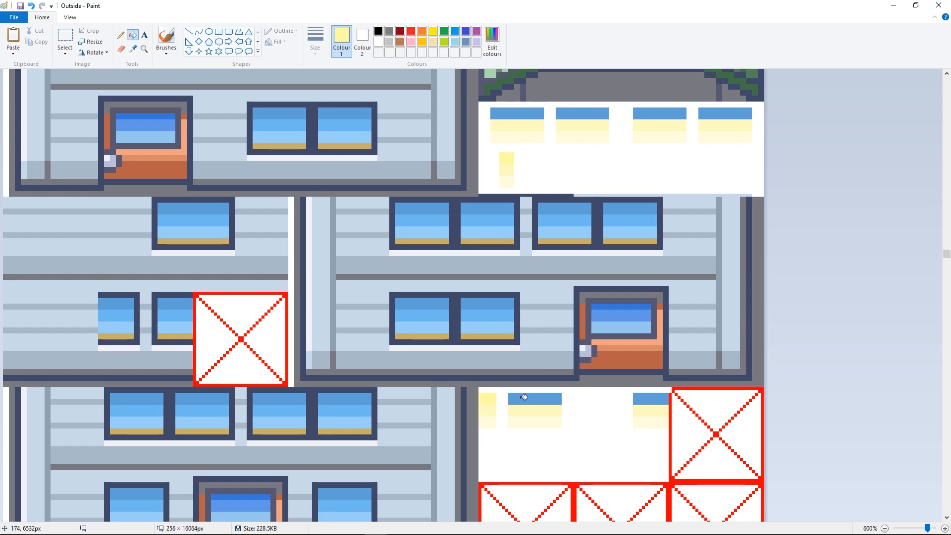
left_click(524, 397)
left_click(650, 397)
left_click(526, 111)
left_click(594, 112)
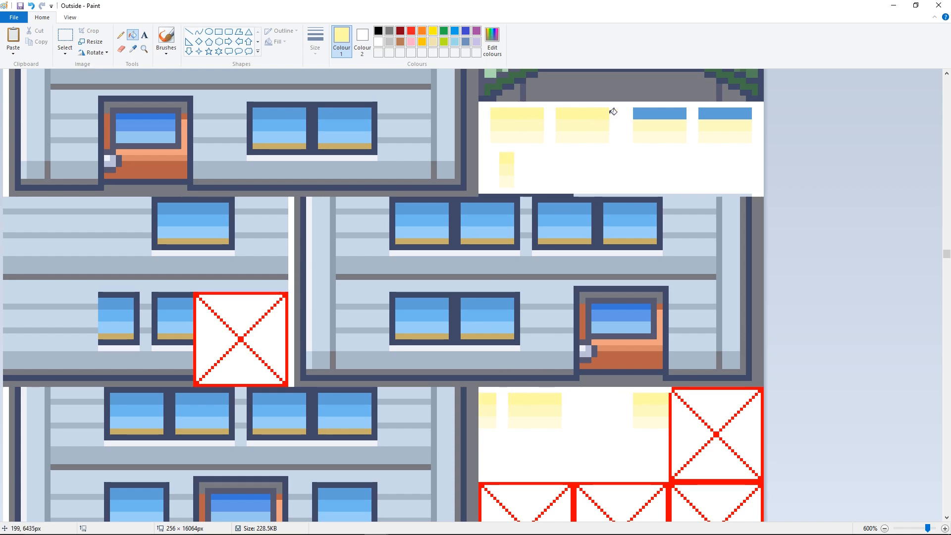
left_click(646, 111)
left_click(701, 115)
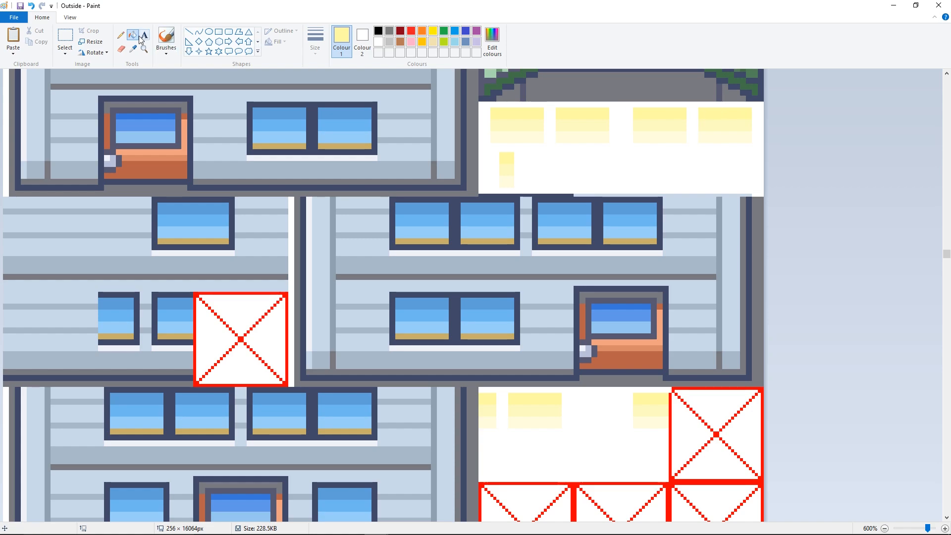
- Delete the pasted yellow sample beneath the upper window panes and save the Outside tileset
left_click(65, 37)
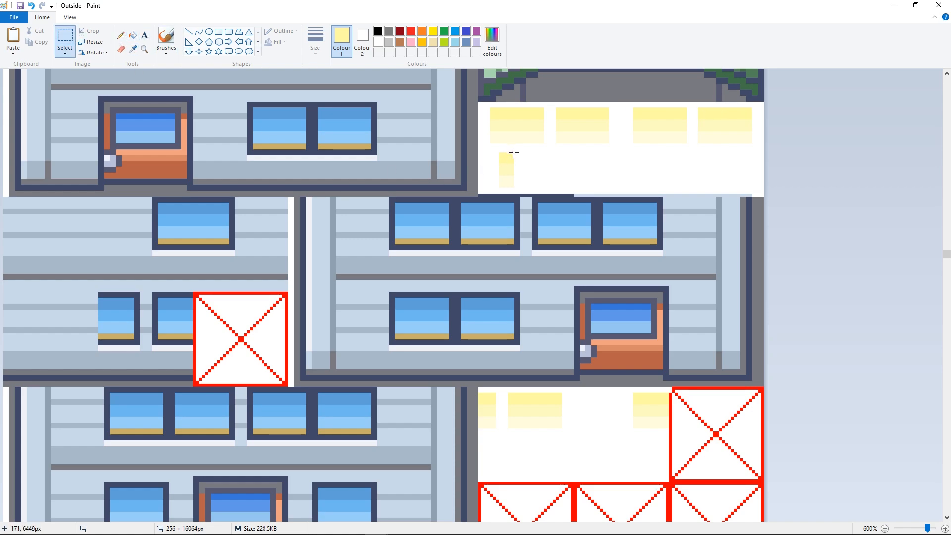
left_click_drag(522, 147, 487, 188)
key("Delete")
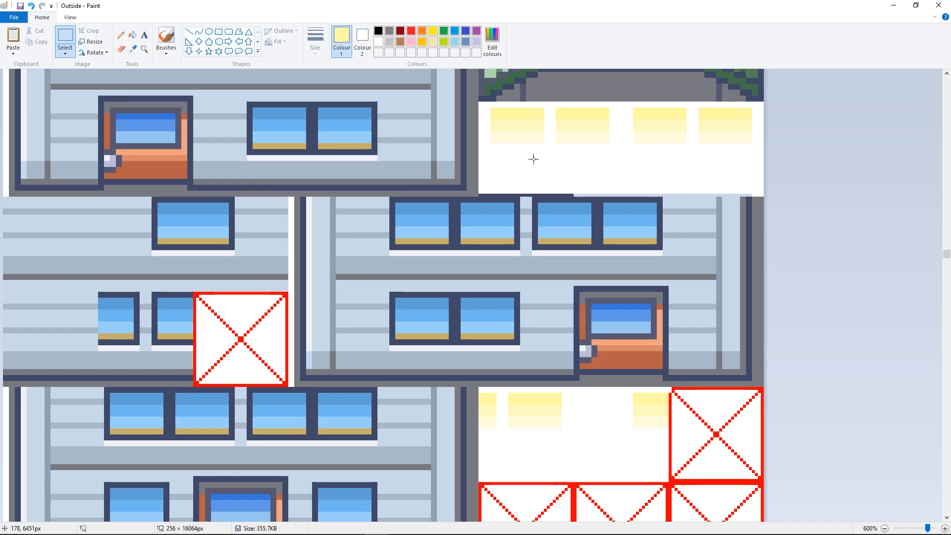
- Review the recoloured yellow panes in the upper and lower groups of window tiles
scroll(534, 159, "up", 2)
scroll(534, 159, "down", 2)
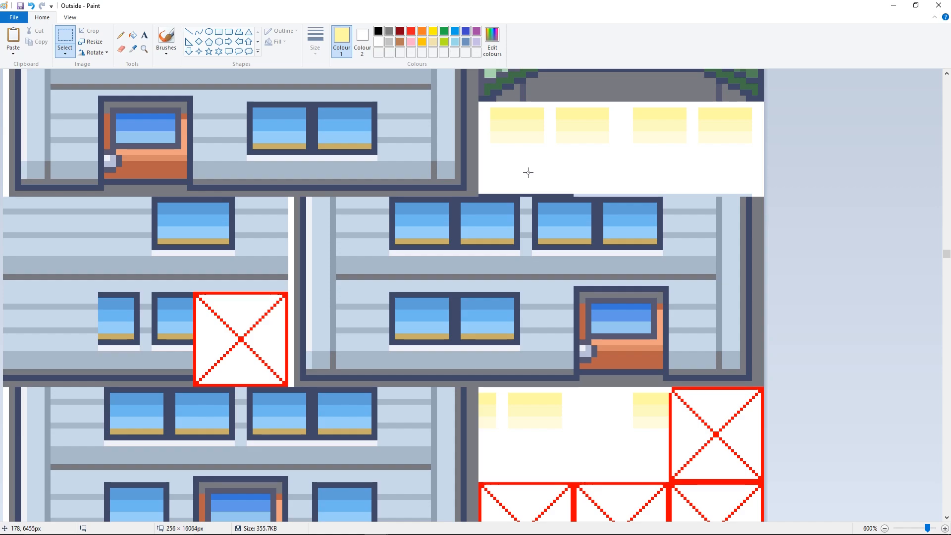
scroll(499, 162, "up", 2)
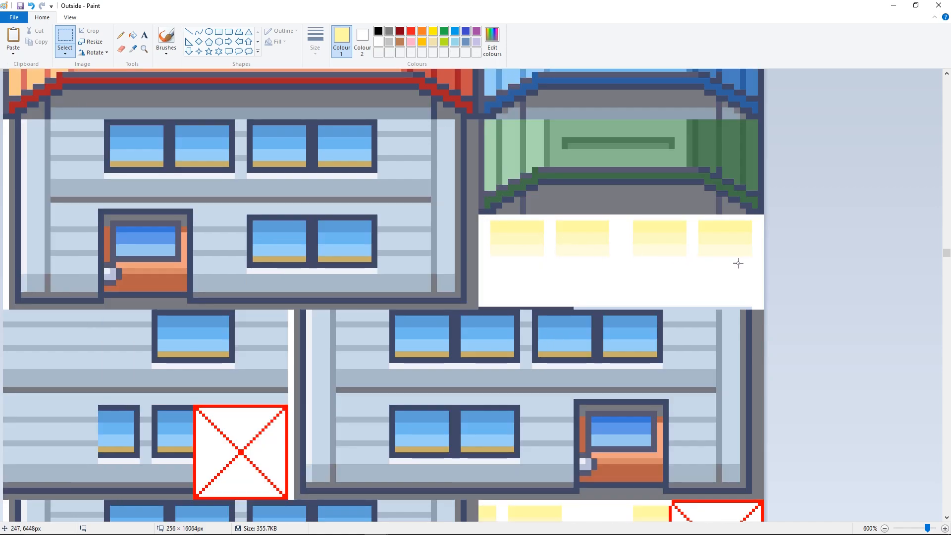
left_click_drag(483, 214, 758, 282)
scroll(578, 177, "down", 4)
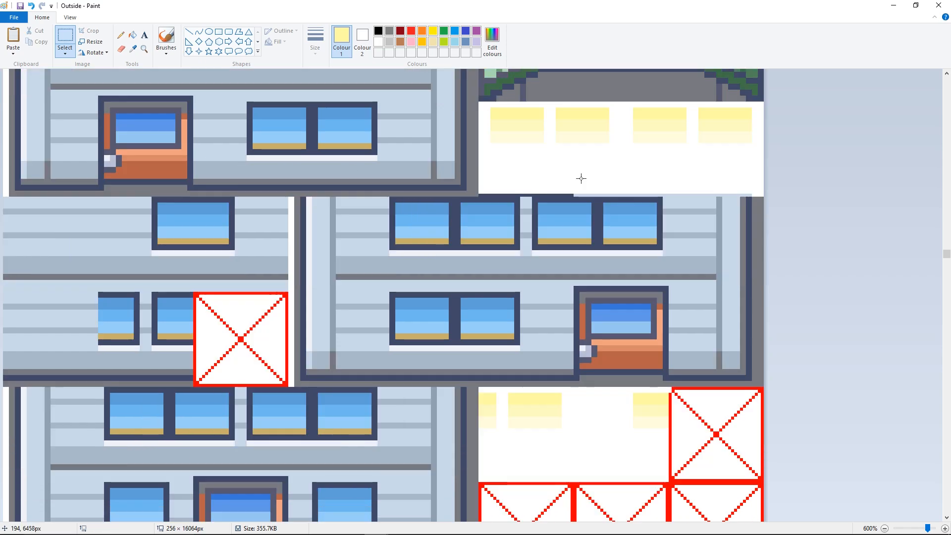
left_click_drag(477, 279, 654, 346)
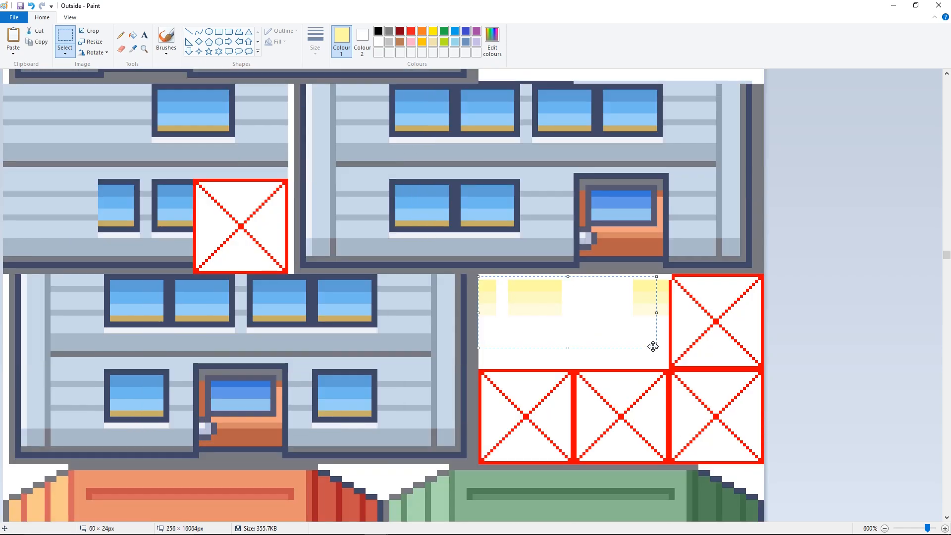
left_click(597, 243)
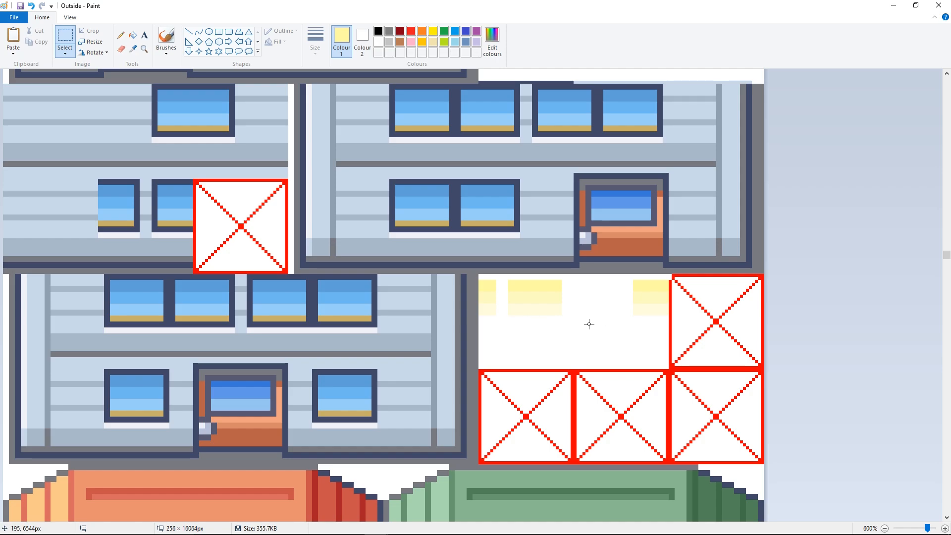
scroll(589, 324, "up", 4)
left_click_drag(483, 218, 757, 275)
left_click(627, 172)
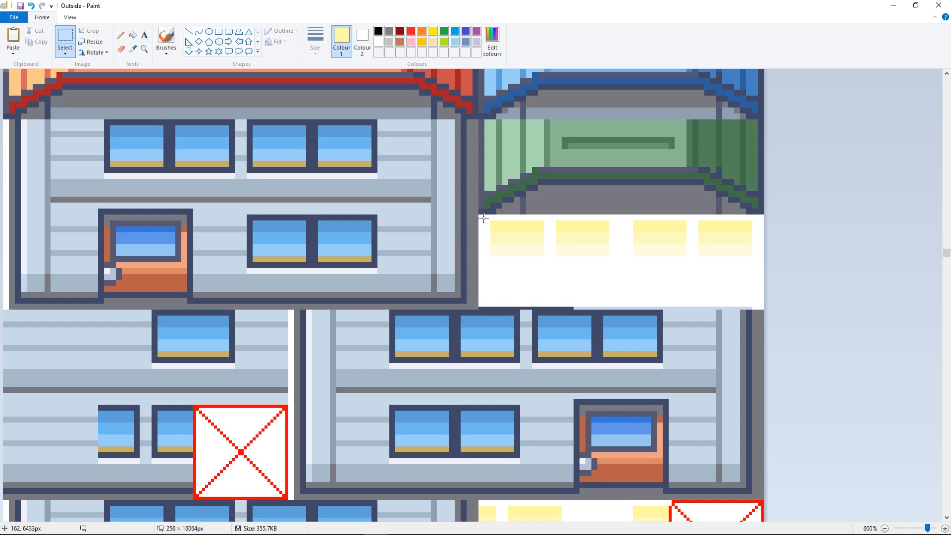
left_click_drag(483, 218, 757, 289)
left_click(623, 162)
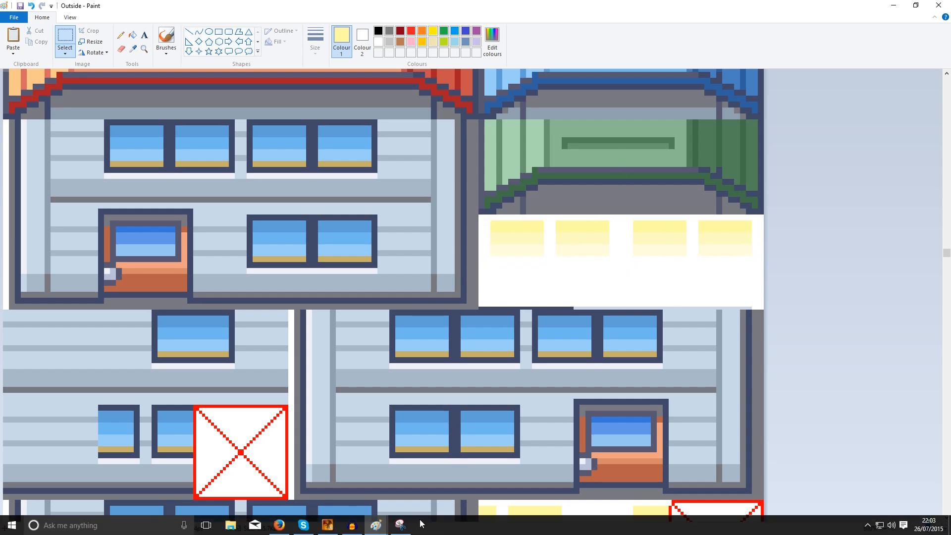
- Switch to RPG Maker XP and discard the unfinished new event on the DONEPallet map
left_click(344, 526)
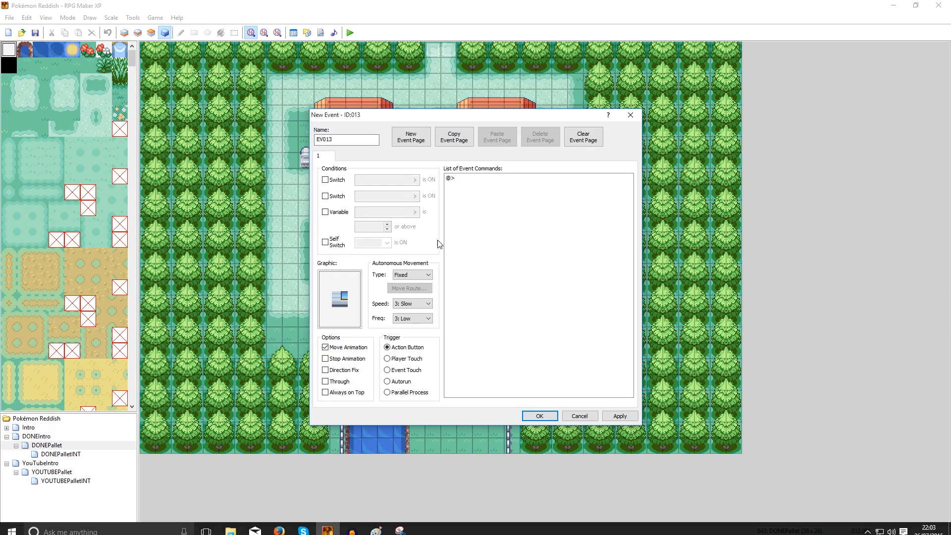
left_click(577, 415)
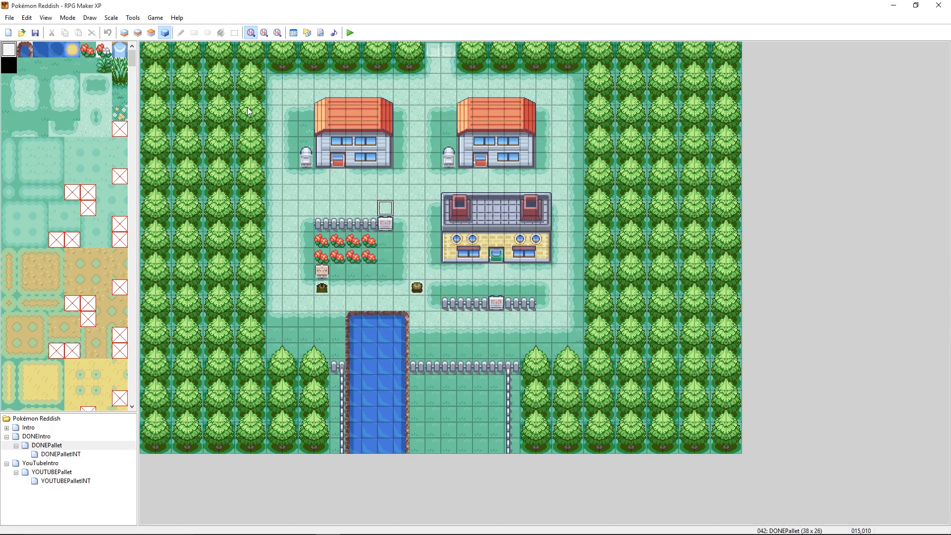
left_click(337, 207)
- Import the Outside tileset from FIRE RED YOUTUBE's Graphics/Tilesets folder into the Materialbase's Graphics/Tilesets, without transparent colours
left_click(141, 18)
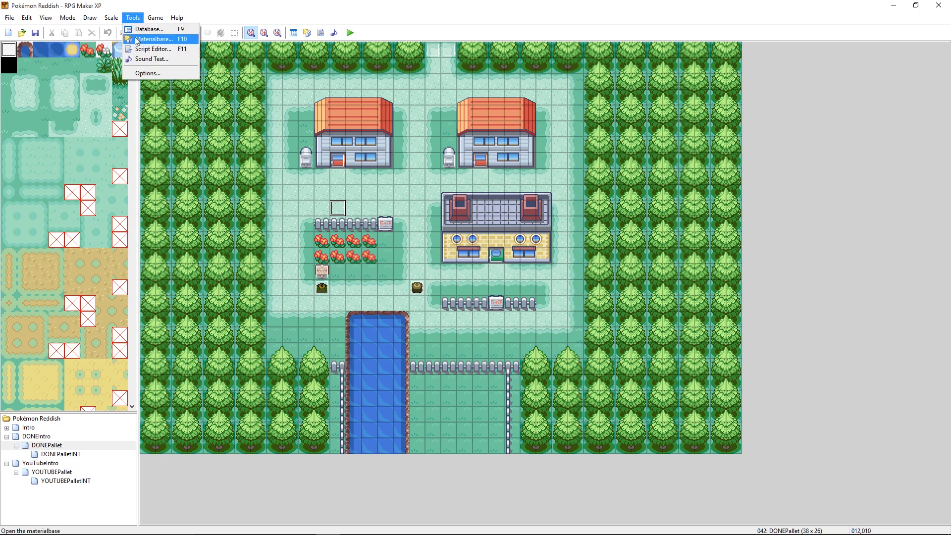
left_click(153, 39)
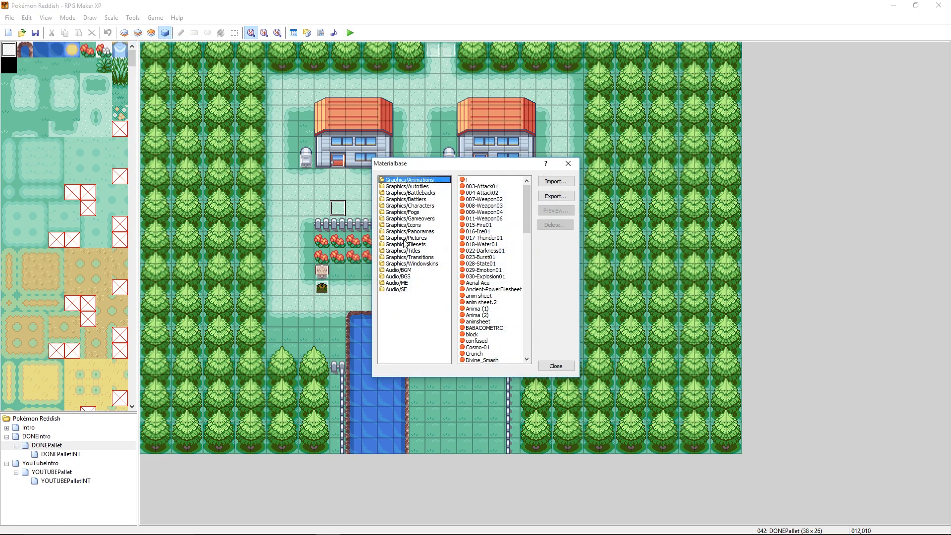
left_click(406, 244)
left_click(554, 182)
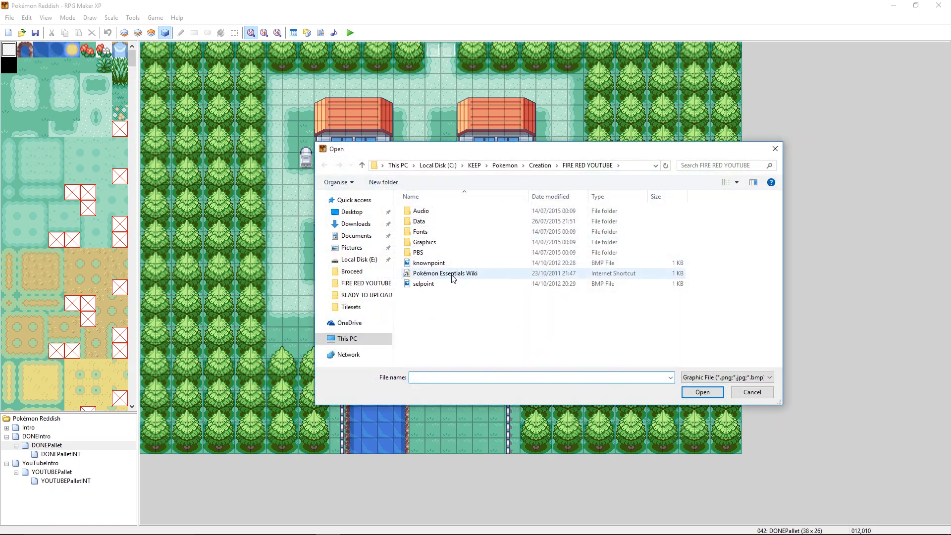
double_click(413, 242)
left_click(417, 316)
double_click(418, 315)
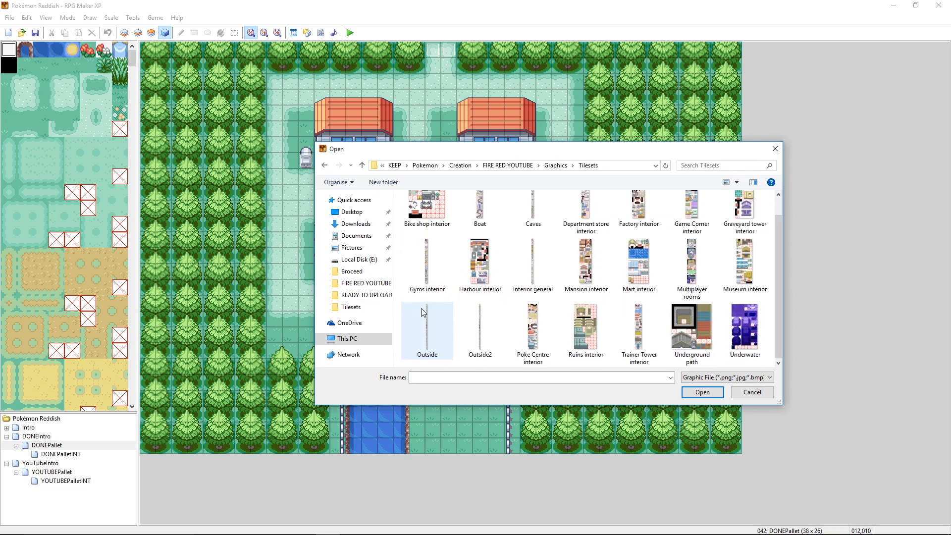
double_click(422, 308)
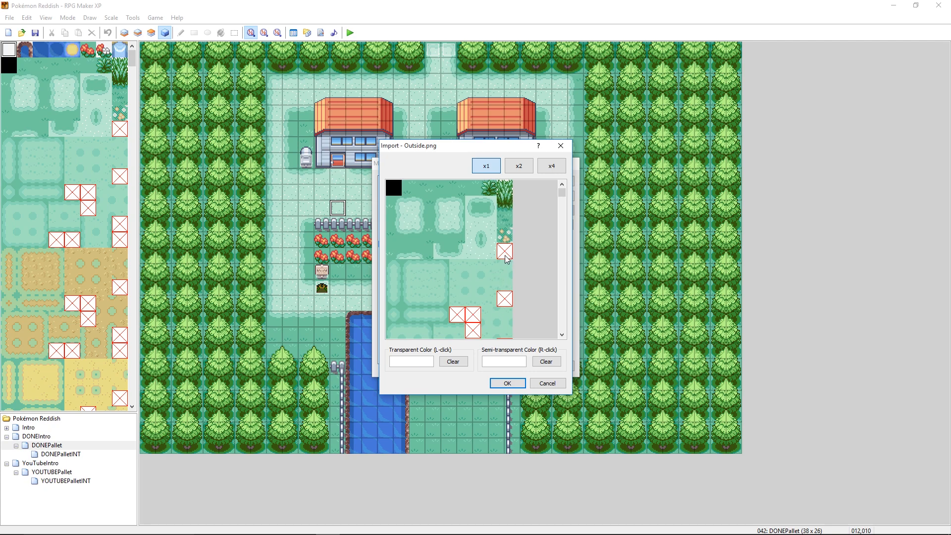
left_click(507, 384)
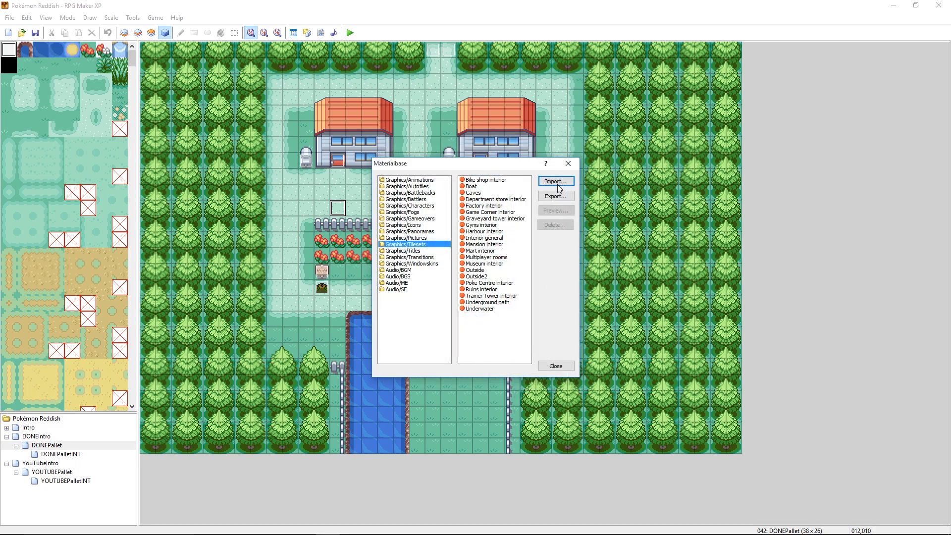
left_click(555, 366)
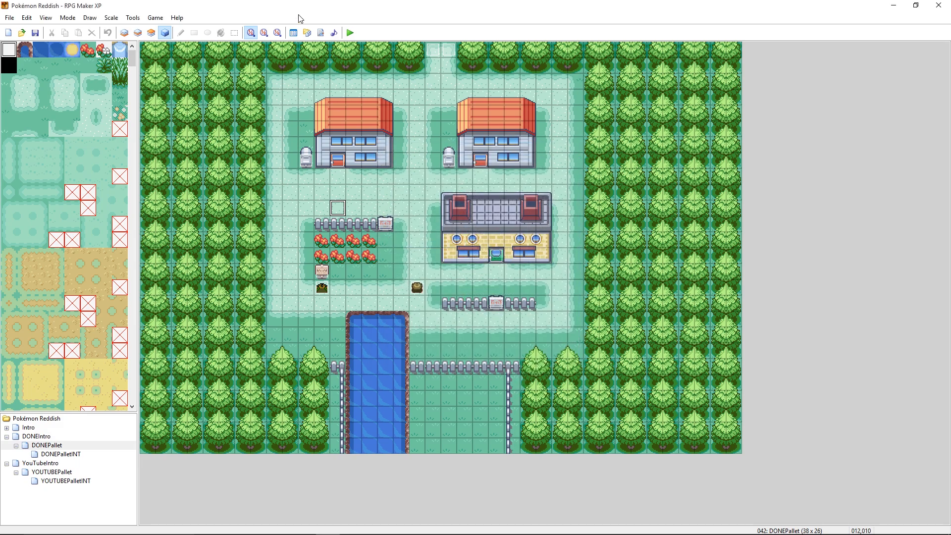
right_click(337, 148)
left_click(369, 150)
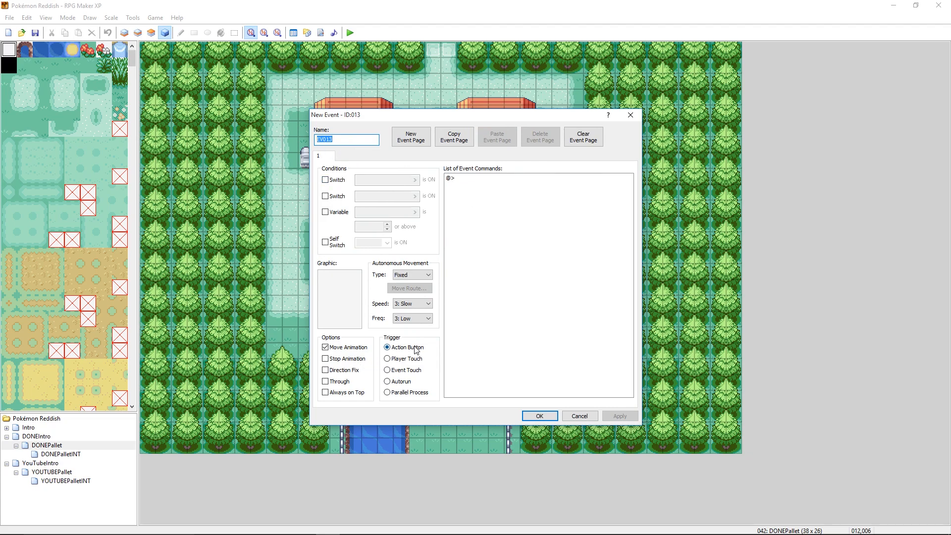
left_click(325, 180)
left_click(414, 180)
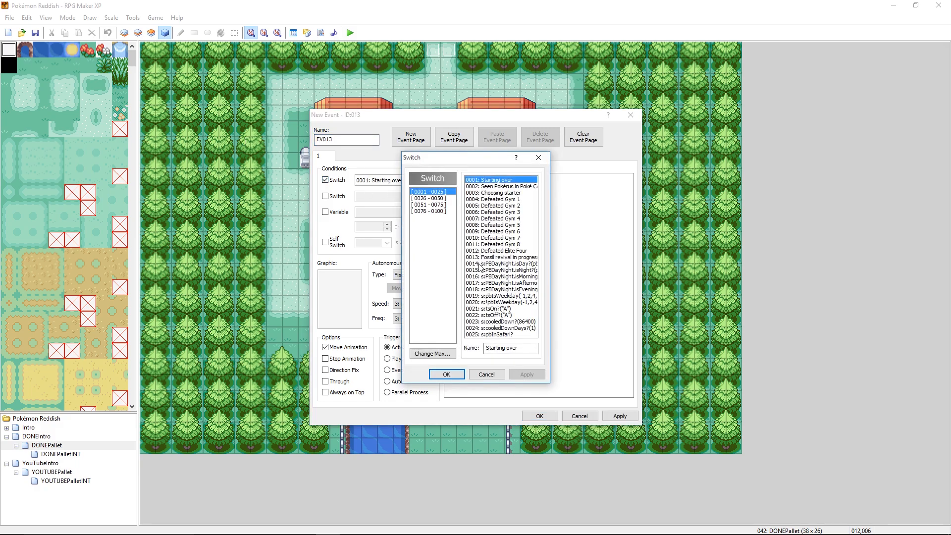
left_click(476, 270)
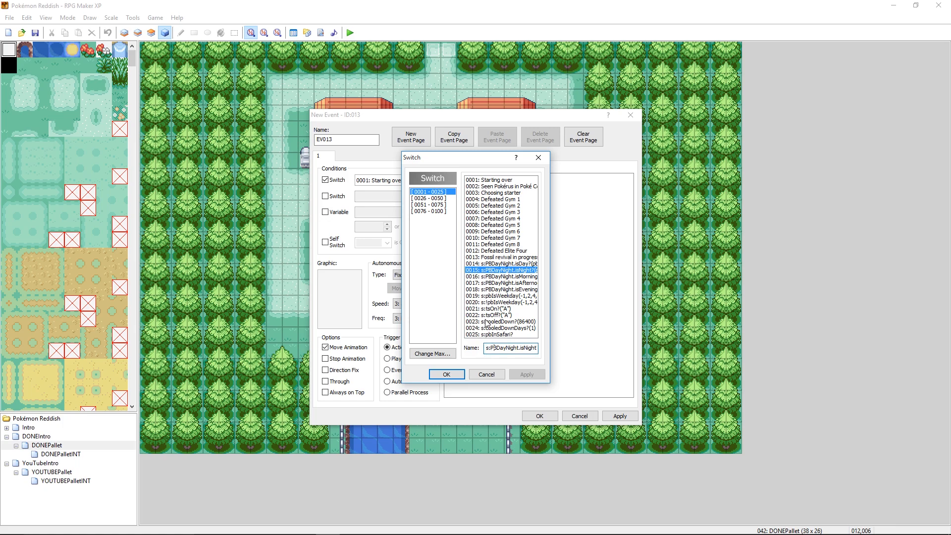
key("Right")
key("Right")
key("End")
left_click(447, 374)
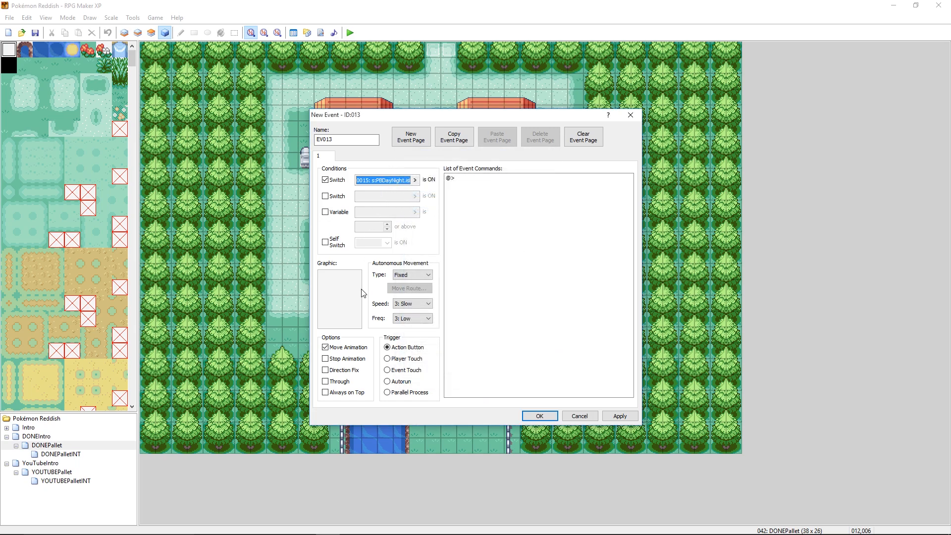
double_click(339, 299)
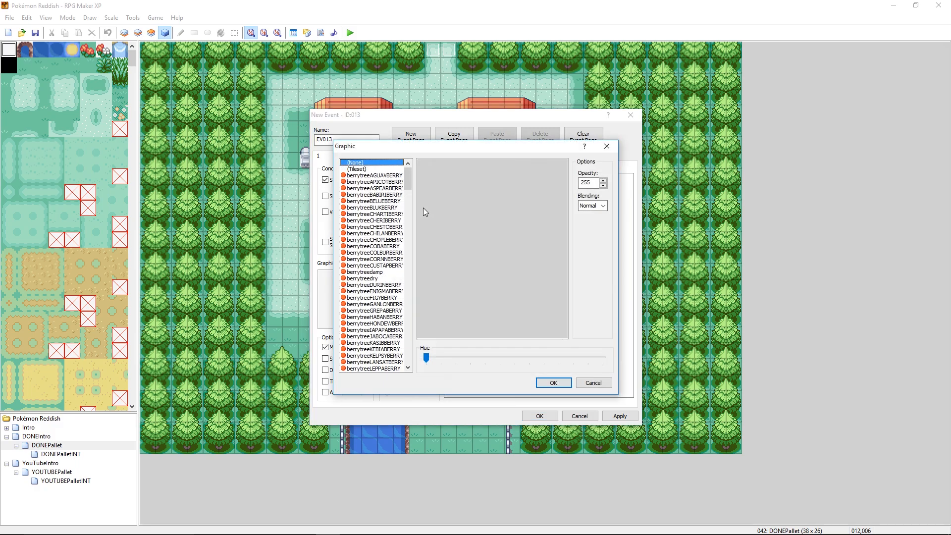
left_click(366, 170)
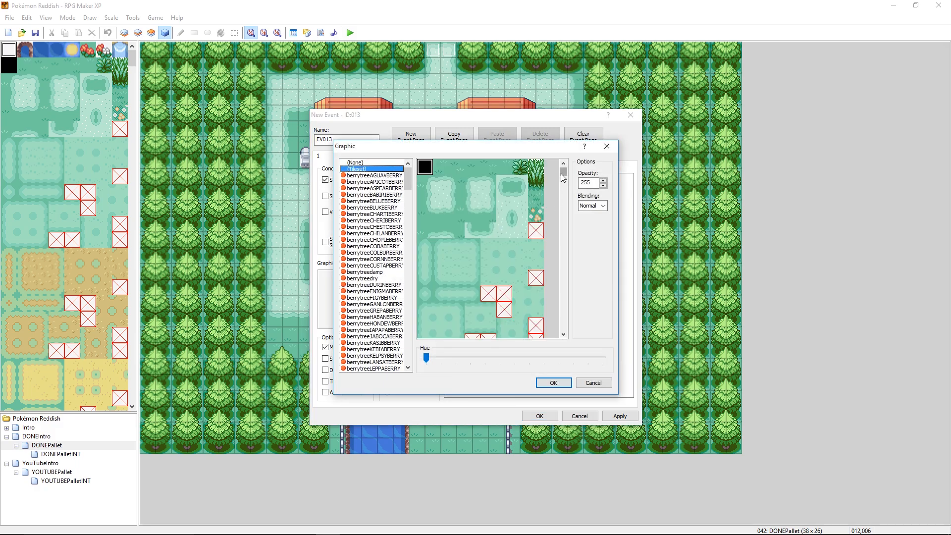
left_click_drag(563, 178, 559, 242)
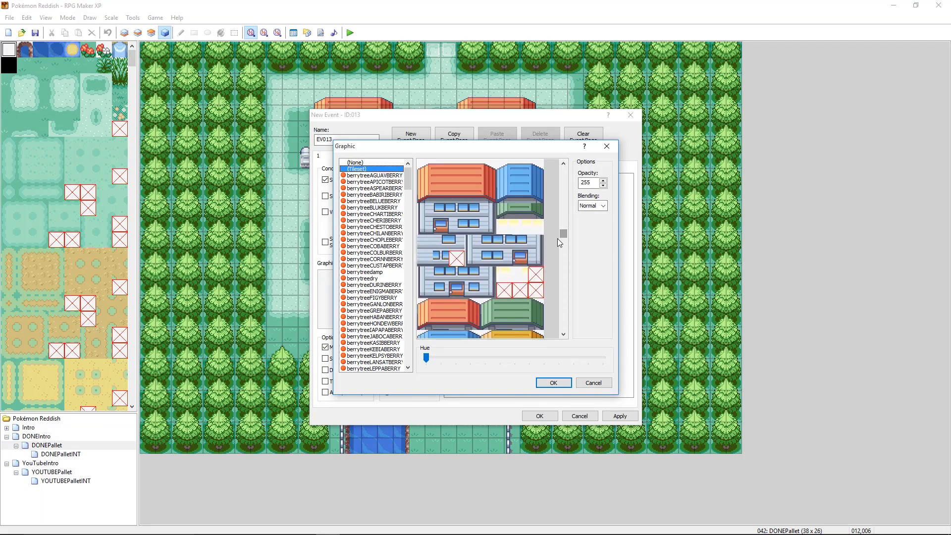
left_click(501, 226)
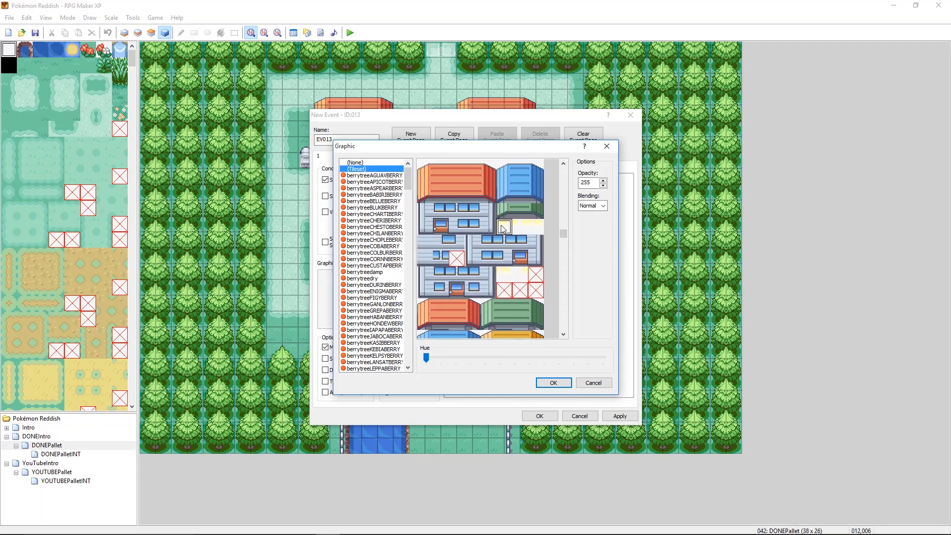
left_click(552, 384)
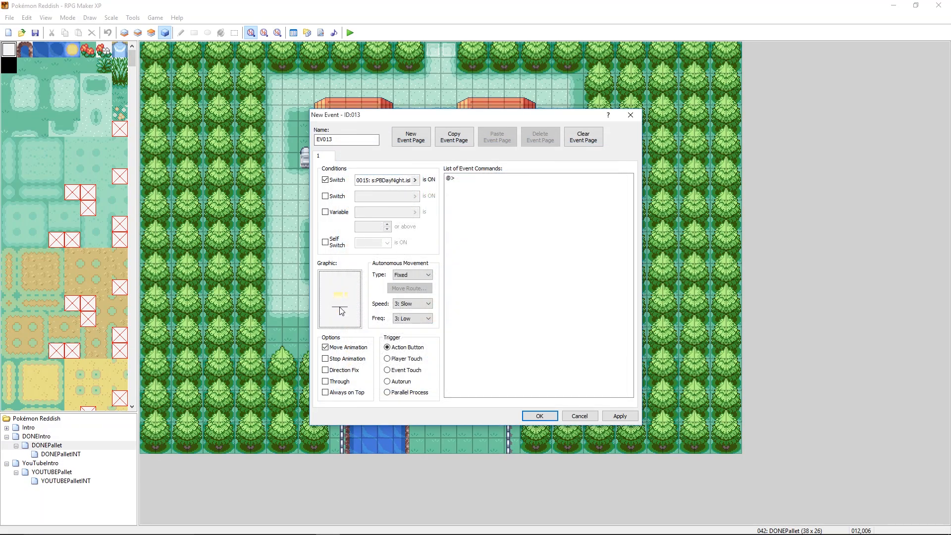
left_click(577, 416)
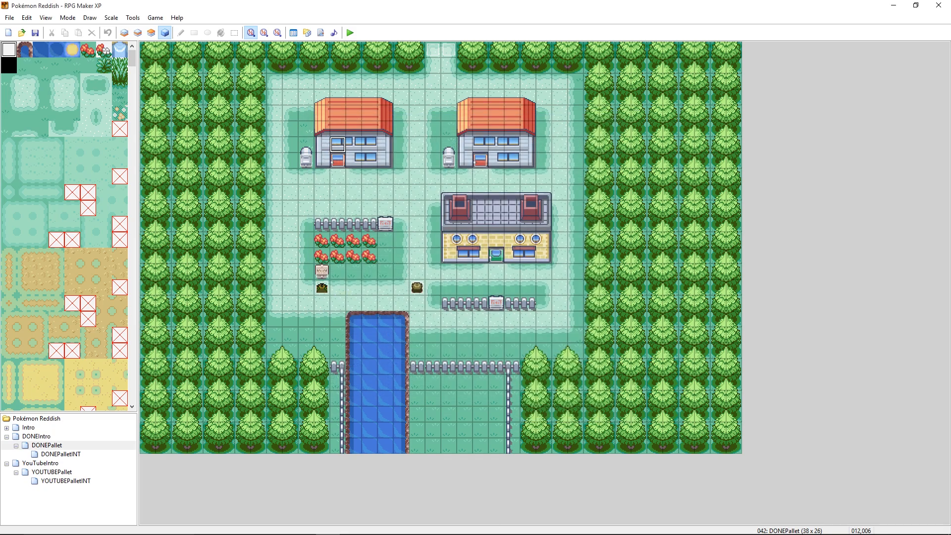
- Switch to the Outside tileset in Paint and delete the stray dark line beneath the upper group of yellow window panes
mouse_move(377, 520)
left_click(355, 477)
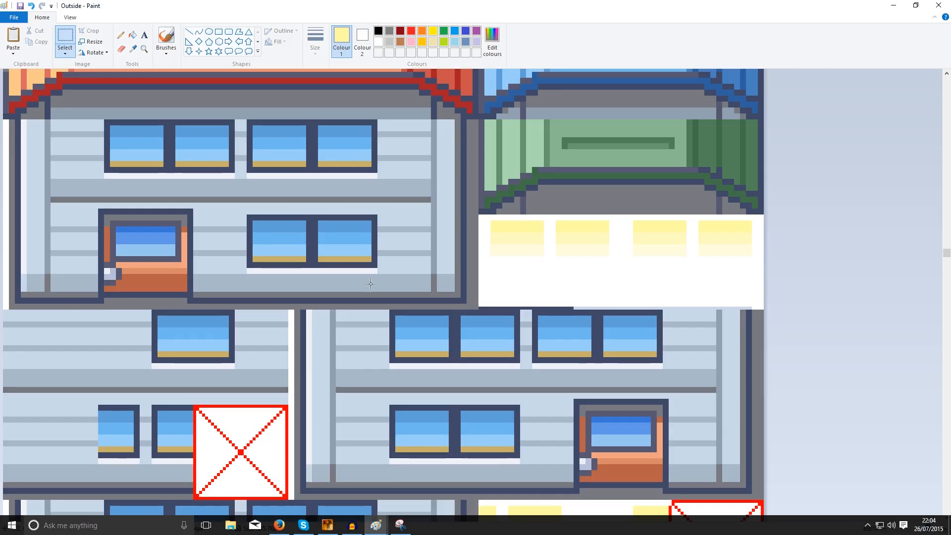
left_click_drag(638, 284, 479, 308)
key("Delete")
left_click_drag(560, 284, 757, 307)
key("Delete")
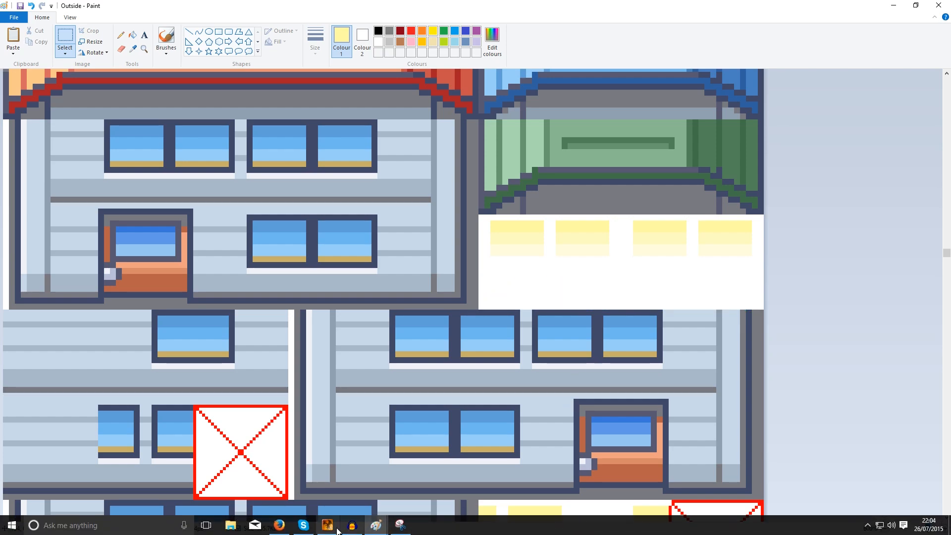
- Switch to RPG Maker XP and reimport the Outside tileset into the Materialbase's Graphics/Tilesets, without transparent colours
left_click(327, 525)
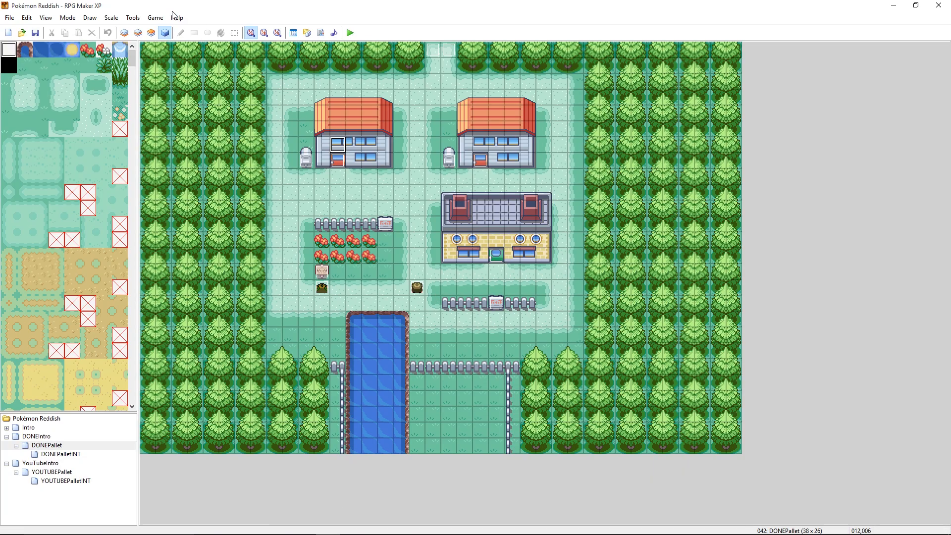
left_click(155, 17)
mouse_move(133, 18)
left_click(154, 38)
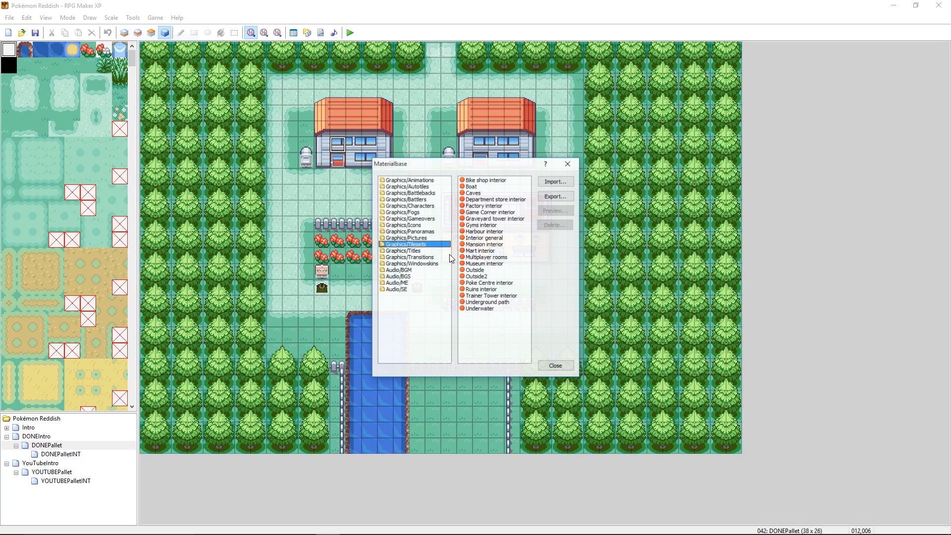
left_click(555, 181)
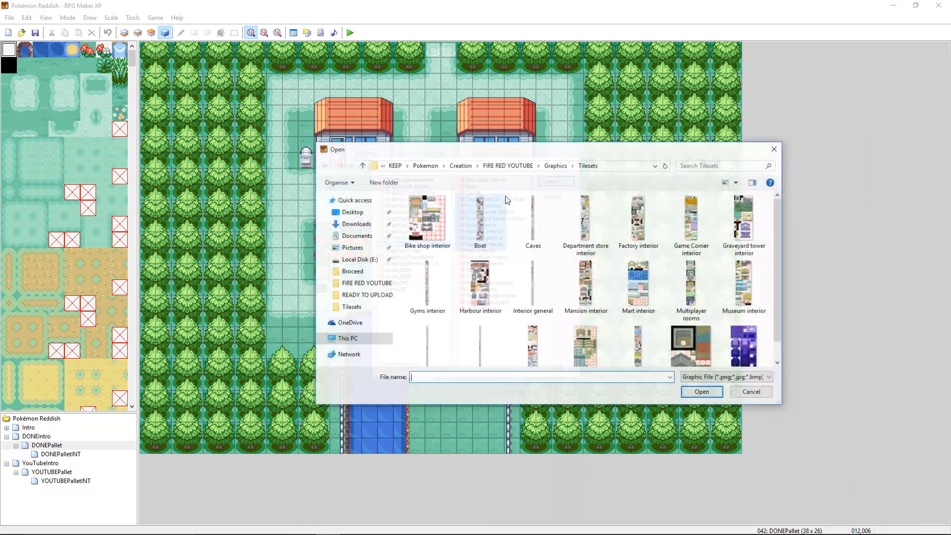
left_click(510, 288)
scroll(510, 288, "down", 1)
double_click(427, 310)
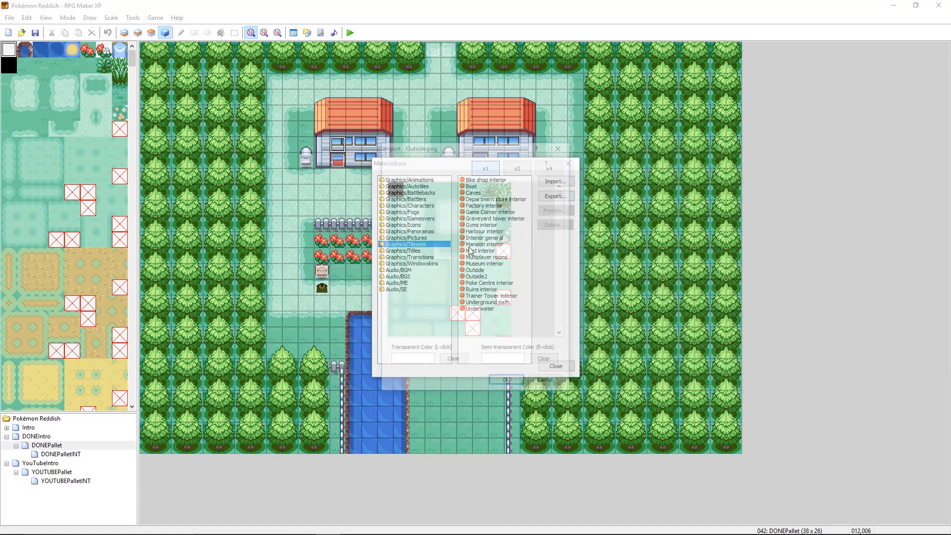
left_click(506, 384)
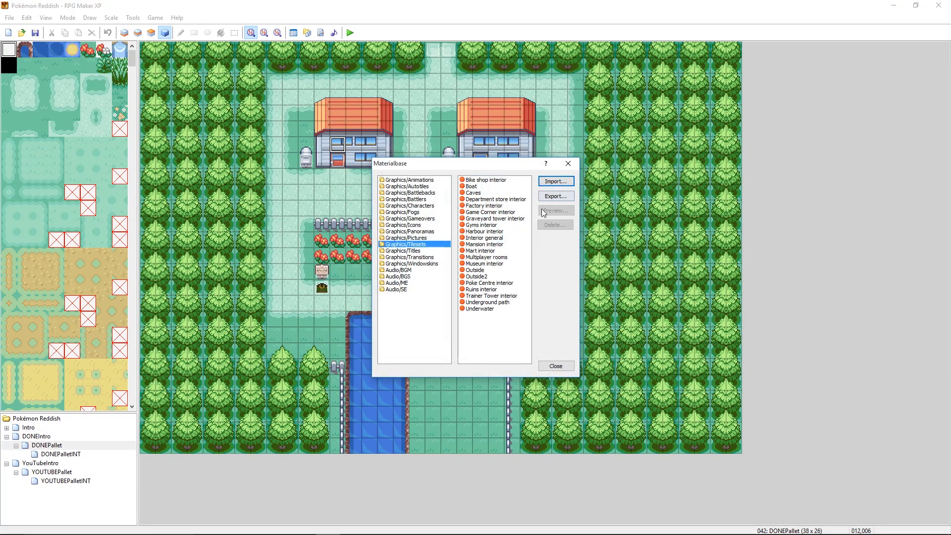
left_click(555, 364)
- Create an event on the first house's upper window above the door, conditioned on switch 0015: s:PBDayNight.isNight?(pbGetTimeNow)
double_click(354, 212)
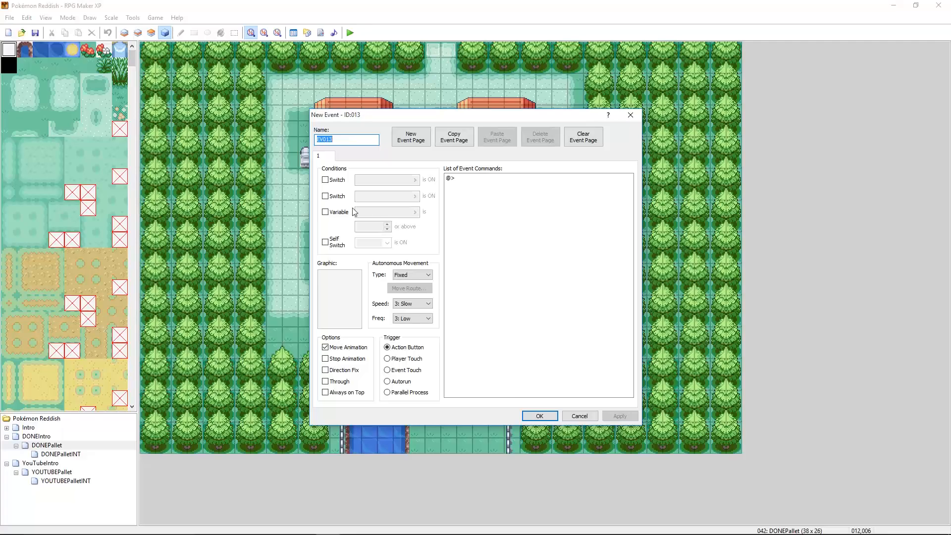
left_click(336, 181)
left_click(414, 179)
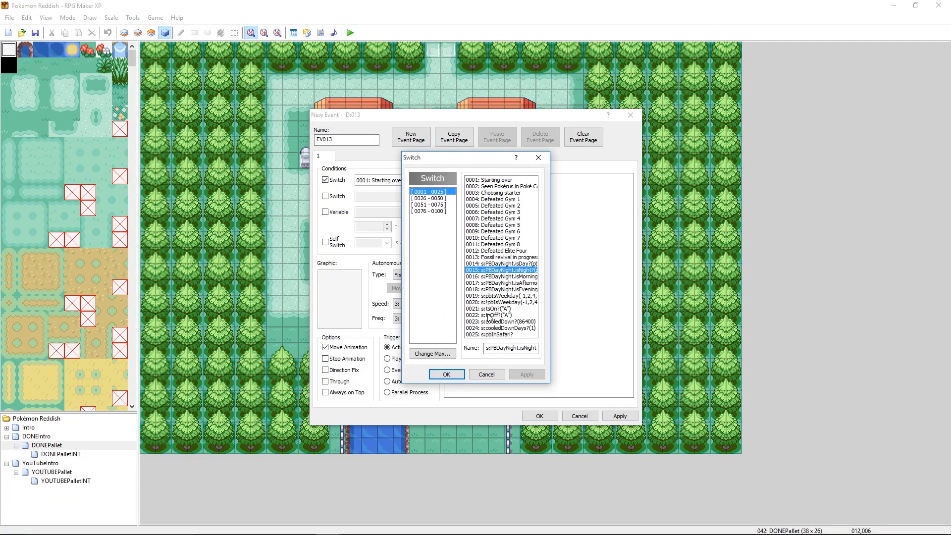
left_click(469, 283)
left_click(480, 271)
left_click(447, 373)
- Set the new event's graphic to the first yellow window tile in the upper group of the tileset
double_click(360, 295)
left_click(396, 168)
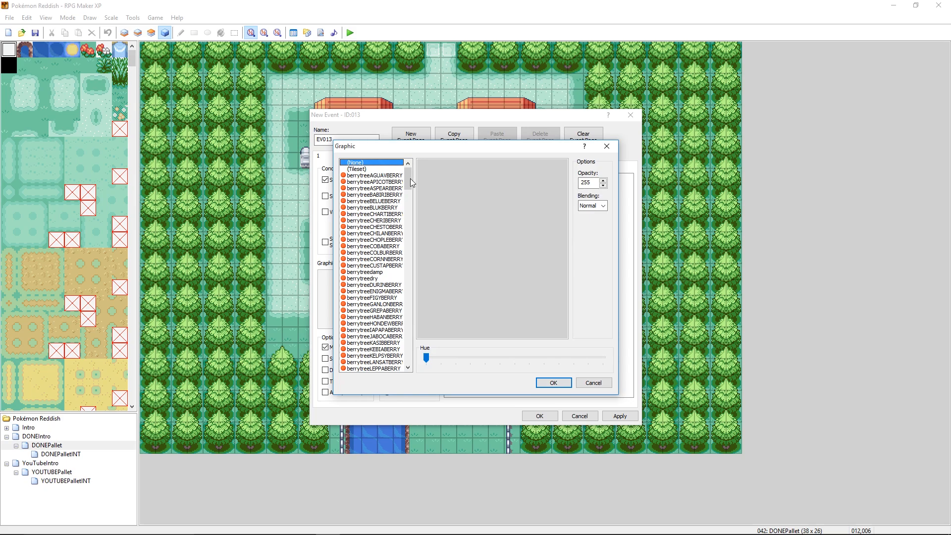
left_click_drag(563, 173, 560, 235)
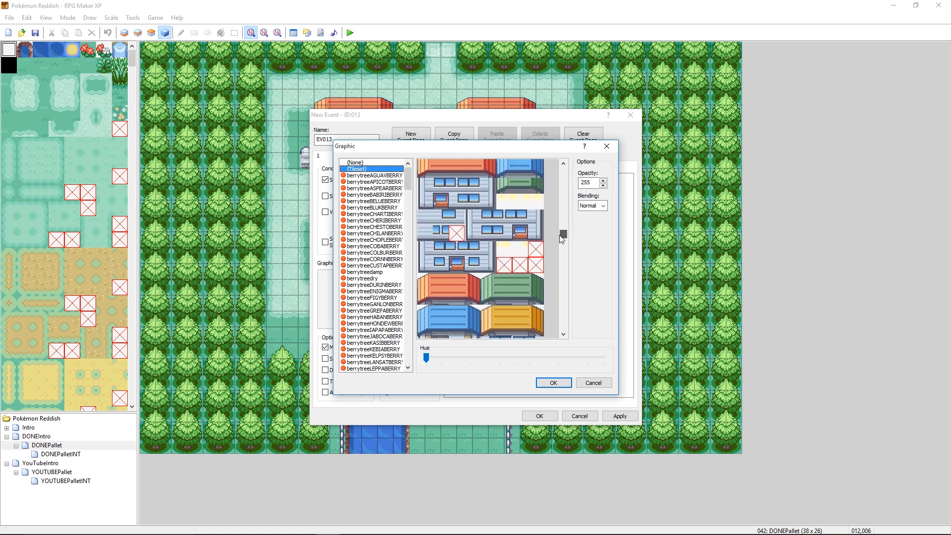
left_click(503, 202)
left_click(554, 384)
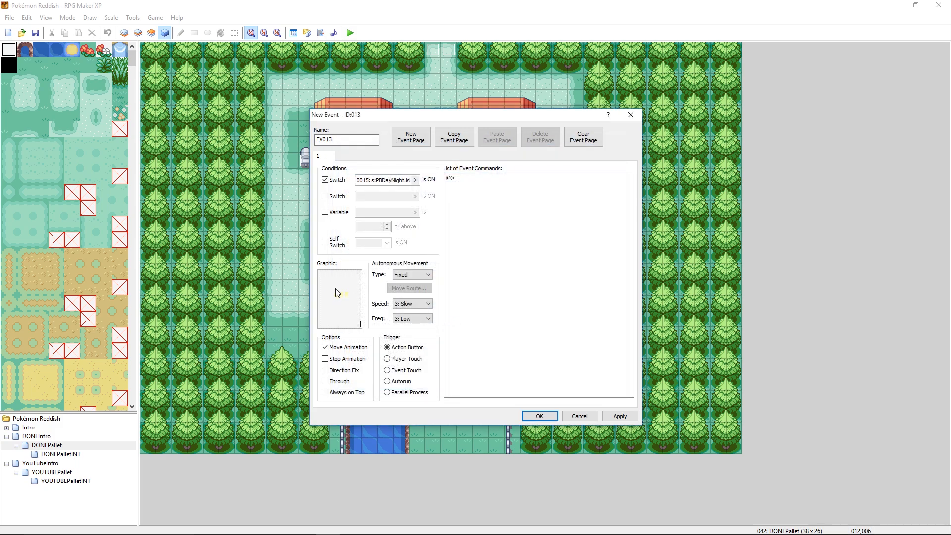
left_click_drag(378, 120, 421, 159)
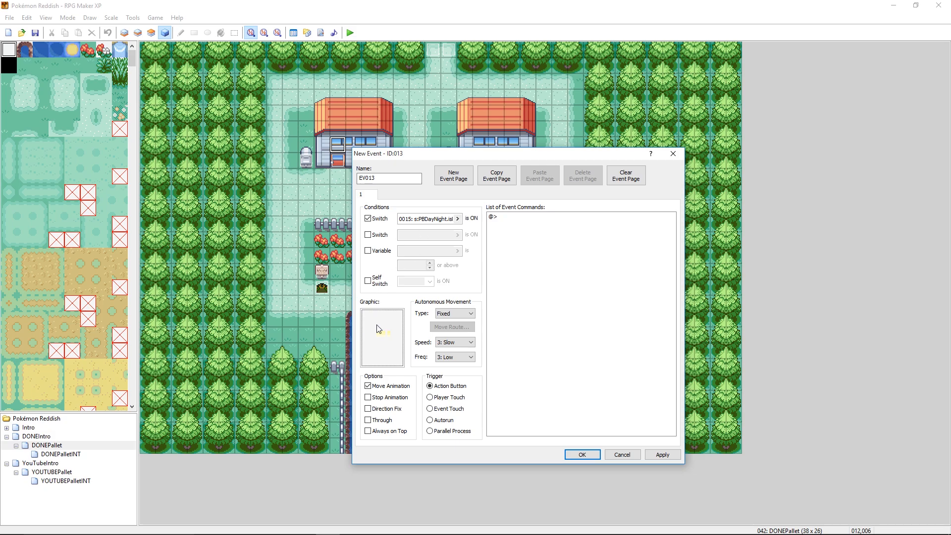
- Save the new event on the first house's upper window above the door
left_click(575, 453)
right_click(350, 144)
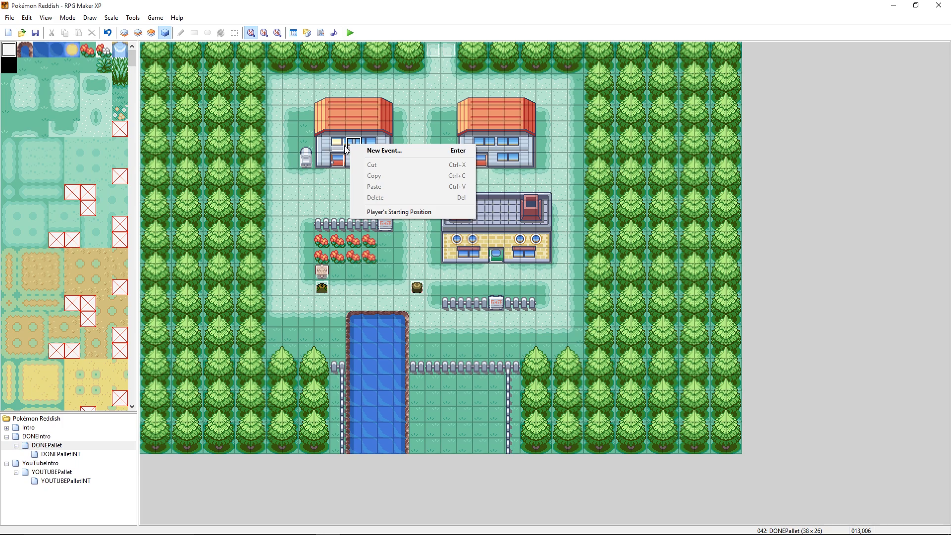
left_click(328, 142)
left_click(336, 142)
left_click(334, 128)
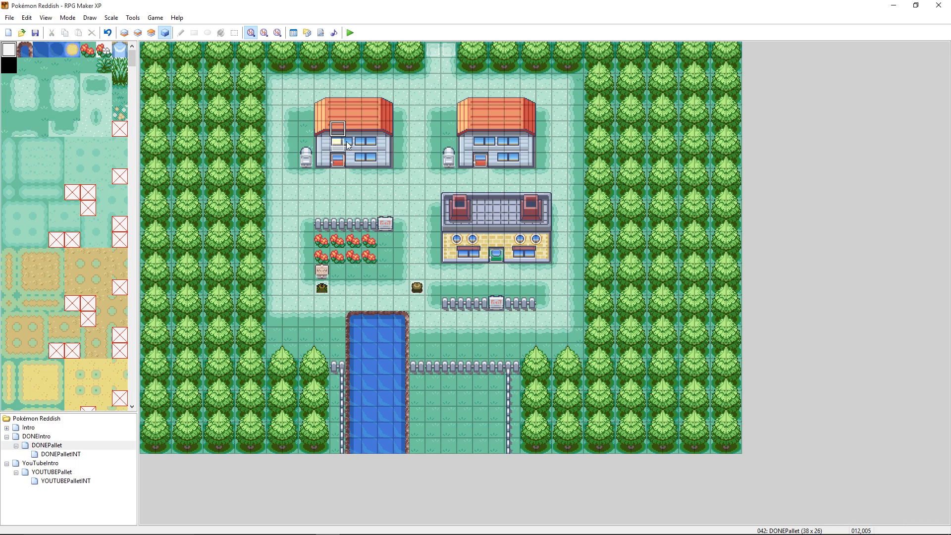
left_click(322, 130)
left_click(350, 145)
right_click(351, 145)
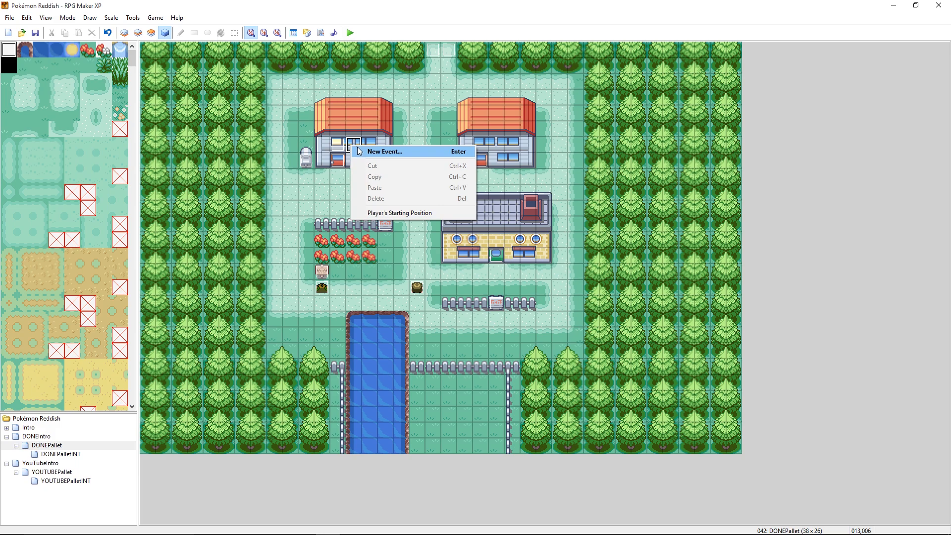
left_click(341, 147)
- Add a second page to the window event above the first house's door, conditioned on switch 0014: s:PBDayNight.isDay?
right_click(339, 145)
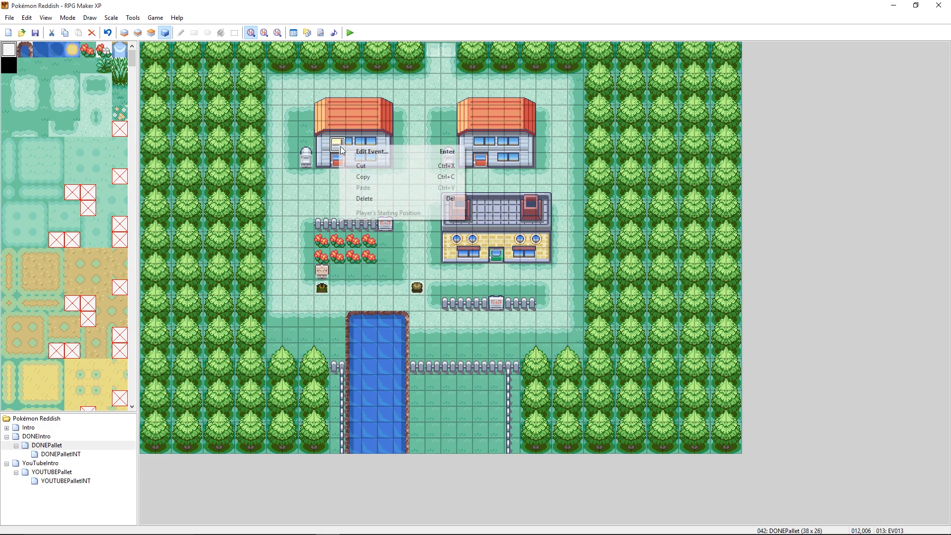
left_click(367, 152)
left_click(410, 138)
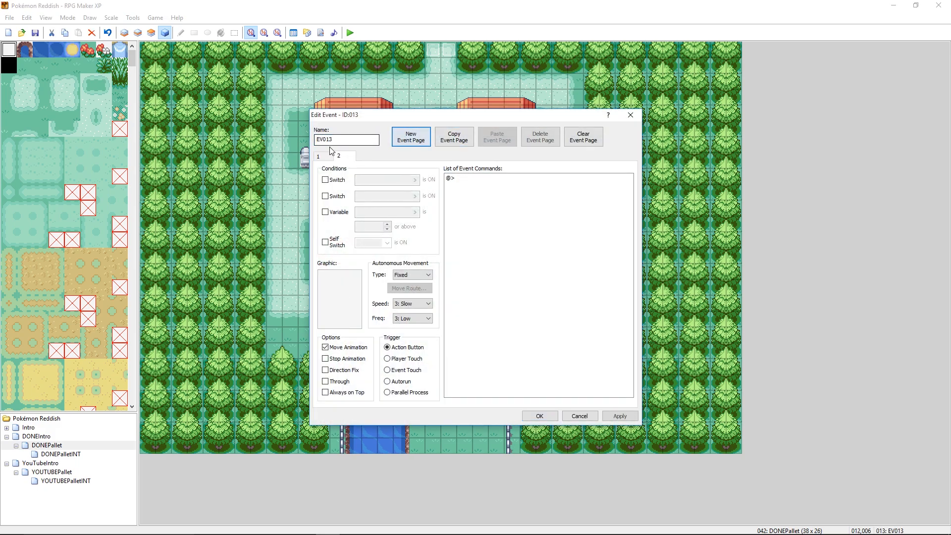
left_click(325, 180)
left_click(386, 180)
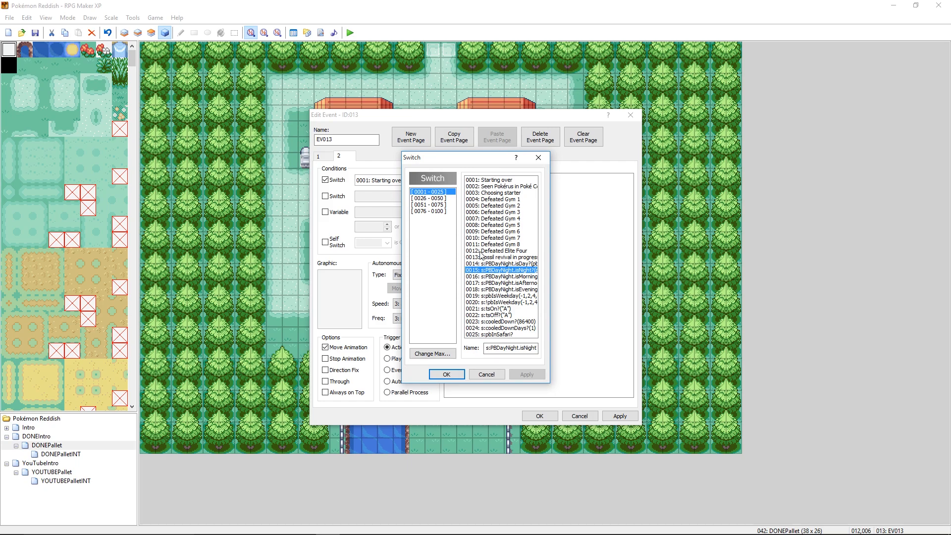
left_click(496, 263)
left_click(447, 373)
- Set the second event page's graphic to the first yellow window tile in the upper group of the tileset
double_click(330, 289)
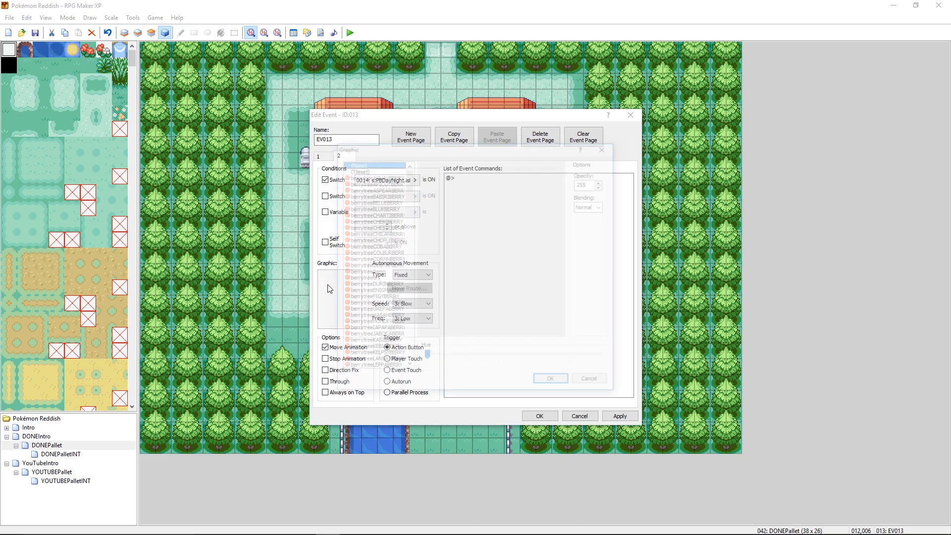
left_click(366, 175)
left_click(377, 170)
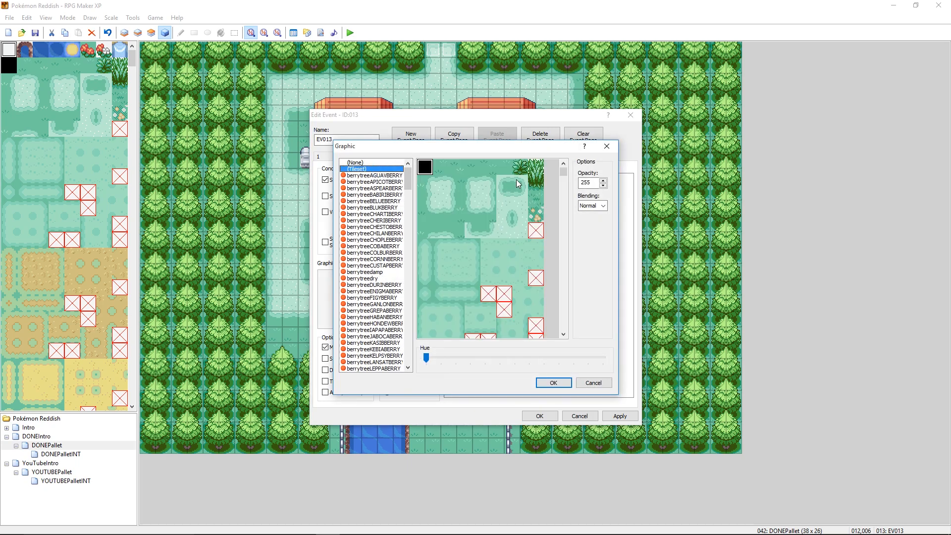
left_click_drag(566, 174, 567, 237)
left_click(503, 177)
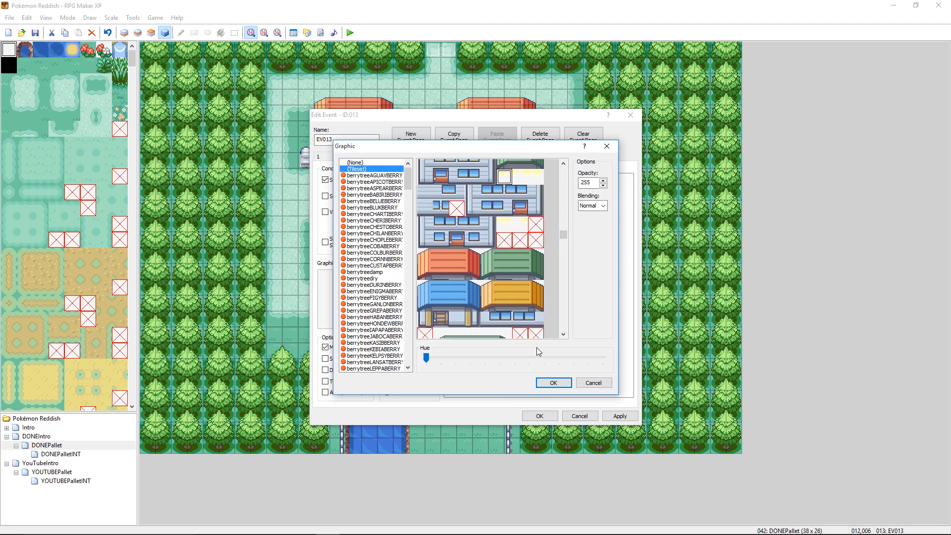
left_click(553, 383)
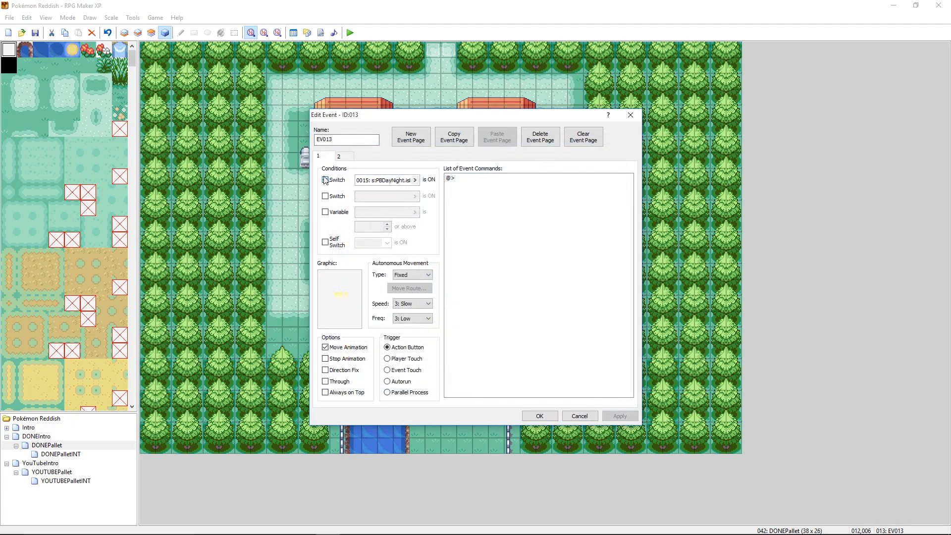
- Remove the switch condition and the graphic from the event's first page, and save the two-page event
left_click(325, 179)
double_click(340, 279)
left_click(369, 162)
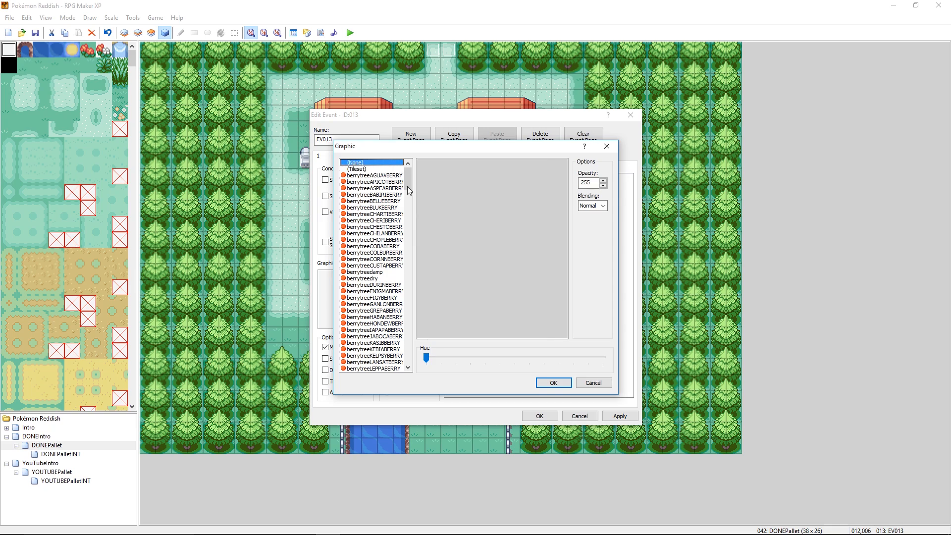
left_click(553, 382)
left_click(619, 416)
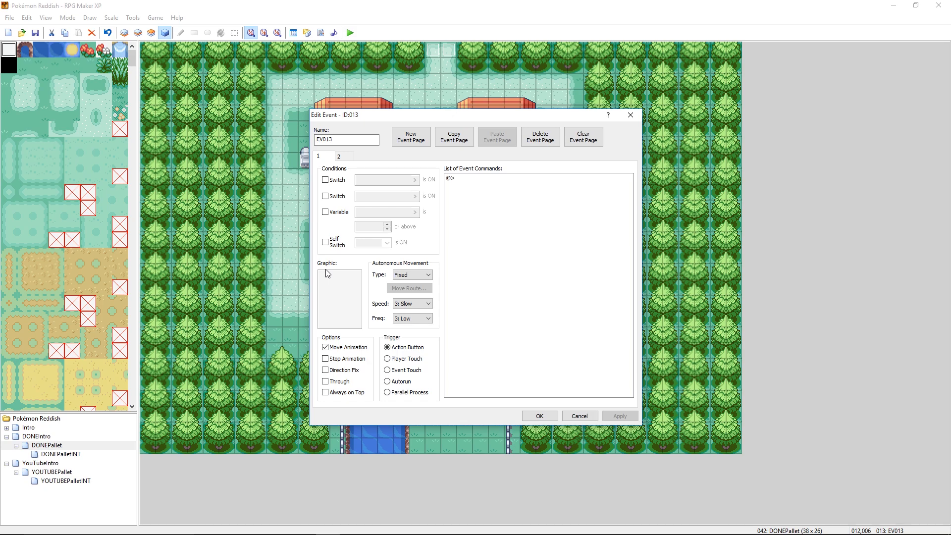
left_click(341, 157)
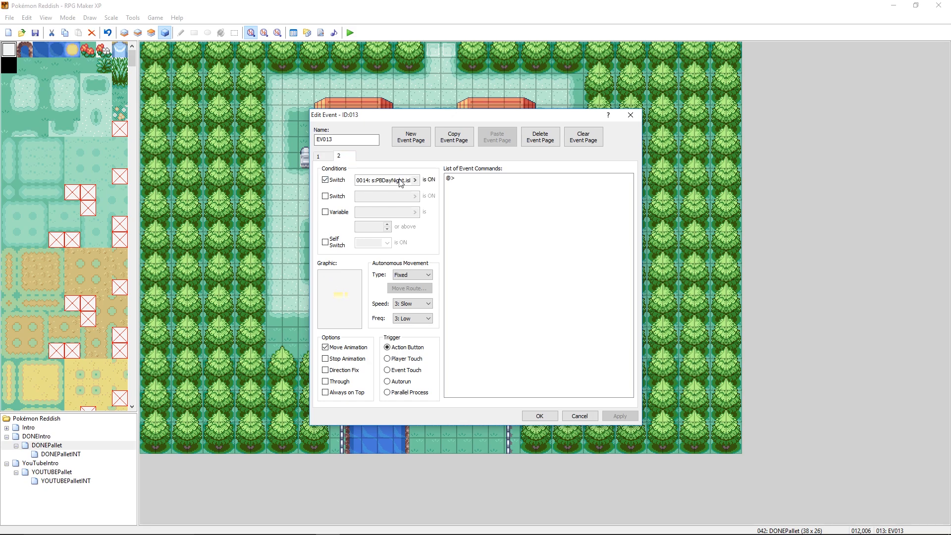
left_click(539, 416)
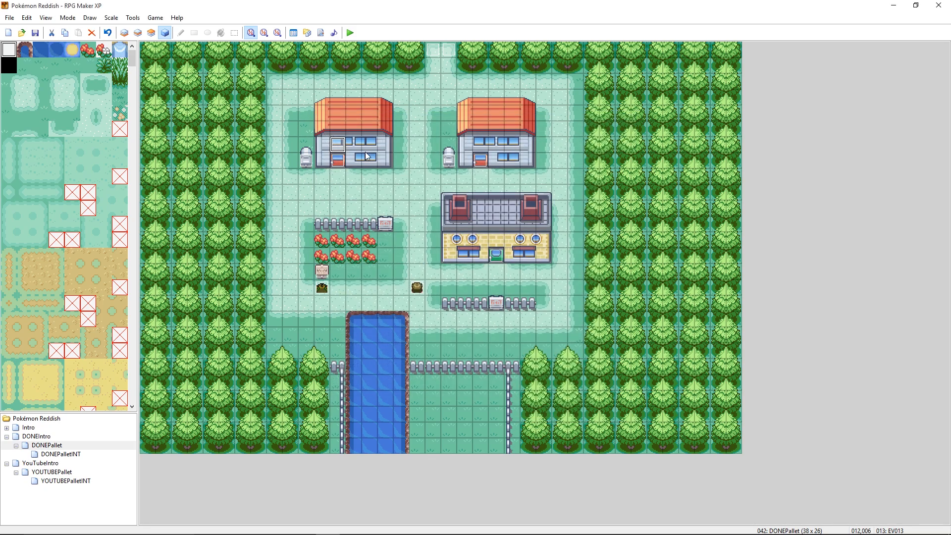
- Create an event on the adjacent upper window tile with a second page conditioned on switch 0015: s:PBDayNight.isNight?
right_click(349, 143)
left_click(360, 150)
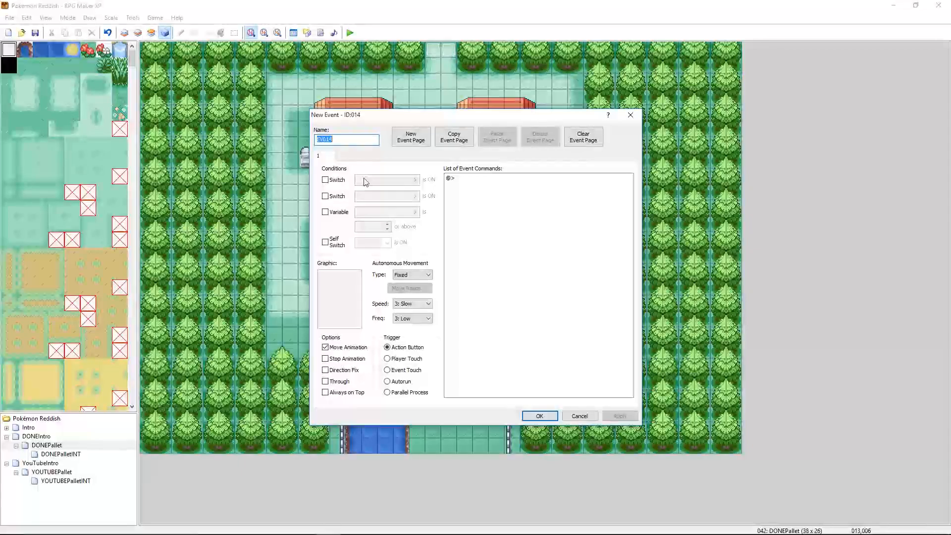
left_click(411, 137)
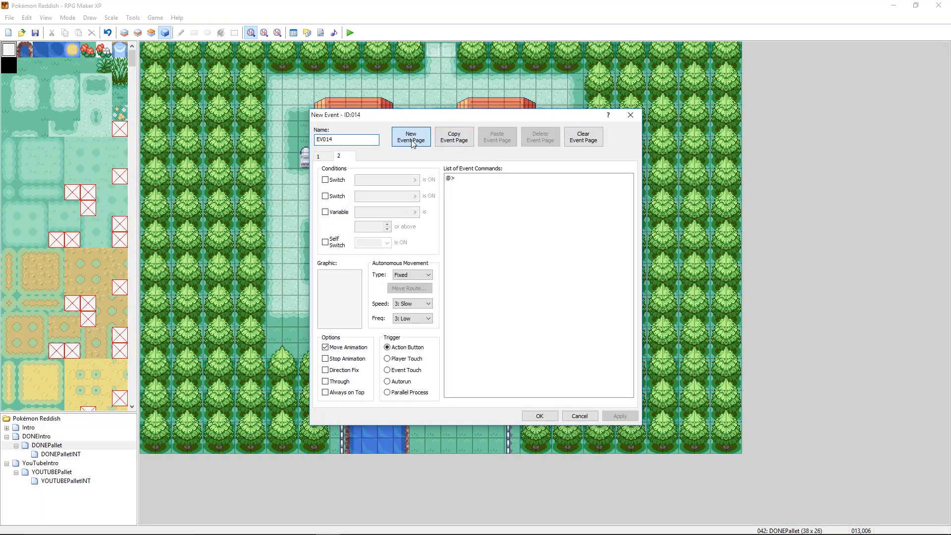
left_click(326, 180)
left_click(386, 180)
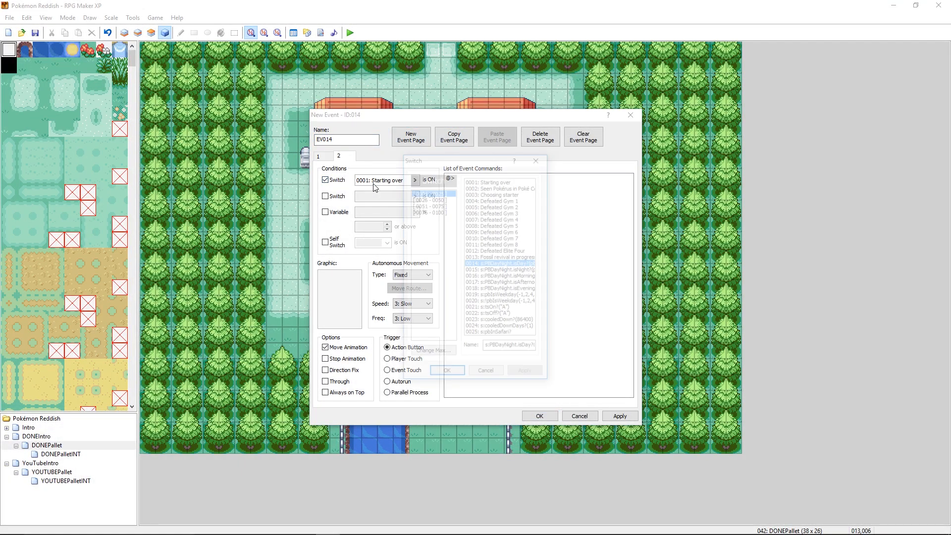
left_click(480, 270)
left_click(446, 375)
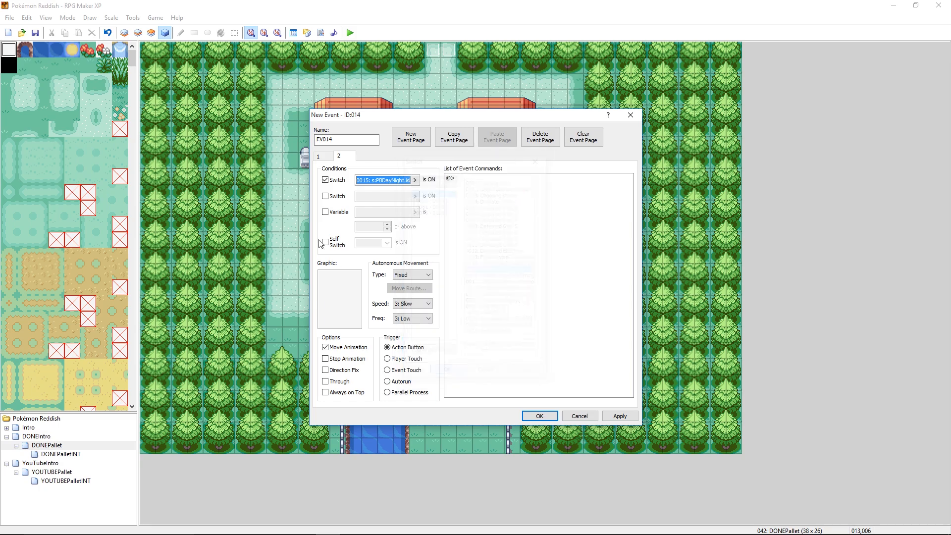
- Set the new event's second-page graphic to the middle yellow window tile in the tileset's upper group and save the event
double_click(345, 293)
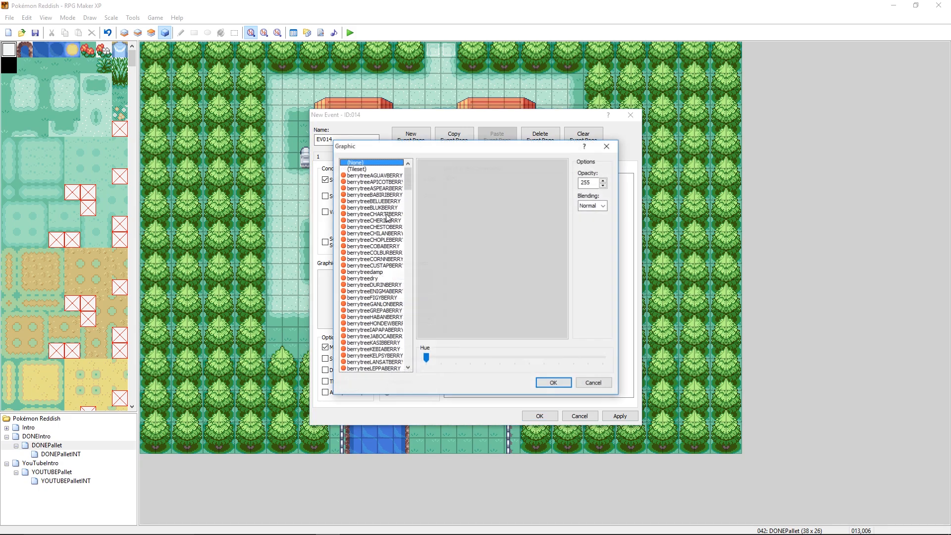
left_click(361, 169)
left_click_drag(566, 172, 565, 234)
left_click(523, 173)
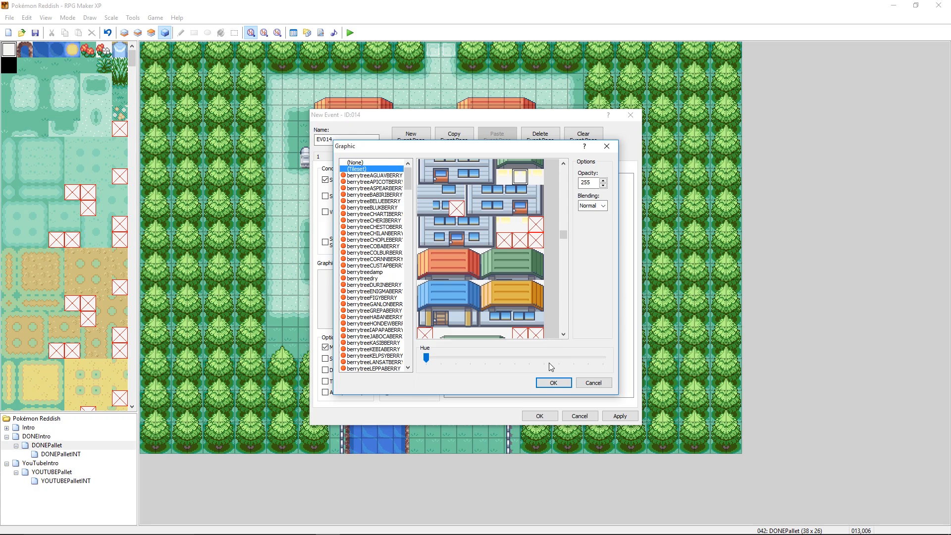
left_click(553, 382)
left_click(540, 416)
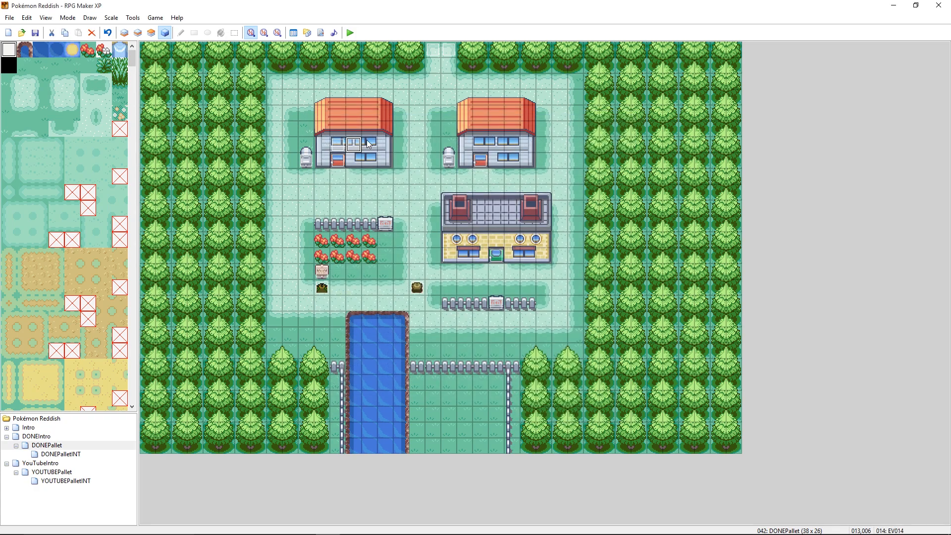
- Copy the middle window event onto the first house's last upper window tile and its two lower window tiles
right_click(355, 143)
left_click(369, 173)
left_click(371, 144)
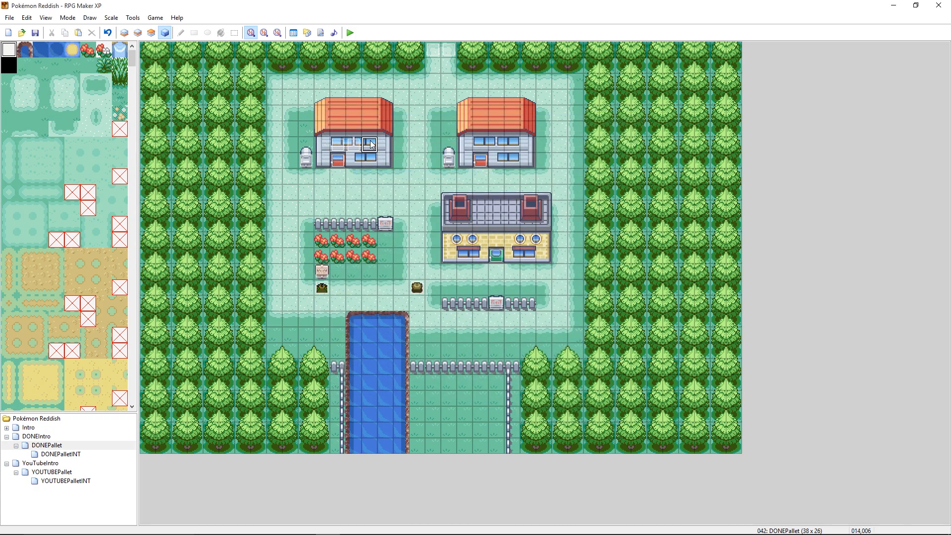
key("ctrl+v")
key("Down")
key("Left")
key("ctrl+v")
key("Right")
key("ctrl+v")
- Change the second-page graphic of event EV015 on the last upper window tile to the third yellow tile in the upper group
right_click(369, 145)
left_click(383, 147)
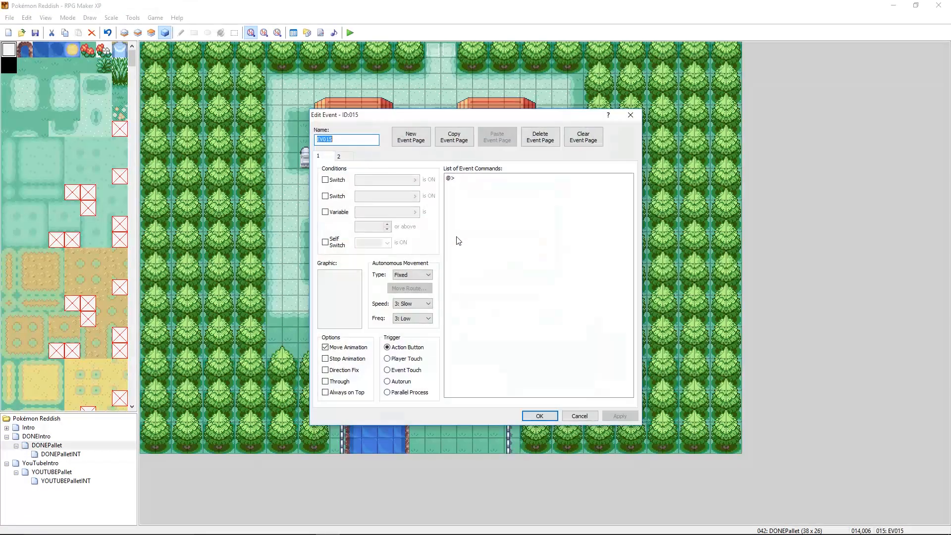
left_click(340, 157)
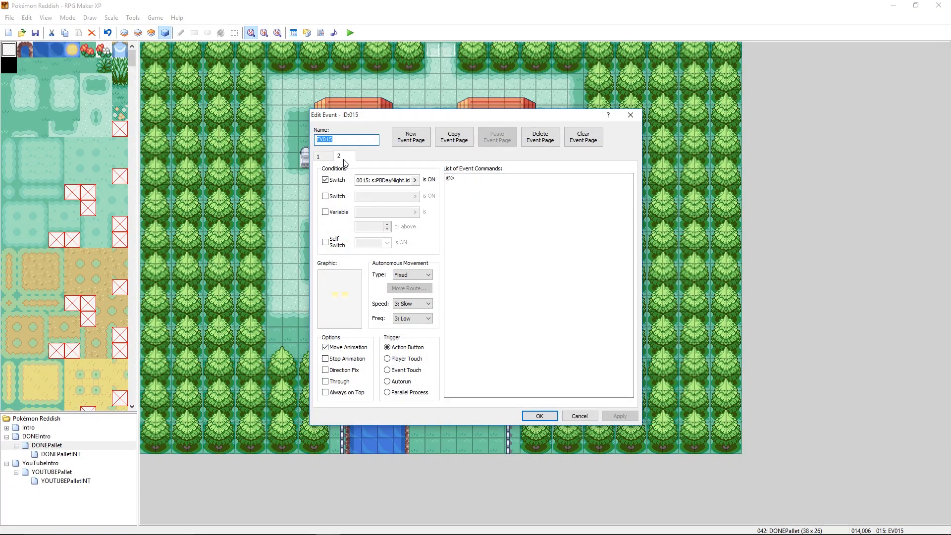
double_click(340, 277)
left_click(537, 330)
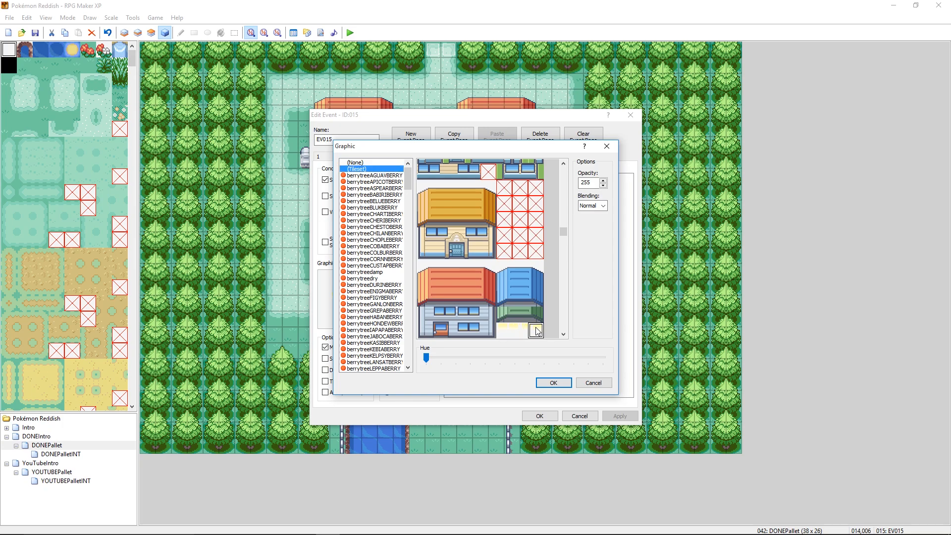
left_click(553, 383)
left_click(539, 416)
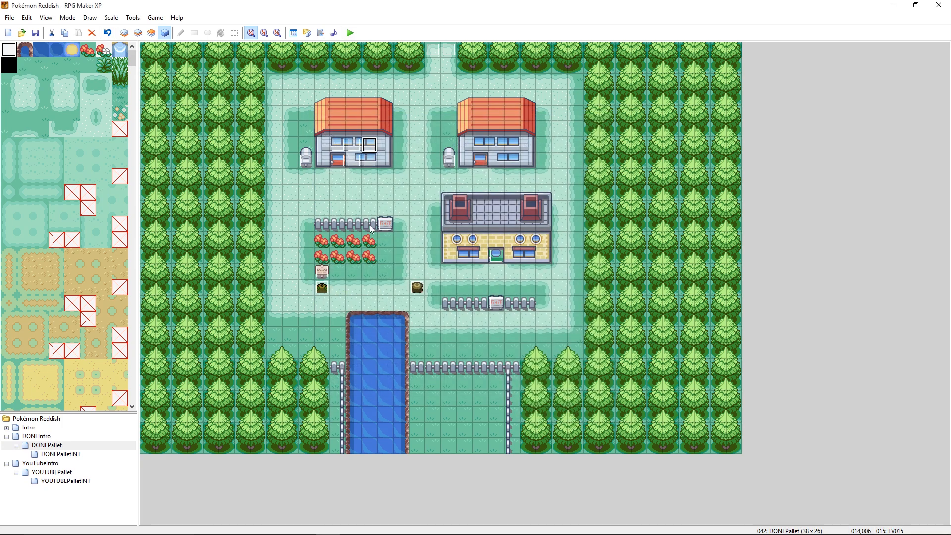
- Change the second-page graphic of event EV016 on the first lower window tile to the second yellow tile in the lower group
left_click(349, 159)
right_click(349, 160)
left_click(361, 165)
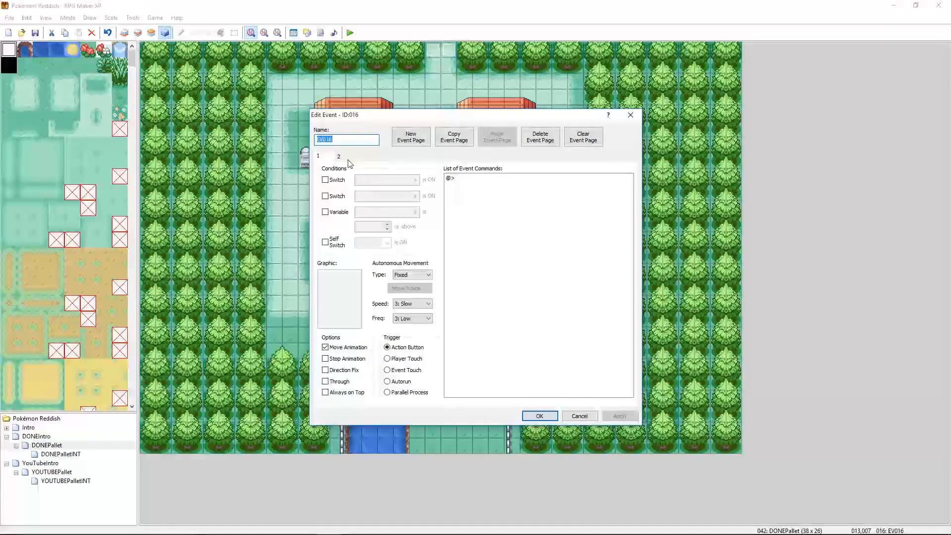
double_click(349, 283)
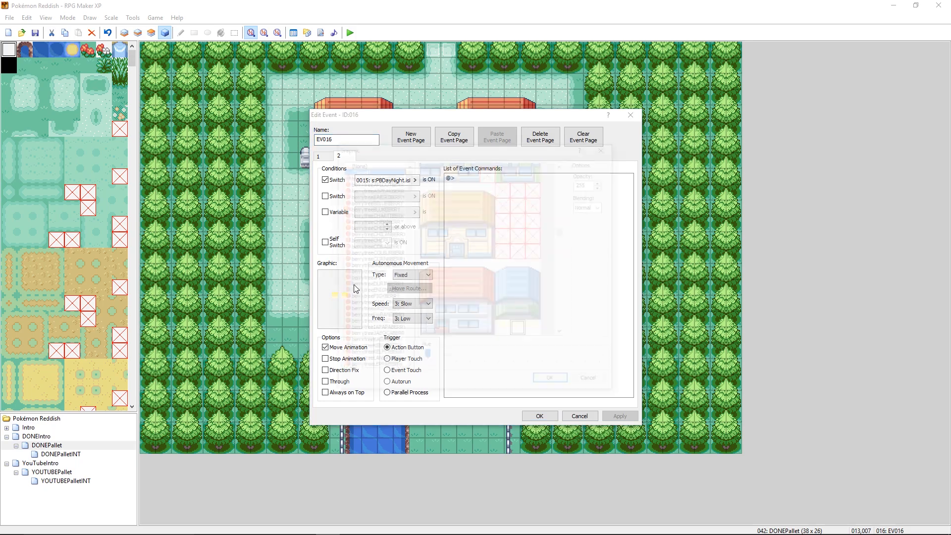
scroll(566, 230, "down", 2)
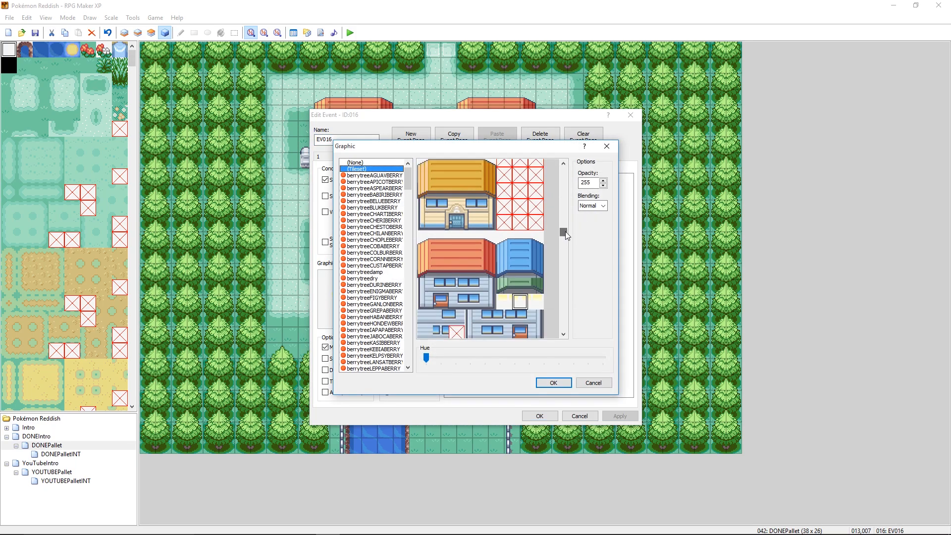
left_click(524, 277)
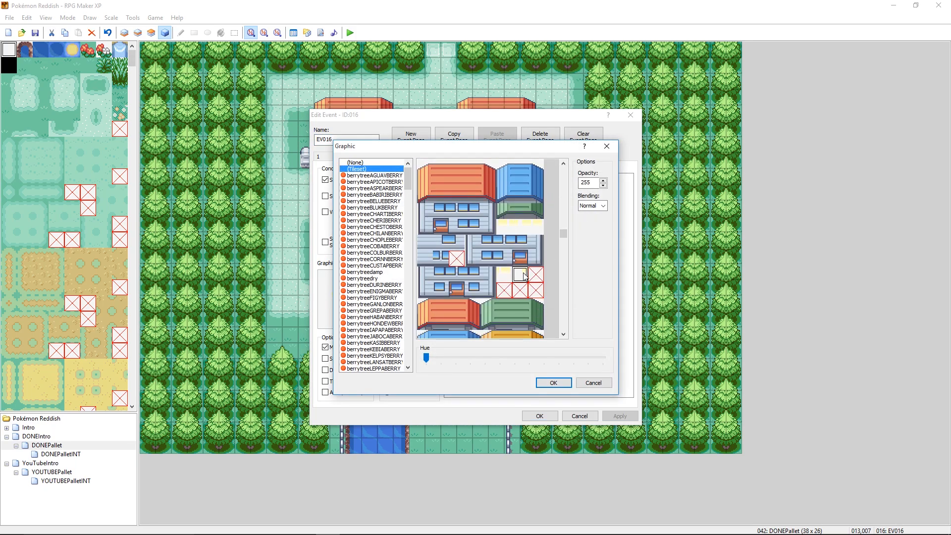
left_click(551, 383)
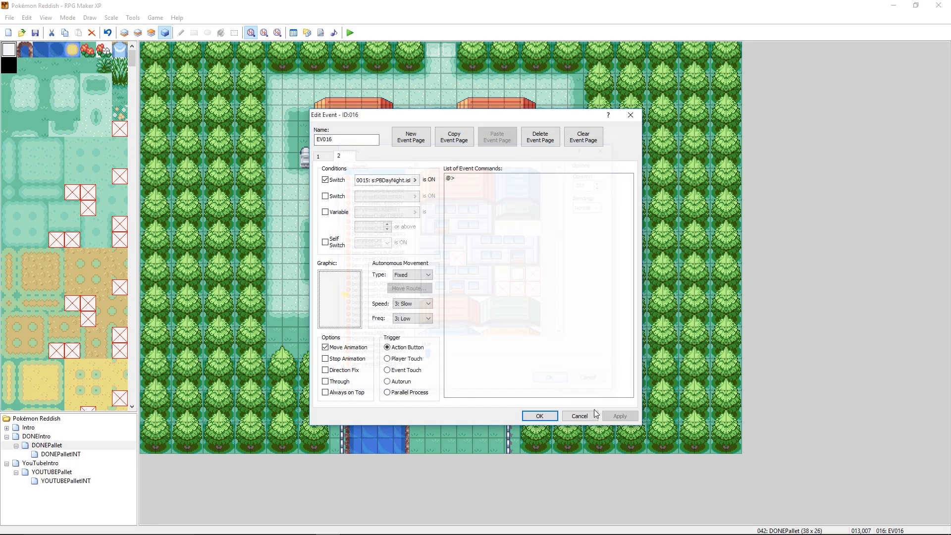
left_click(539, 415)
- Change the second-page graphic of event EV017 on the second lower window tile to the first yellow tile in the lower group and save it
right_click(371, 162)
left_click(382, 168)
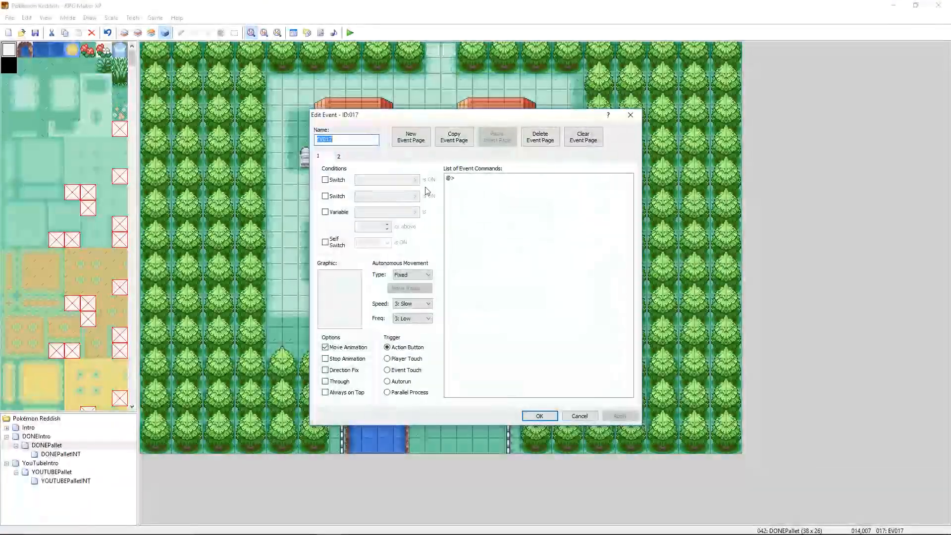
left_click(325, 180)
double_click(339, 298)
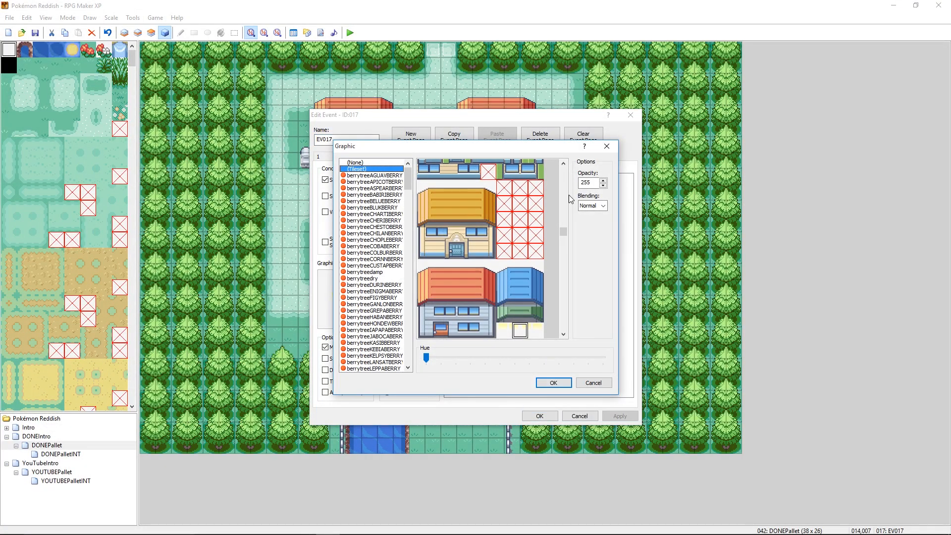
scroll(564, 232, "down", 3)
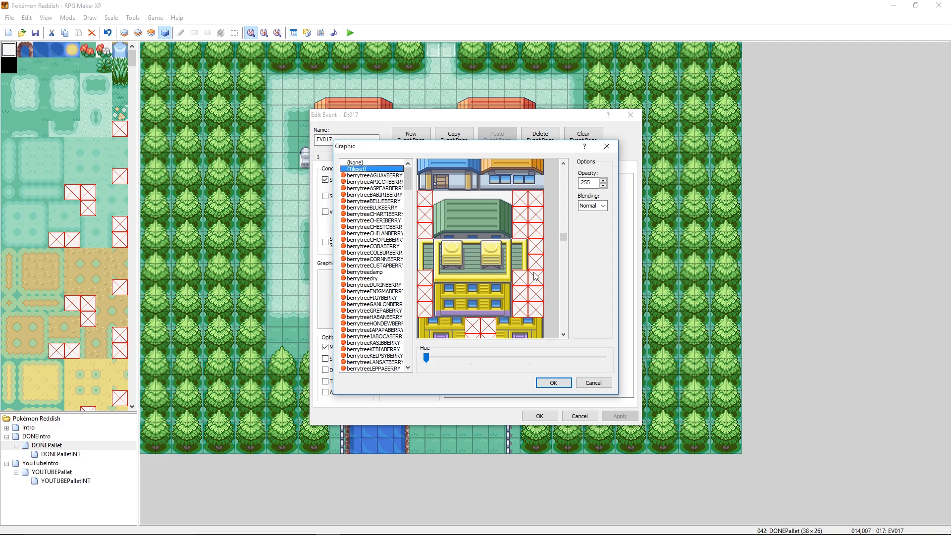
scroll(512, 231, "up", 3)
left_click(505, 199)
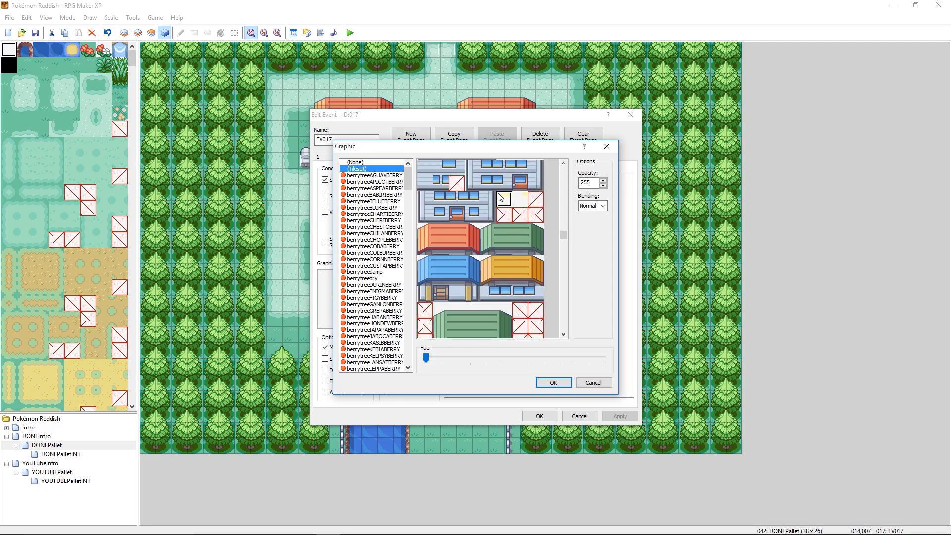
left_click(553, 382)
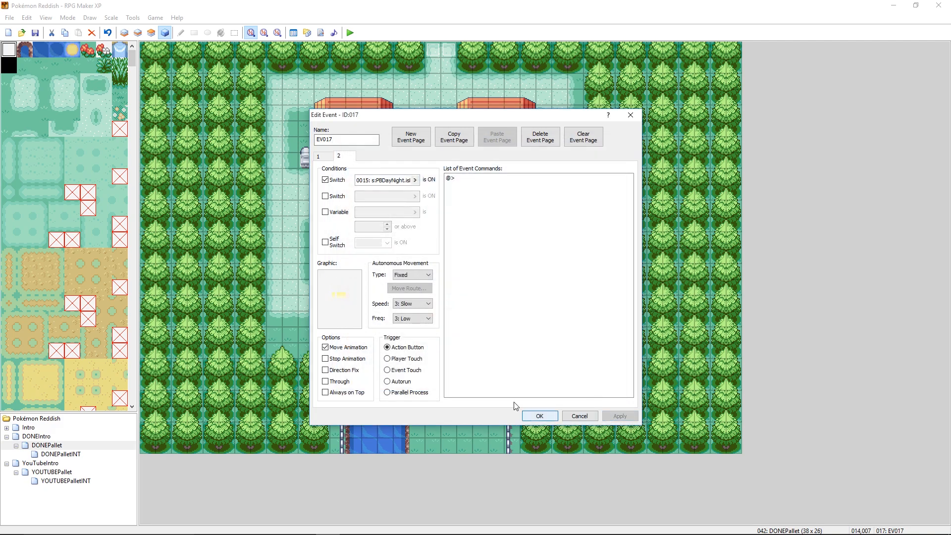
left_click(539, 416)
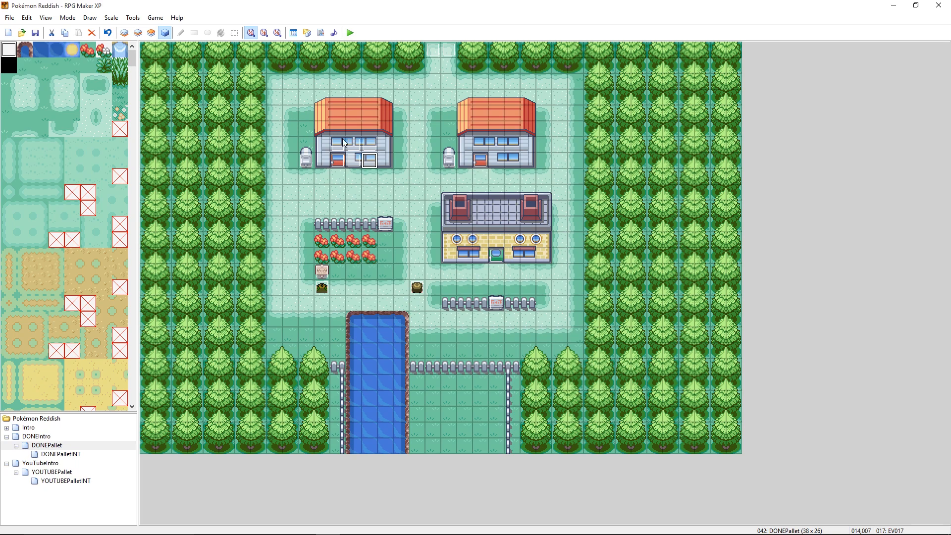
- Review the second page of event EV013 on the first house's first upper window tile
double_click(340, 145)
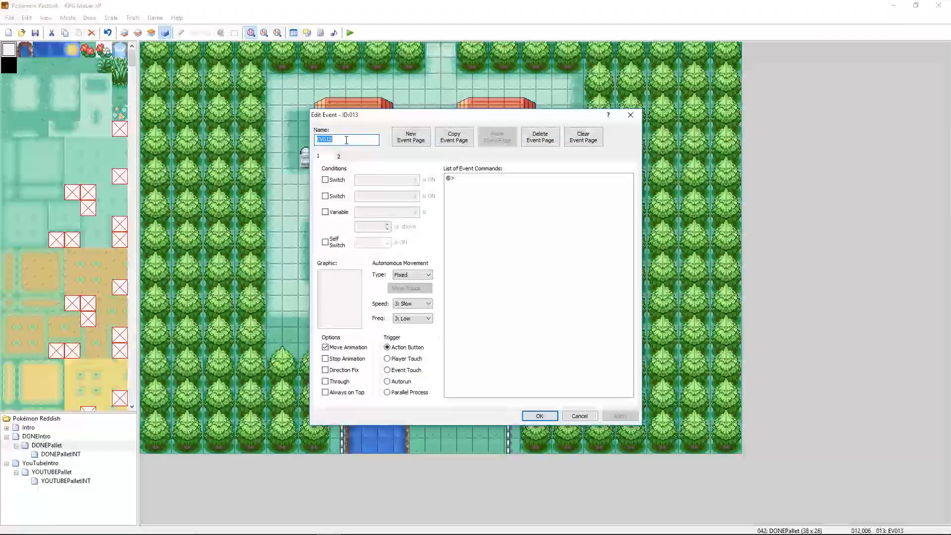
left_click(338, 157)
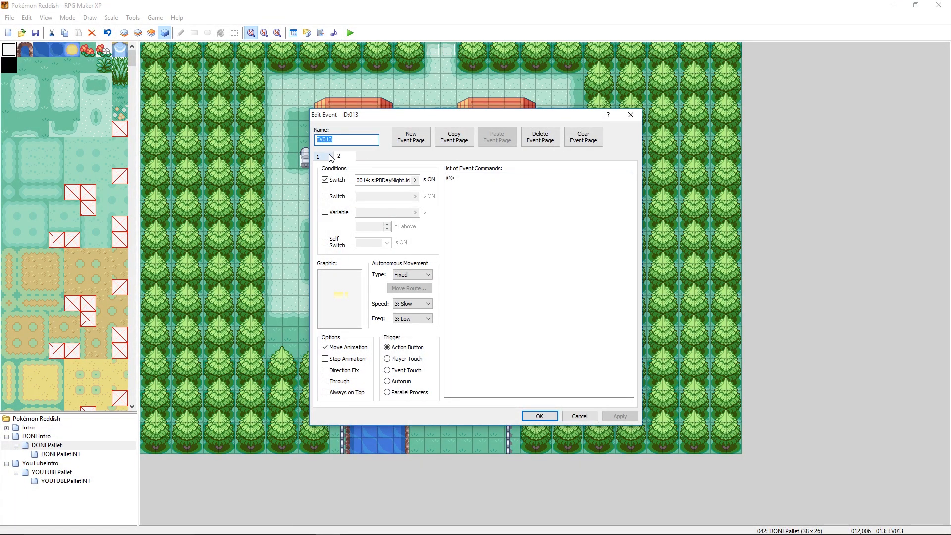
left_click(539, 413)
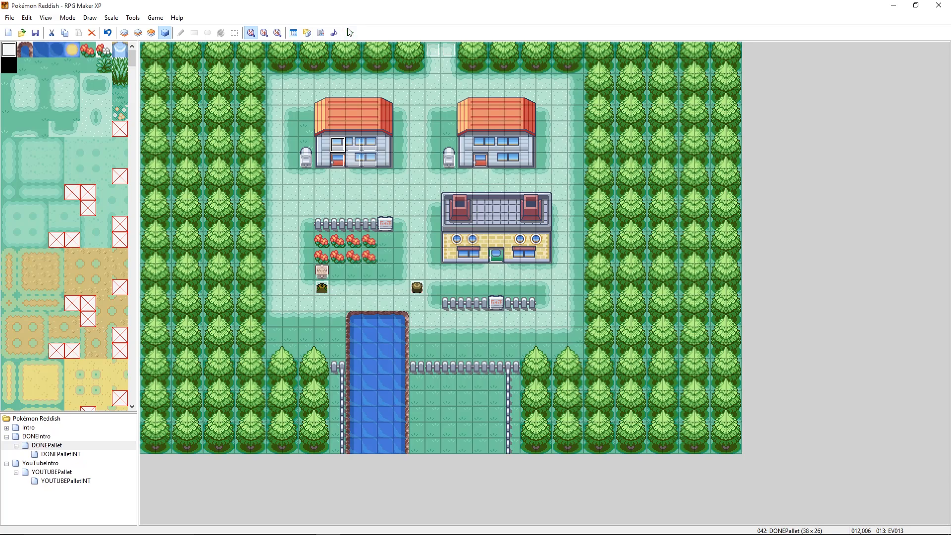
- Playtest the saved game on DONEPallet, inspect the first house's windows at night, and end the playtest
left_click(350, 33)
left_click(451, 291)
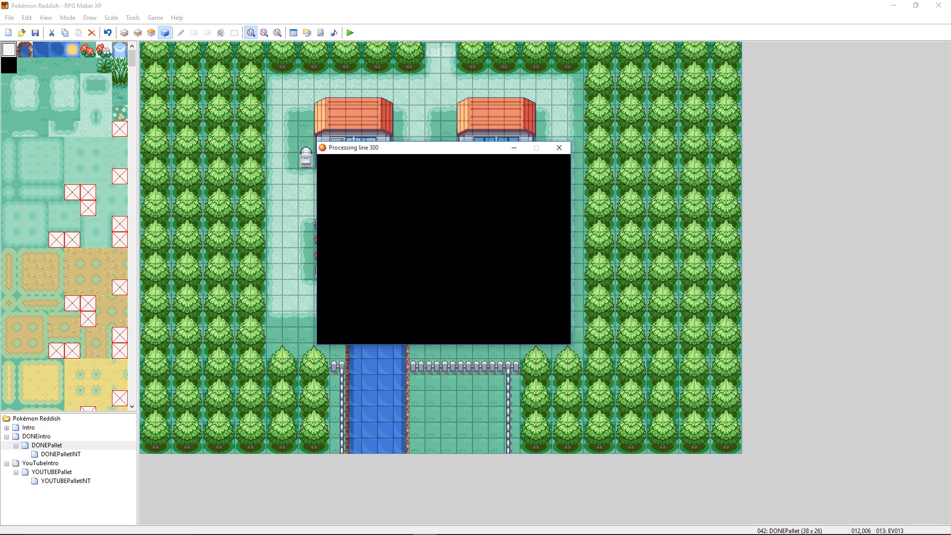
key("Return")
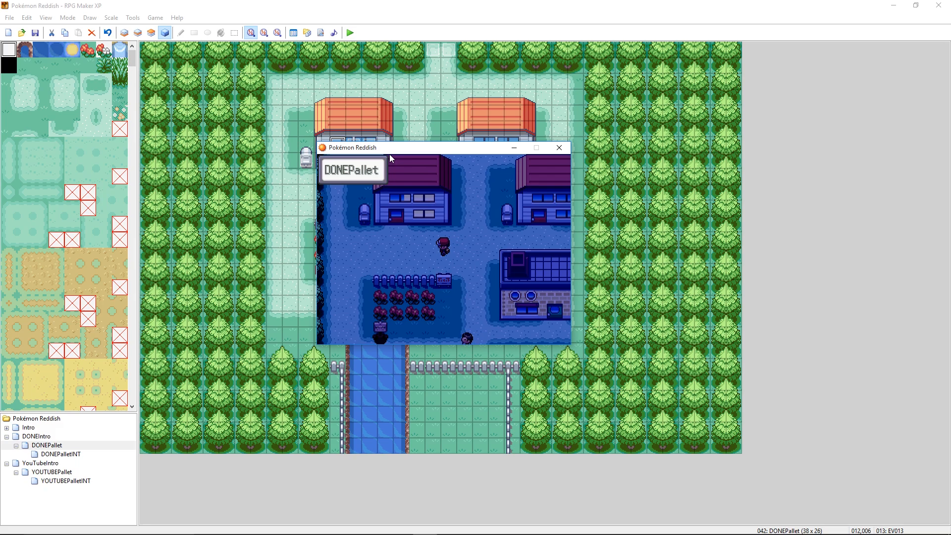
left_click_drag(400, 152, 473, 178)
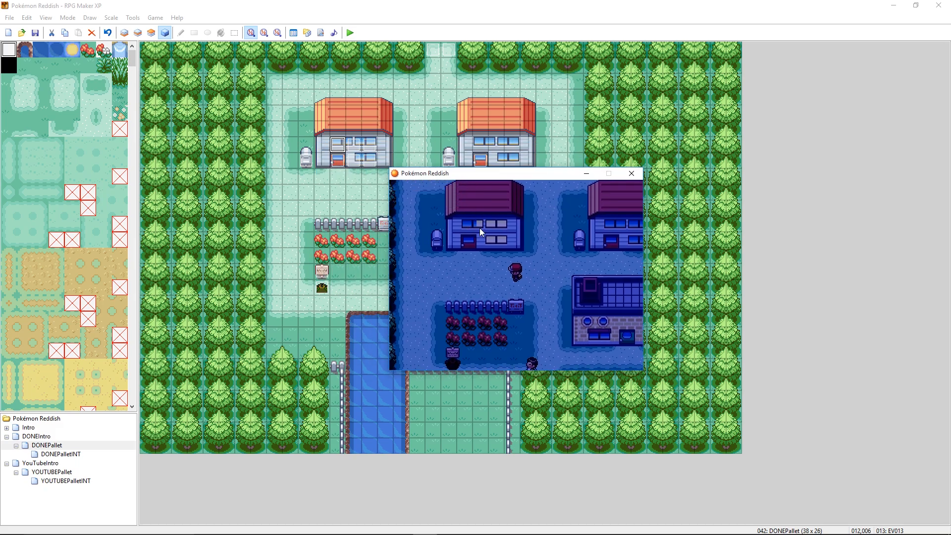
key("alt+F4")
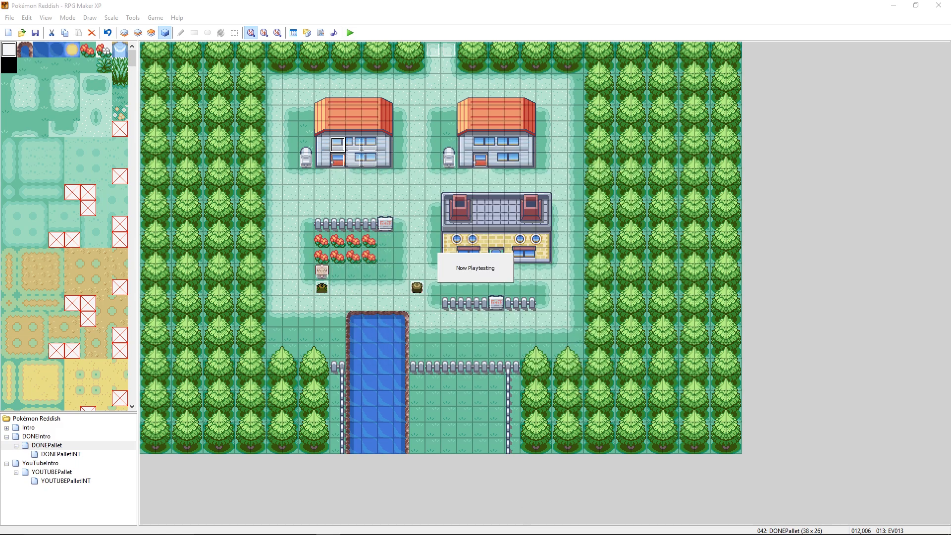
left_click(426, 525)
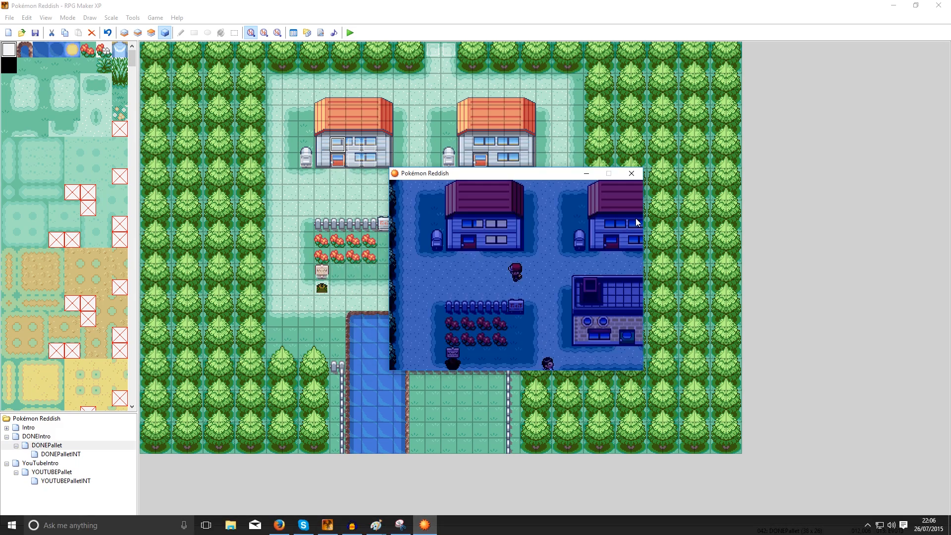
left_click(348, 172)
- Set the second-page condition of event EV013 on the first upper window tile to switch 0015: s:PBDayNight.isNight?
double_click(344, 153)
left_click(341, 158)
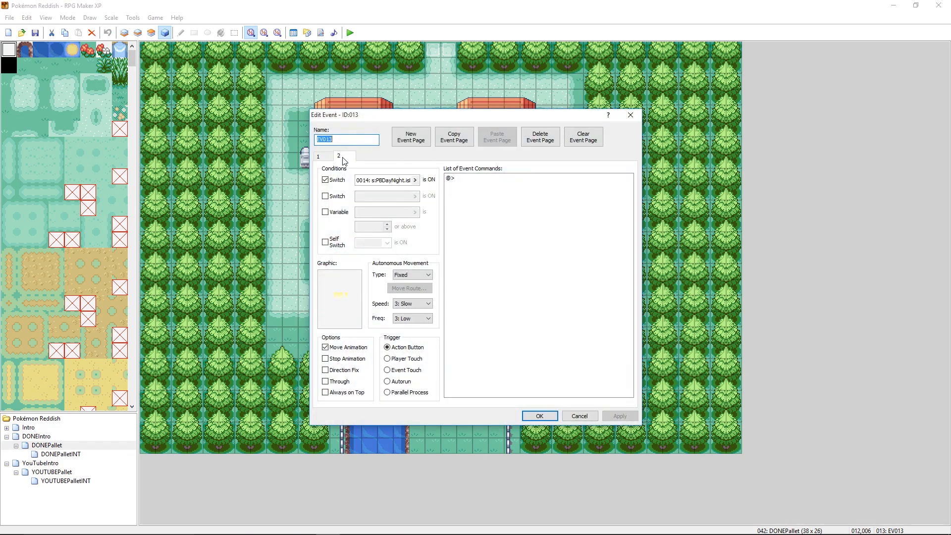
double_click(345, 294)
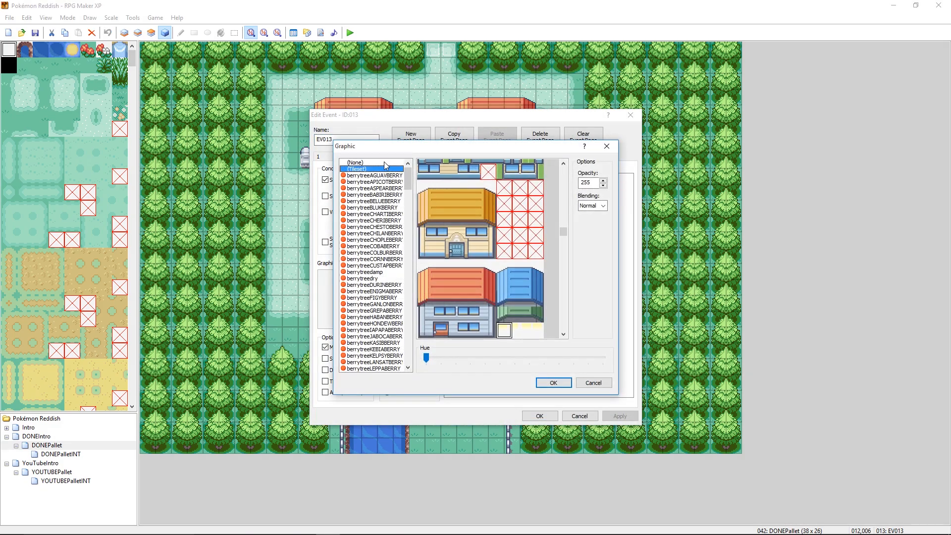
left_click(570, 386)
left_click(414, 180)
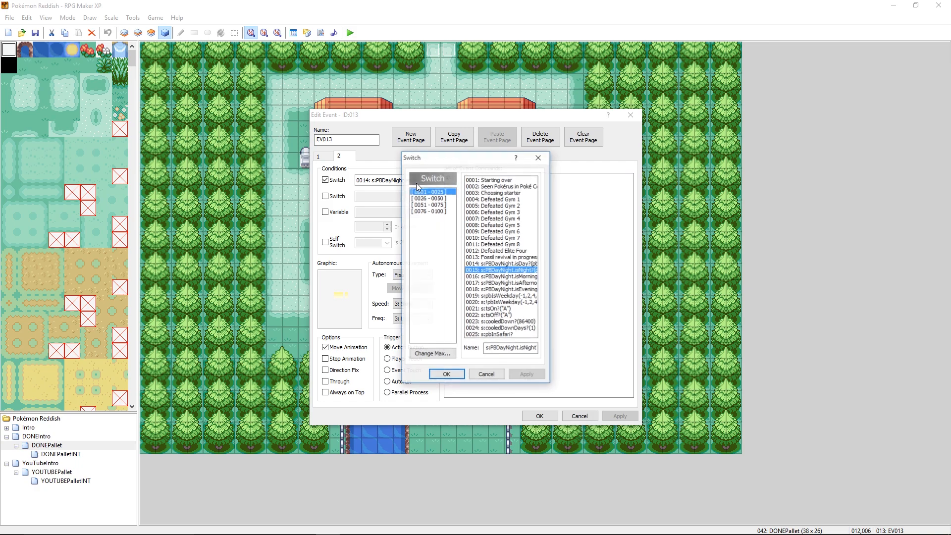
left_click(503, 270)
left_click(446, 375)
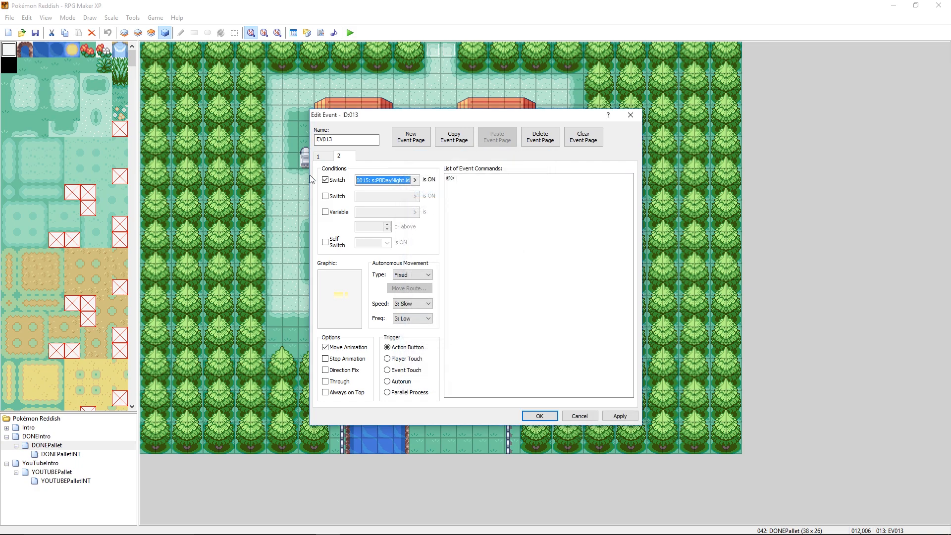
- Check event EV013's first page and its second-page tile graphic, keep the selected yellow tile, and save the event
left_click(320, 157)
left_click(342, 157)
double_click(338, 307)
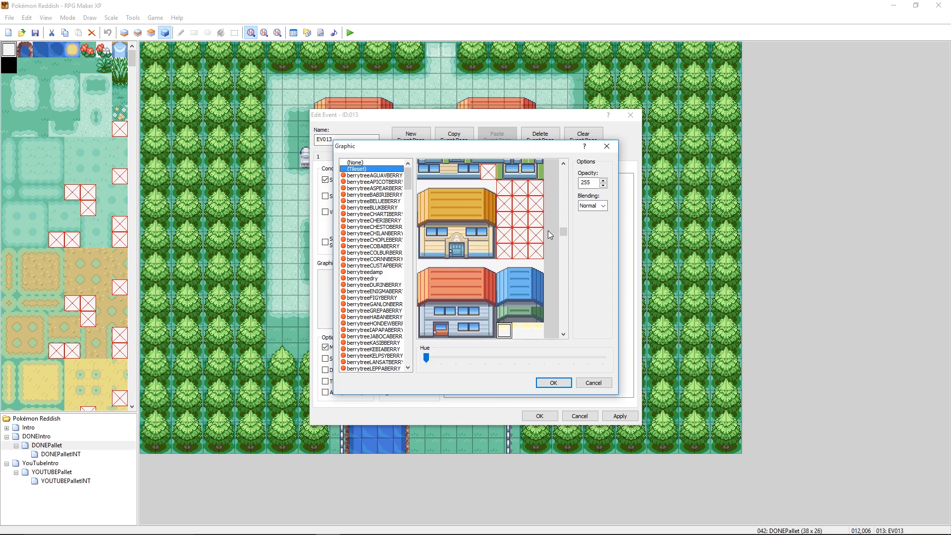
left_click_drag(563, 233, 565, 236)
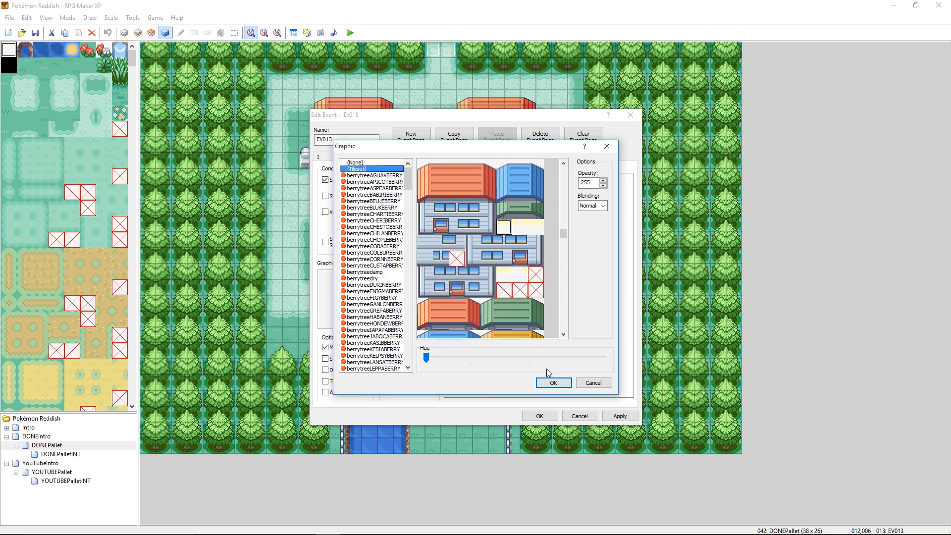
left_click(548, 382)
left_click(539, 416)
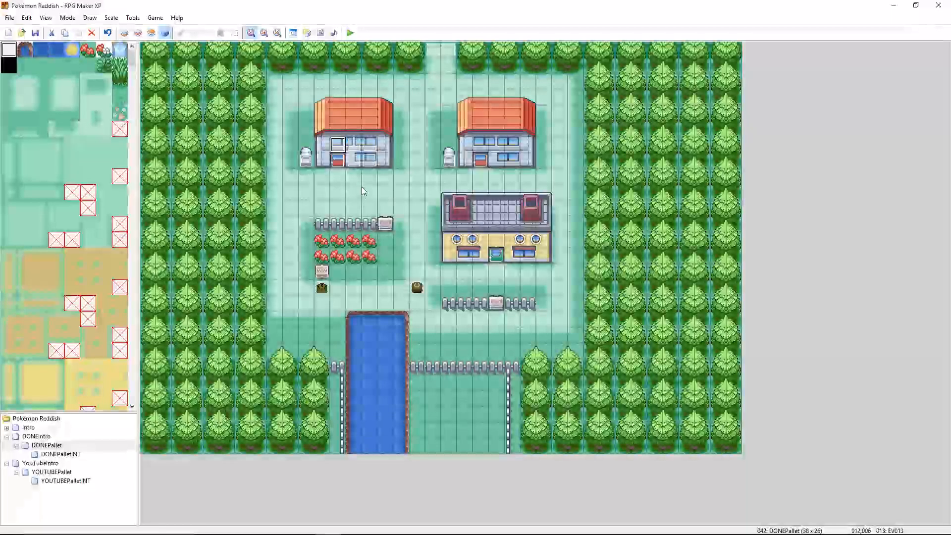
- Compare both pages of events EV013 and EV014 on the first house's upper windows, checking their switch conditions and graphics
double_click(353, 145)
left_click(339, 157)
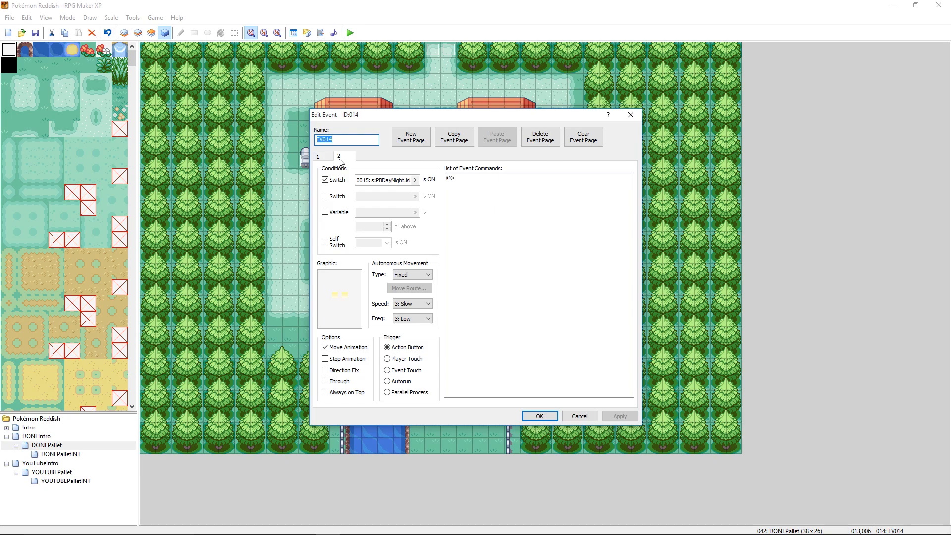
left_click(319, 157)
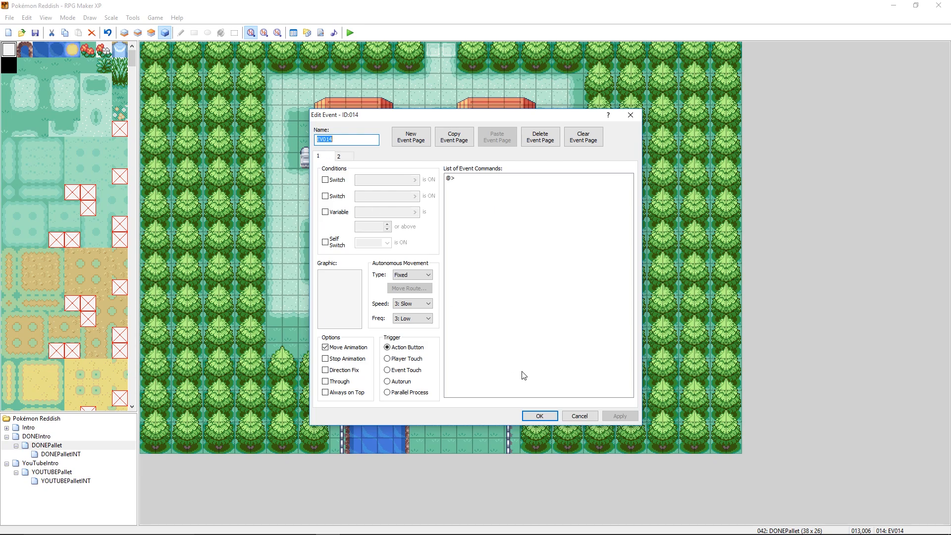
left_click(578, 416)
right_click(338, 145)
left_click(347, 151)
left_click(340, 157)
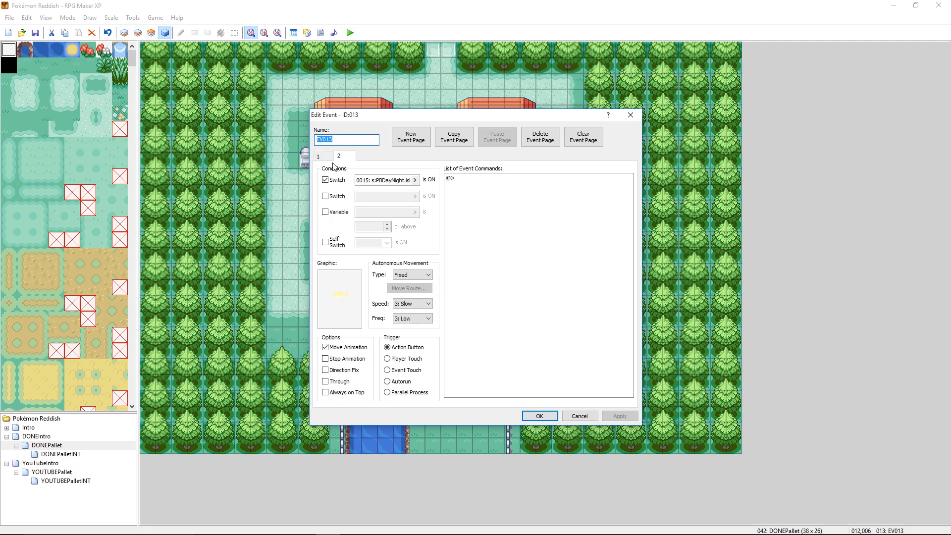
left_click(327, 159)
left_click(536, 417)
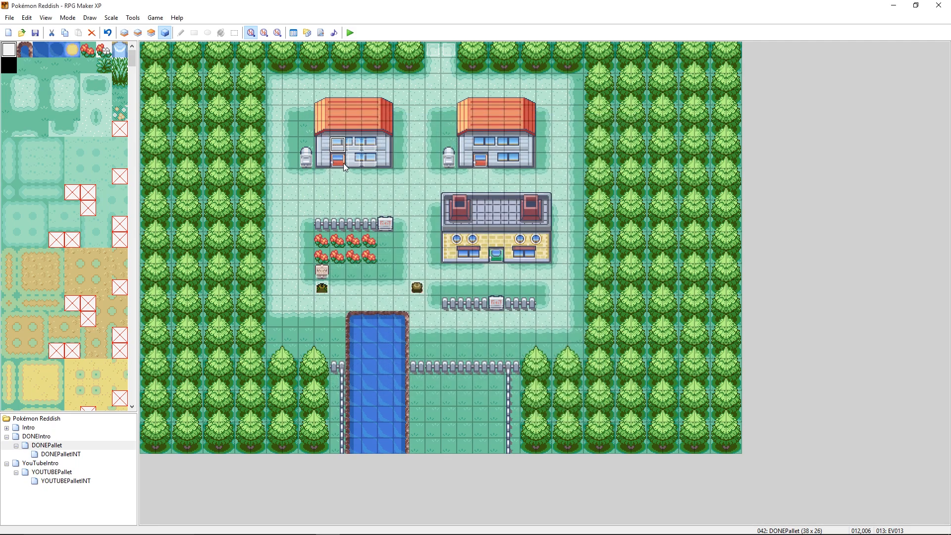
right_click(412, 146)
left_click(434, 151)
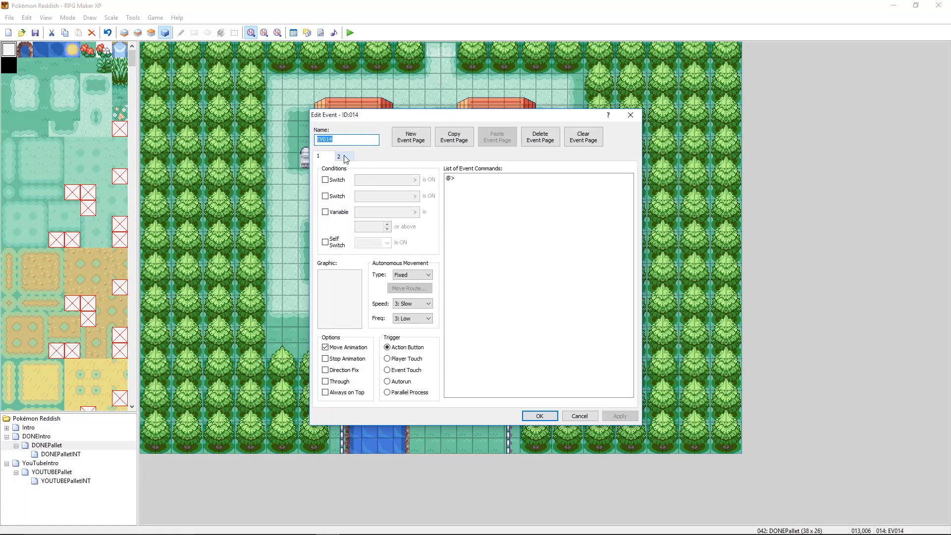
left_click(345, 158)
left_click(539, 416)
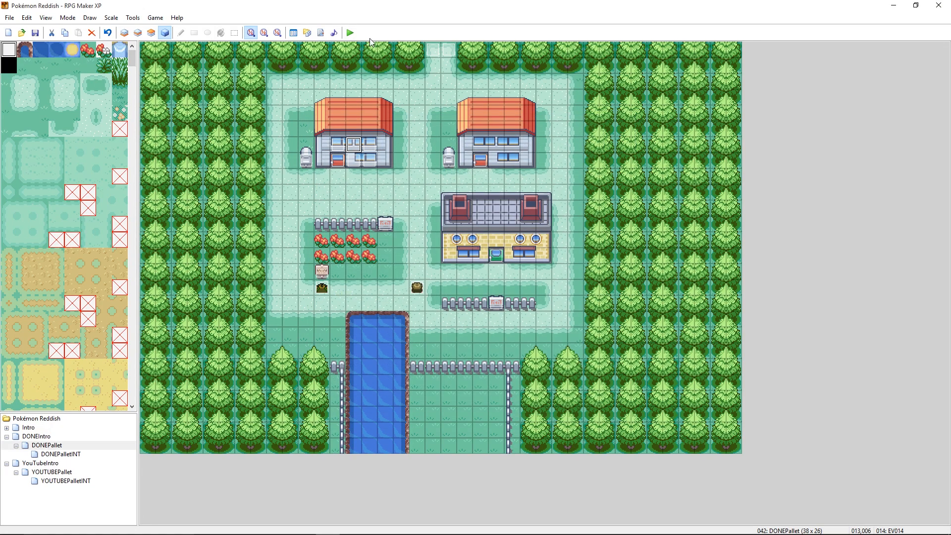
- Start a new playtest, load the saved game, and walk the character up to the first house on DONEPallet
left_click(350, 32)
left_click(442, 292)
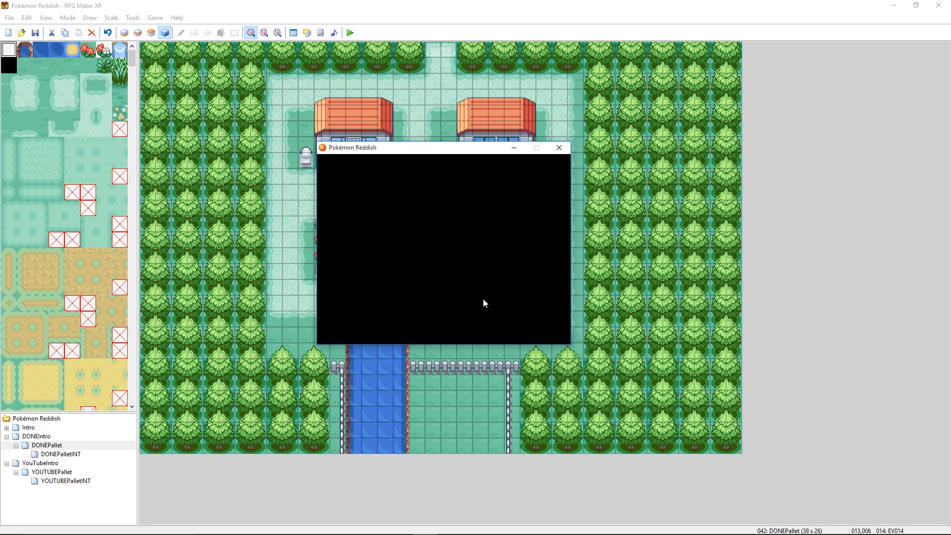
key("Return")
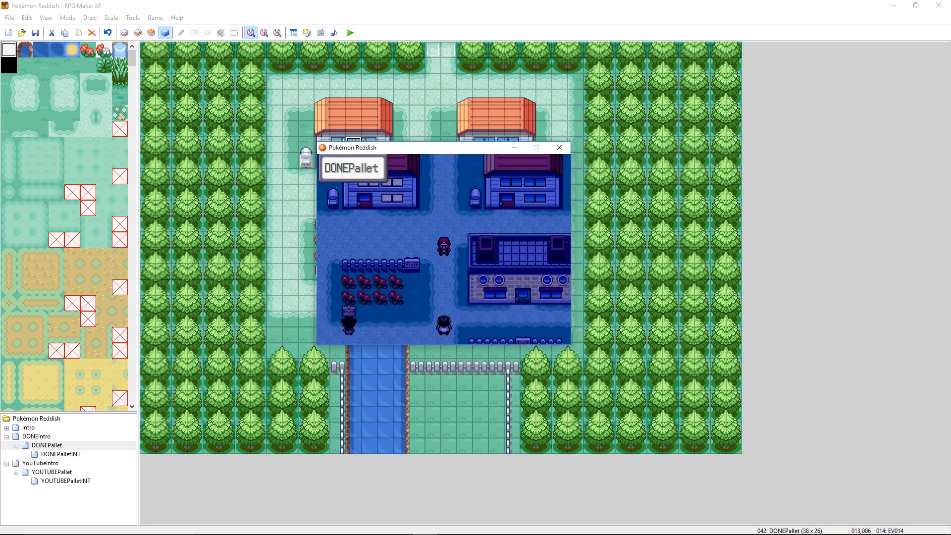
key("Left")
key("Up")
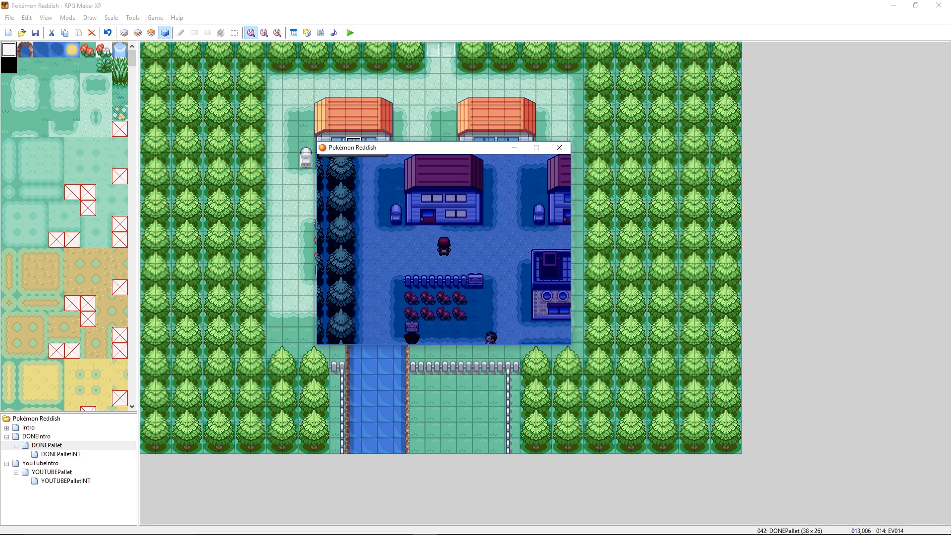
key("Up")
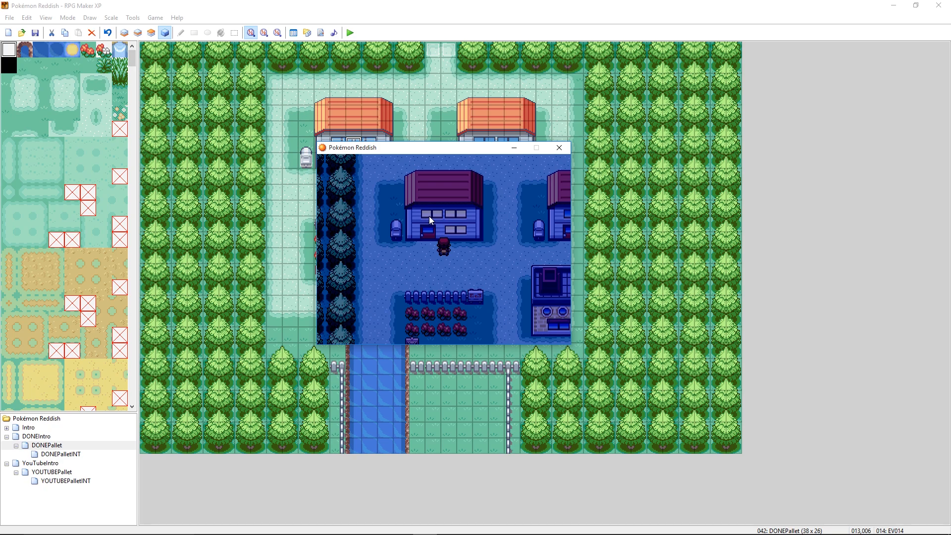
- Walk the character back and forth between the two houses to compare their windows at night
key("Right")
key("Down")
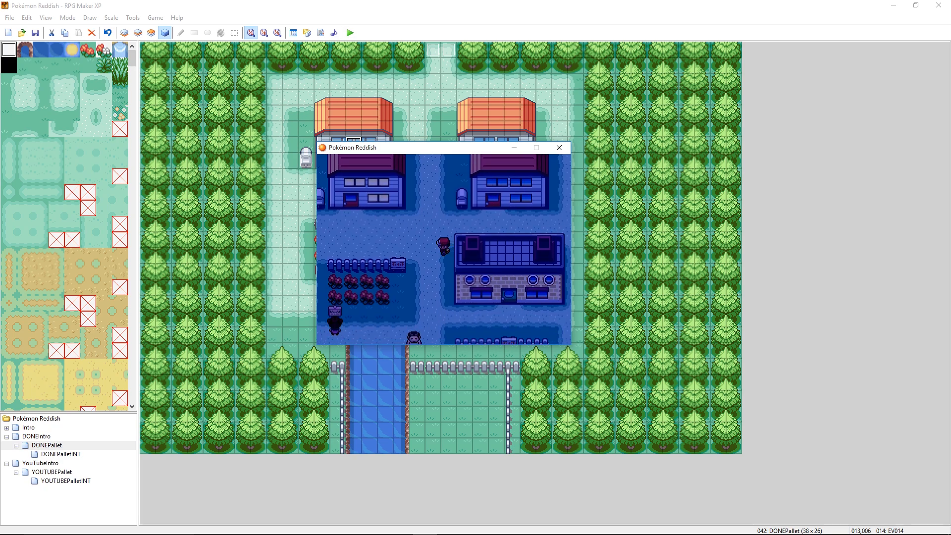
key("Left")
key("Up")
key("Left")
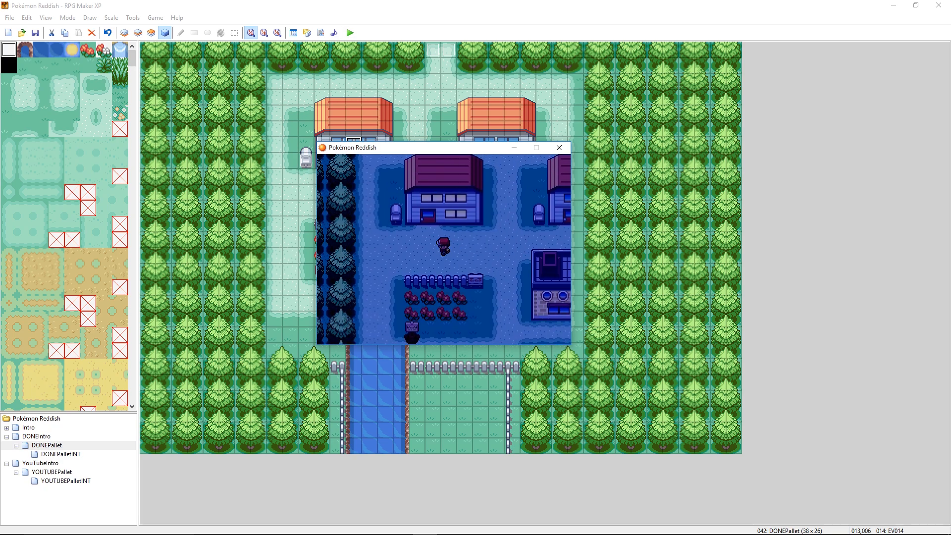
key("Right")
key("Down")
key("Left")
key("Right")
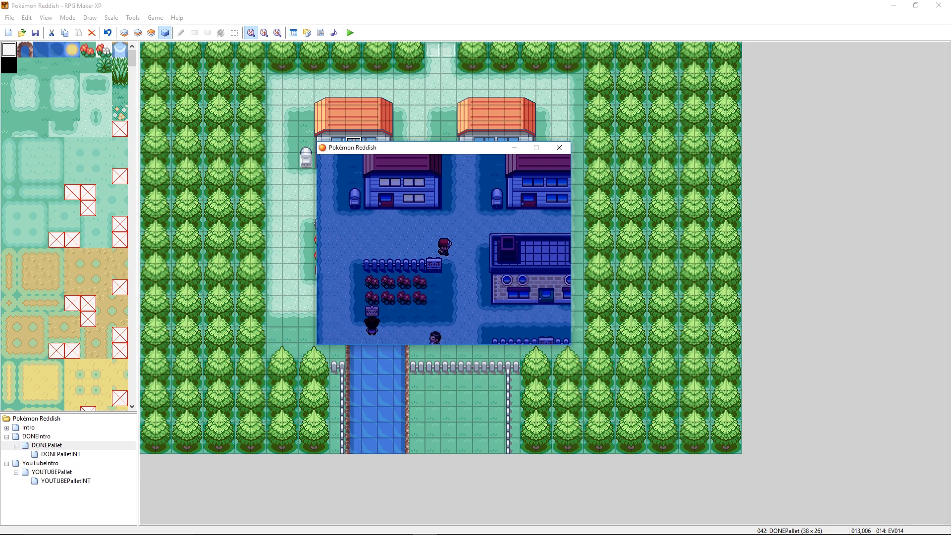
key("Left")
key("Up")
key("Right")
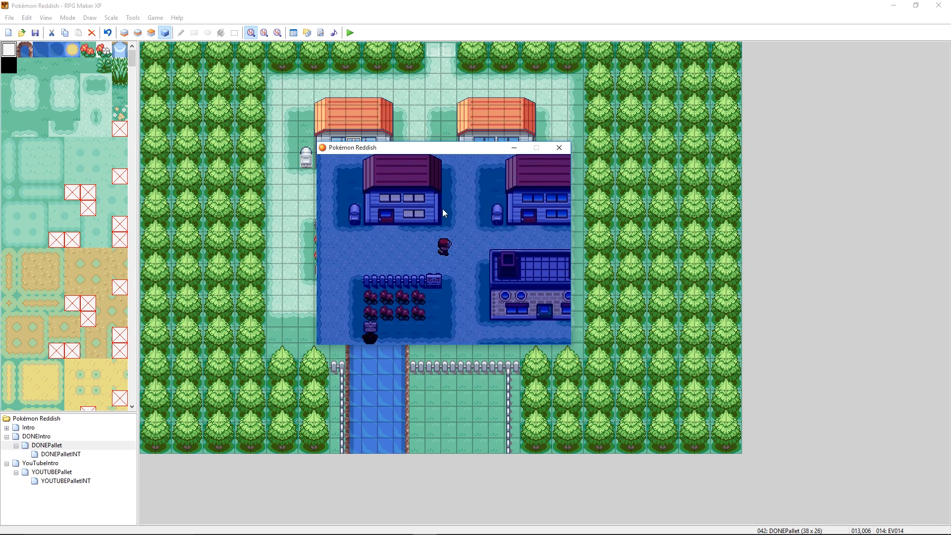
- Walk the character left along the first house to check its windows at night, and close the playtest
key("Left")
key("Left")
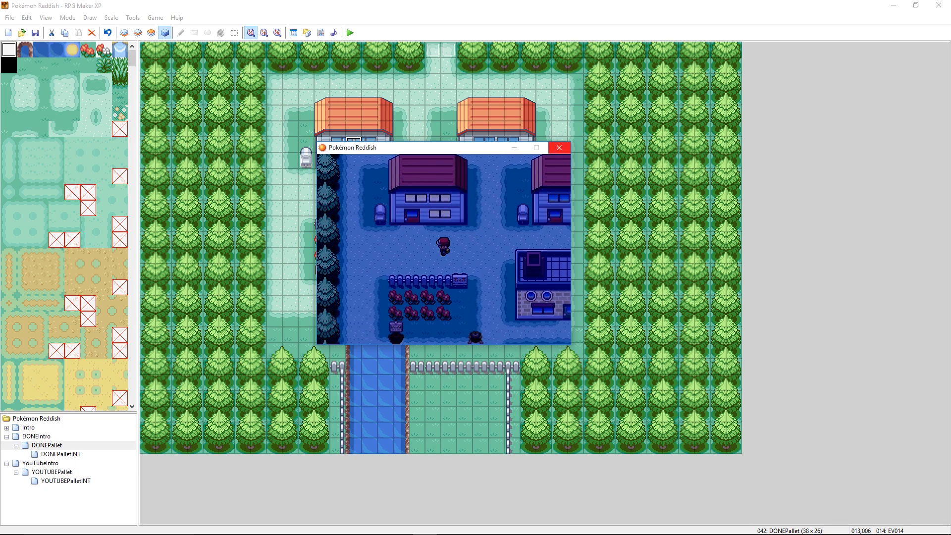
left_click(557, 148)
- Rename event EV013 on the first house's upper windows to RegularTone, copy the name, and save the event
right_click(336, 146)
left_click(366, 151)
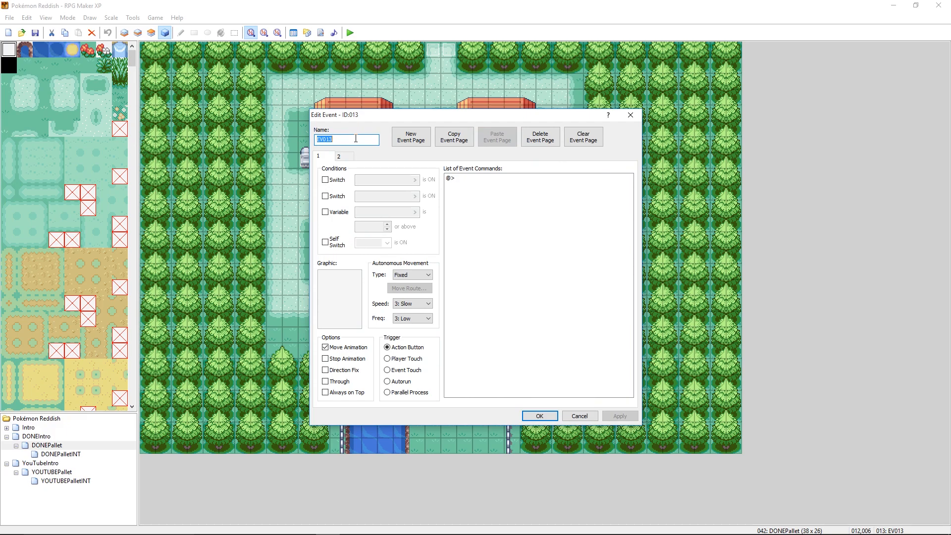
type("RegularTone")
left_click_drag(369, 141, 272, 135)
key("ctrl+c")
left_click(614, 416)
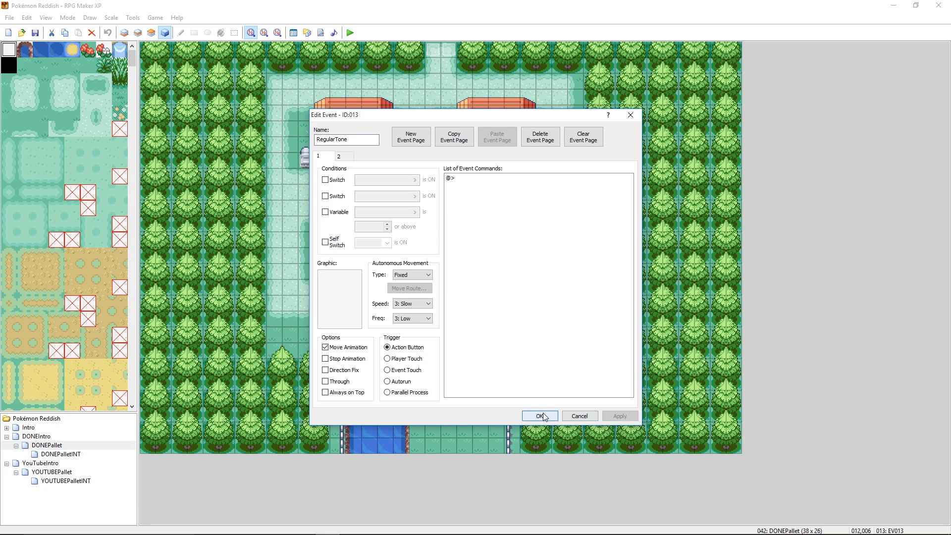
left_click(539, 416)
- Rename the other two upper-window events, EV014 and EV015, to RegularTone
right_click(349, 138)
left_click(364, 144)
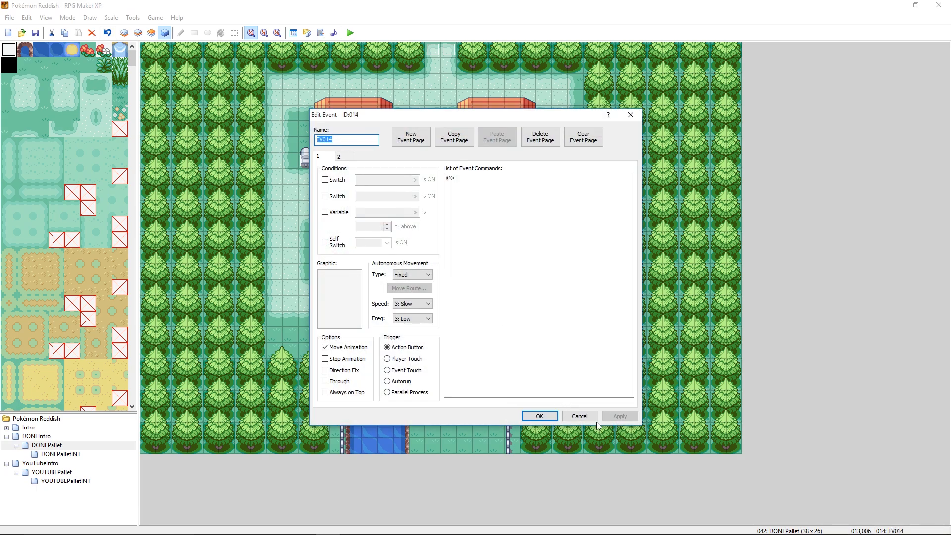
left_click(540, 416)
right_click(373, 154)
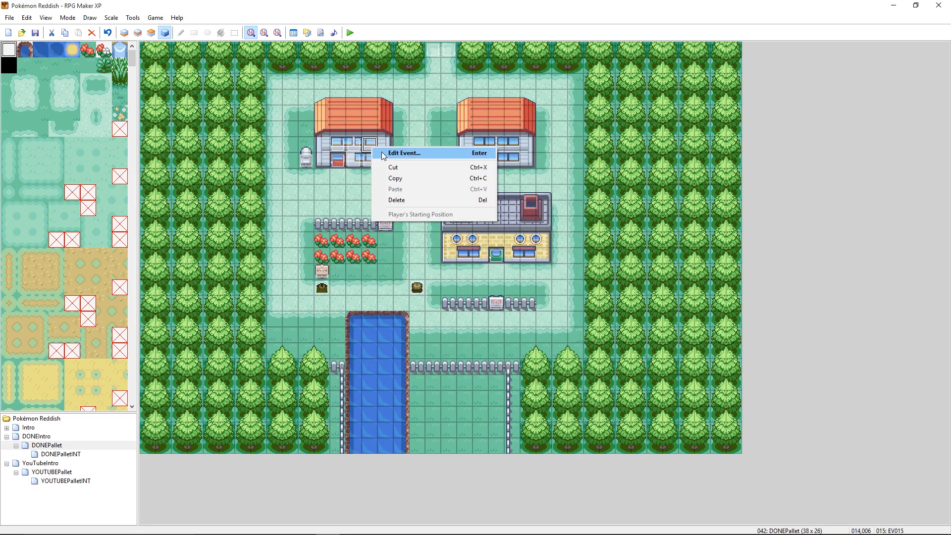
left_click(391, 153)
key("ctrl+v")
left_click(539, 416)
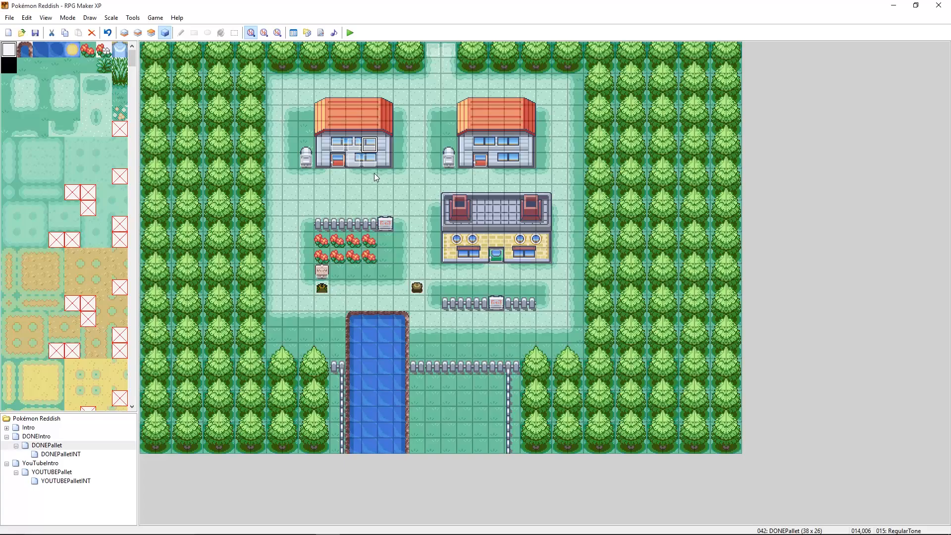
- Rename events EV016 and EV017 on the first house's lower windows to RegularTone
right_click(358, 169)
left_click(364, 168)
key("ctrl+v")
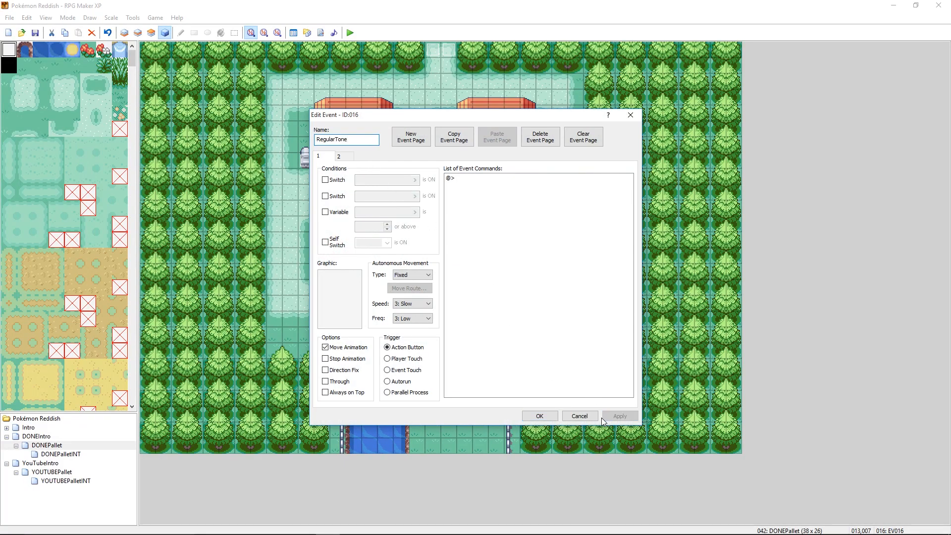
left_click(539, 415)
right_click(373, 163)
left_click(379, 169)
key("ctrl+v")
left_click(619, 416)
left_click(539, 415)
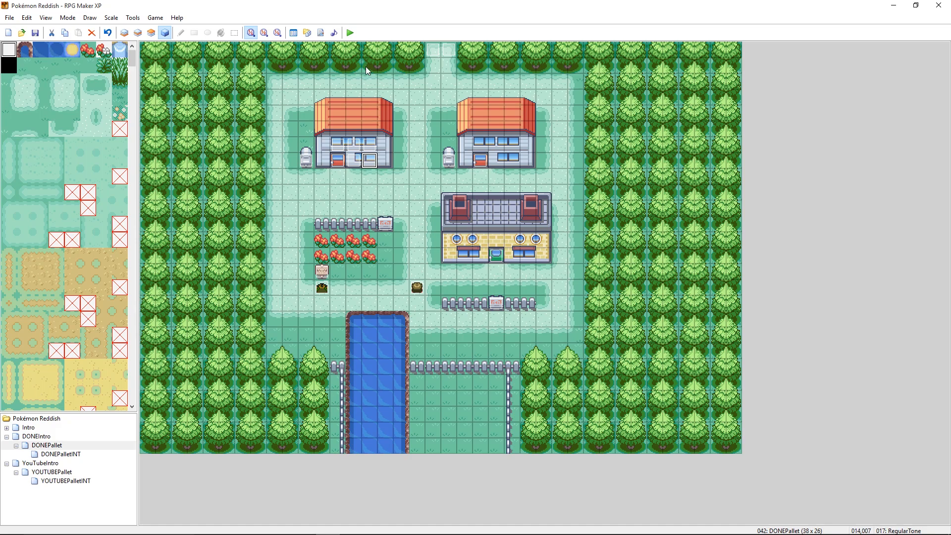
- Start a playtest, saving the project changes, and continue the saved game on DONEPallet
left_click(399, 108)
left_click(350, 32)
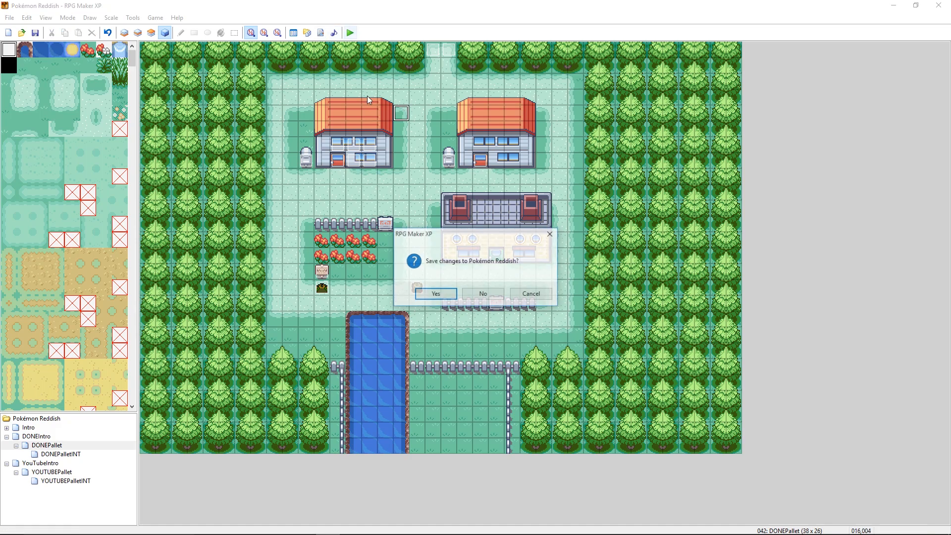
left_click(436, 293)
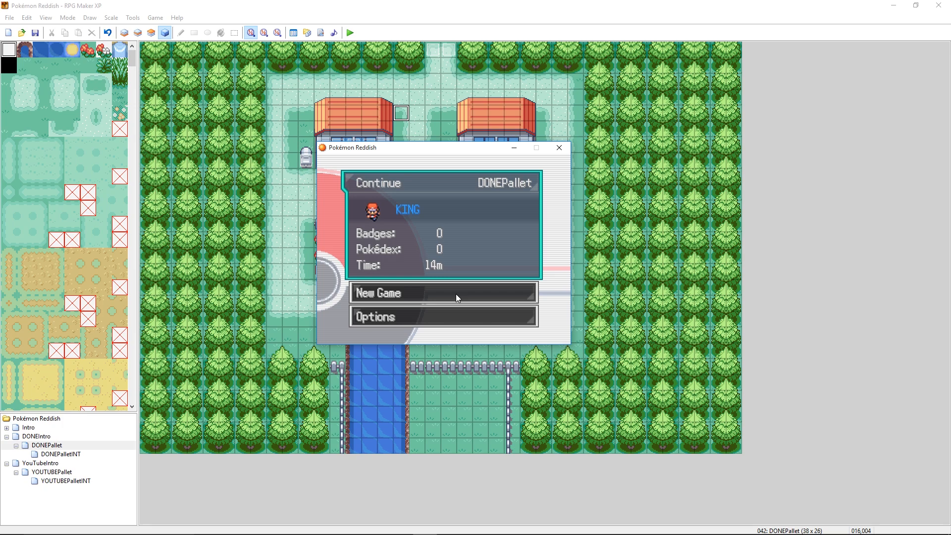
key("Return")
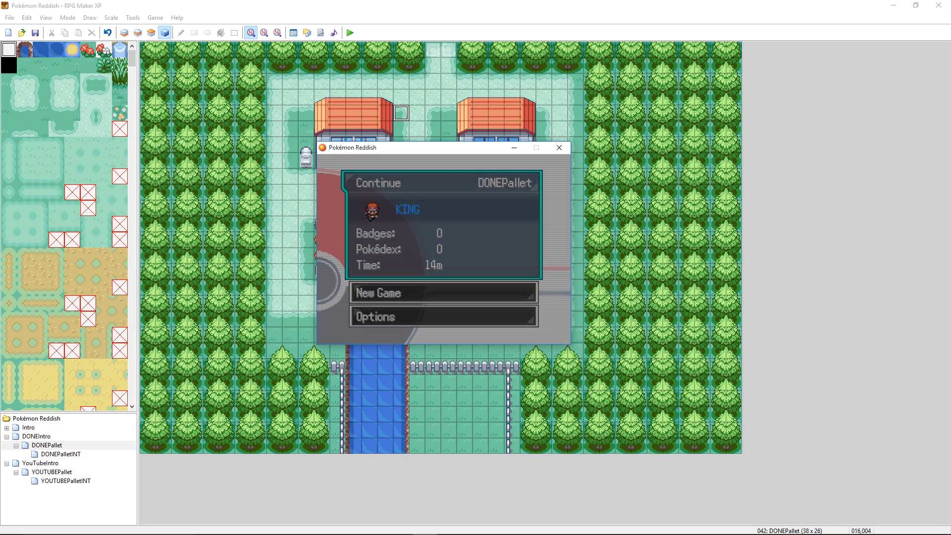
- Walk the character around in front of the first house to check its windows at night, and close the playtest
key("Left")
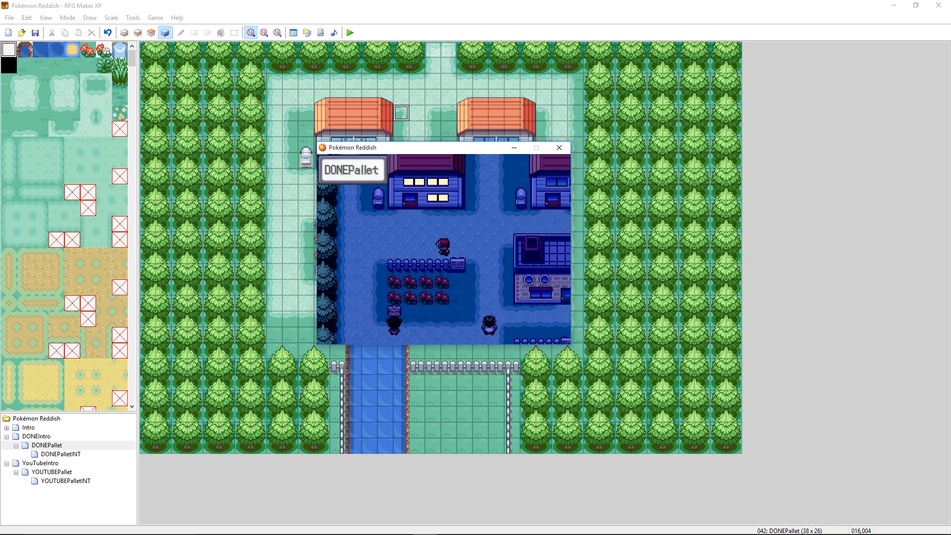
key("Up")
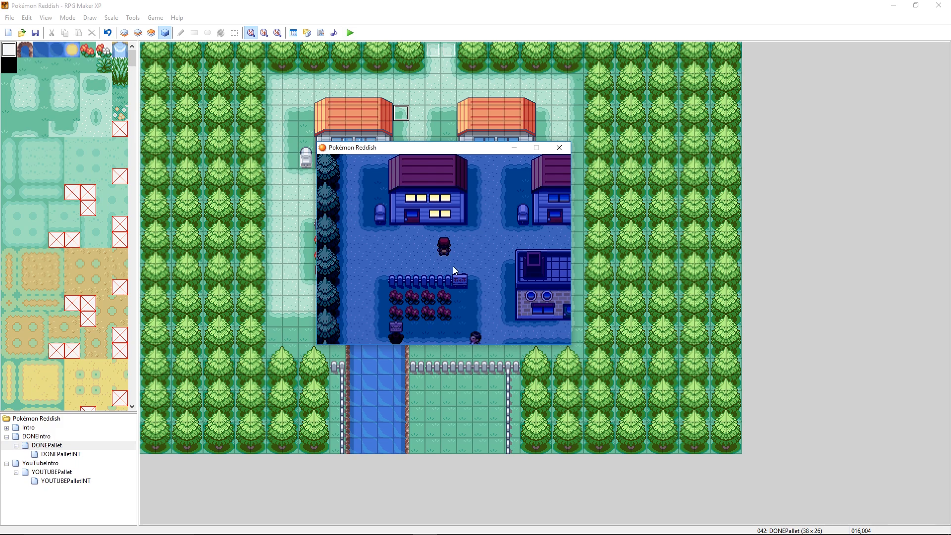
key("Left")
key("Right")
key("Left")
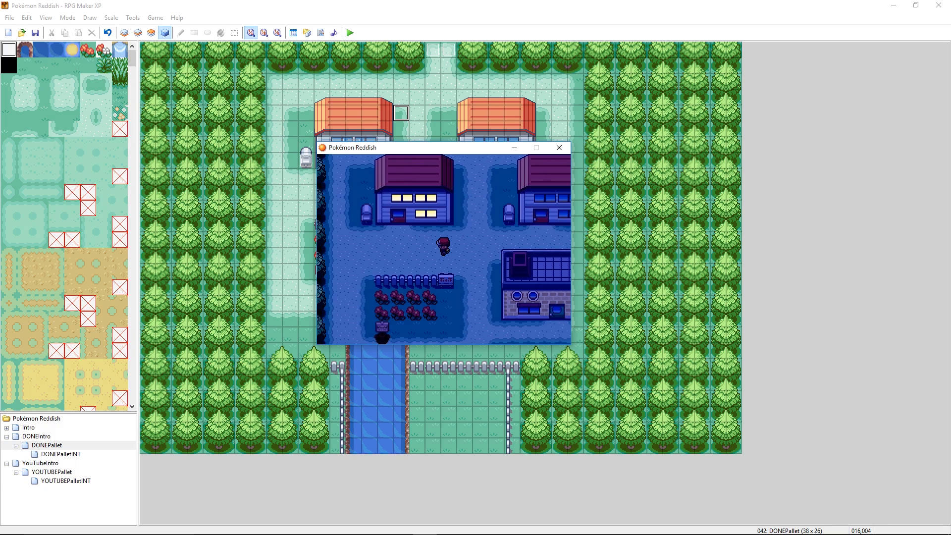
key("Down")
key("Up")
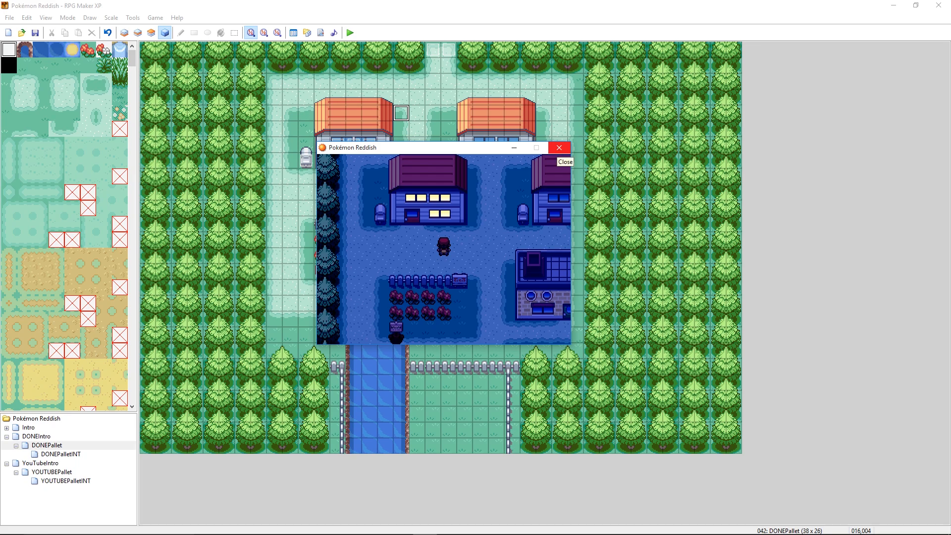
left_click(558, 148)
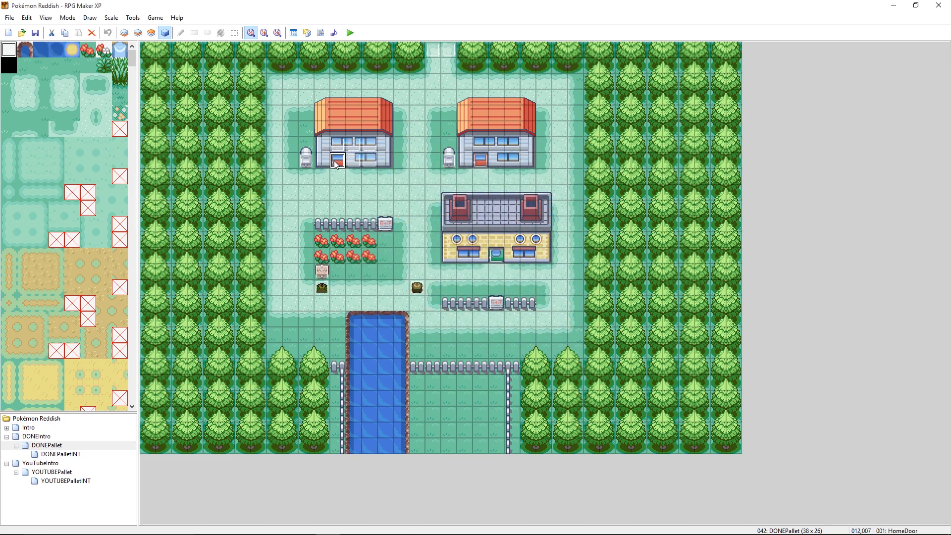
- Switch to Paint and open the doors5 image from the project's Graphics > Characters folder
mouse_move(376, 525)
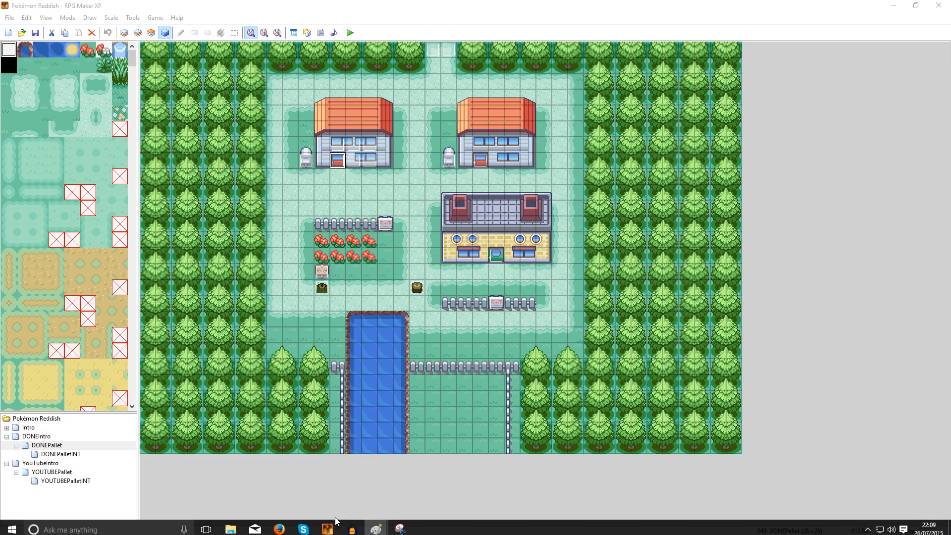
left_click(336, 485)
left_click(14, 17)
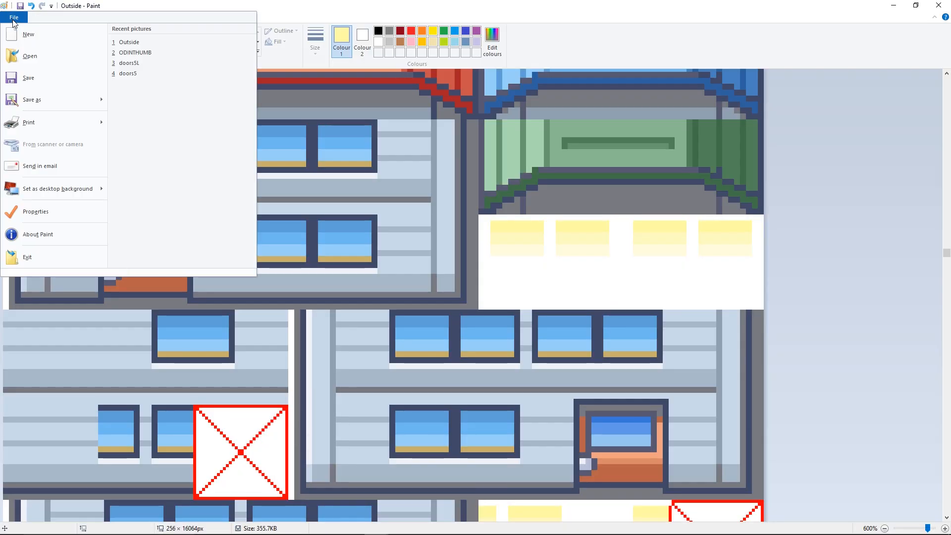
left_click(30, 57)
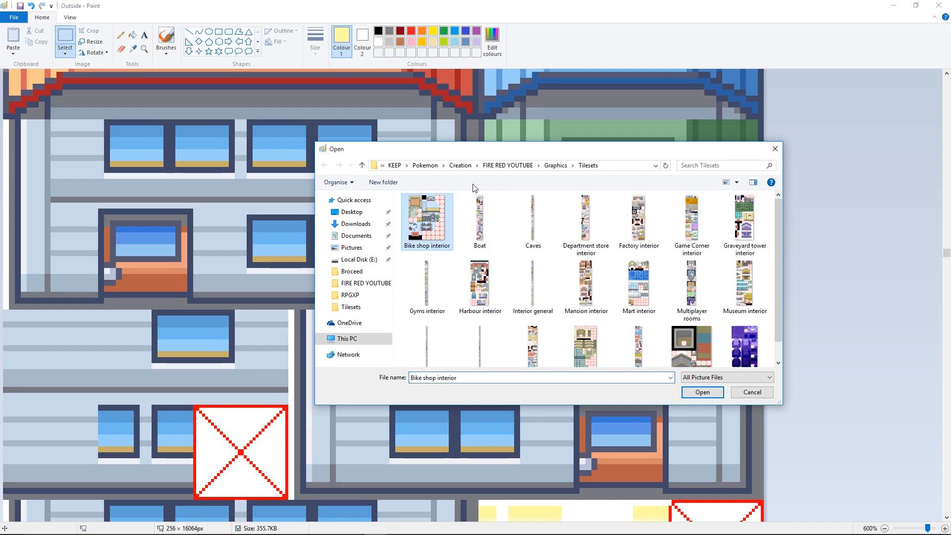
left_click(555, 165)
double_click(414, 253)
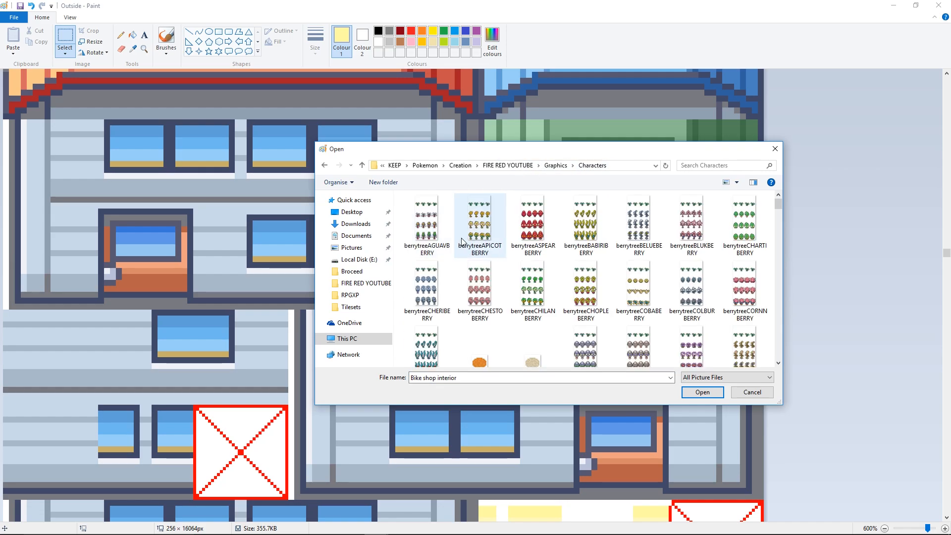
left_click(480, 218)
scroll(575, 270, "down", 5)
scroll(576, 269, "down", 5)
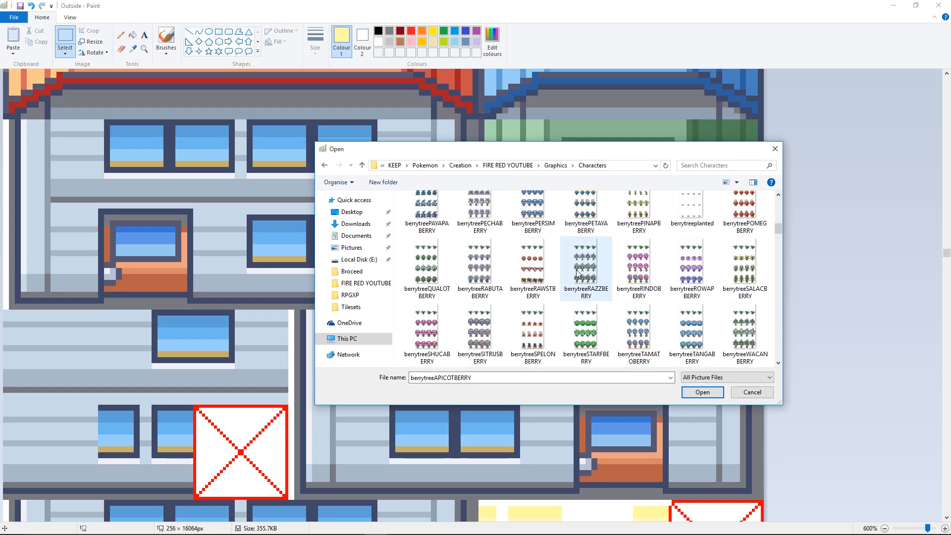
scroll(465, 291, "down", 2)
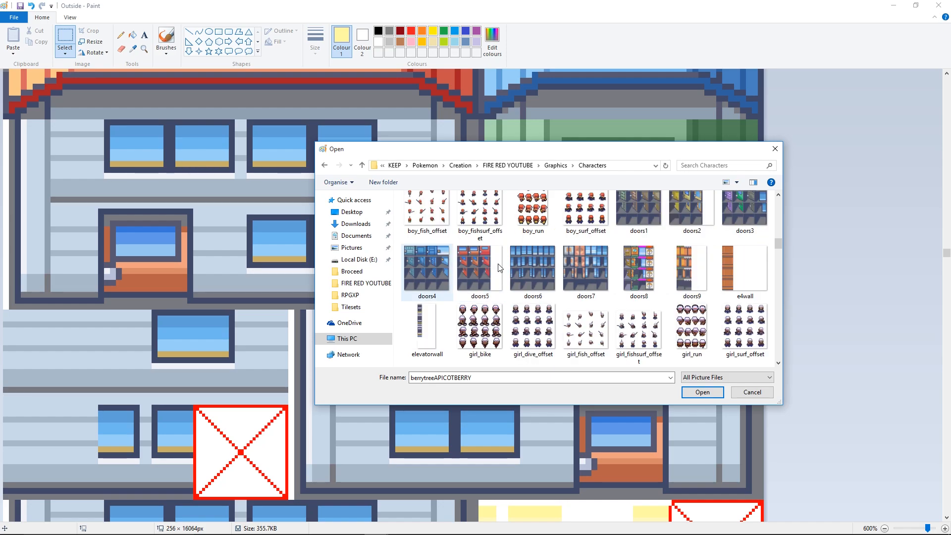
double_click(477, 262)
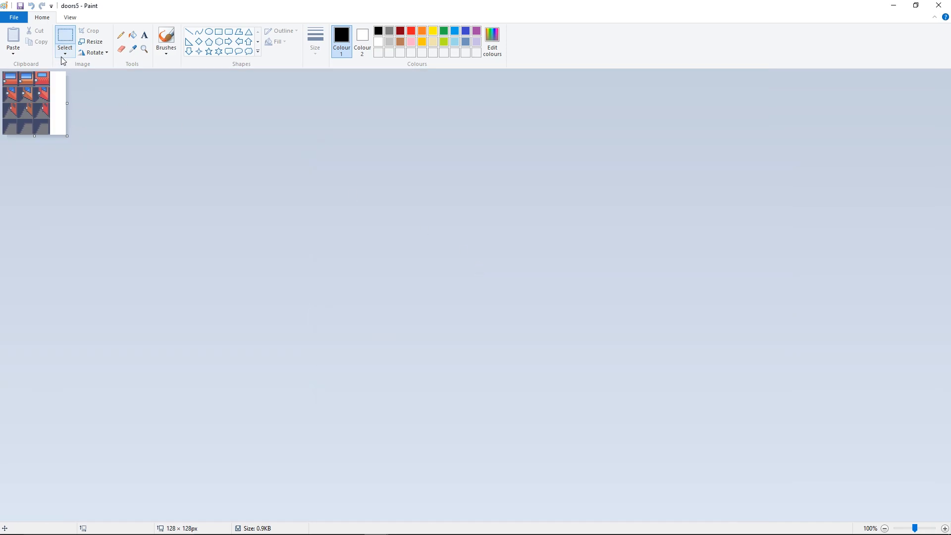
- Paste the yellow window shading sample into the blank white area beside the door sprites in doors5
left_click(15, 19)
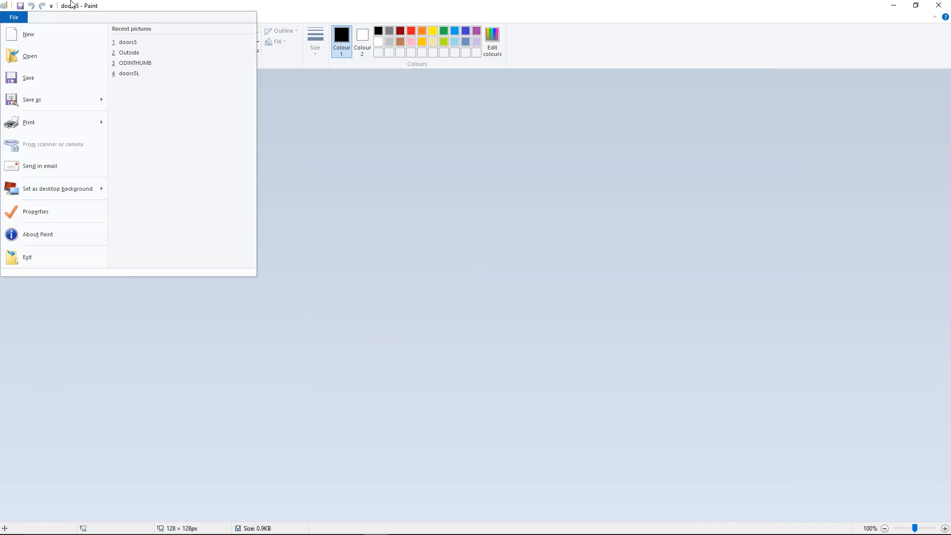
left_click(74, 5)
left_click(70, 17)
left_click(12, 39)
left_click(13, 40)
left_click(13, 40)
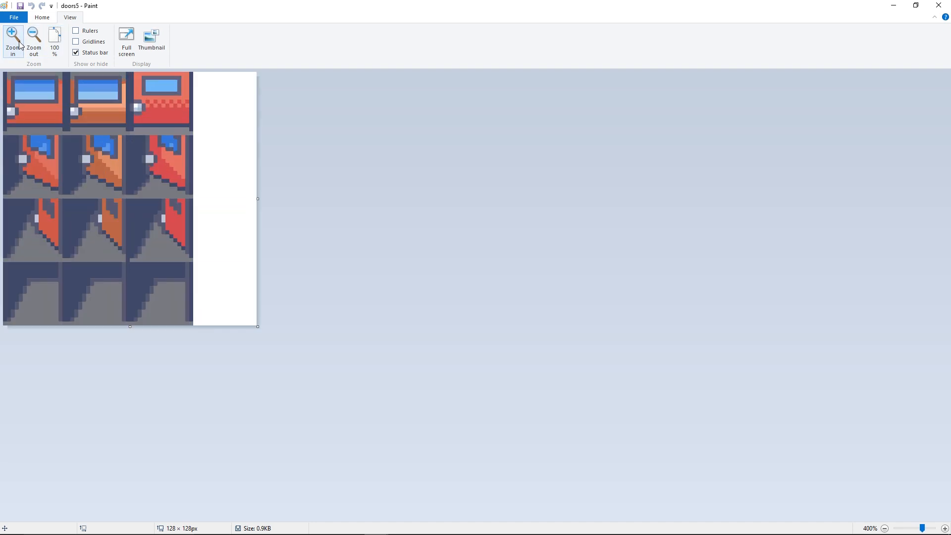
left_click(19, 44)
left_click(19, 44)
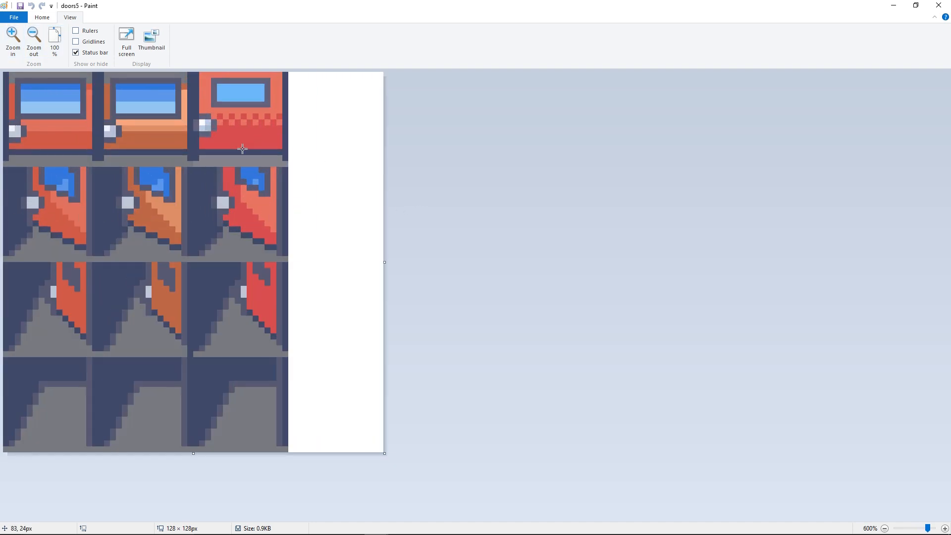
mouse_move(376, 524)
key("ctrl+v")
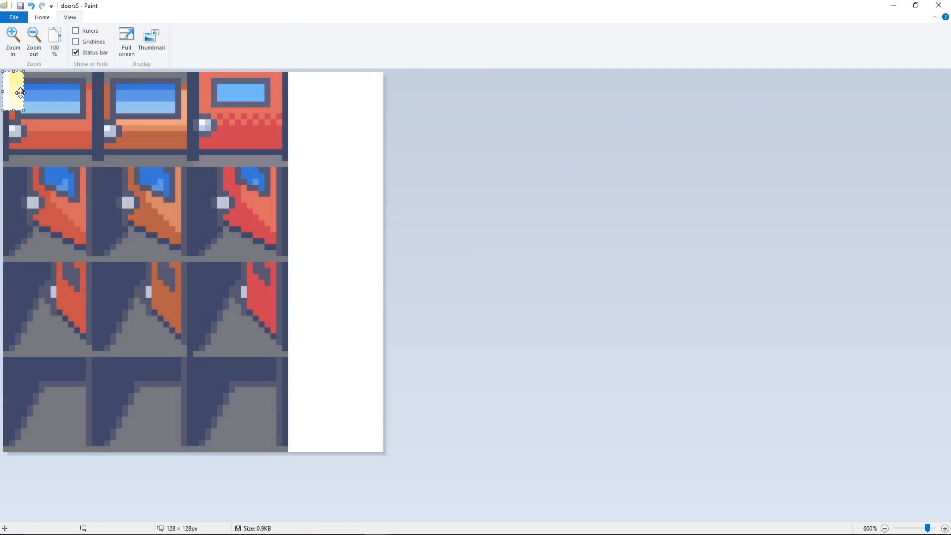
left_click_drag(20, 91, 336, 170)
- Fill the three blue bands of the first closed door's window with the sample's yellow tones, palest in the lowest band
left_click(42, 17)
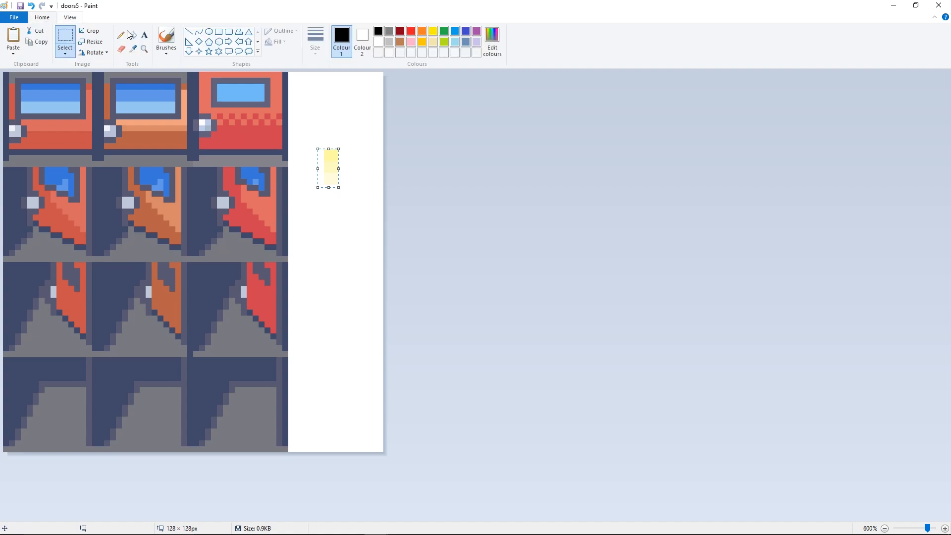
left_click(130, 49)
left_click(334, 180)
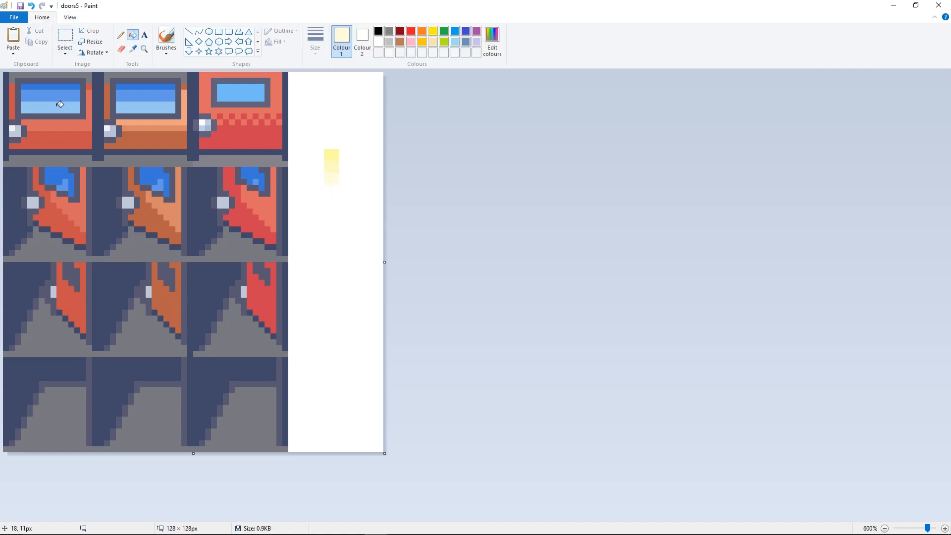
left_click(58, 104)
left_click(123, 39)
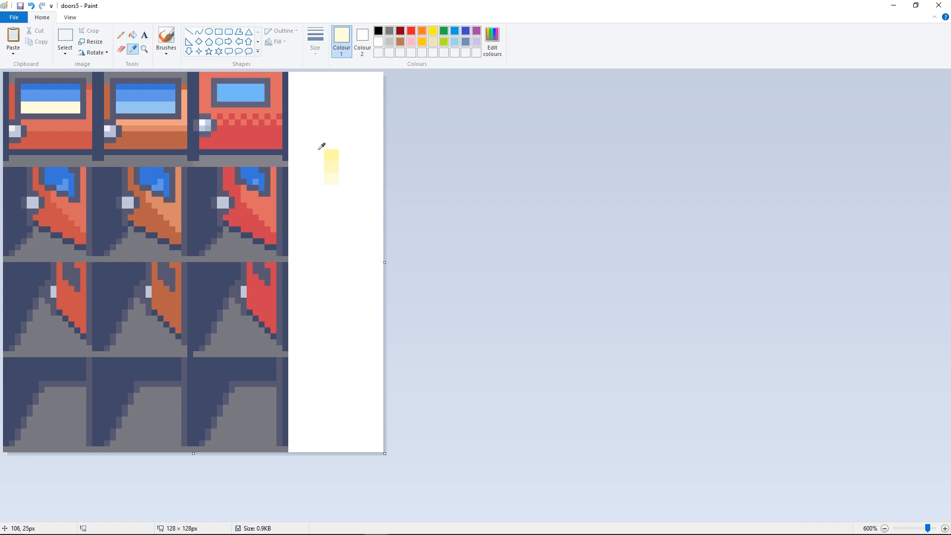
left_click(132, 34)
left_click(75, 93)
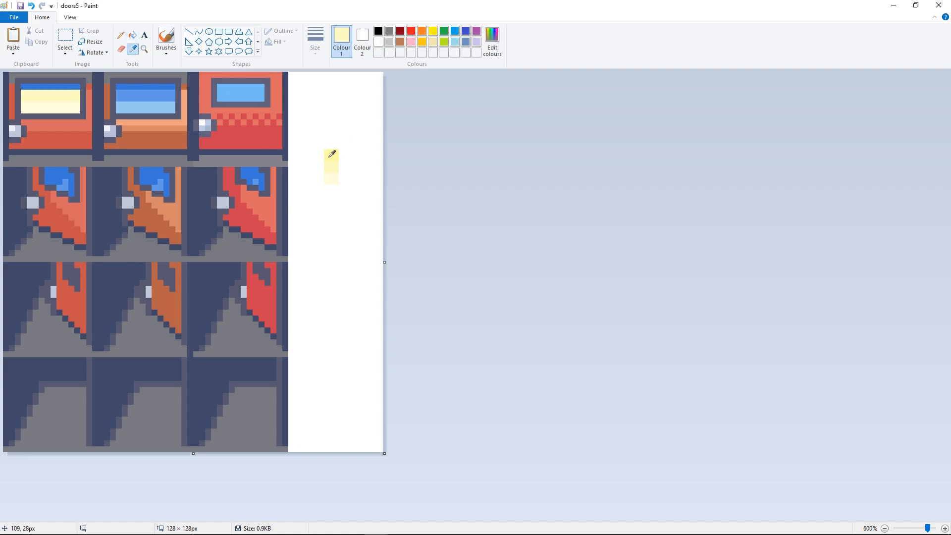
left_click(65, 85)
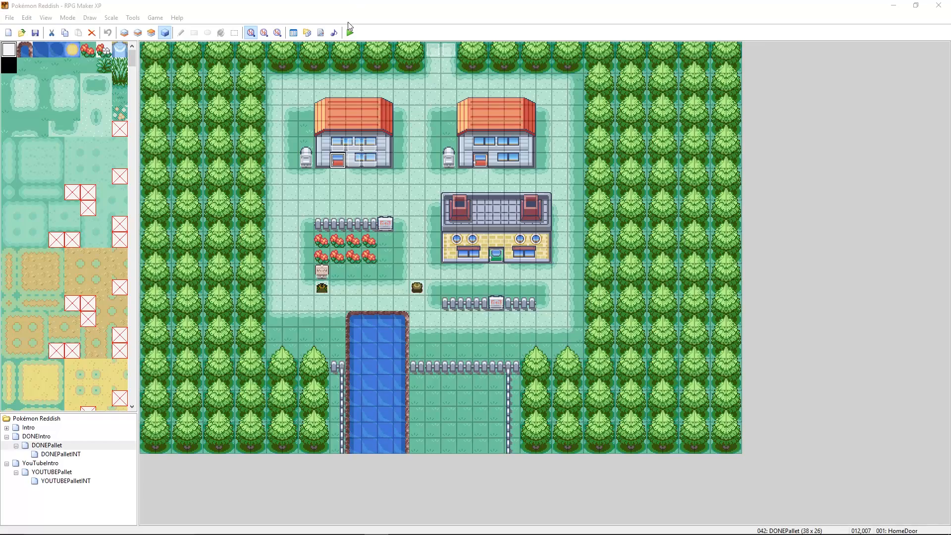
- Switch back to RPG Maker XP, run a playtest with the saved game, and close it
left_click(349, 33)
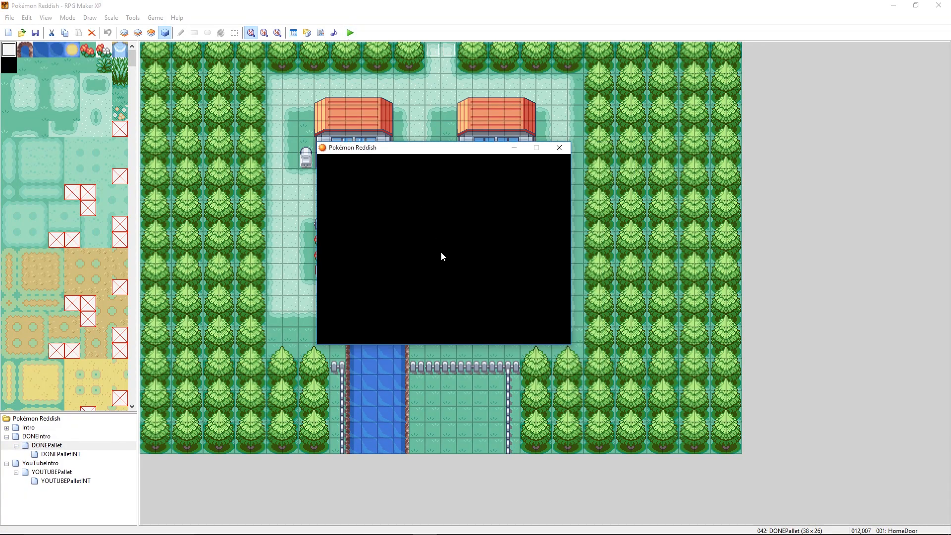
key("Return")
key("alt+F4")
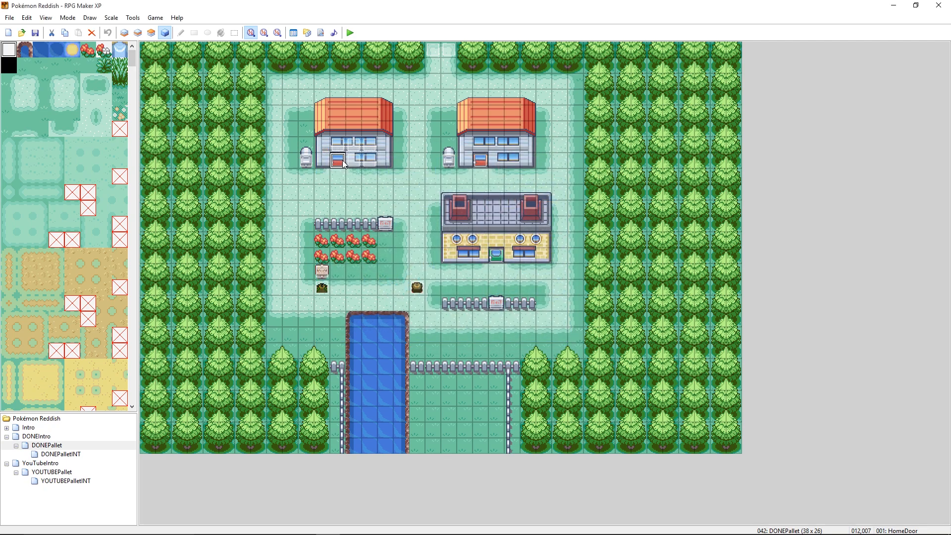
- Rename the left house's HomeDoor event to RegularTone
right_click(339, 163)
left_click(345, 168)
type("RegularTone")
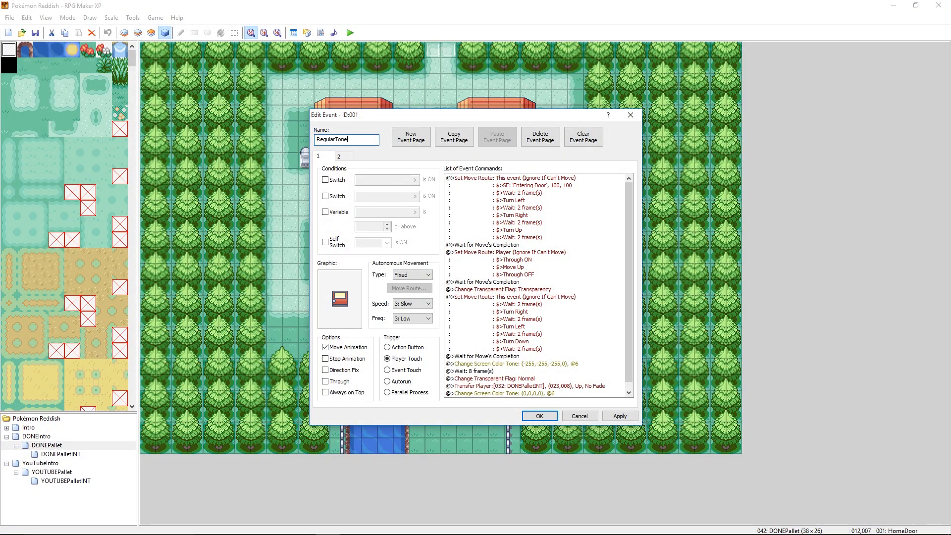
left_click(539, 415)
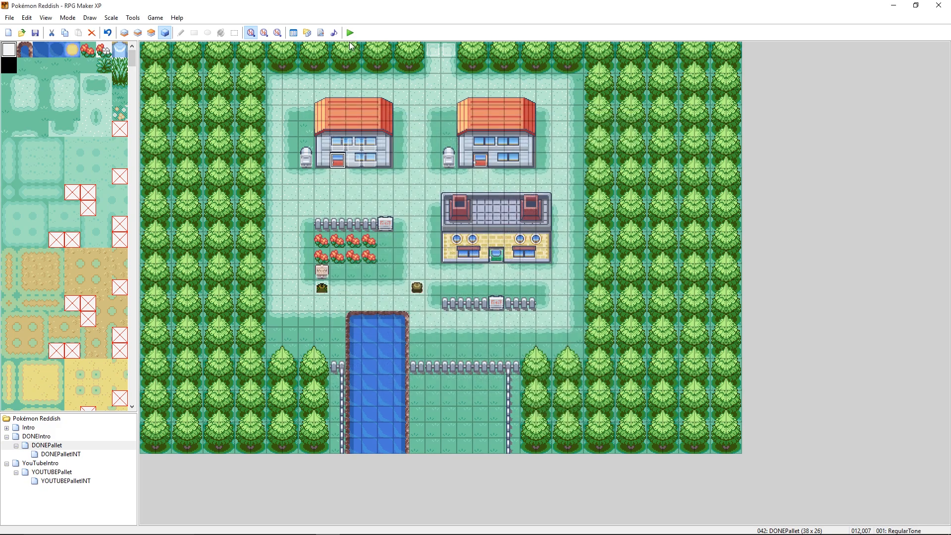
- Save the changes and playtest the saved game, walking around the left house to examine its door's tone at night
key("alt+F4")
left_click(431, 294)
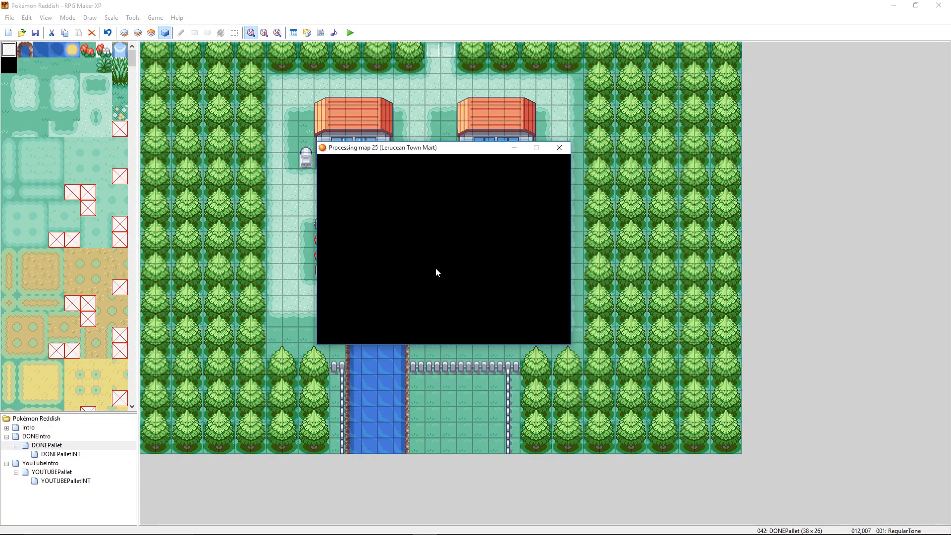
key("Return")
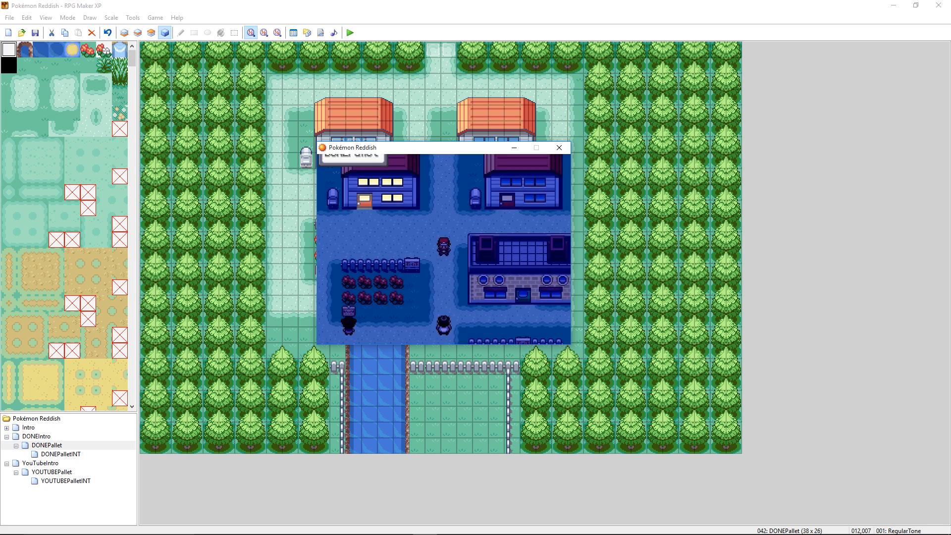
key("Left")
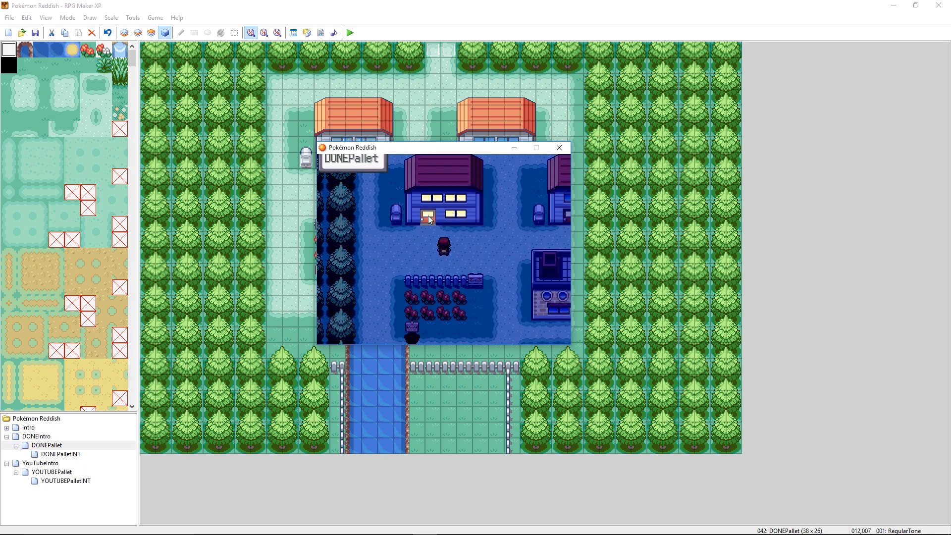
key("Up")
key("Up")
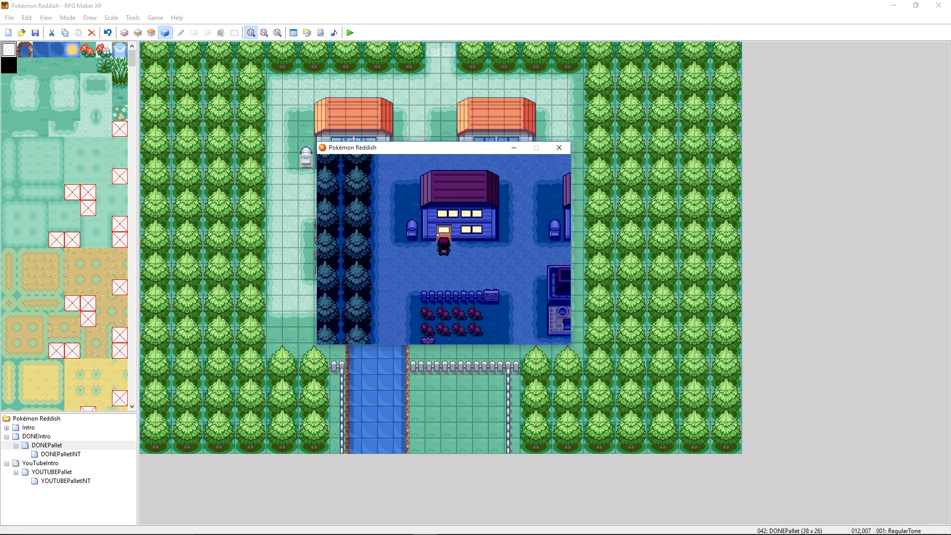
key("Down")
key("Right")
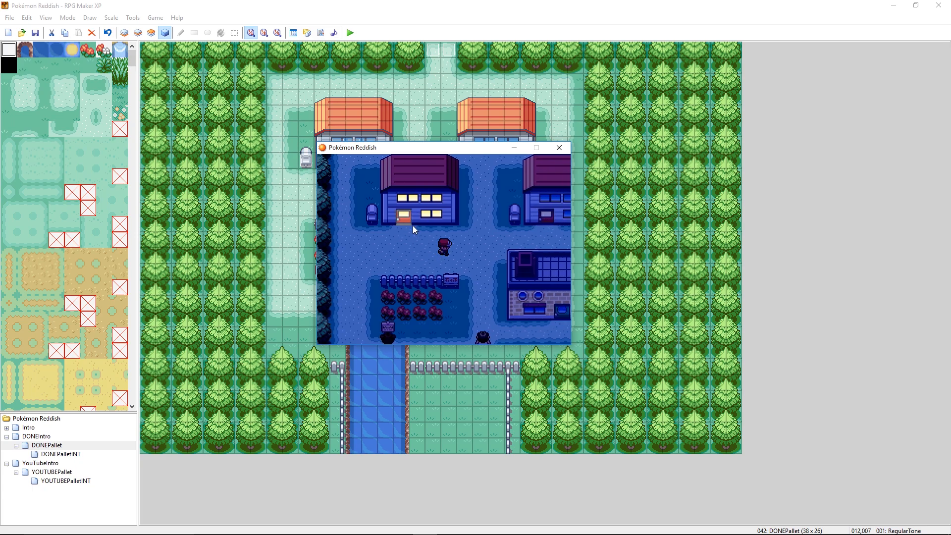
key("Left")
key("Up")
key("Right")
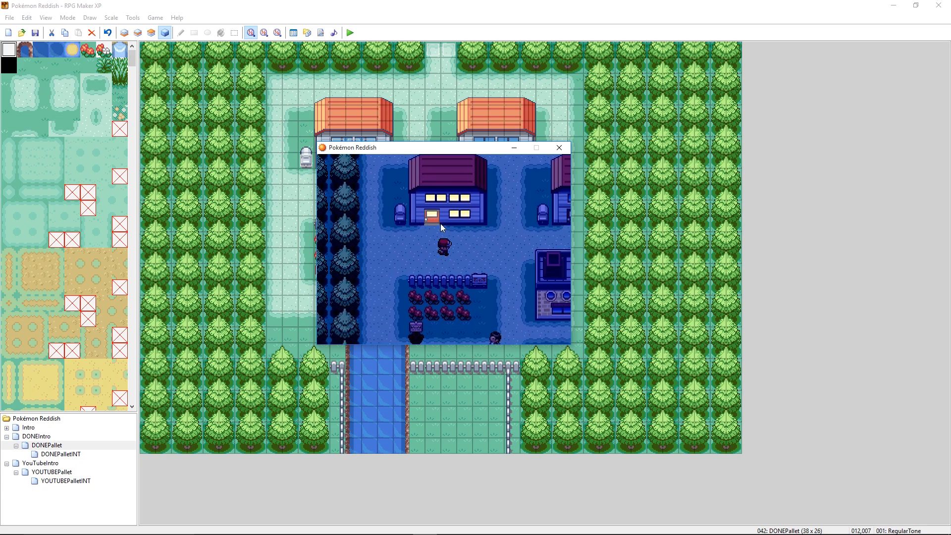
key("Down")
key("Up")
key("Right")
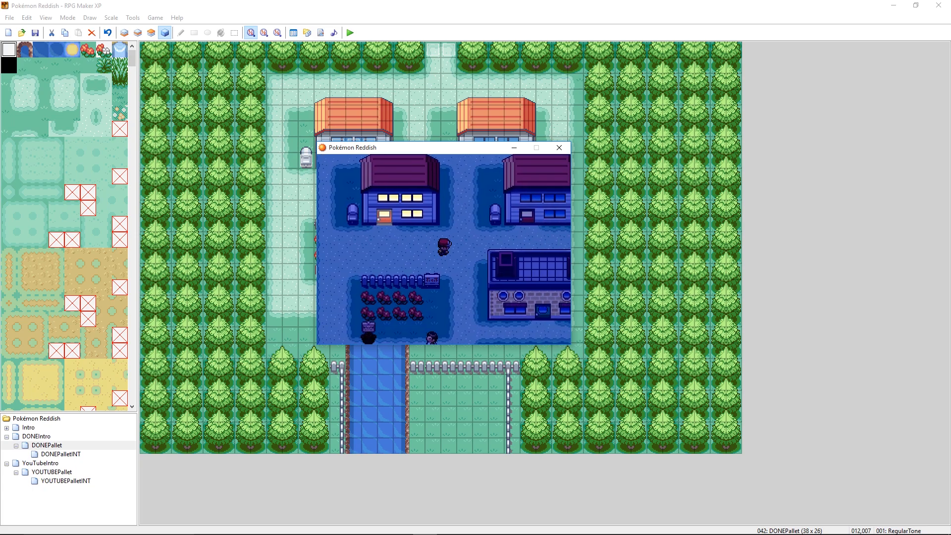
key("Left")
- Walk in and out of the home in the playtest to check the door's opening animation, and close the playtest
left_click_drag(374, 146, 490, 152)
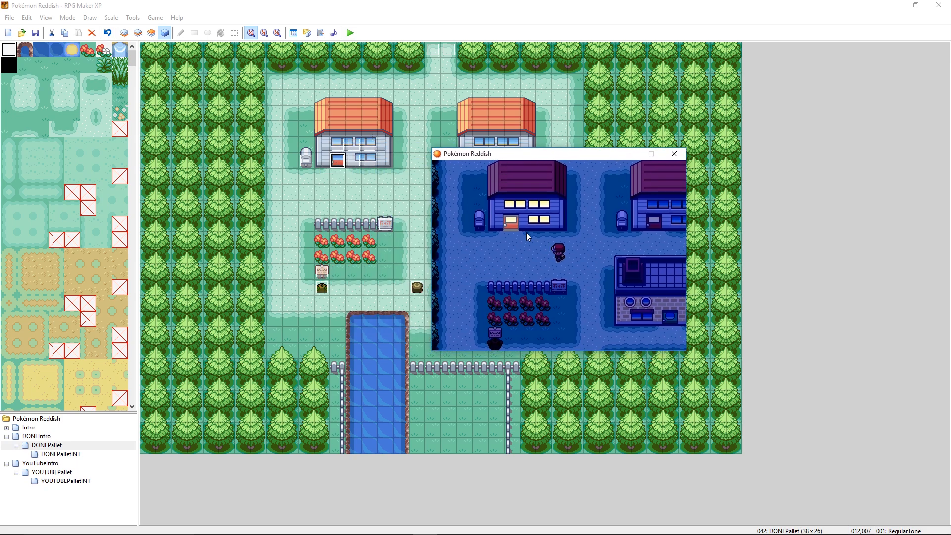
key("Left")
key("Left")
key("Left")
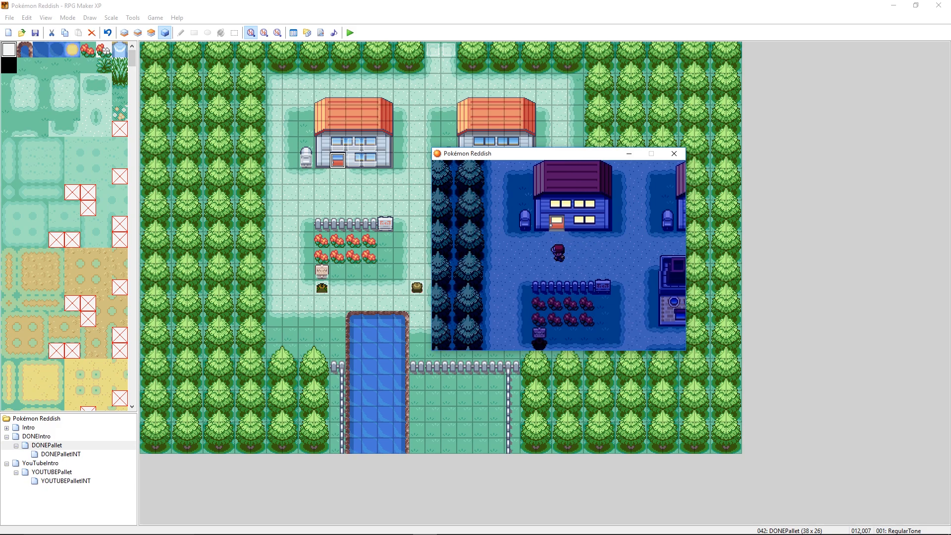
key("Right")
key("Right")
key("Left")
key("Left")
key("Up")
key("Up")
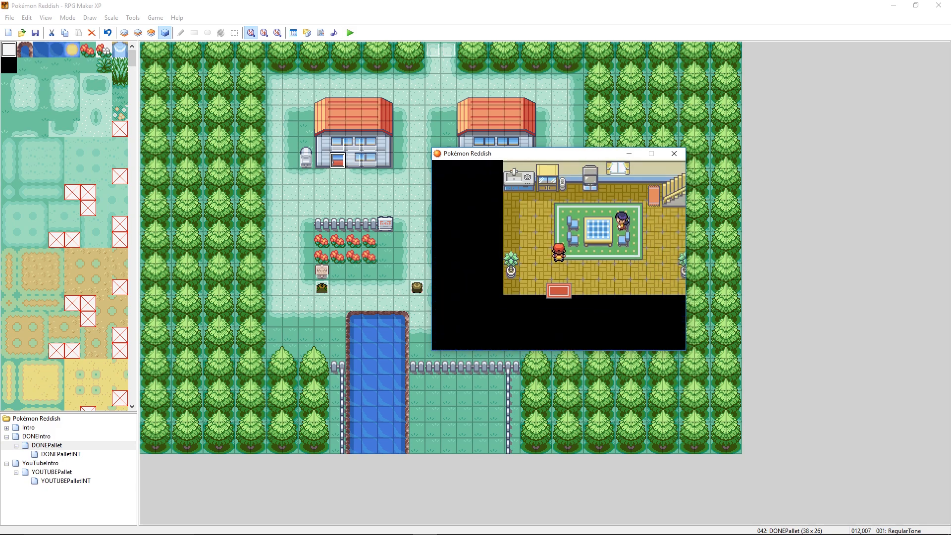
key("Down")
key("Down")
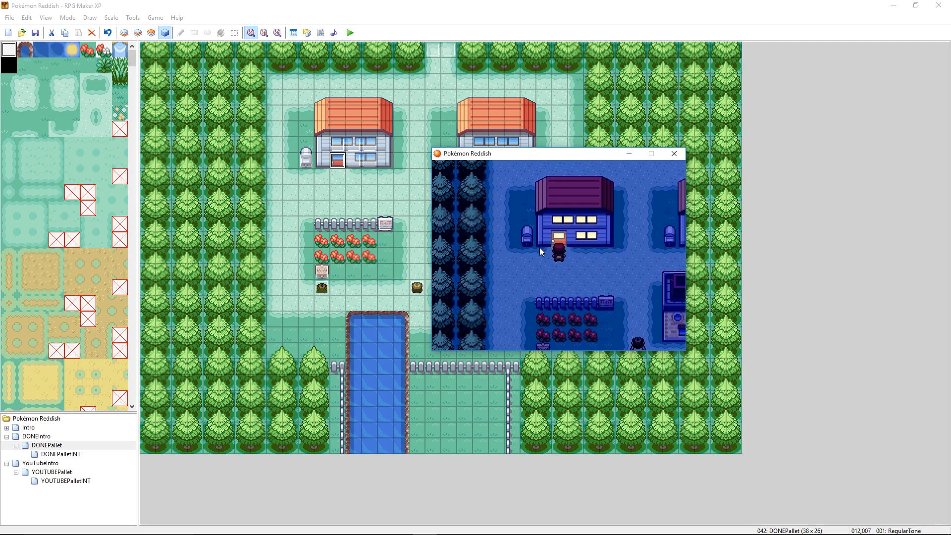
key("Up")
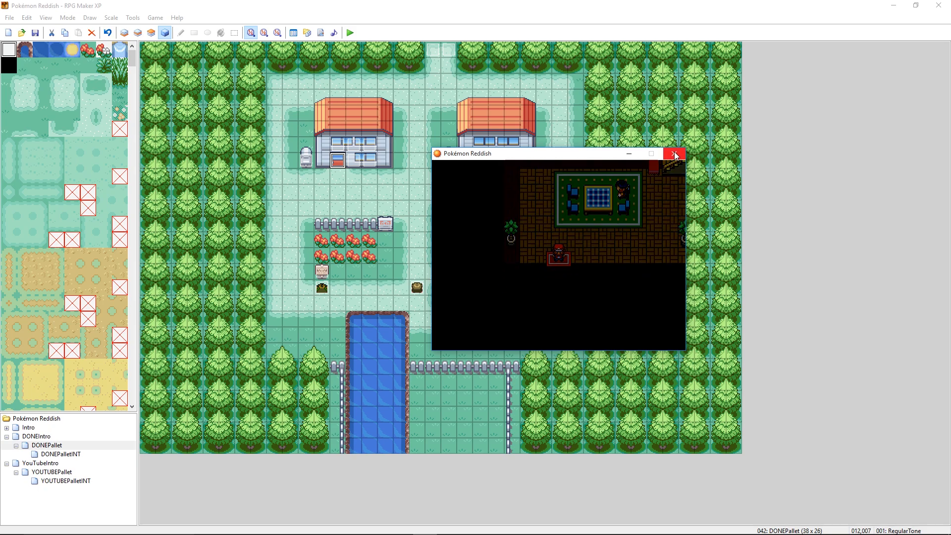
key("Down")
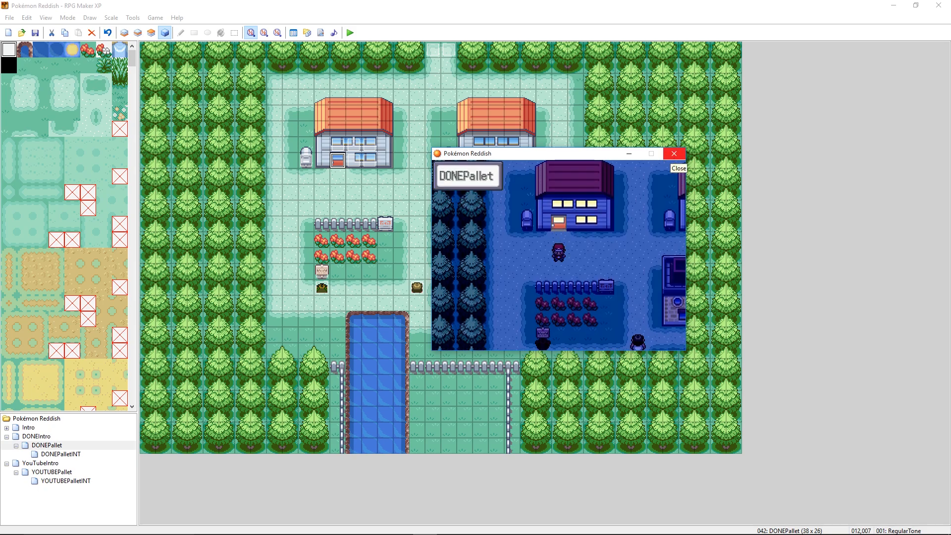
left_click(674, 154)
- Rename the left house's door event back to HomeDoor and apply the change
double_click(339, 161)
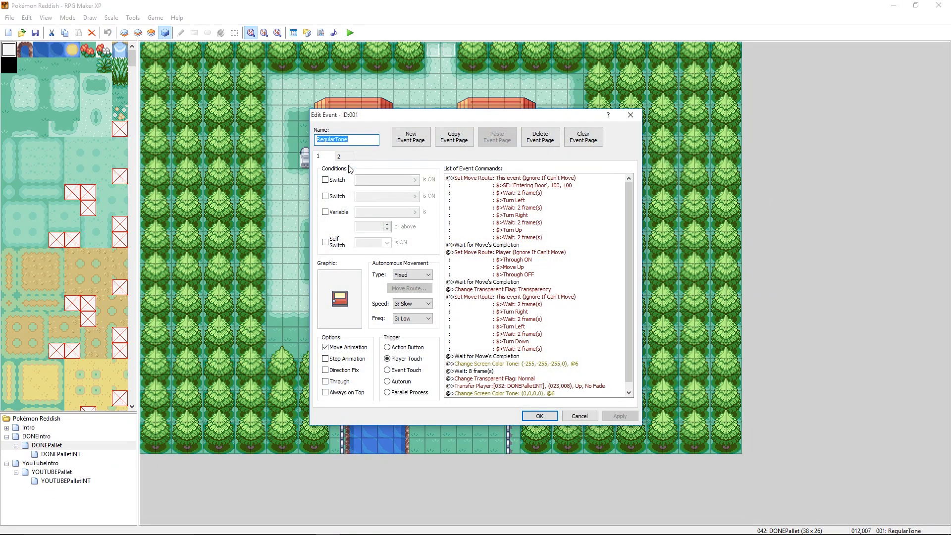
type("HomeDoor")
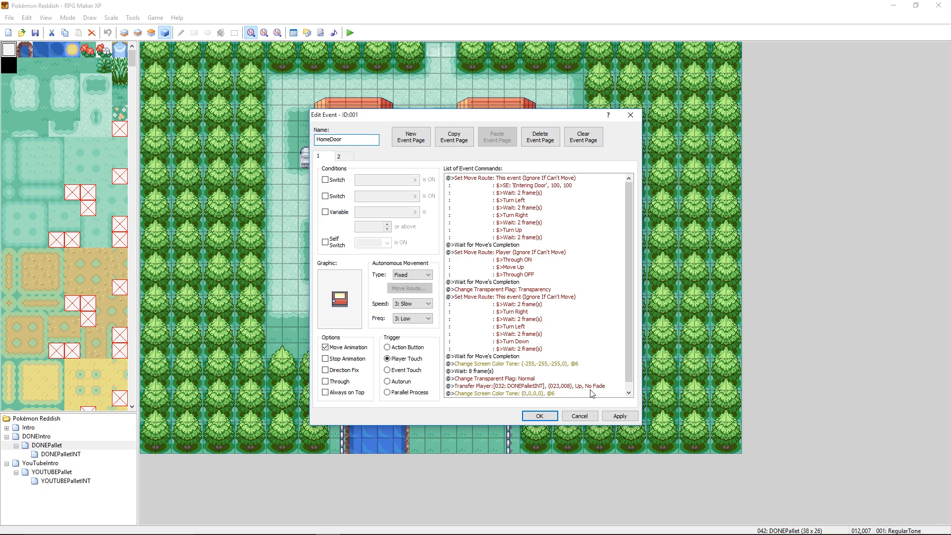
left_click(613, 415)
left_click(549, 416)
- Save the project changes and start a playtest, continuing from the saved game
left_click(350, 33)
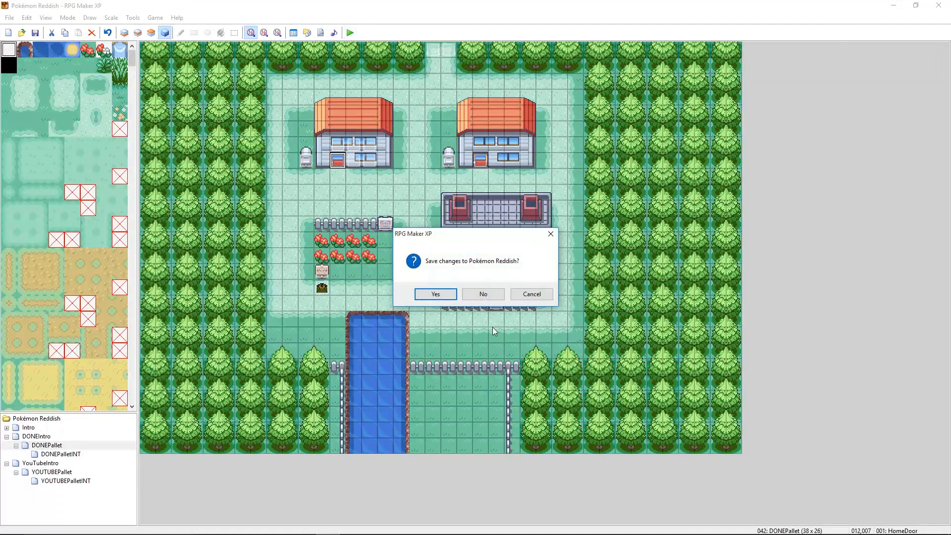
left_click(449, 297)
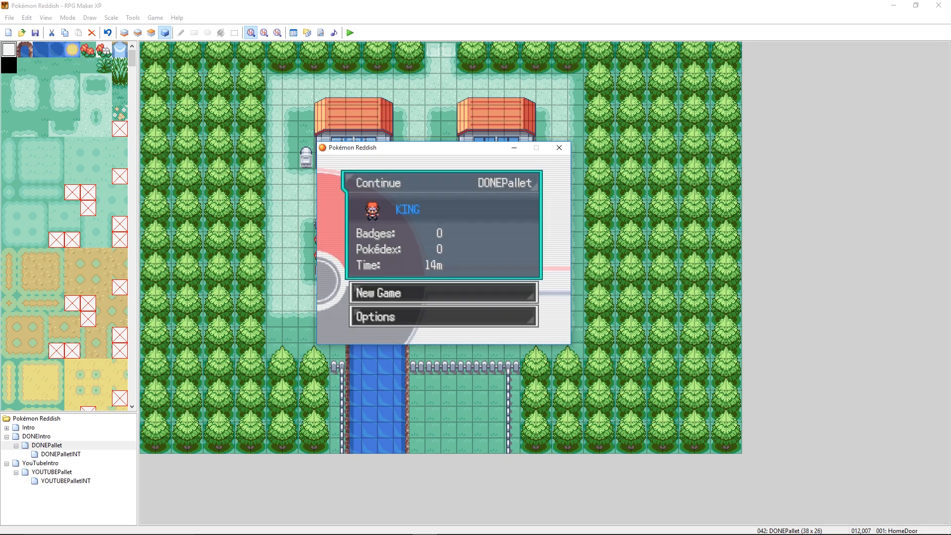
key("Return")
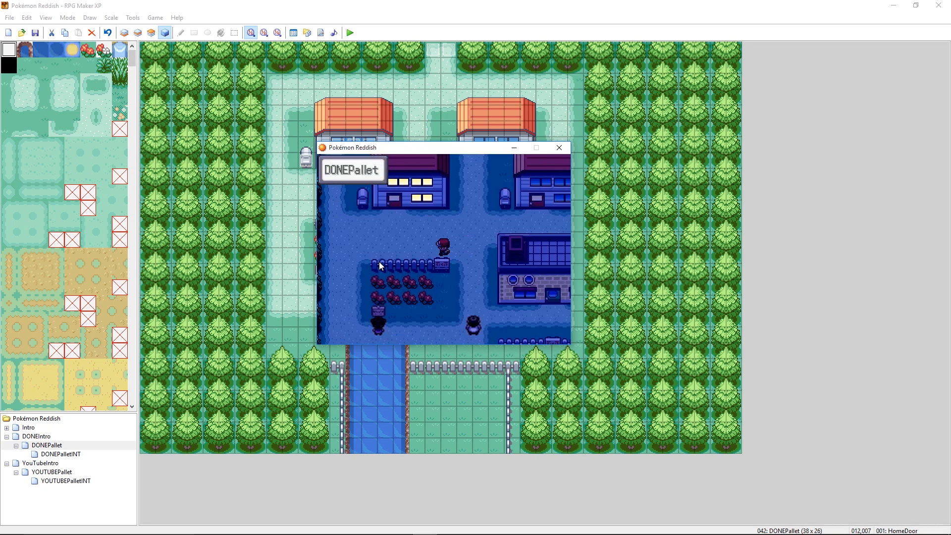
- Capture the night-tinted home door from the playtest with Snipping Tool, and close the playtest
left_click(400, 525)
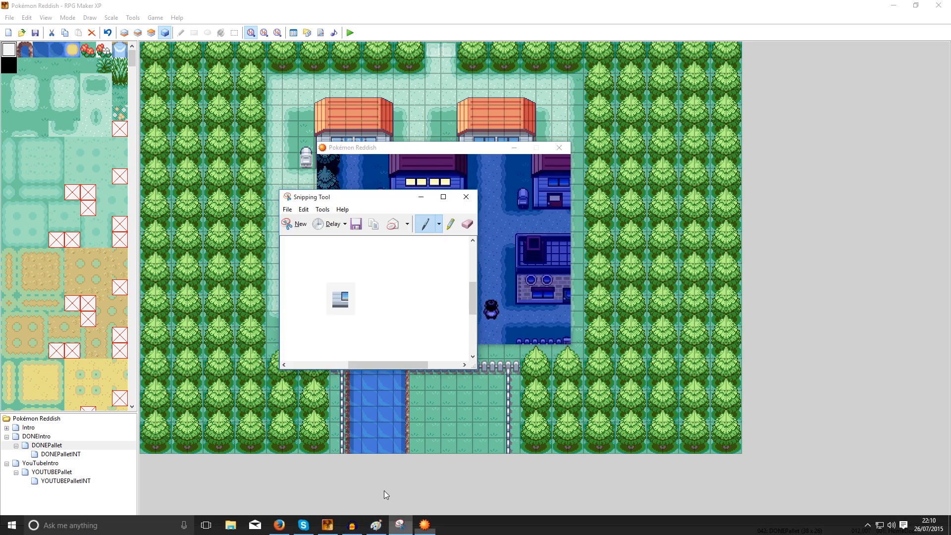
left_click(290, 226)
left_click_drag(396, 187, 427, 216)
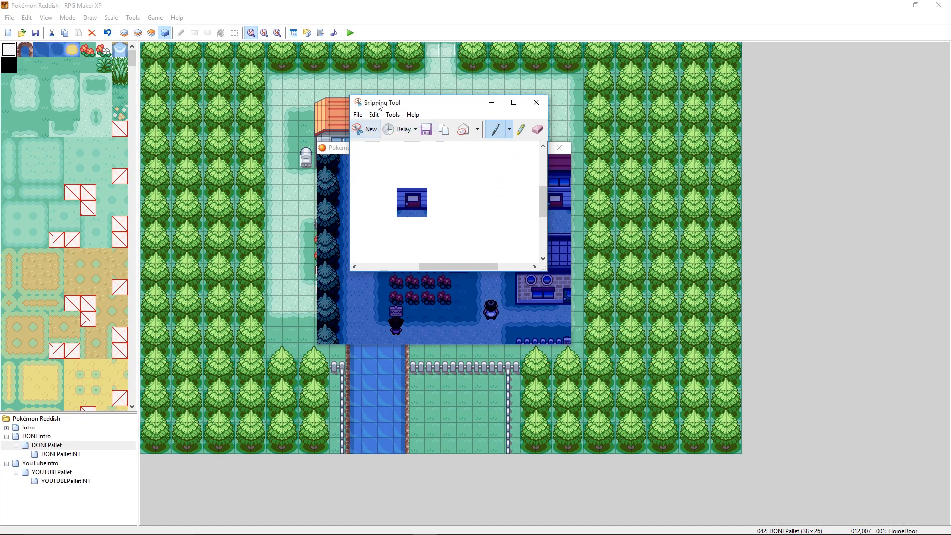
left_click(383, 13)
mouse_move(424, 531)
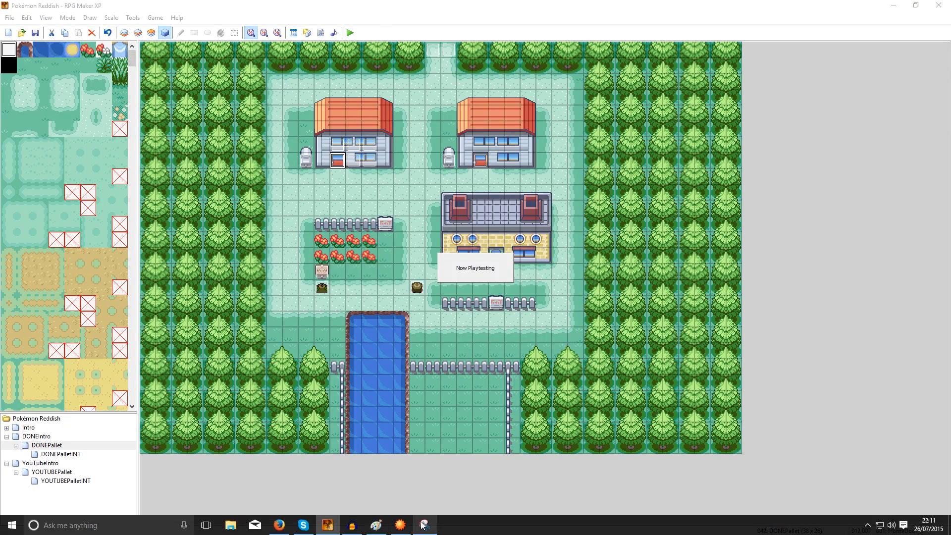
left_click(378, 526)
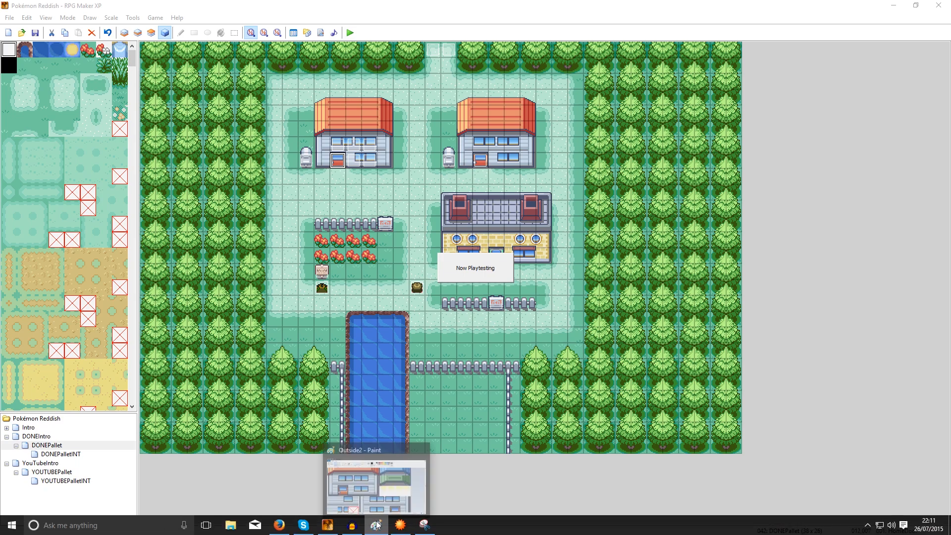
left_click(400, 525)
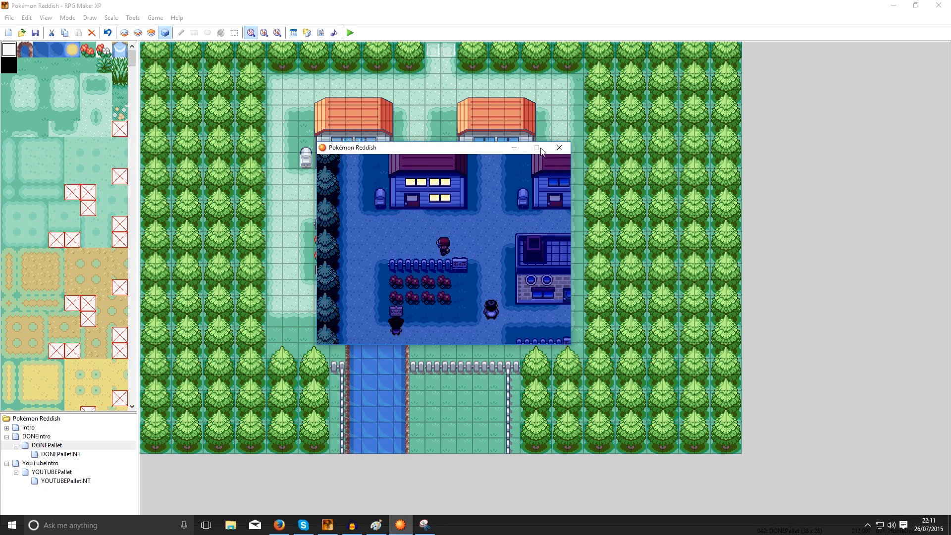
left_click(556, 148)
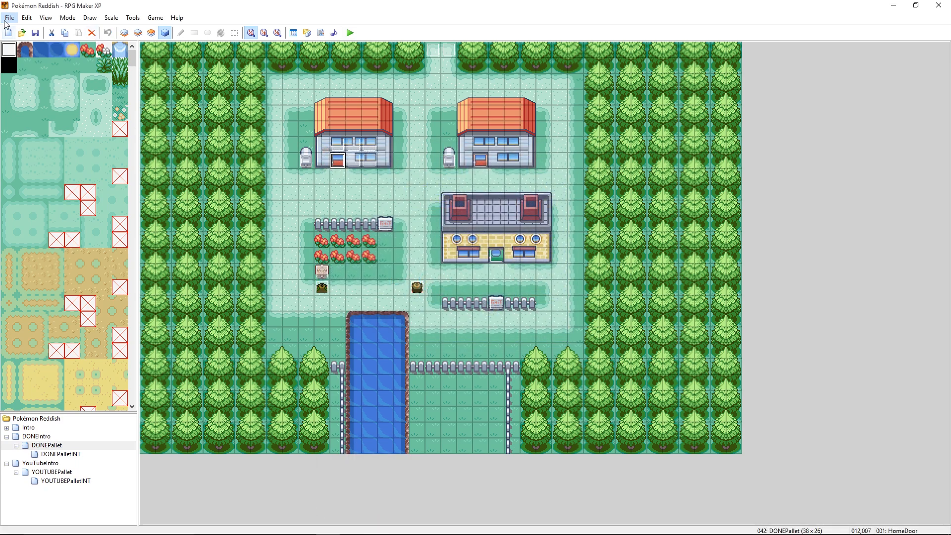
- Switch to the doors5 image in Paint and paste the captured night door into the blank white area beside the door sprites
left_click(376, 529)
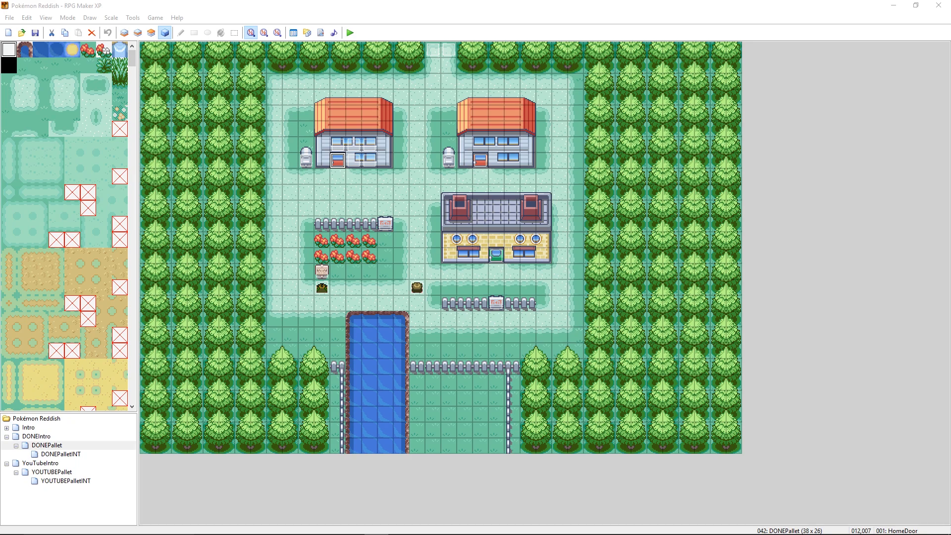
mouse_move(0, 74)
left_mouse_down()
mouse_move(545, 80)
mouse_move(485, 66)
left_mouse_up()
double_click(485, 67)
left_click(69, 17)
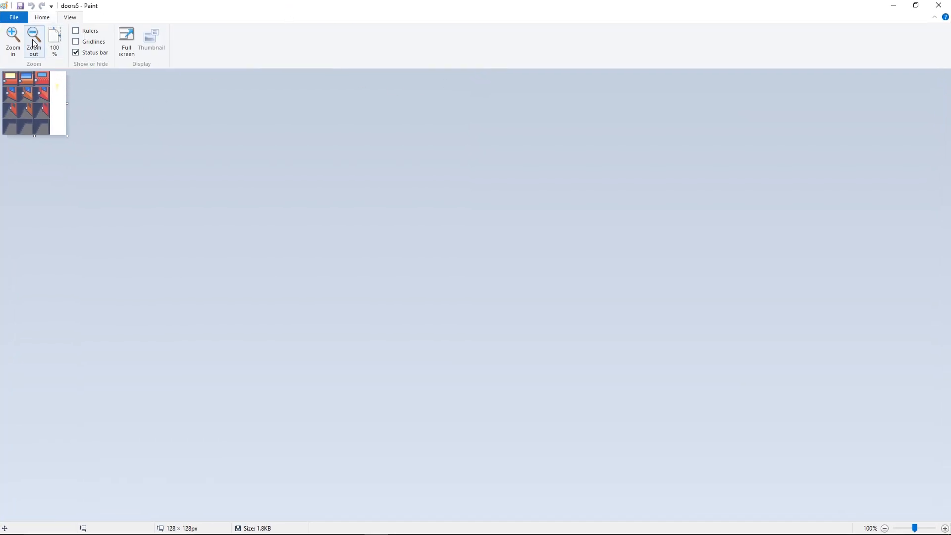
left_click(13, 39)
left_click(13, 39)
left_click(13, 38)
left_click(13, 39)
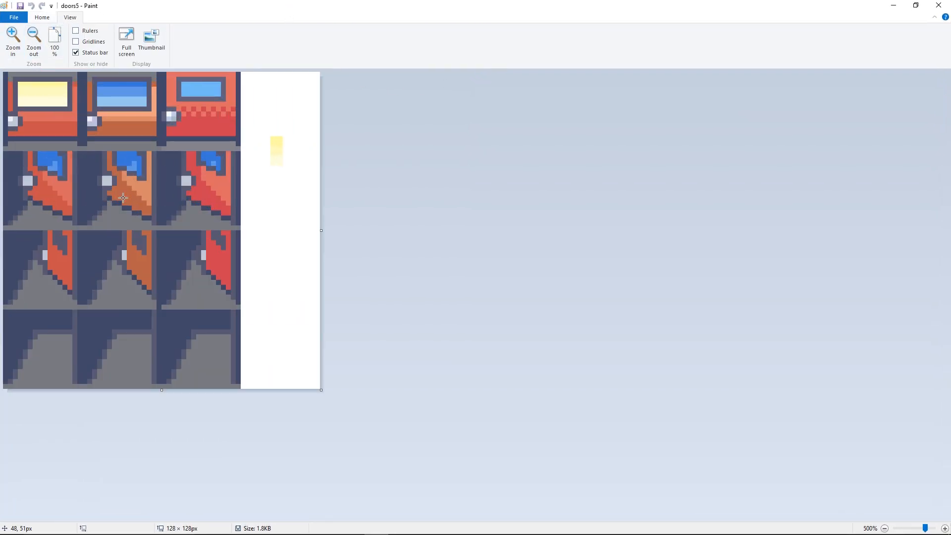
key("ctrl+v")
left_click_drag(67, 122, 303, 230)
- Recolour the first closed door's outer frame, sides and lower edge, with the dark navy sampled from the captured night door
left_click(42, 18)
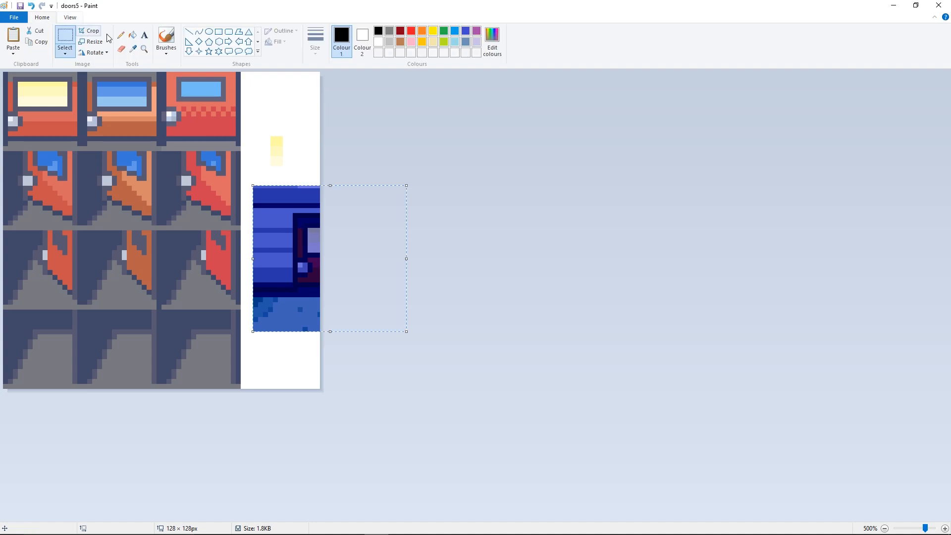
left_click(132, 48)
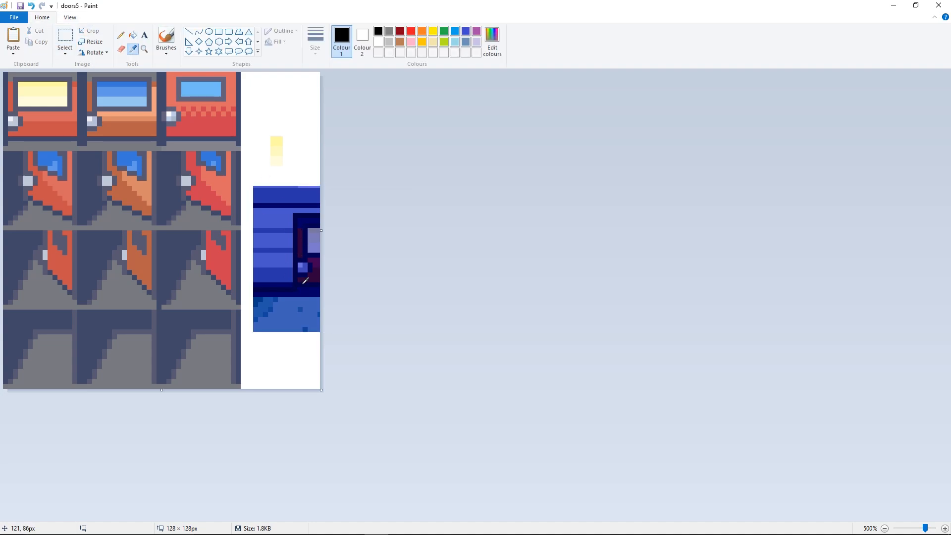
left_click(295, 215)
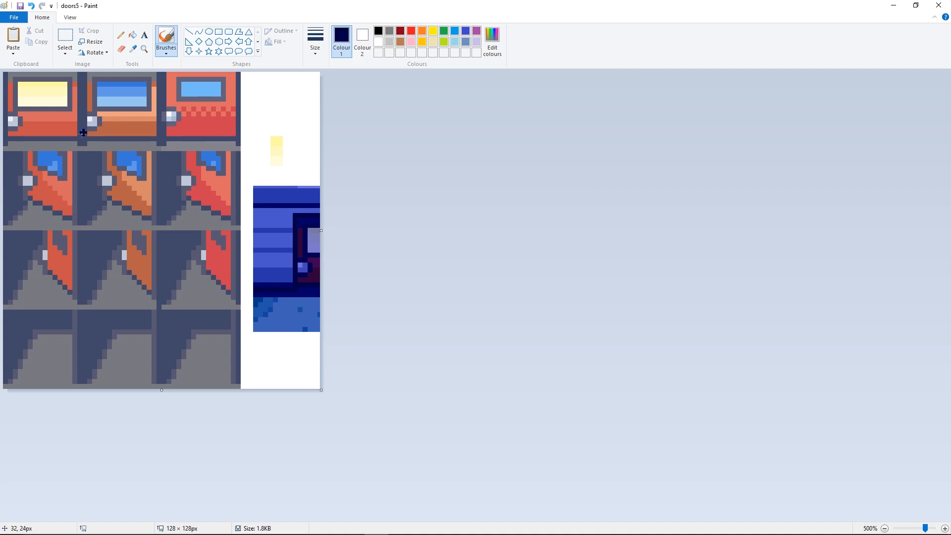
left_click(121, 34)
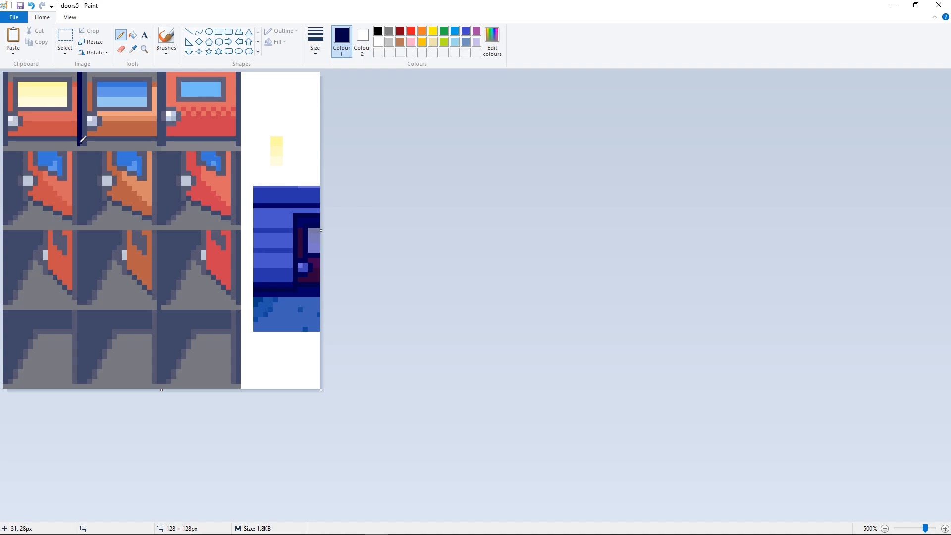
left_click(131, 37)
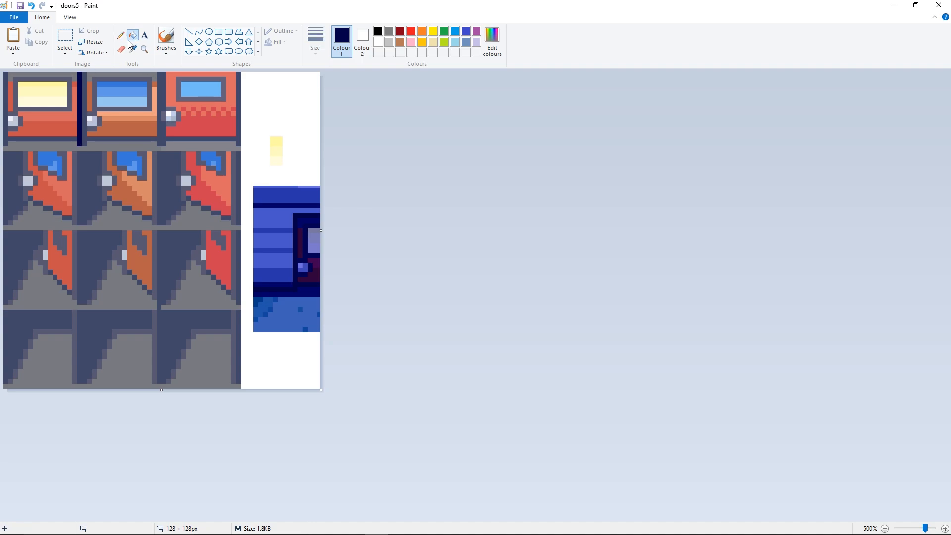
left_click(72, 136)
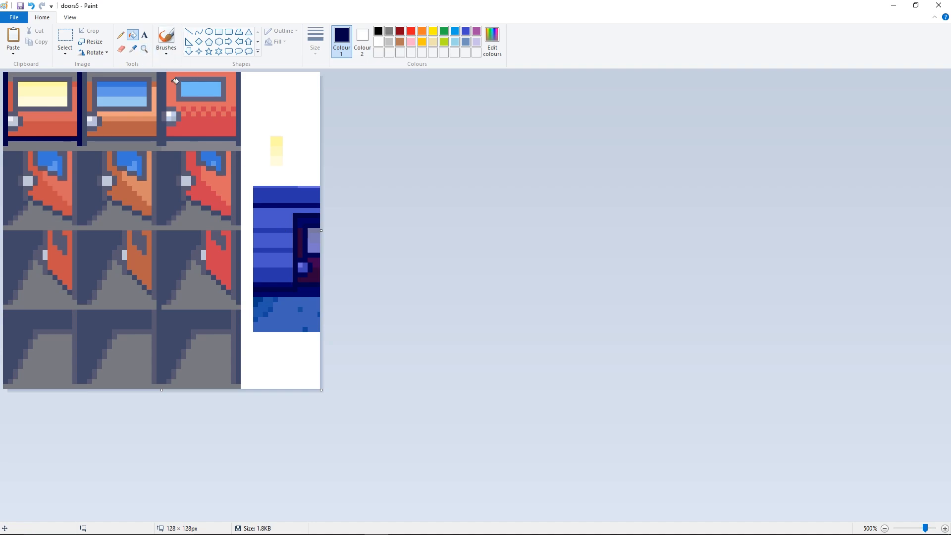
- Recolour the first closed door's window frame and the strip above it with dark navy sampled from the captured night door
left_click(133, 50)
left_click(304, 272)
left_click(19, 110)
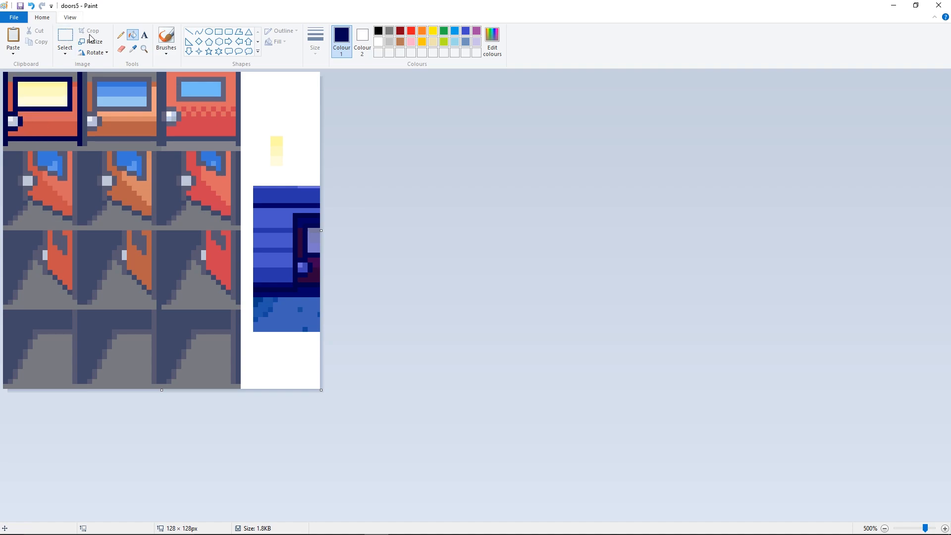
left_click(132, 49)
left_click(300, 216)
left_click(13, 72)
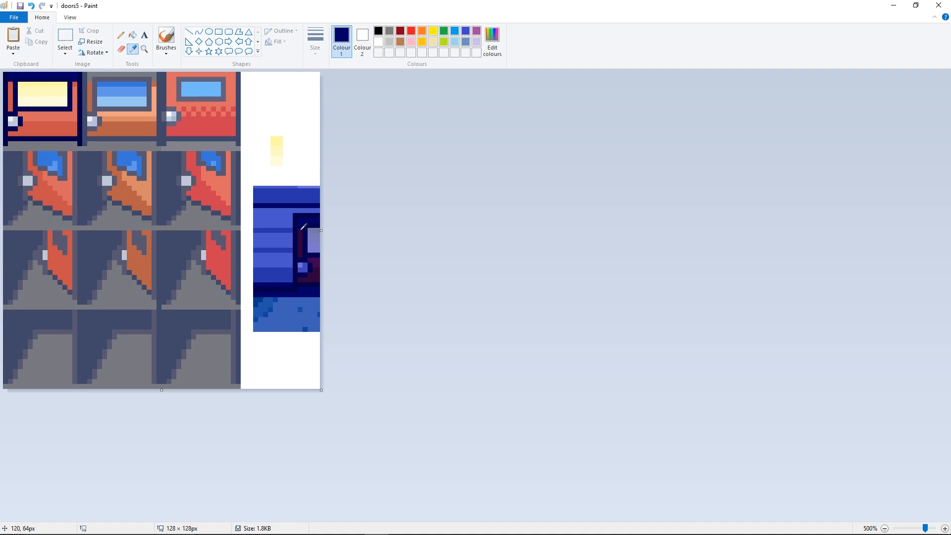
- Recolour the first closed door's red panels, side strips and lower band with the matching dark purples sampled from the captured night door
left_click(301, 230)
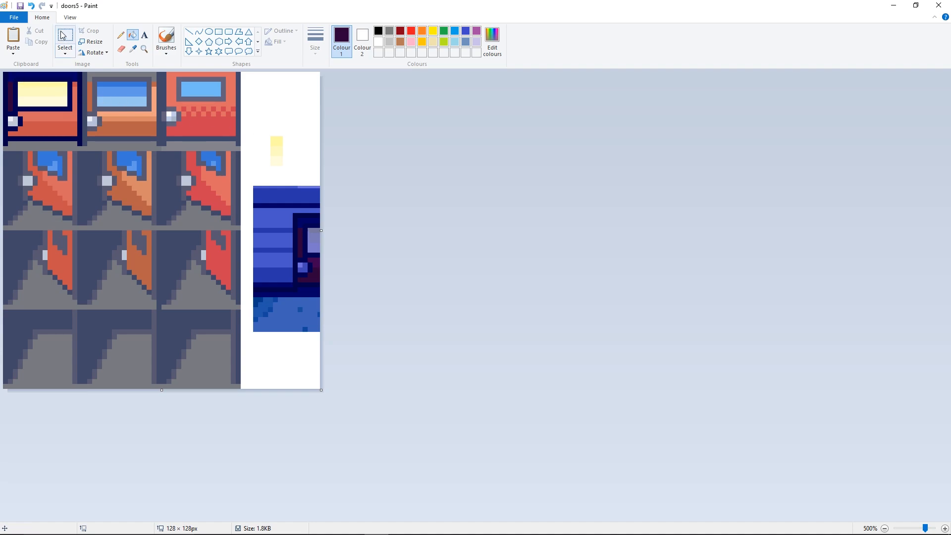
left_click(133, 48)
left_click(316, 257)
left_click(43, 113)
left_click(133, 48)
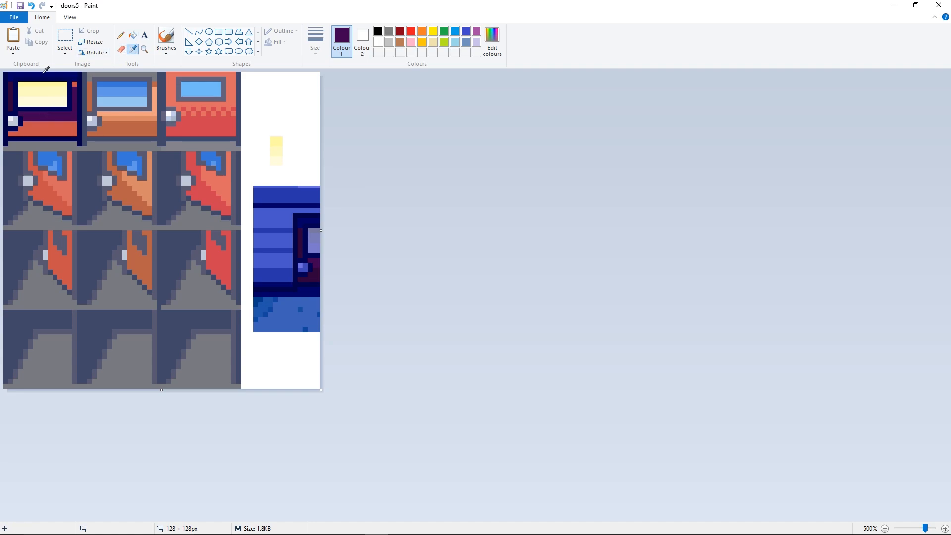
left_click(9, 87)
left_click(133, 48)
left_click(309, 276)
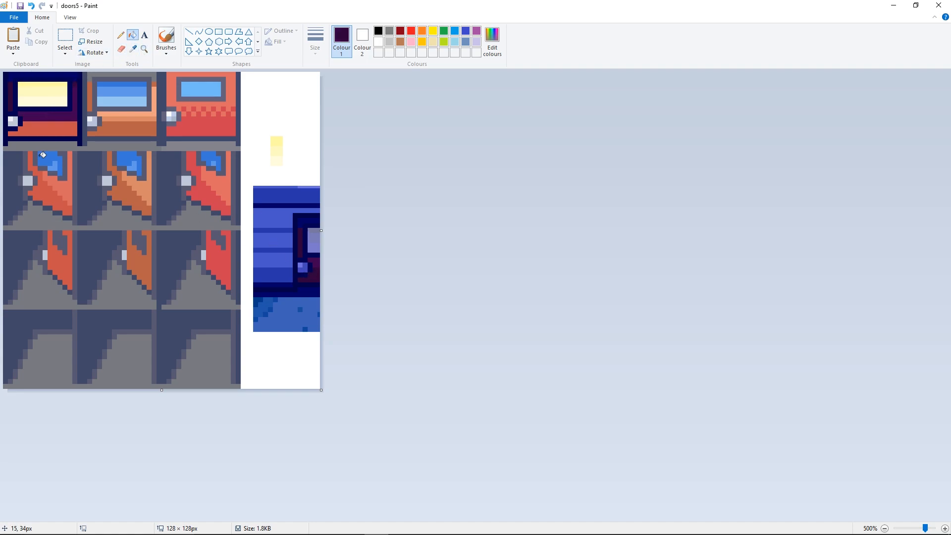
left_click(42, 131)
- Recolour the first closed door's knob and its highlight with the two blue tones of the captured night door's knob
left_click(133, 49)
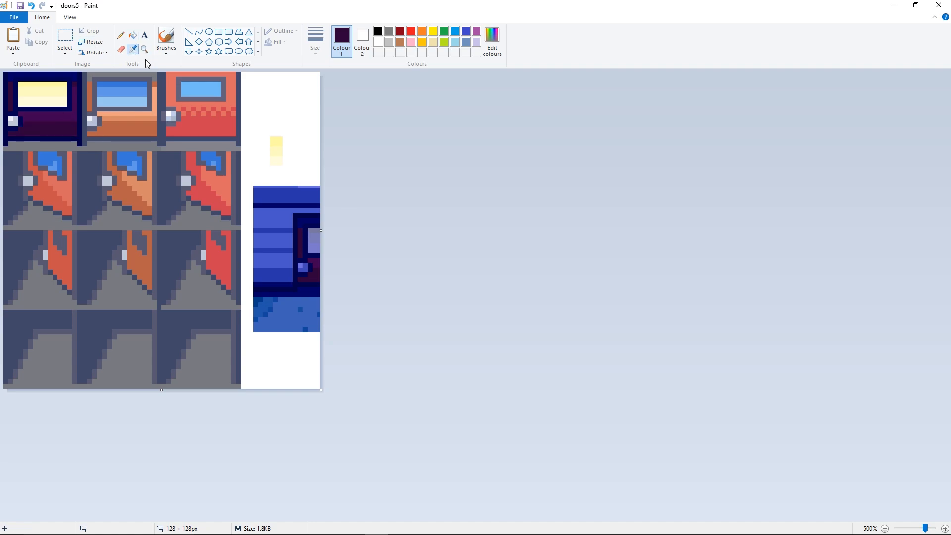
left_click(303, 269)
left_click(15, 120)
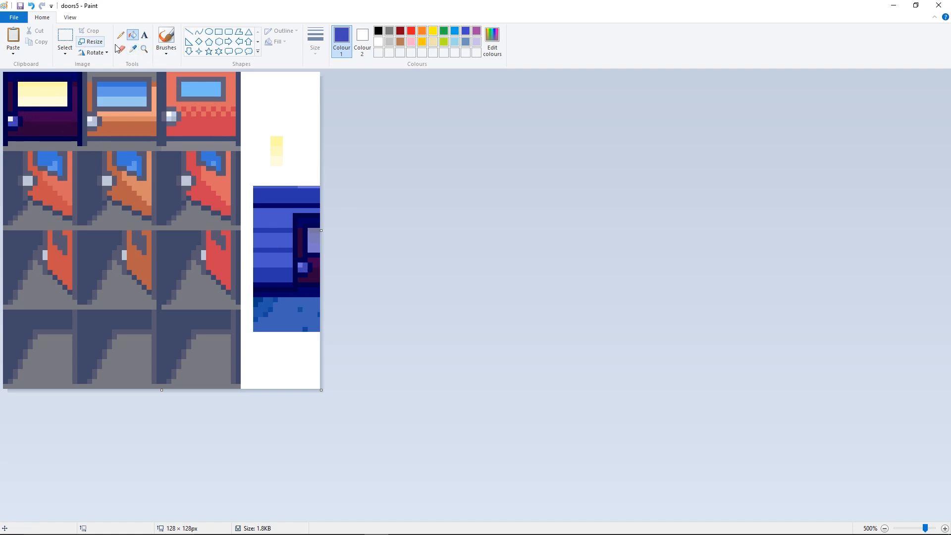
left_click(133, 49)
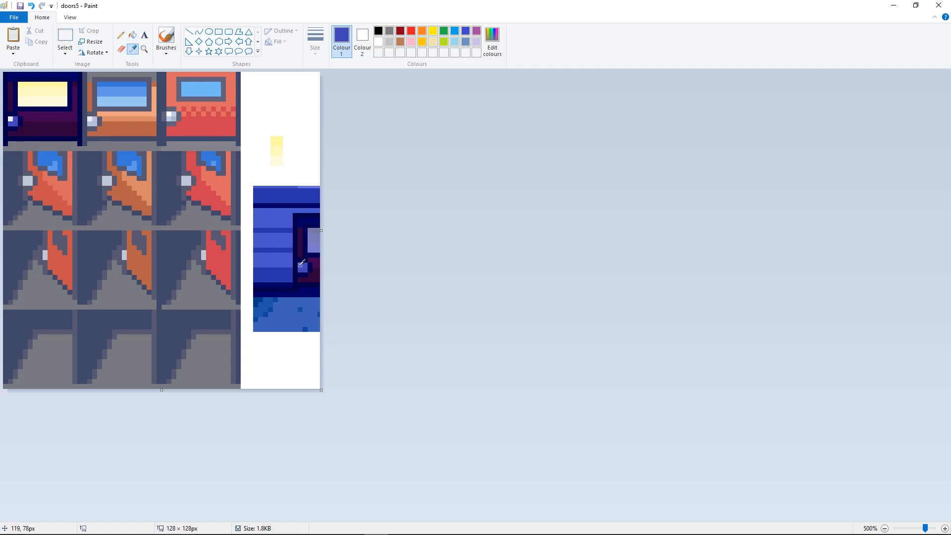
left_click(299, 266)
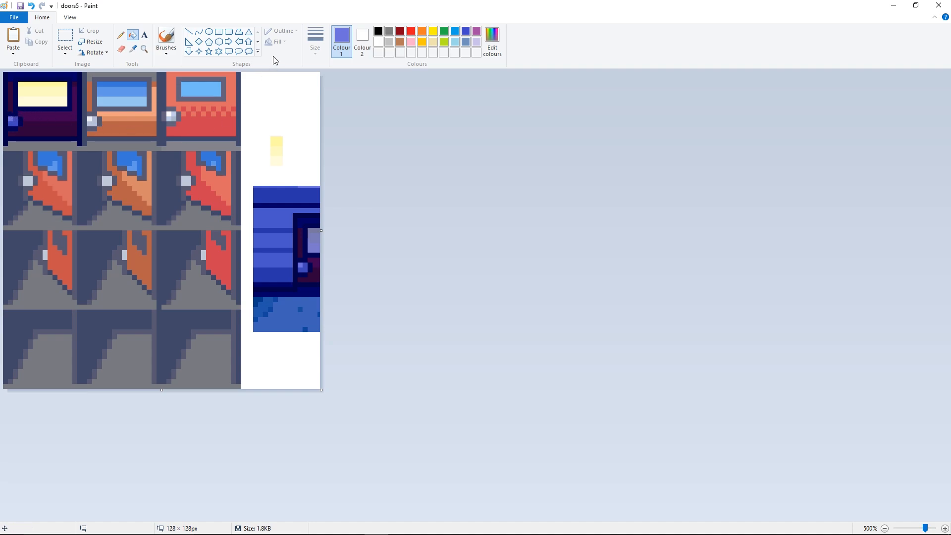
- Save the doors5 image, and save a PNG copy named doors5L in the Characters folder, accepting the loss of transparency
key("ctrl+s")
left_click(16, 18)
mouse_move(36, 102)
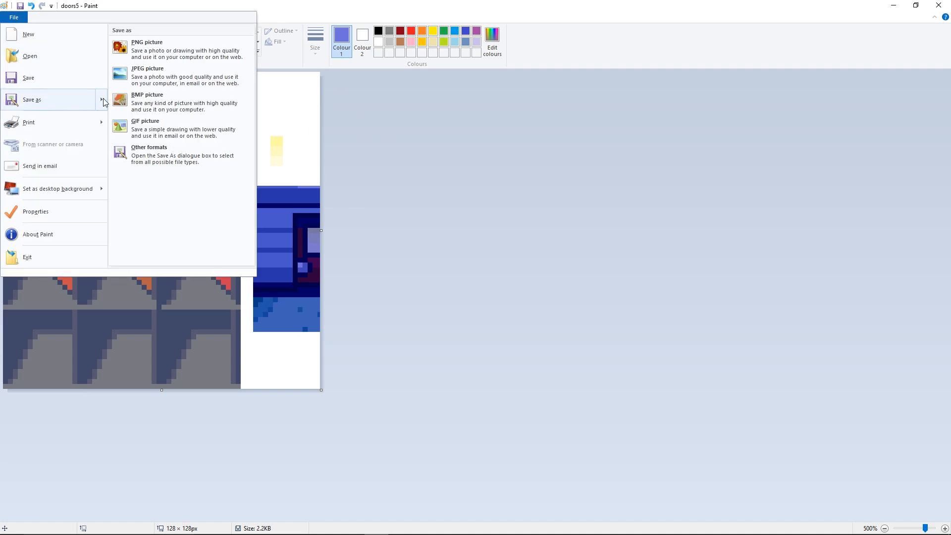
left_click(137, 50)
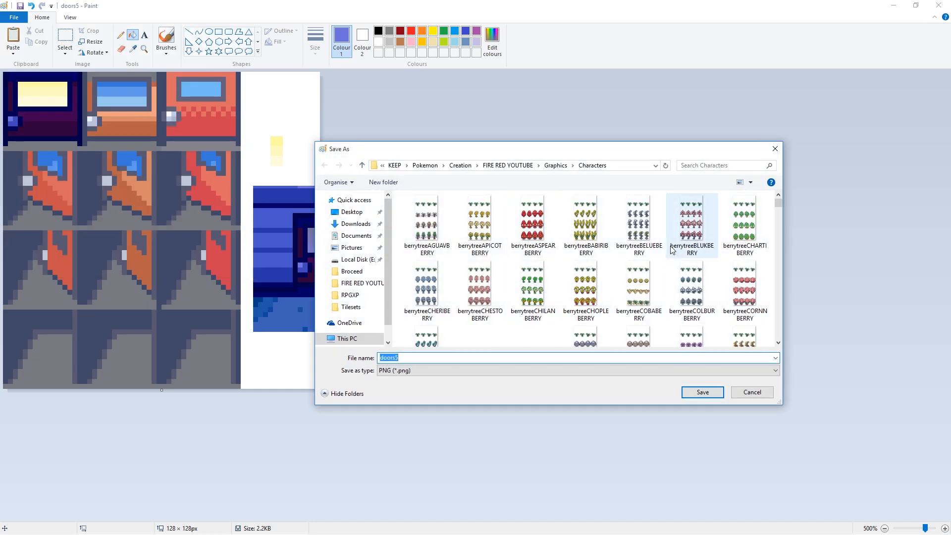
left_click(645, 243)
scroll(590, 284, "down", 10)
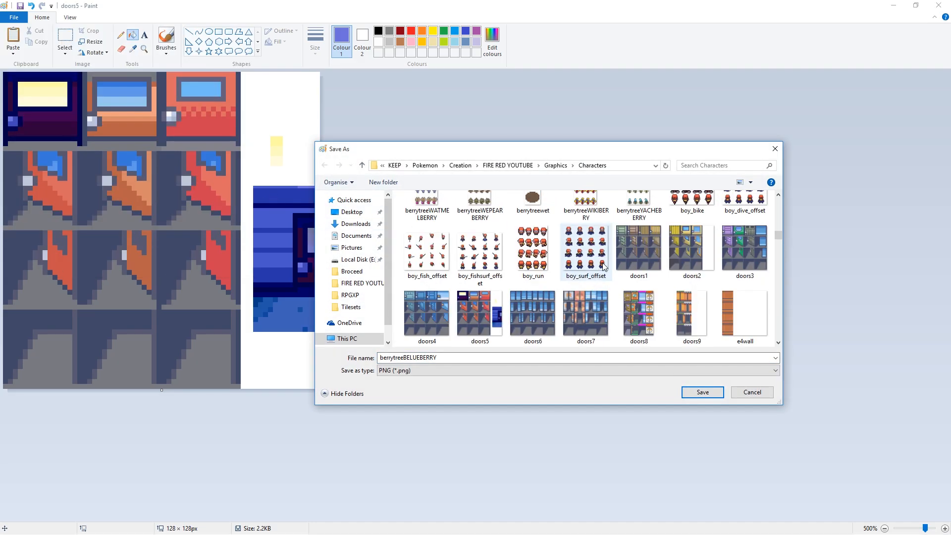
right_click(485, 252)
left_click(512, 463)
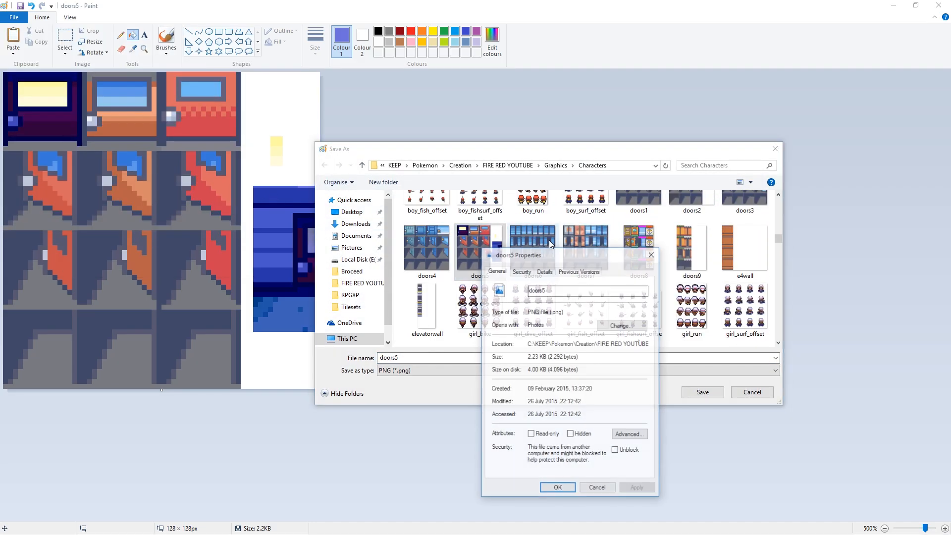
left_click(652, 253)
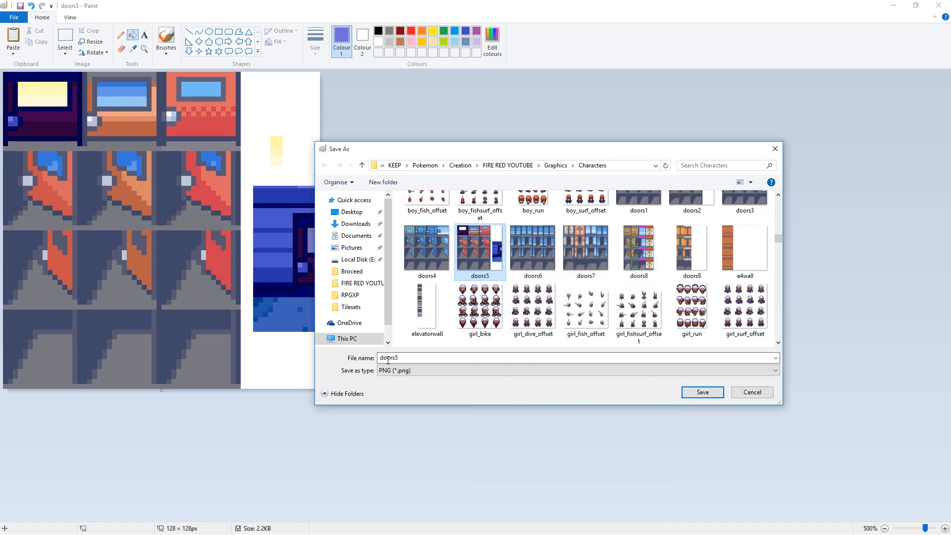
left_click(417, 358)
key("Return")
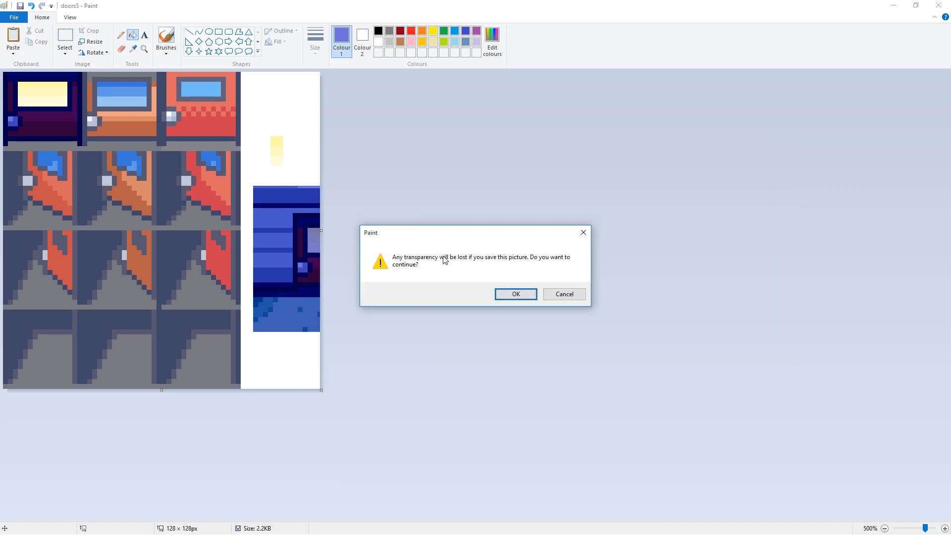
left_click(514, 295)
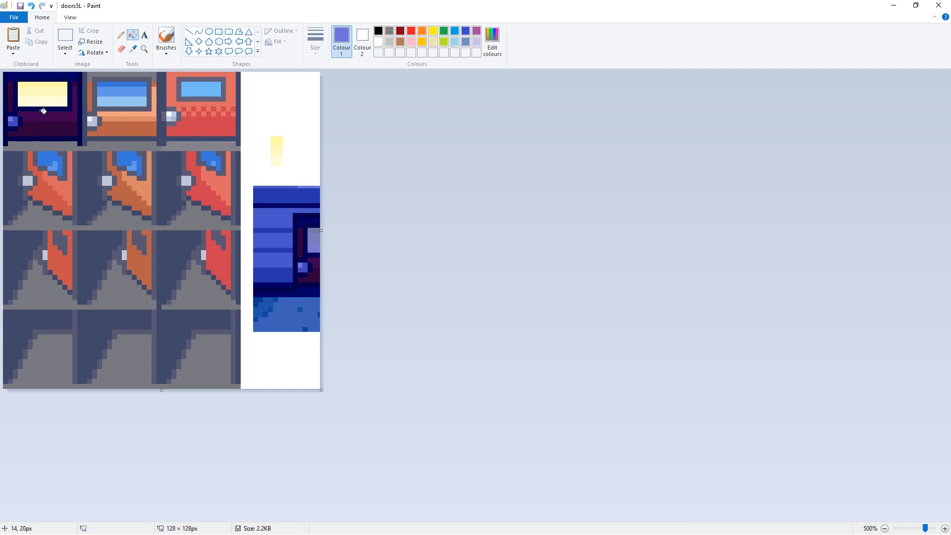
- Fill the floor of the first door's slightly open sprite in the second row with the palest cream from the lit window
left_click(134, 49)
left_click(55, 97)
left_click(120, 34)
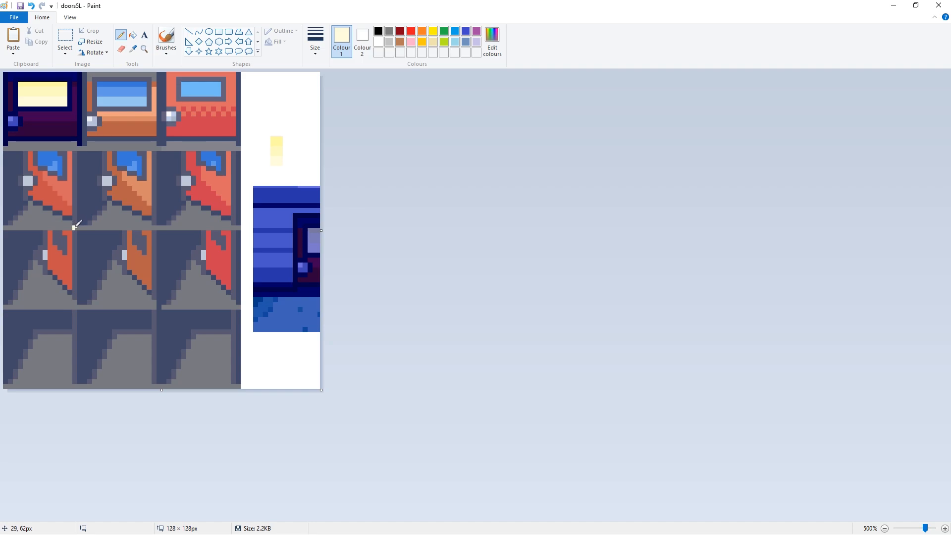
left_click(75, 227)
left_click(132, 35)
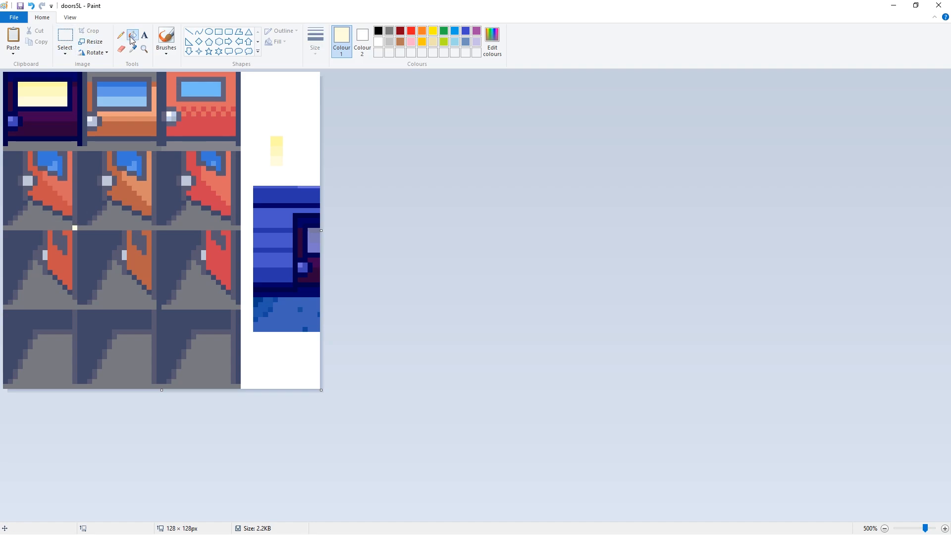
left_click(60, 220)
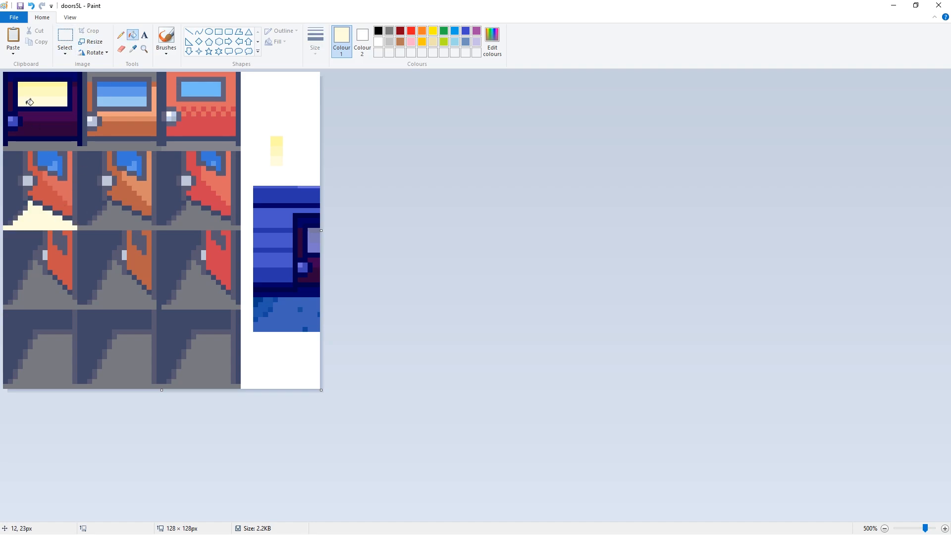
- Recolour the wall edge and dark interior of the second-row first door with the yellow tones sampled from the lit window
left_click(132, 49)
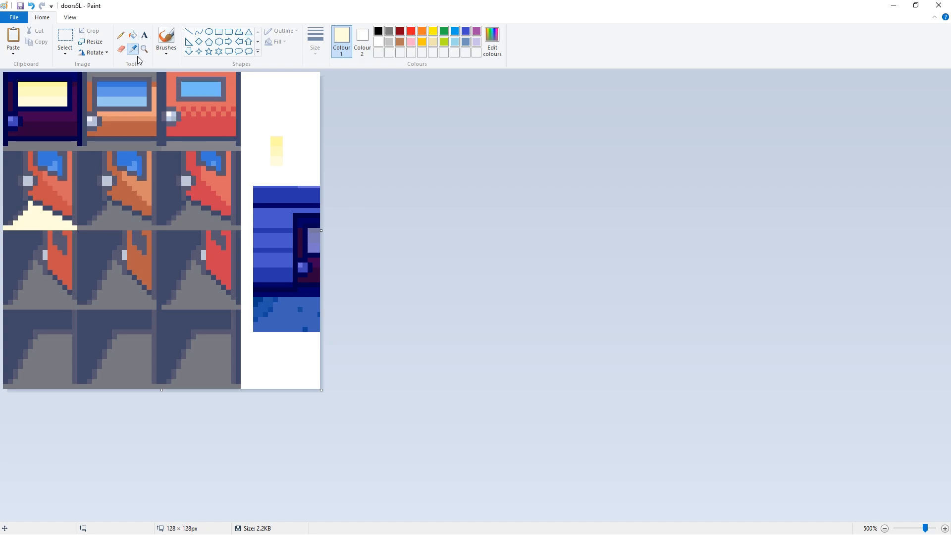
left_click(49, 91)
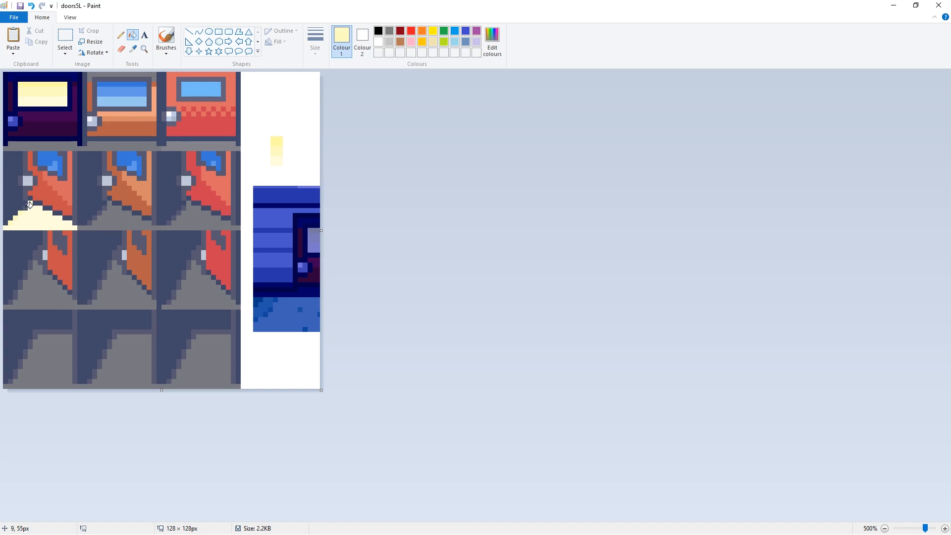
left_click(133, 49)
left_click(39, 85)
left_click(17, 166)
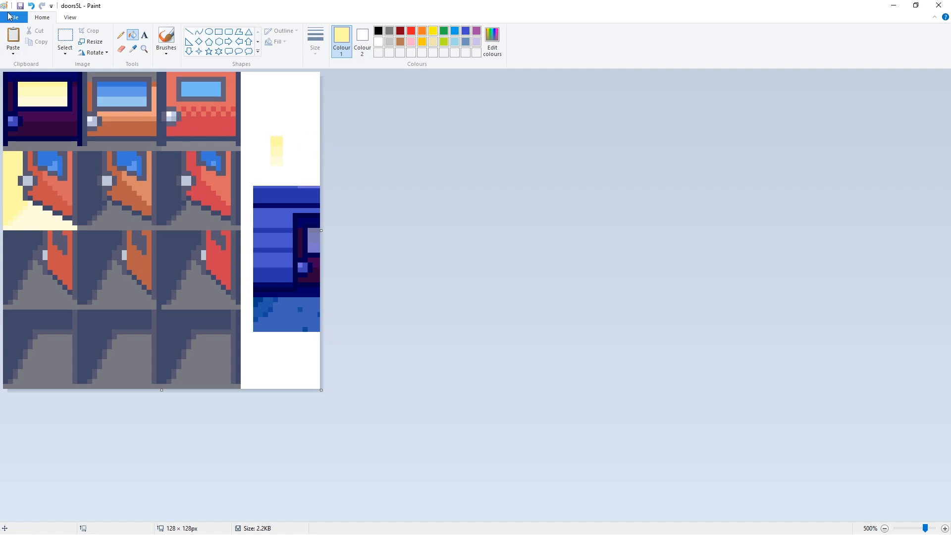
- Fill the floor of the first door's sprite in the third row with the pale cream sampled from the floor above it
left_click(133, 48)
left_click(41, 216)
left_click(120, 35)
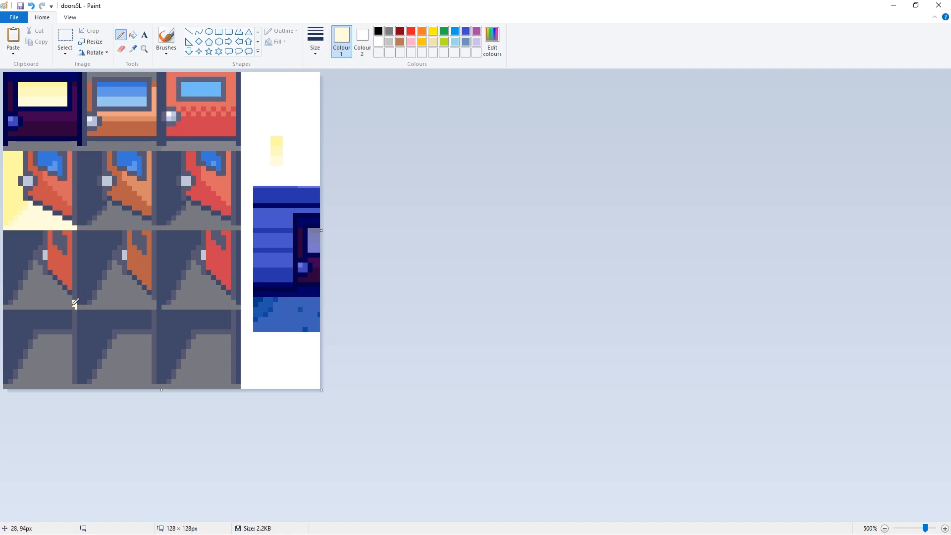
left_click(133, 35)
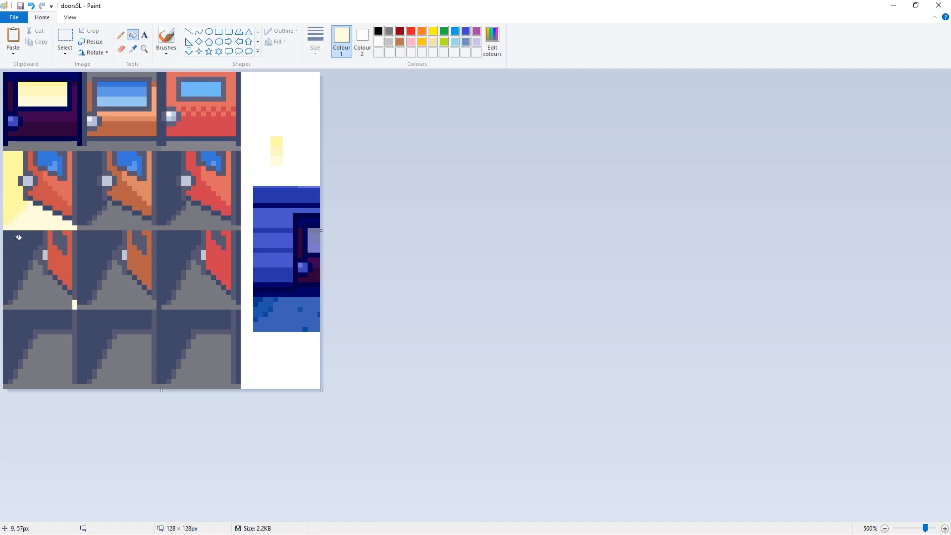
left_click(48, 282)
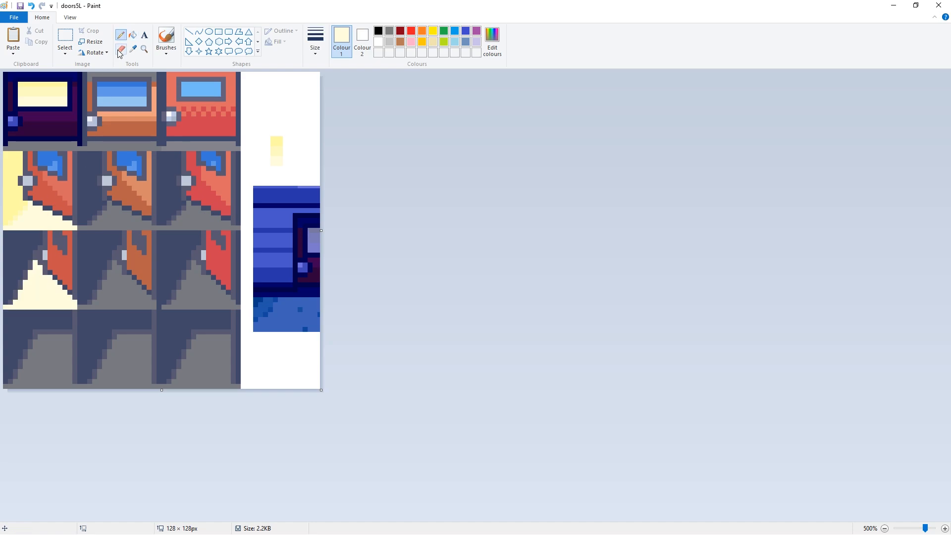
- Recolour the wall edge and dark interior of the third-row first door with the yellows sampled from the second-row sprite
left_click(133, 49)
left_click(22, 165)
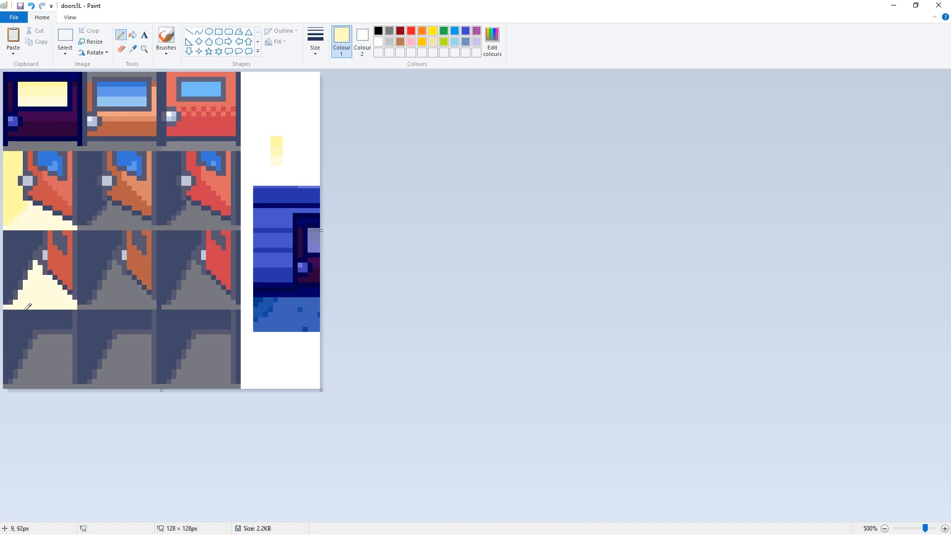
left_click(133, 34)
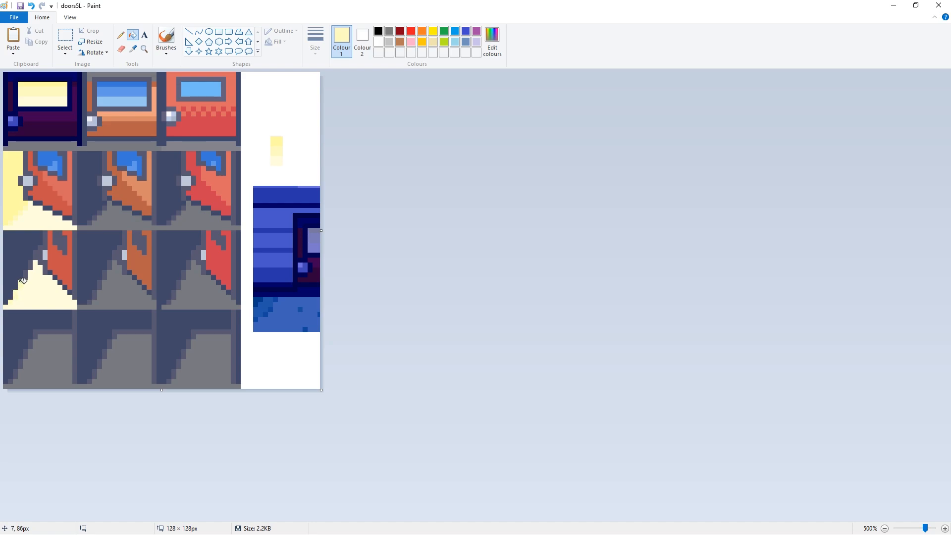
left_click(120, 35)
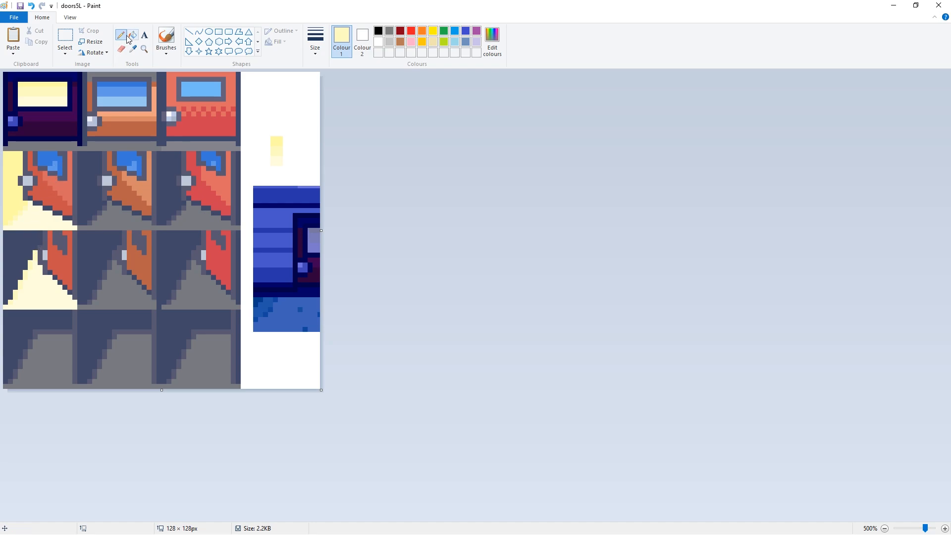
left_click(132, 48)
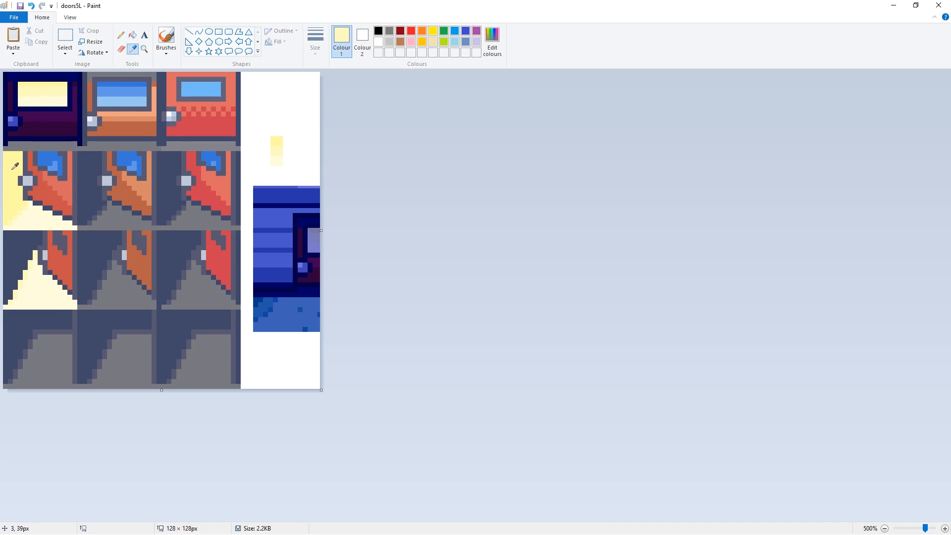
left_click(15, 166)
left_click(132, 35)
left_click(17, 243)
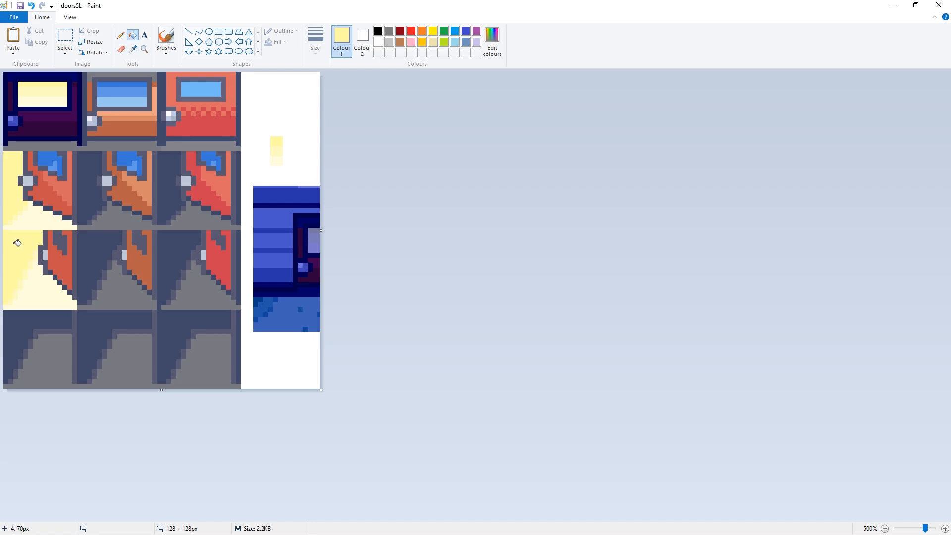
- Fill only the first door's fully open floor in the bottom row with the sampled pale cream, isolating it from the neighbouring sprites
left_click(132, 48)
left_click(42, 288)
left_click(55, 353)
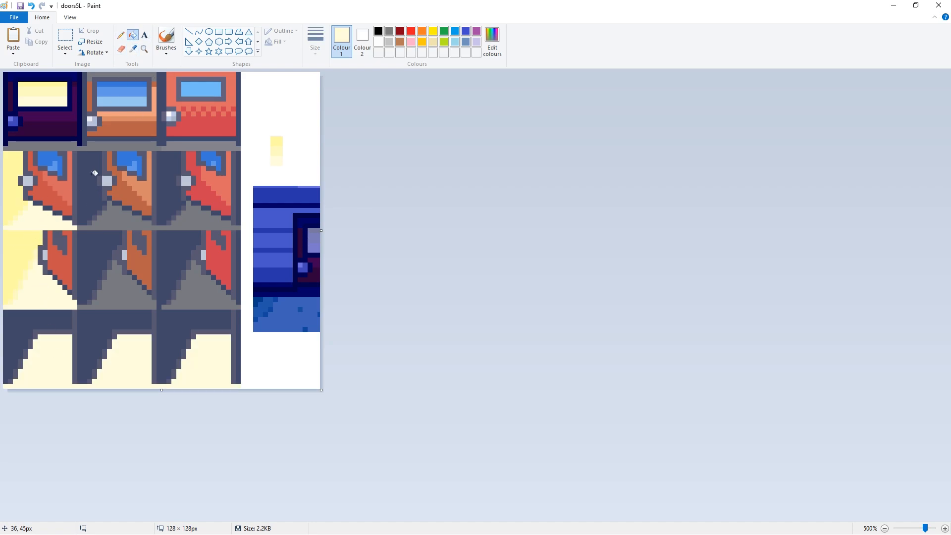
key("ctrl+z")
left_click(120, 36)
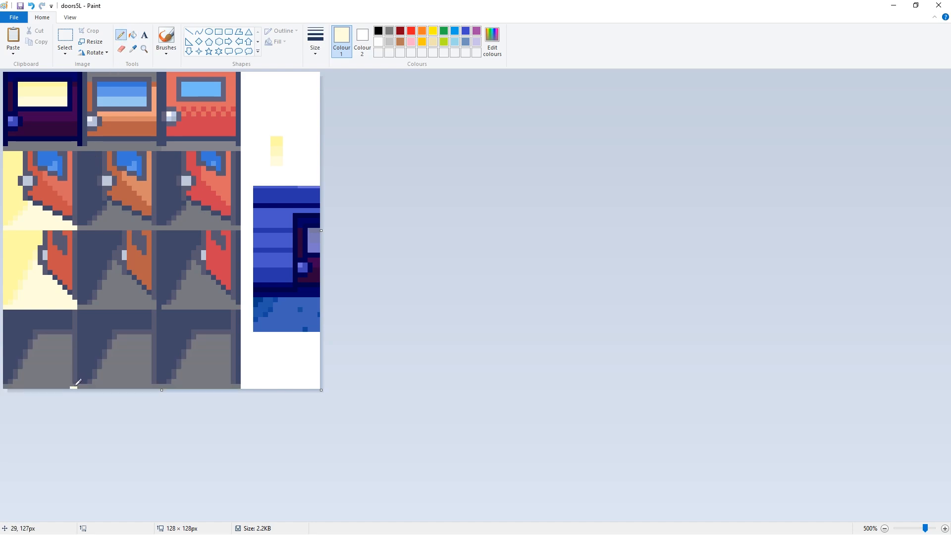
left_click(132, 35)
left_click(47, 353)
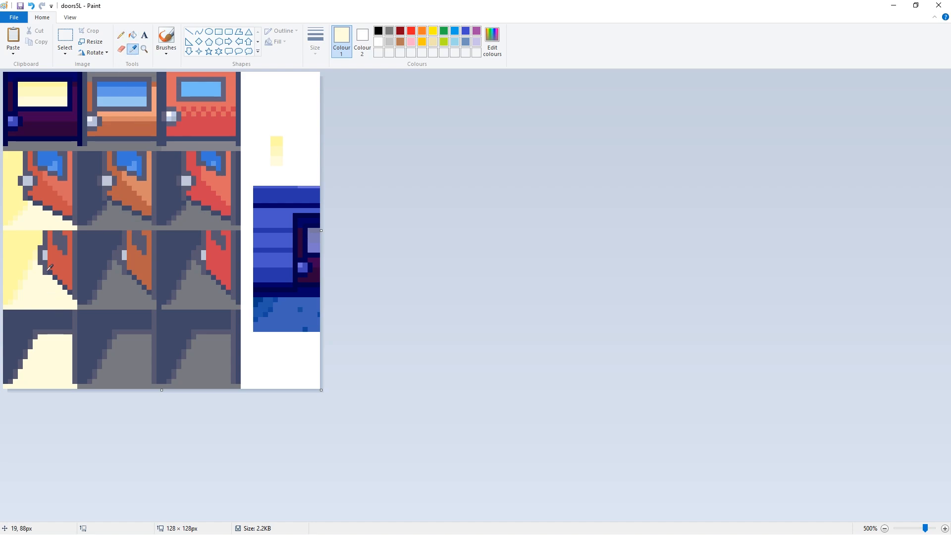
- Recolour the edge lines and dark interior of the bottom-row first door with the medium and strong yellows of the lit window
left_click(49, 93)
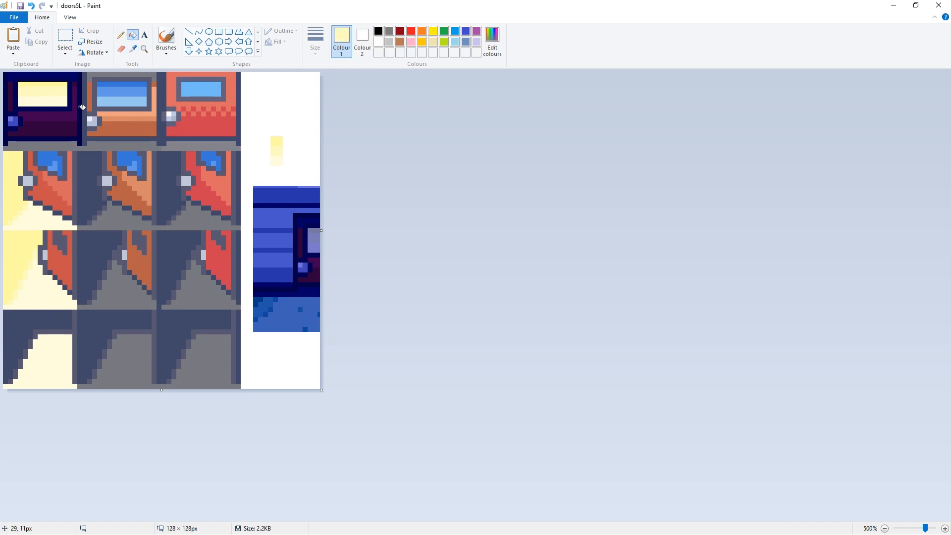
left_click(121, 34)
left_click(132, 34)
left_click(64, 329)
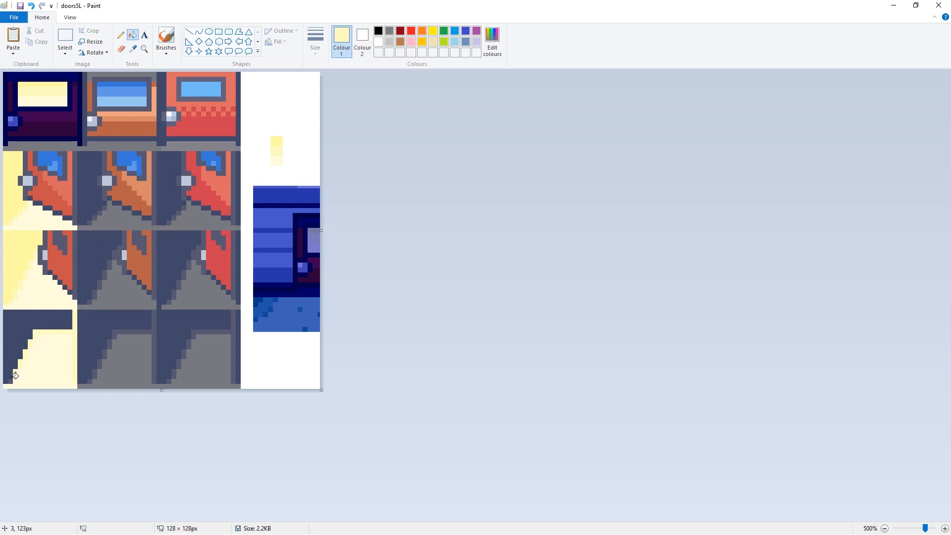
left_click(133, 49)
left_click(48, 79)
left_click(32, 318)
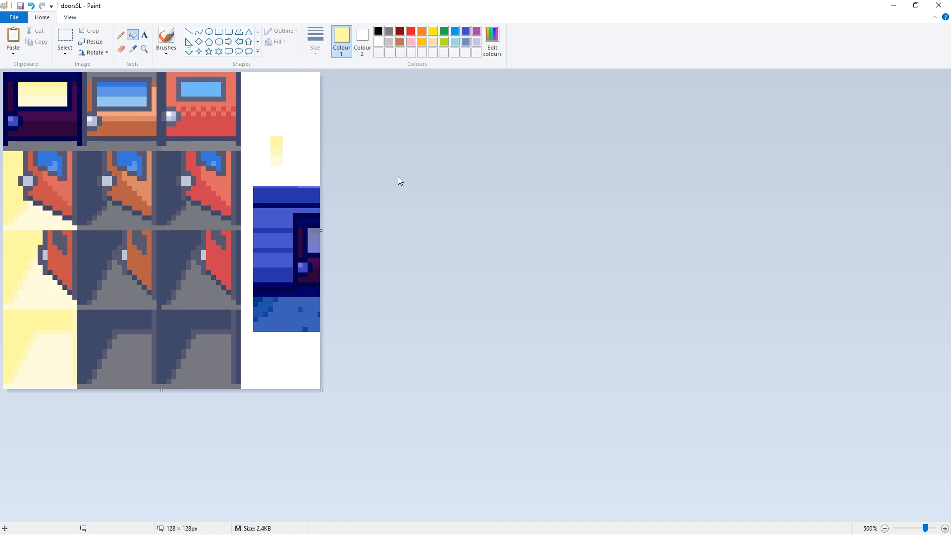
- Fill the grey strip beneath the first closed door with navy sampled from the base of the captured night door
left_click(132, 49)
left_click(305, 289)
left_click(120, 35)
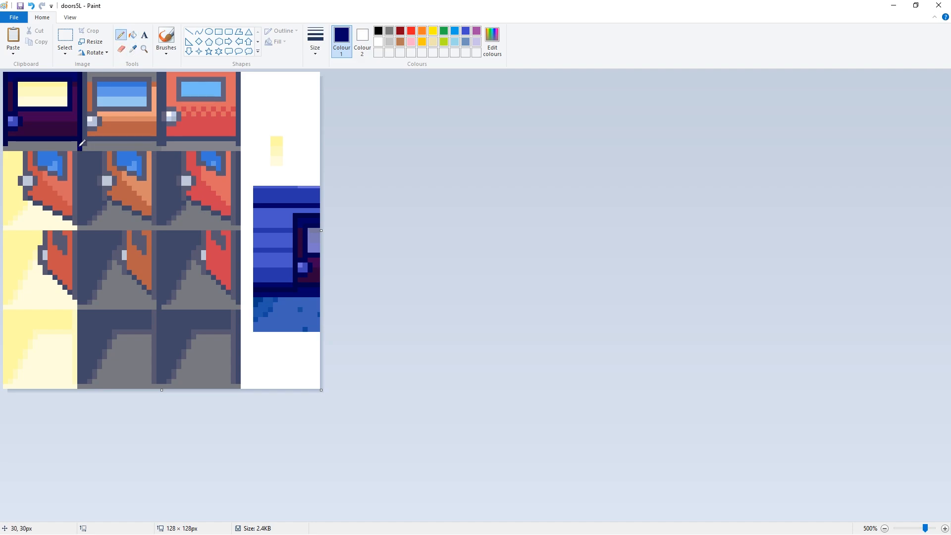
left_click(132, 35)
left_click(42, 145)
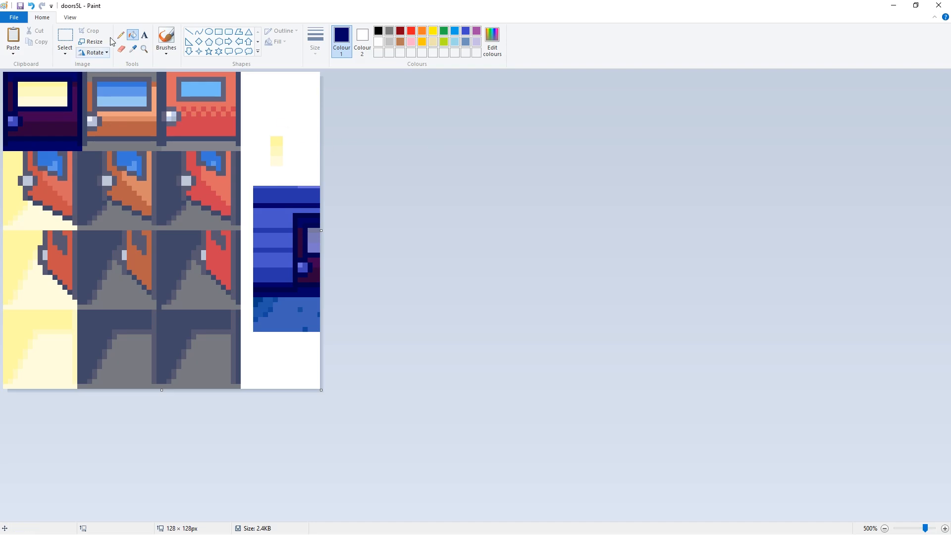
- Close the doors5L image in Paint and switch to the DONEPallet map in RPG Maker XP
left_click(938, 5)
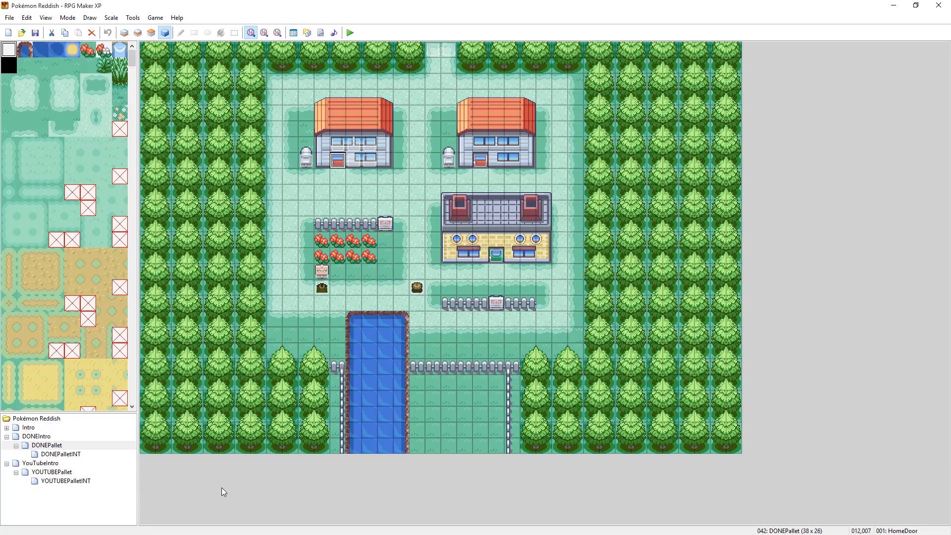
key("alt+Tab")
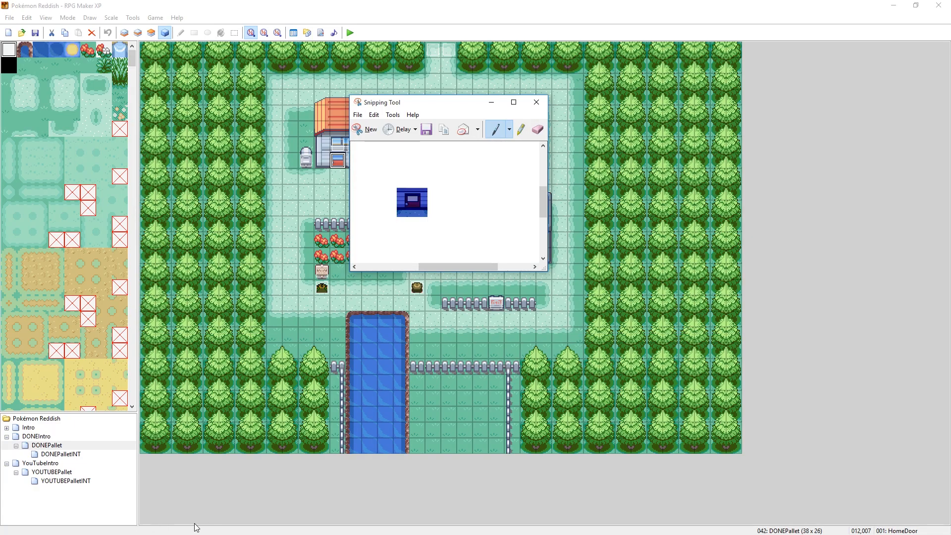
left_click(365, 468)
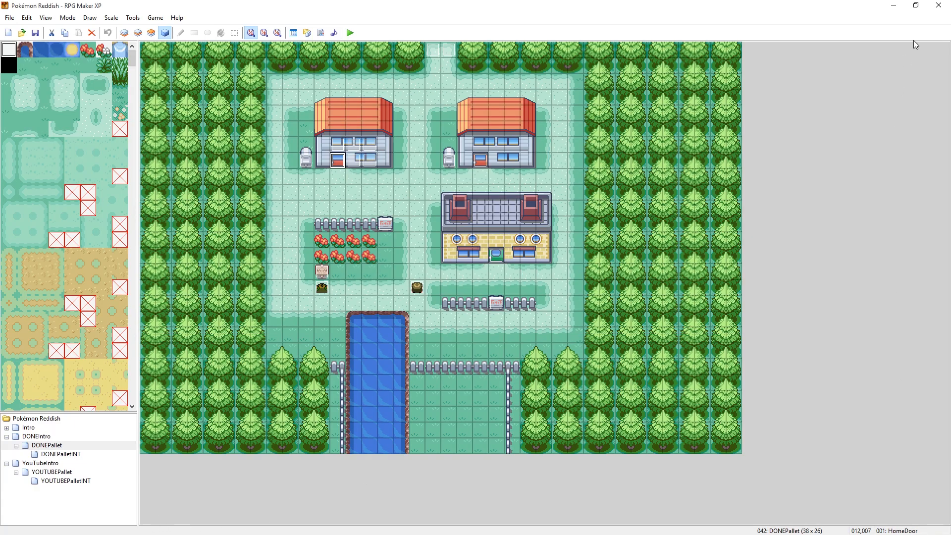
- Switch to File Explorer and open the Graphics\Characters folder of the PE 15.1 UNEDITED project
left_click(893, 5)
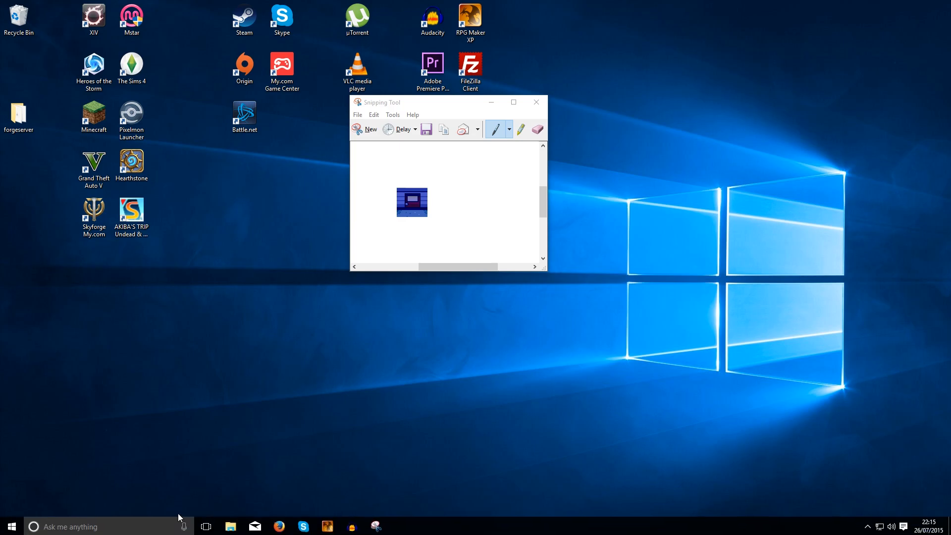
left_click(230, 526)
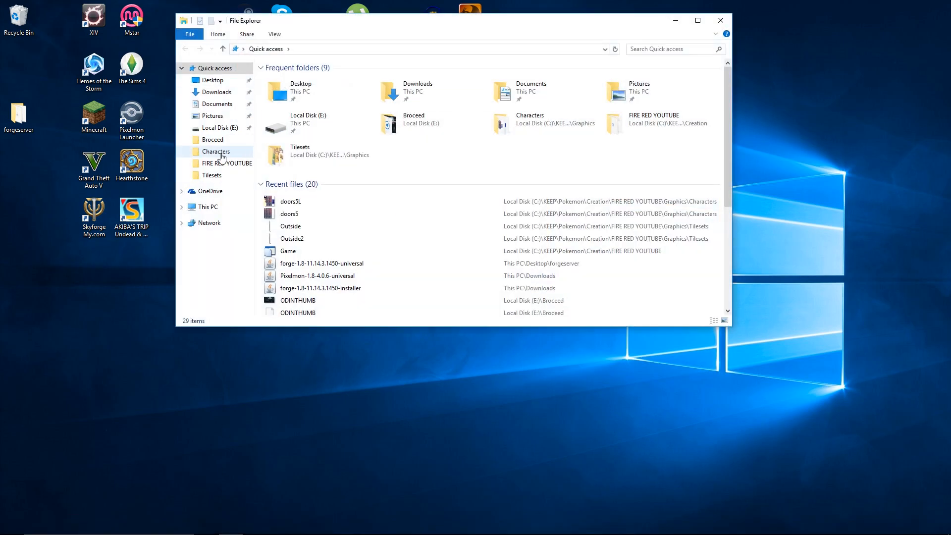
left_click(222, 162)
left_click(280, 112)
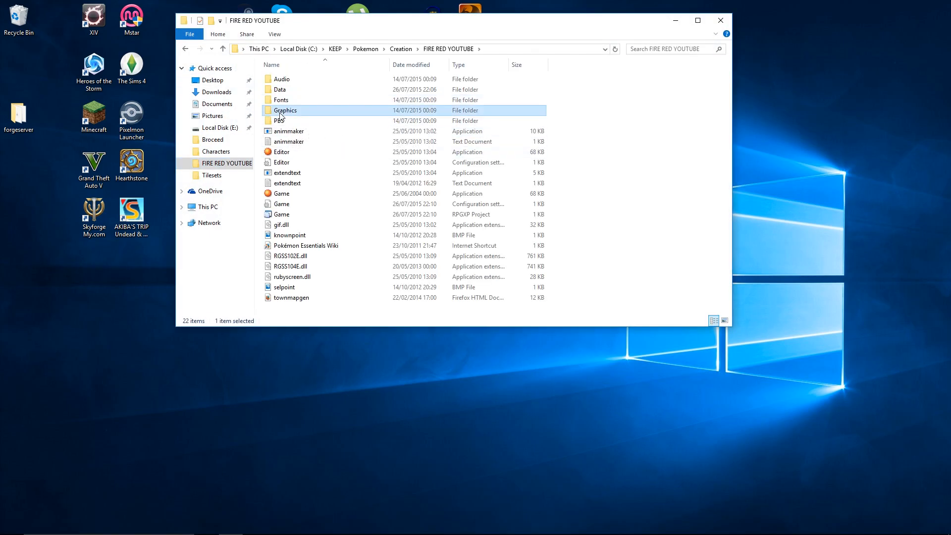
double_click(281, 114)
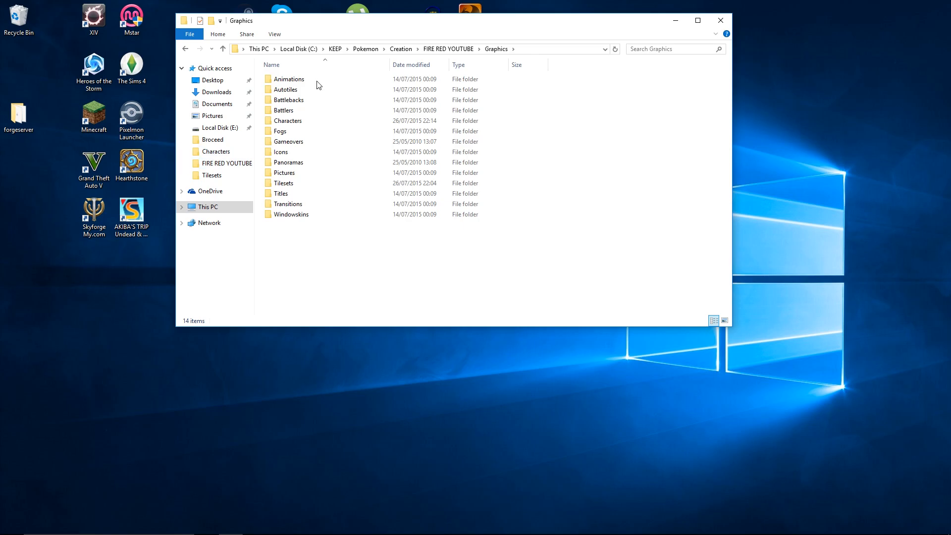
left_click(366, 49)
double_click(286, 80)
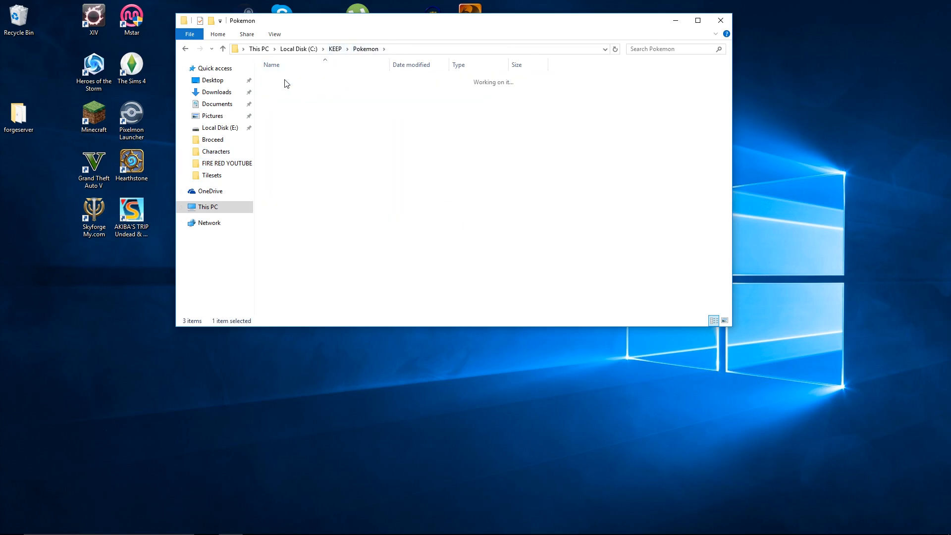
double_click(286, 99)
double_click(285, 110)
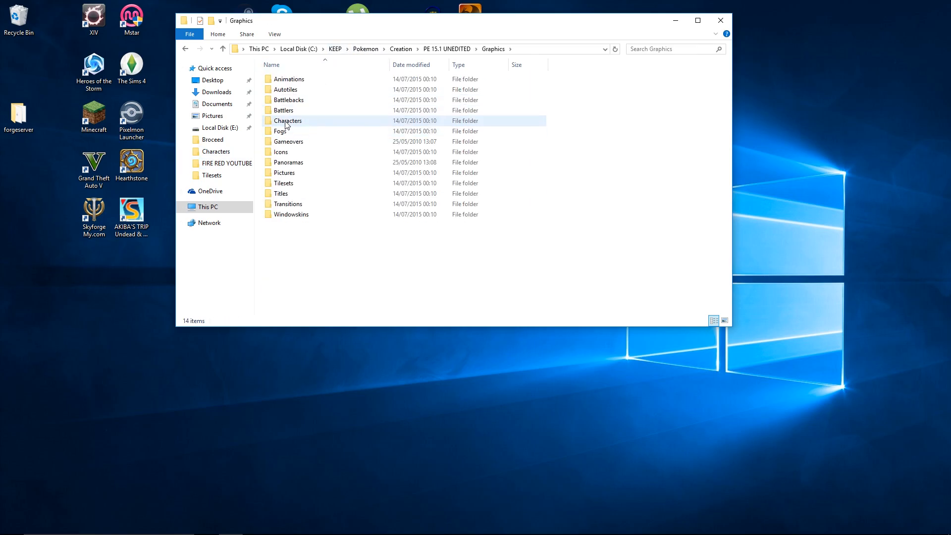
double_click(285, 121)
- Find the original doors5 sprite image in the unedited Characters folder and copy it
scroll(495, 198, "down", 5)
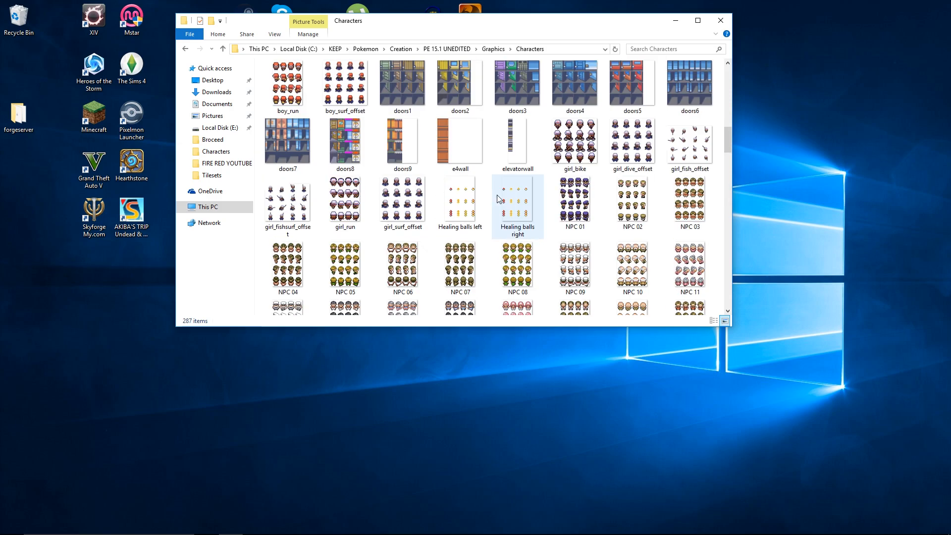
scroll(498, 198, "up", 5)
scroll(529, 201, "down", 5)
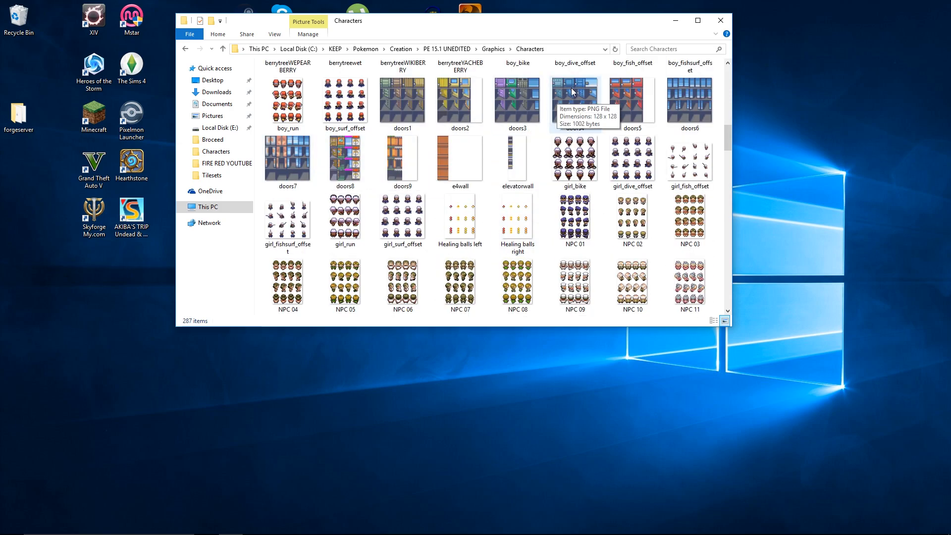
right_click(623, 95)
left_click(642, 245)
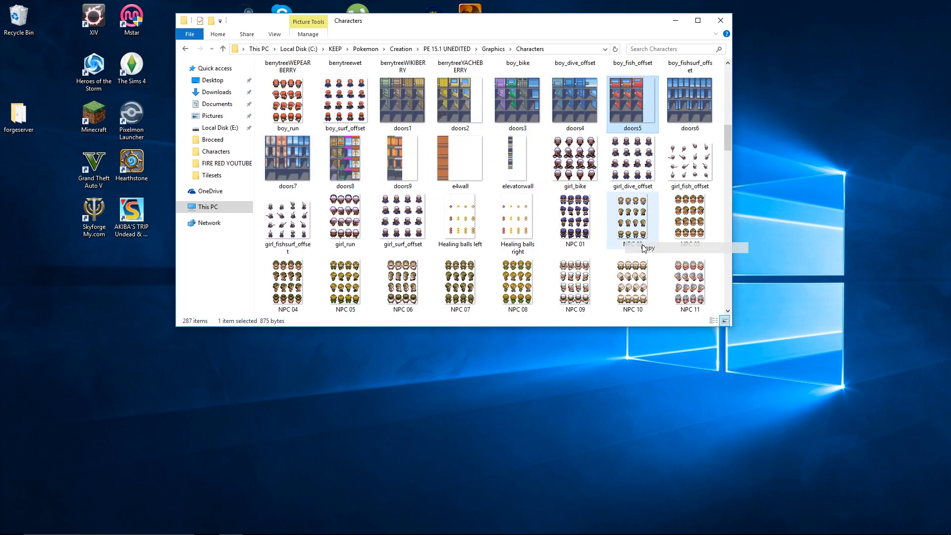
- Paste the original doors5 image into FIRE RED YOUTUBE's Graphics\Characters folder, replacing the existing file
left_click(235, 165)
double_click(282, 110)
left_click(287, 122)
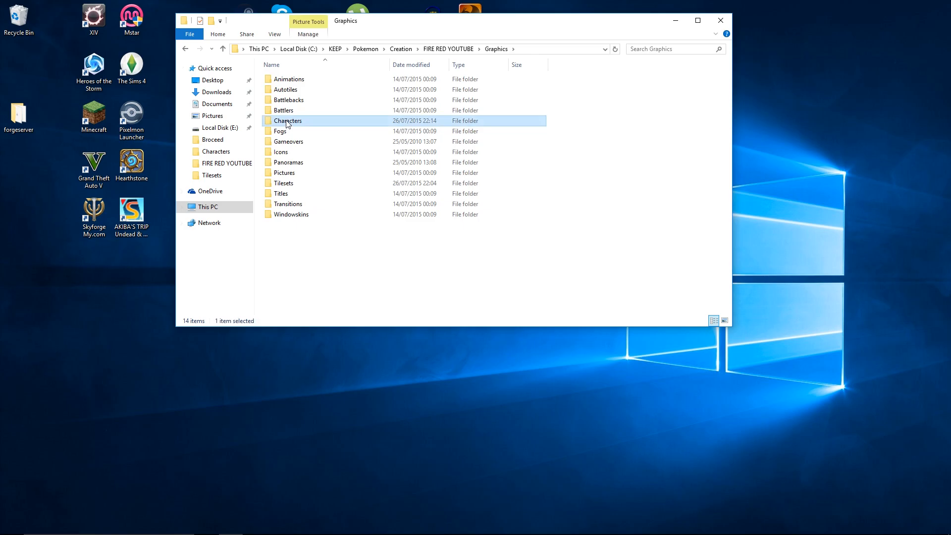
double_click(287, 122)
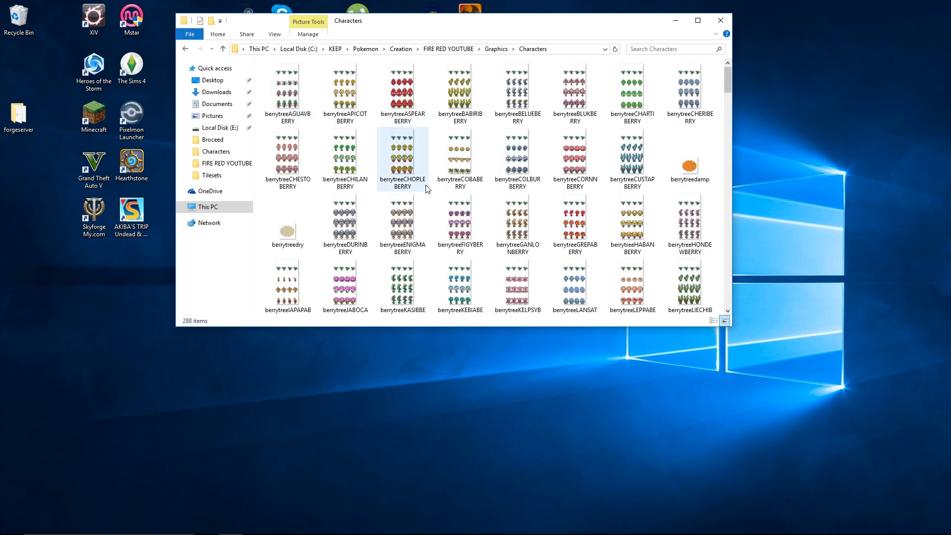
right_click(451, 140)
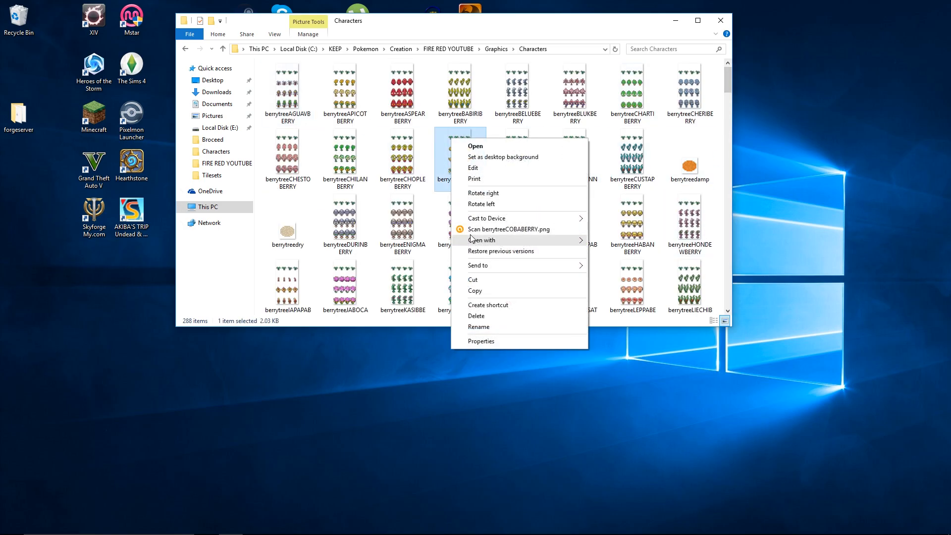
left_click(422, 186)
right_click(424, 192)
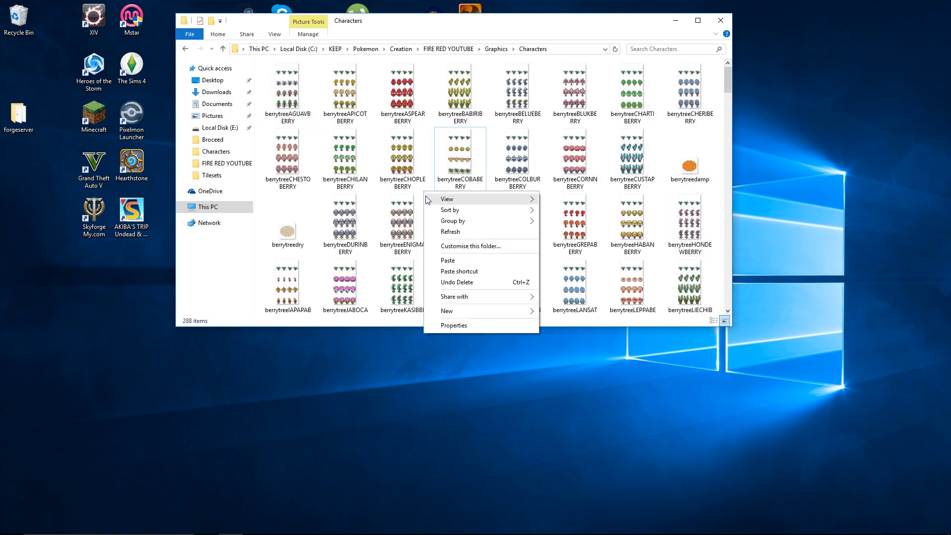
left_click(449, 259)
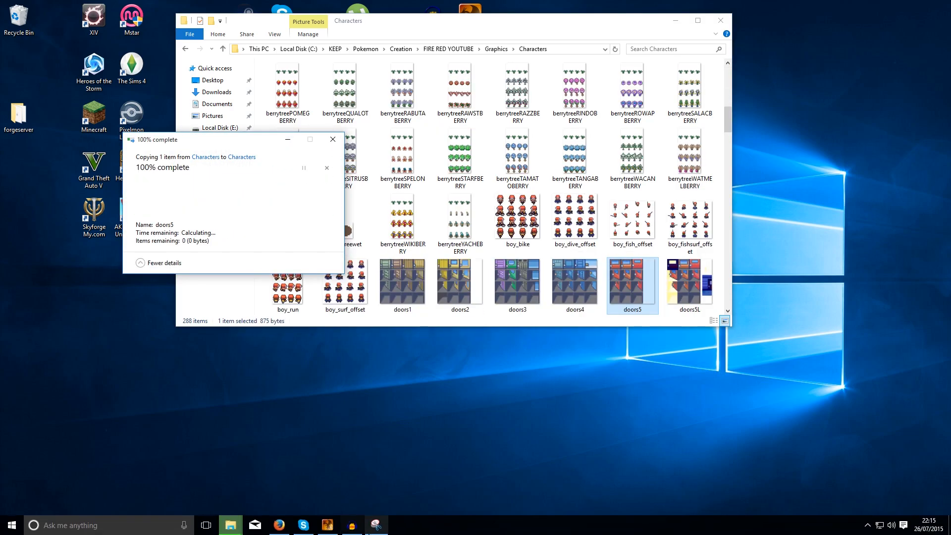
- Return to RPG Maker XP and open the HomeDoor event of the upper-left house for editing
left_click(324, 527)
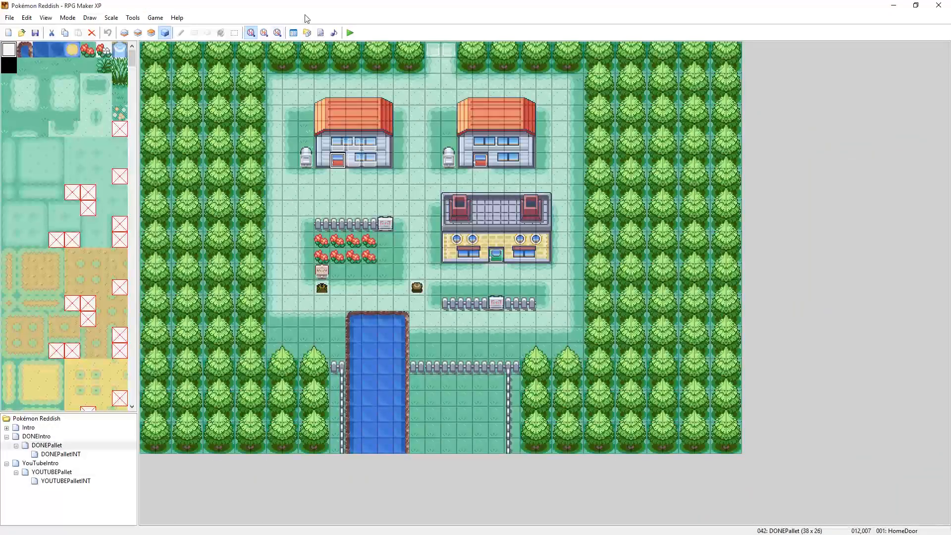
right_click(335, 166)
left_click(349, 169)
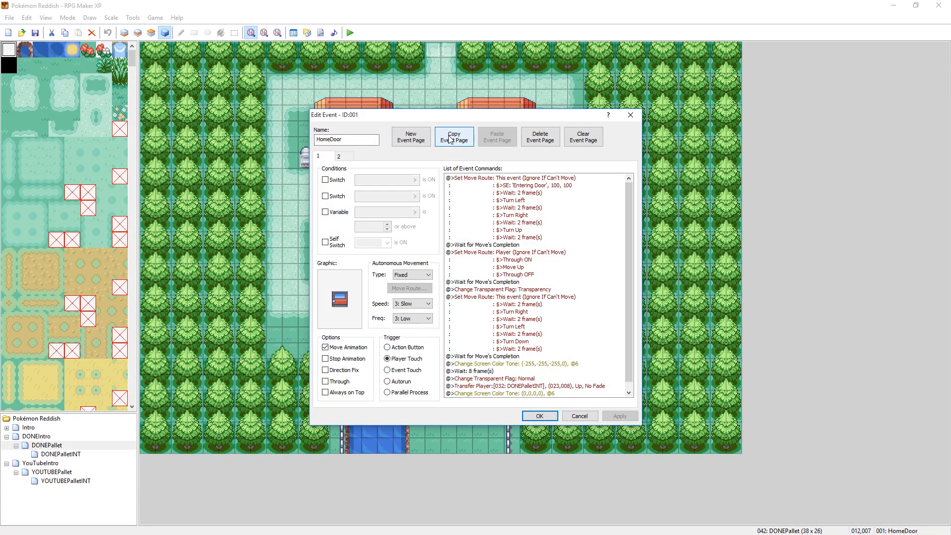
left_click_drag(430, 123, 458, 135)
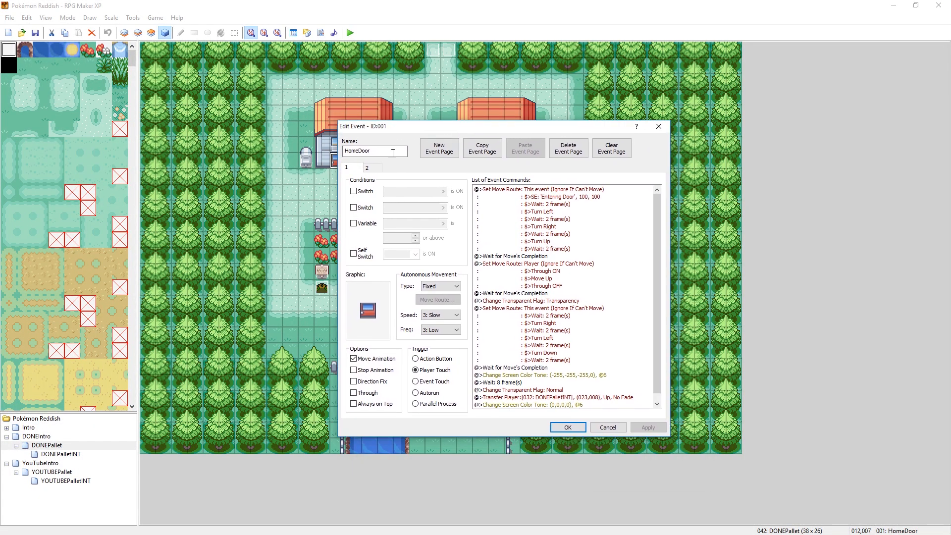
- Compare the conditions, trigger and commands on pages 1 and 2 of the HomeDoor event
left_click(368, 168)
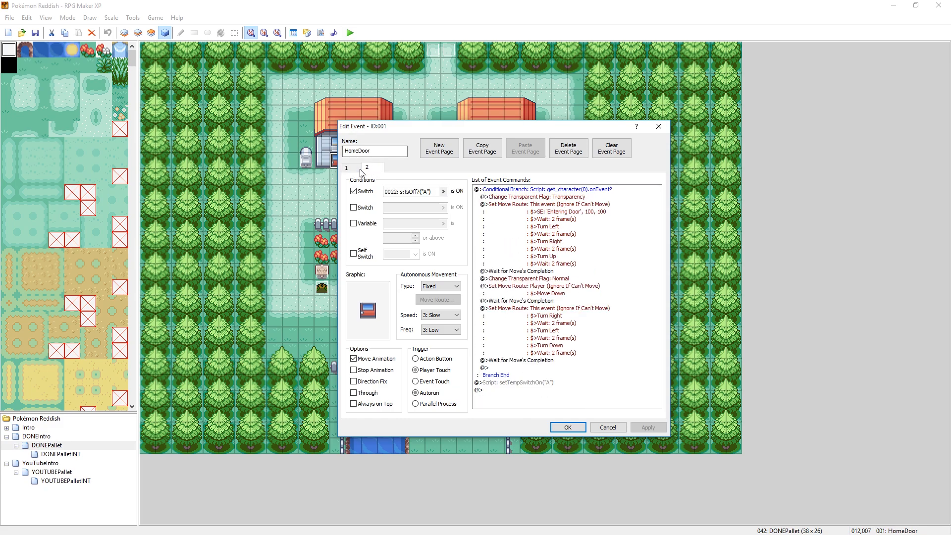
left_click(353, 169)
left_click(369, 167)
left_click(355, 168)
left_click(369, 168)
left_click(355, 170)
left_click(370, 169)
left_click(355, 170)
left_click(369, 170)
left_click(354, 170)
left_click(369, 169)
left_click(355, 169)
left_click(370, 169)
left_click(355, 169)
left_click(370, 168)
left_click(355, 169)
left_click(370, 168)
left_click(355, 169)
left_click(370, 169)
left_click(355, 169)
left_click(370, 168)
left_click(355, 169)
left_click(370, 168)
left_click(354, 169)
left_click(375, 171)
left_click(355, 169)
left_click(370, 169)
left_click(354, 169)
left_click(370, 169)
left_click(355, 169)
- Duplicate both HomeDoor event pages, placing each copy directly after its original to make four pages
left_click(482, 148)
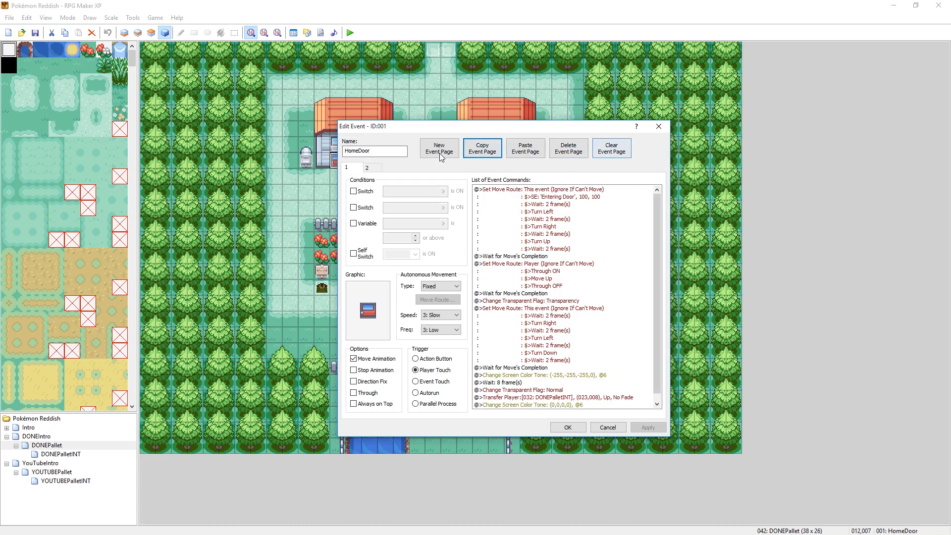
left_click(525, 148)
left_click(367, 168)
left_click(482, 148)
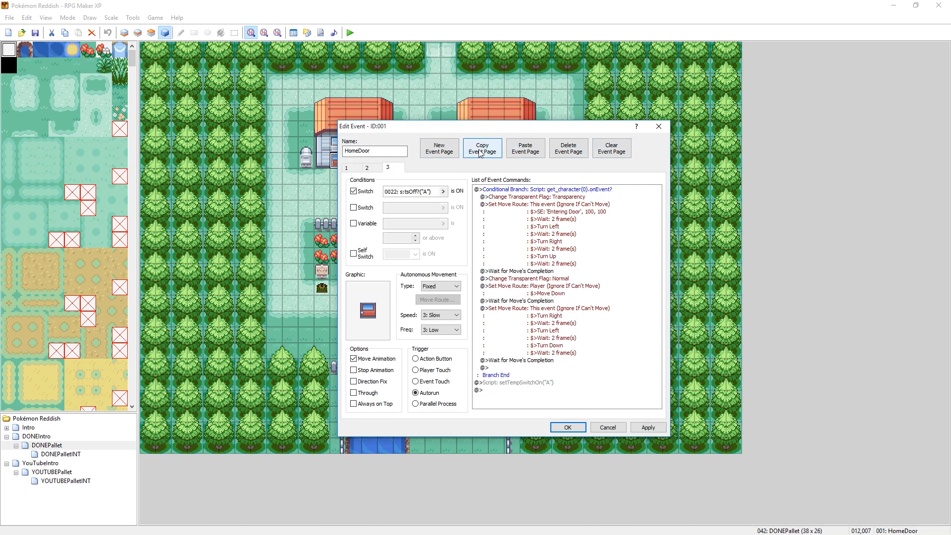
left_click(525, 148)
- Make page 2 of the HomeDoor event conditional on switch 0015: s:PBDayNight.isNight? being on
left_click(372, 169)
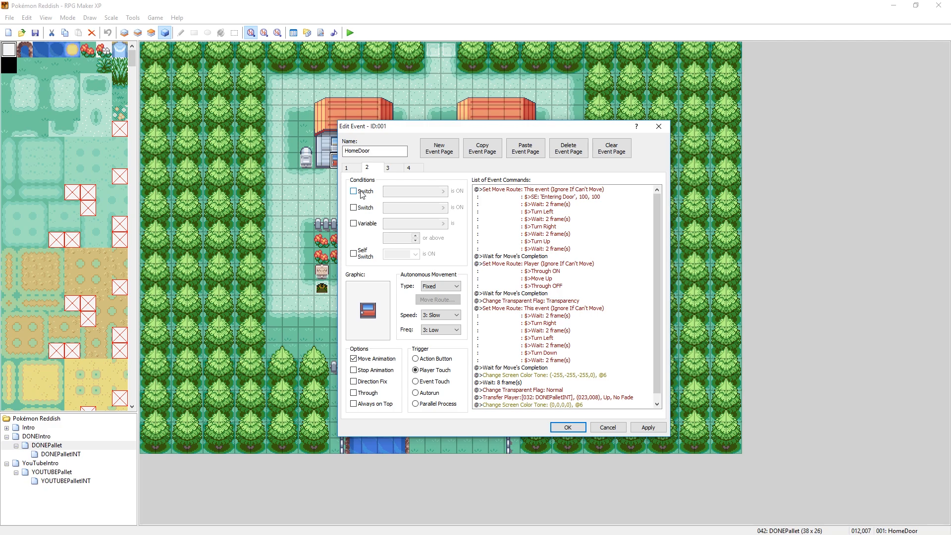
left_click(354, 191)
left_click(439, 192)
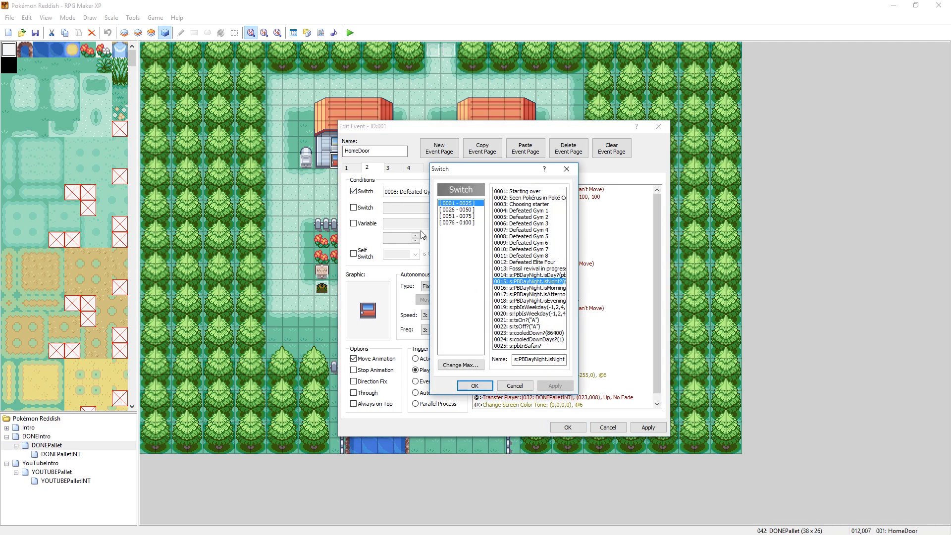
left_click(475, 386)
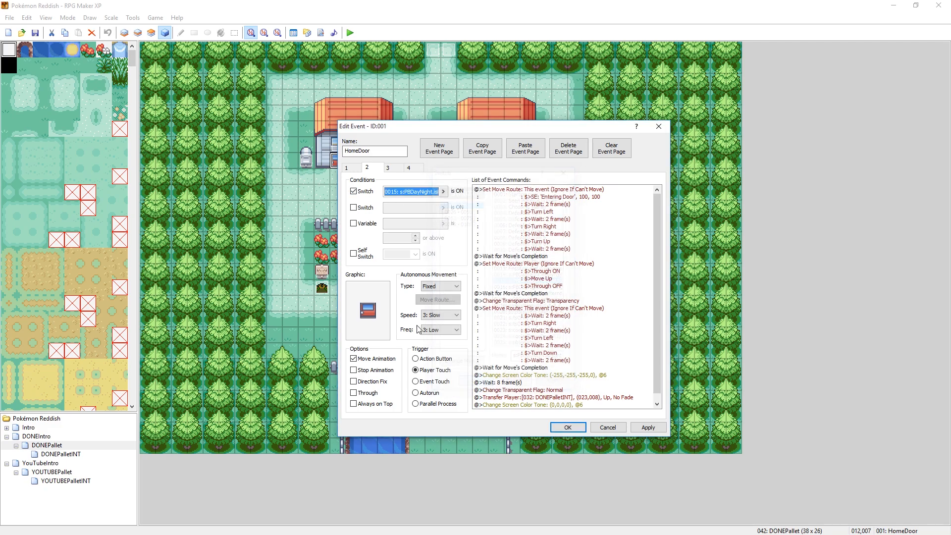
- Add switch 0015: s:PBDayNight.isNight? as the second condition on page 4 of the HomeDoor event
left_click(414, 169)
left_click(366, 208)
left_click(443, 208)
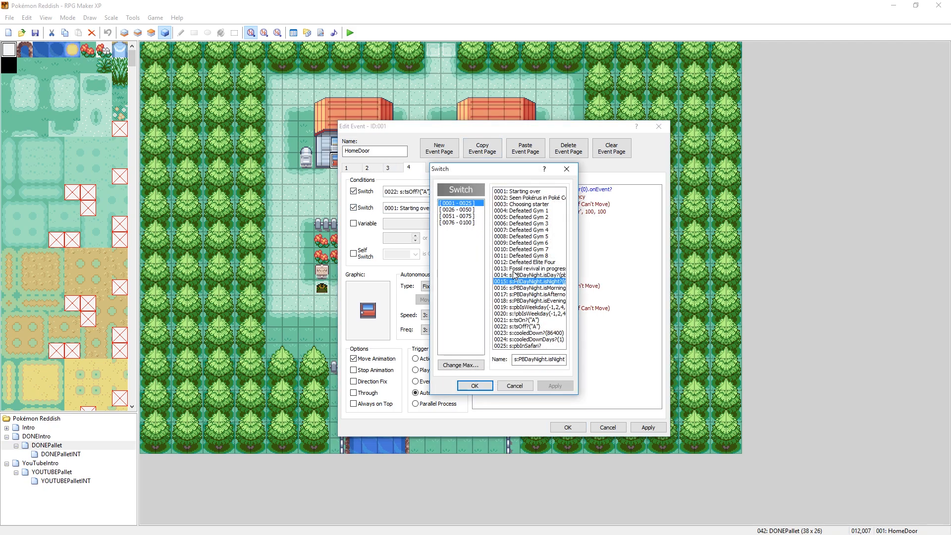
left_click(475, 386)
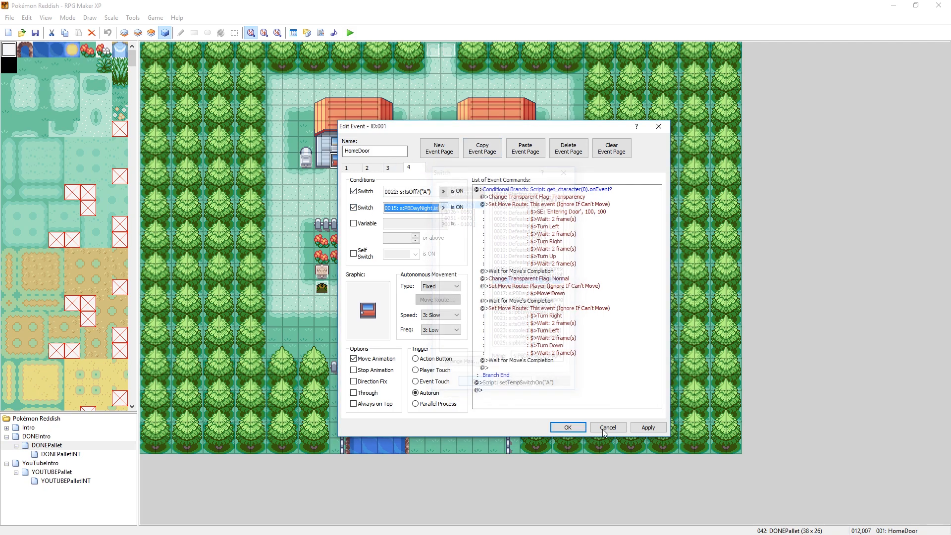
- Review the conditions and commands across the four HomeDoor event pages
left_click(369, 169)
left_click(353, 166)
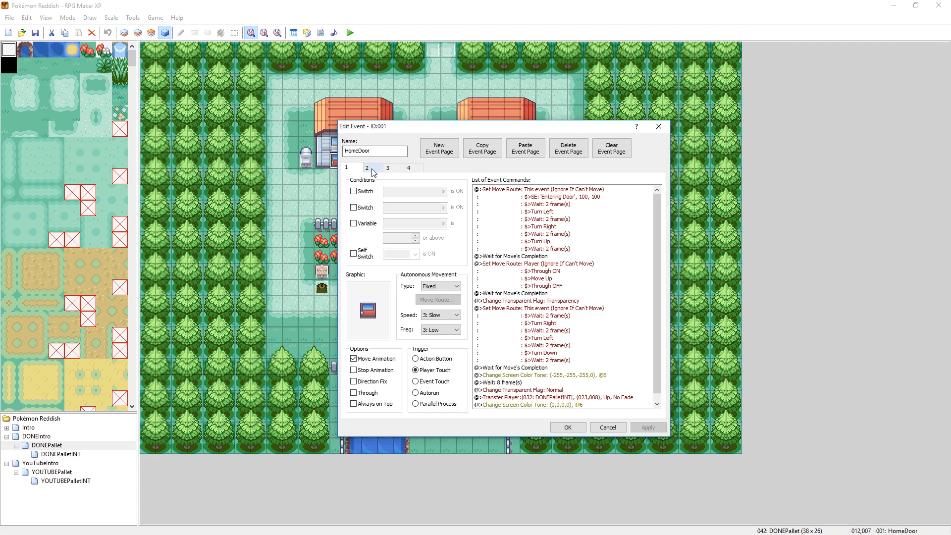
left_click(372, 169)
left_click(394, 169)
left_click(407, 169)
left_click(354, 170)
left_click(369, 169)
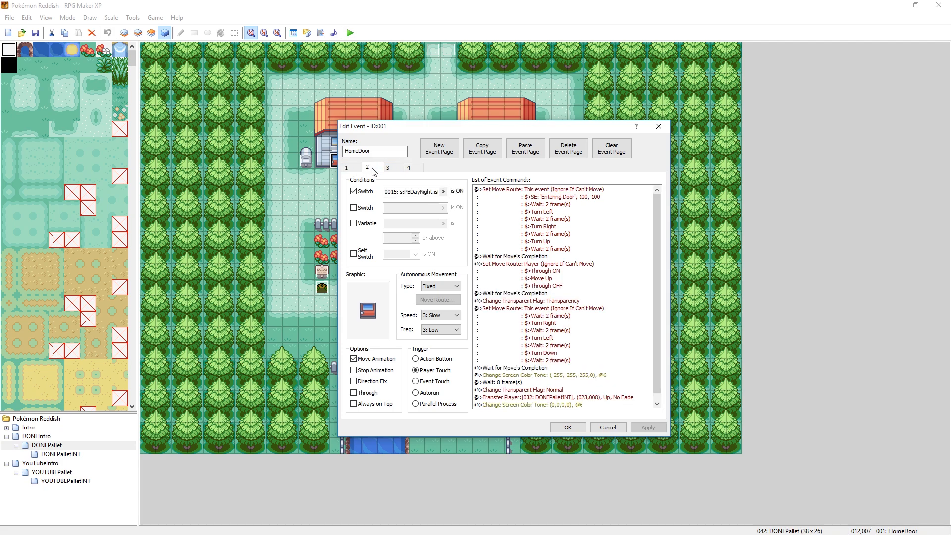
left_click(398, 171)
left_click(409, 169)
- Set the graphic of HomeDoor page 2 to the closed yellow-lit door from doors5L
left_click(369, 169)
double_click(366, 309)
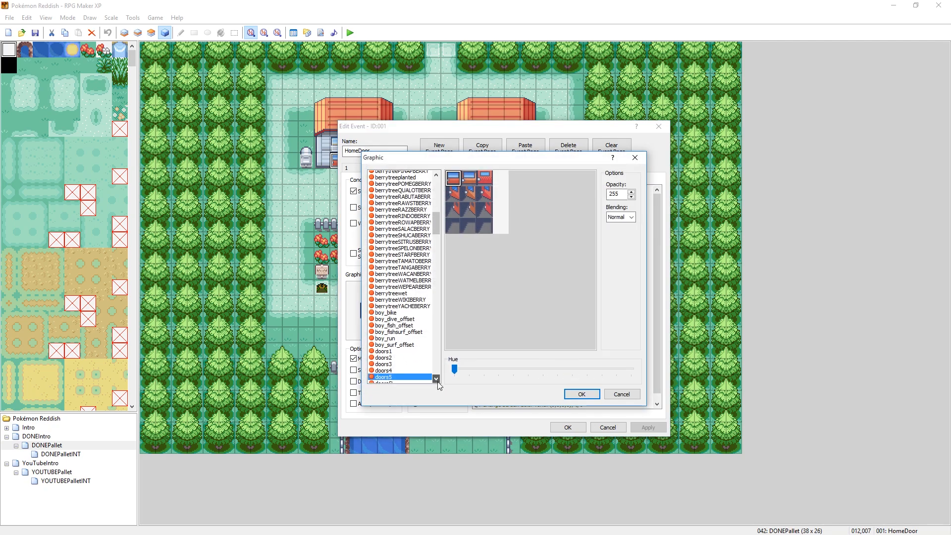
scroll(421, 369, "down", 1)
left_click(398, 374)
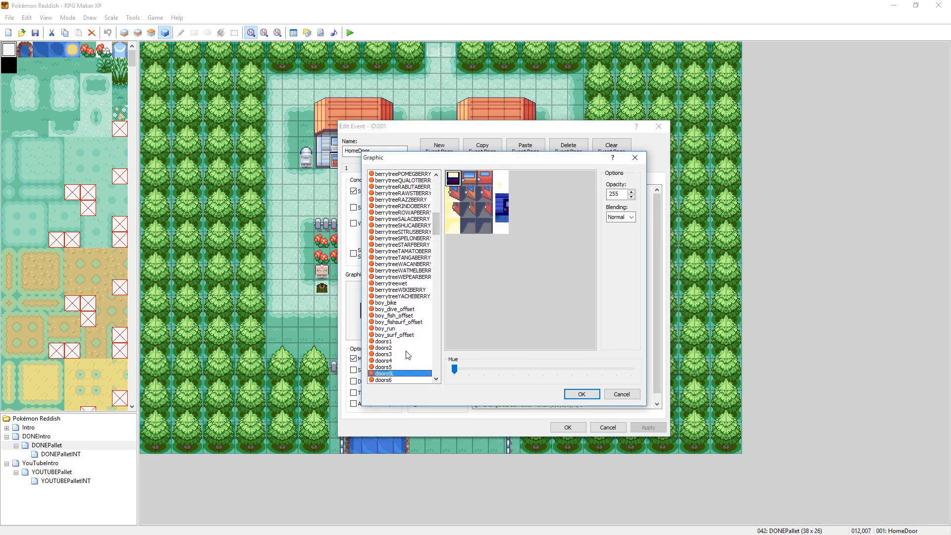
left_click(582, 394)
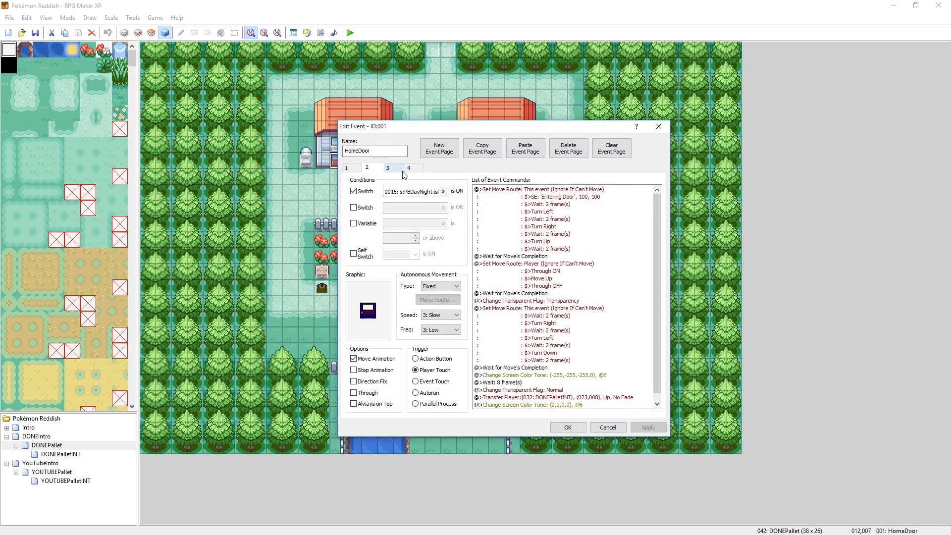
- Set the graphic of HomeDoor page 4 to the closed lit door from doors5L and accept the event changes
left_click(391, 168)
double_click(368, 310)
left_click(436, 379)
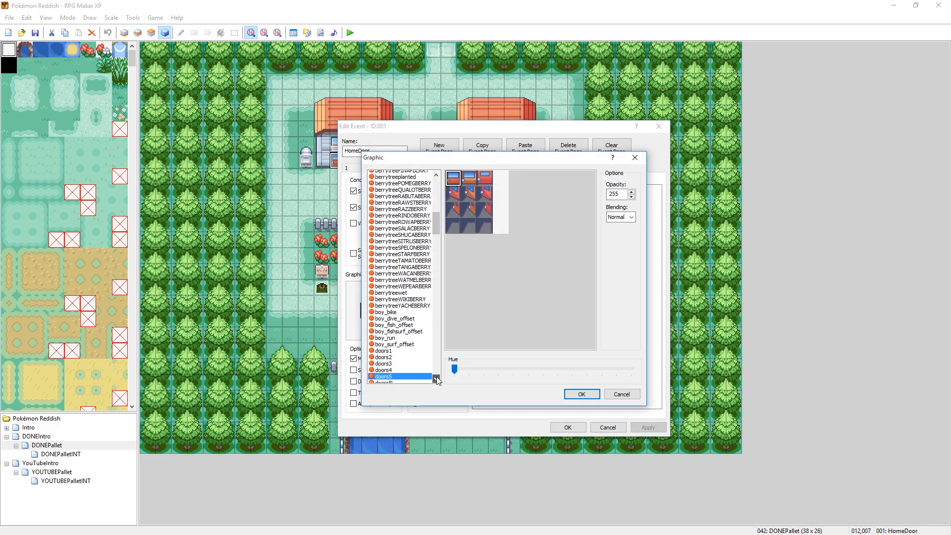
left_click(384, 379)
left_click(582, 394)
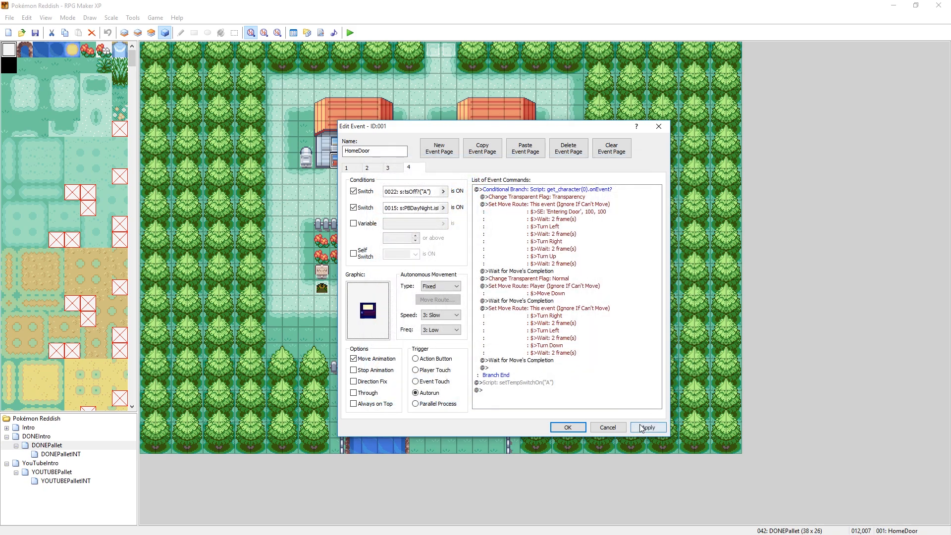
left_click(568, 427)
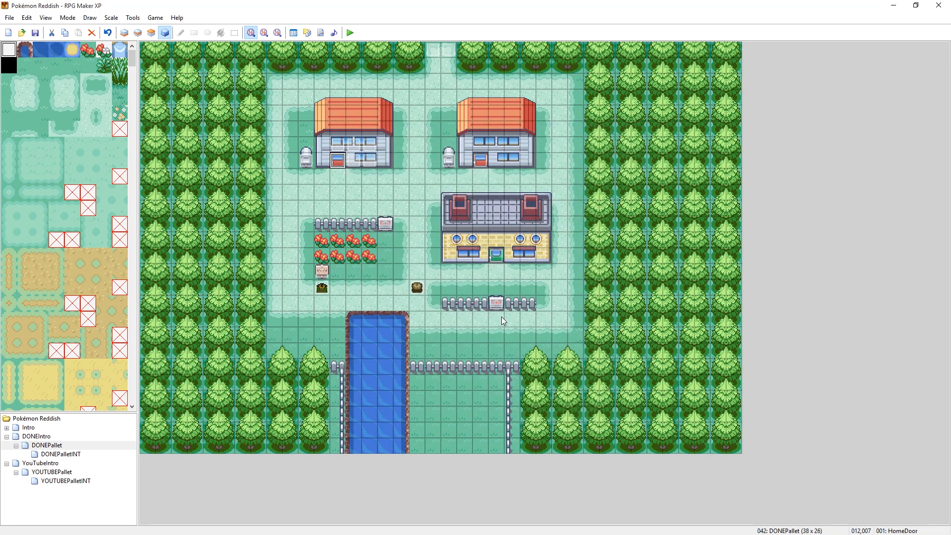
- Rename the upper-left house's door event as RegularTone
right_click(337, 164)
left_click(354, 168)
type("Re")
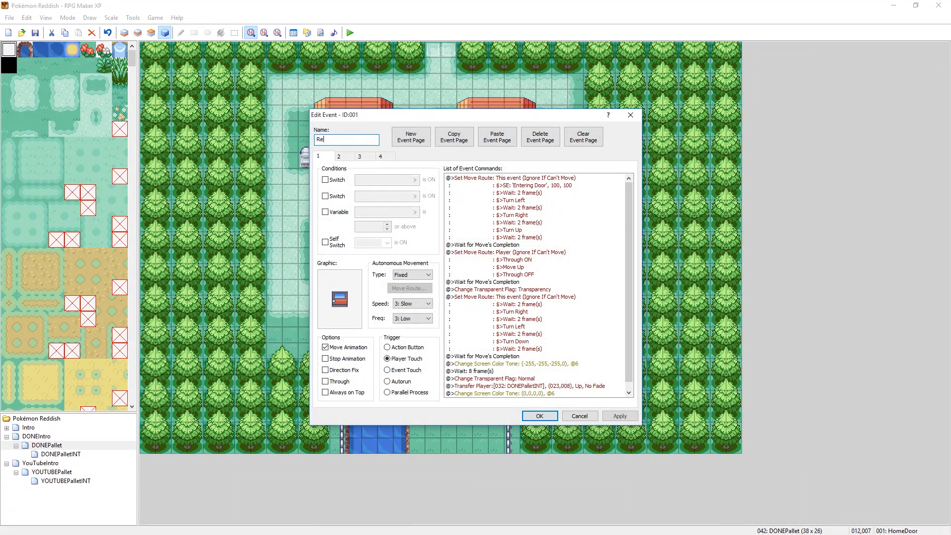
type("gua")
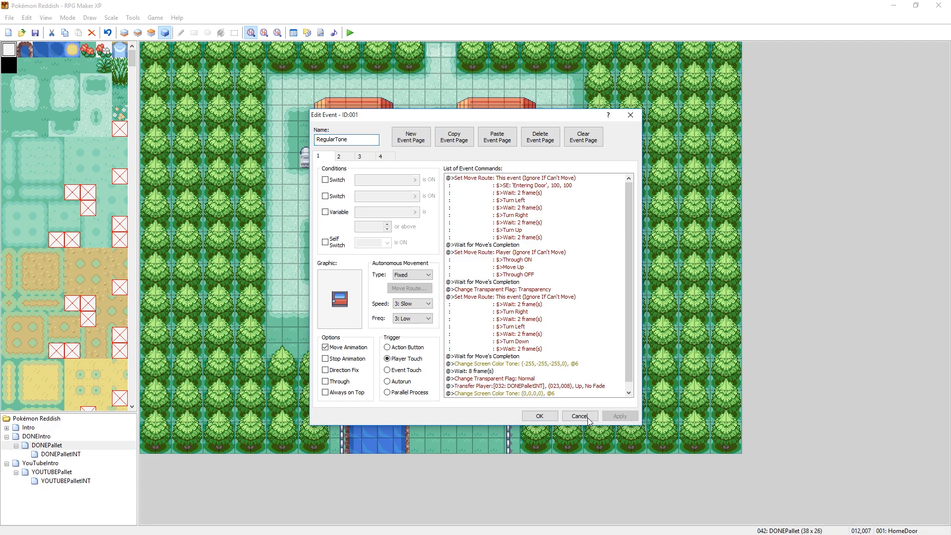
left_click(539, 415)
- Save the project changes, start a playtest and continue the saved game in DONEPallet
left_click(350, 33)
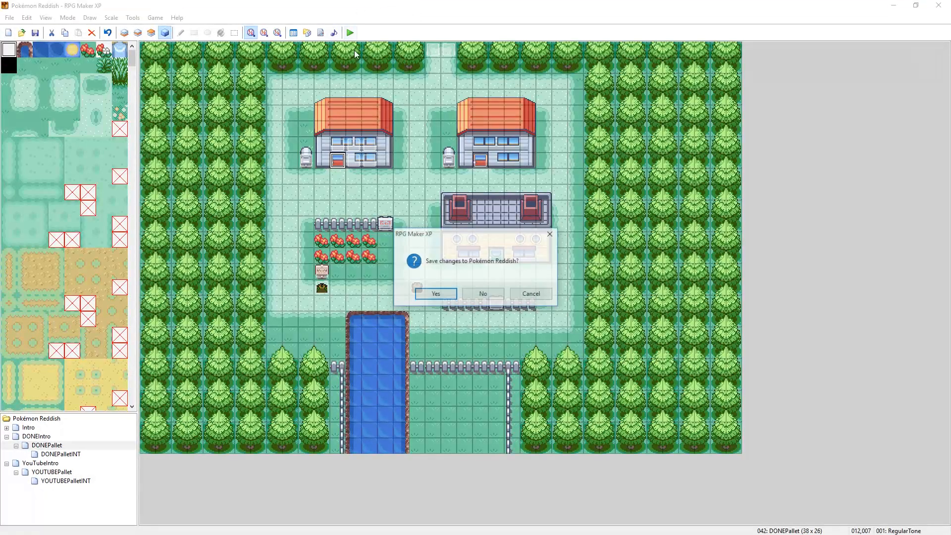
left_click(435, 293)
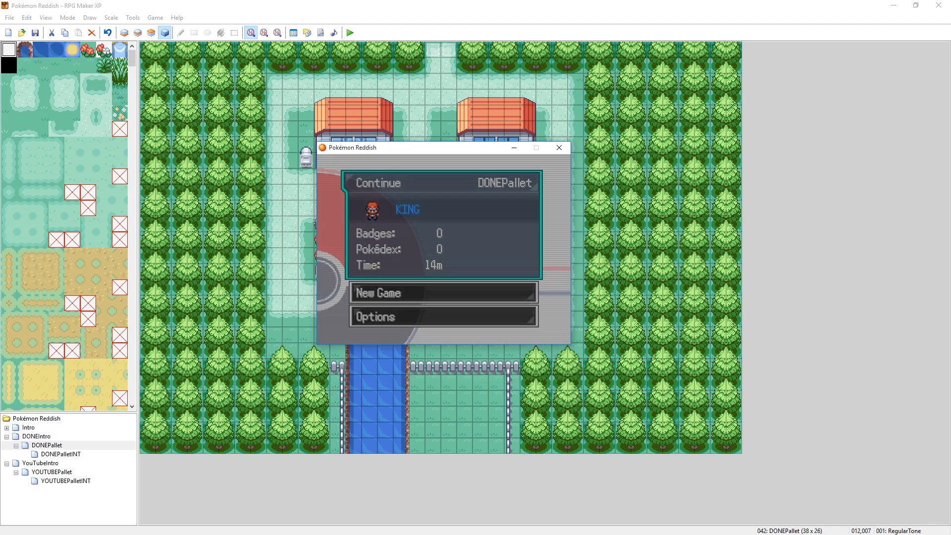
key("Return")
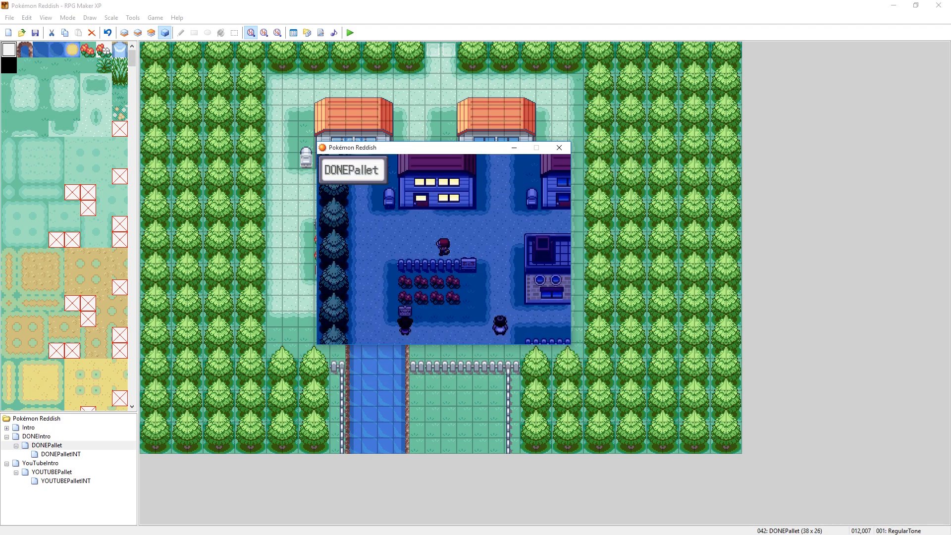
- Walk the character to the upper-left house and enter through its lit door
key("Left")
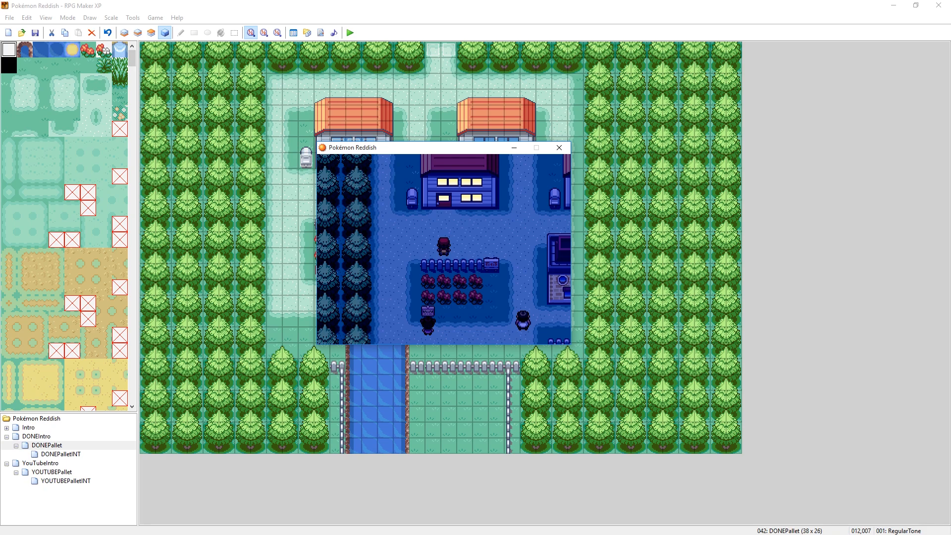
key("Up")
key("Right")
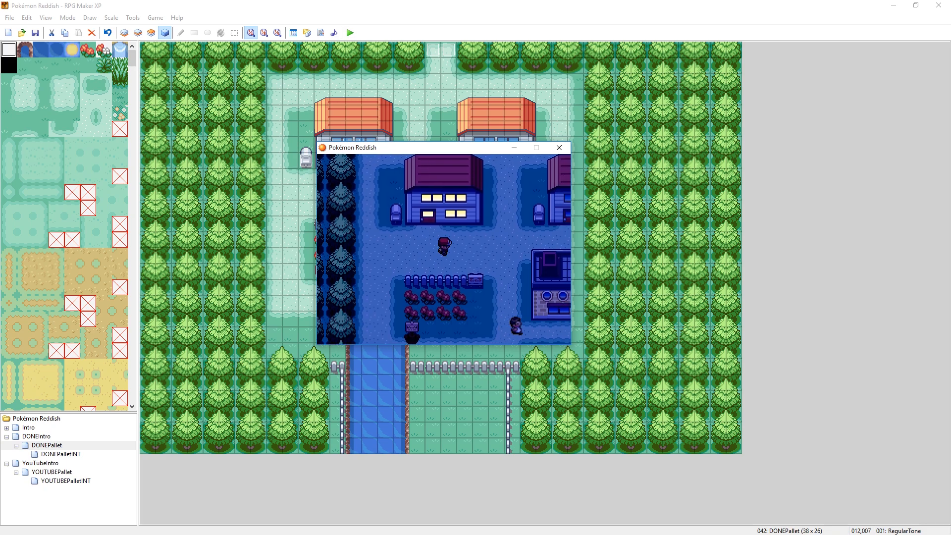
key("Left")
key("Up")
key("Up")
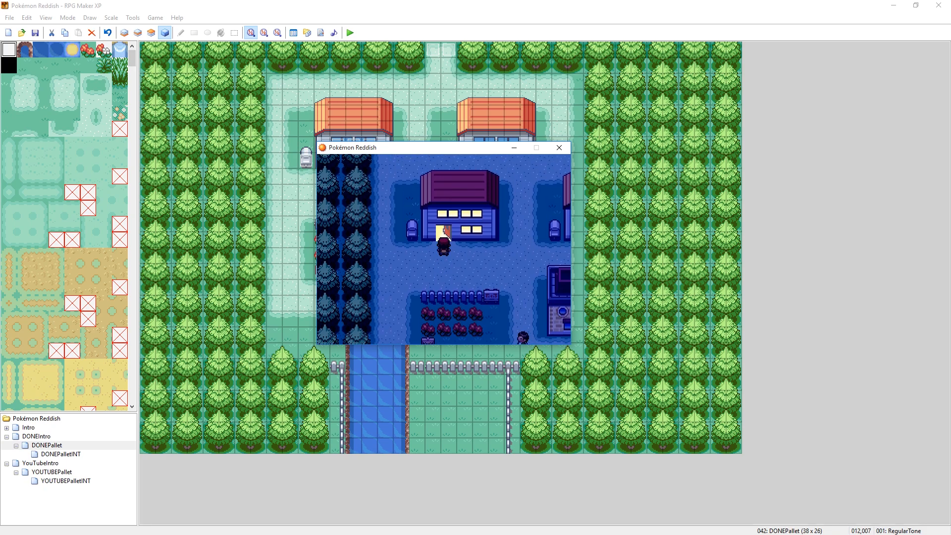
key("Up")
key("Up")
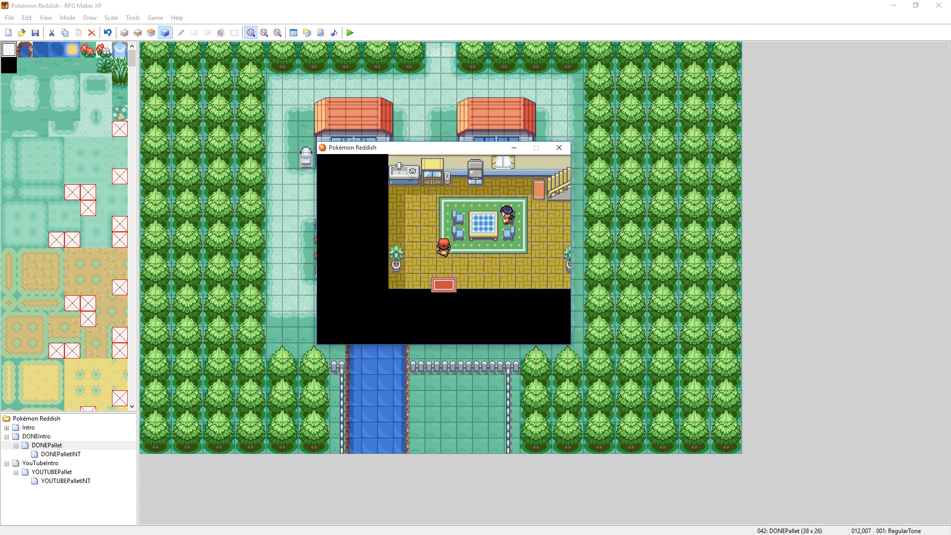
- Leave the house, go back in through the lit door, and step out onto the path again
key("Down")
key("Down")
key("Down")
key("Down")
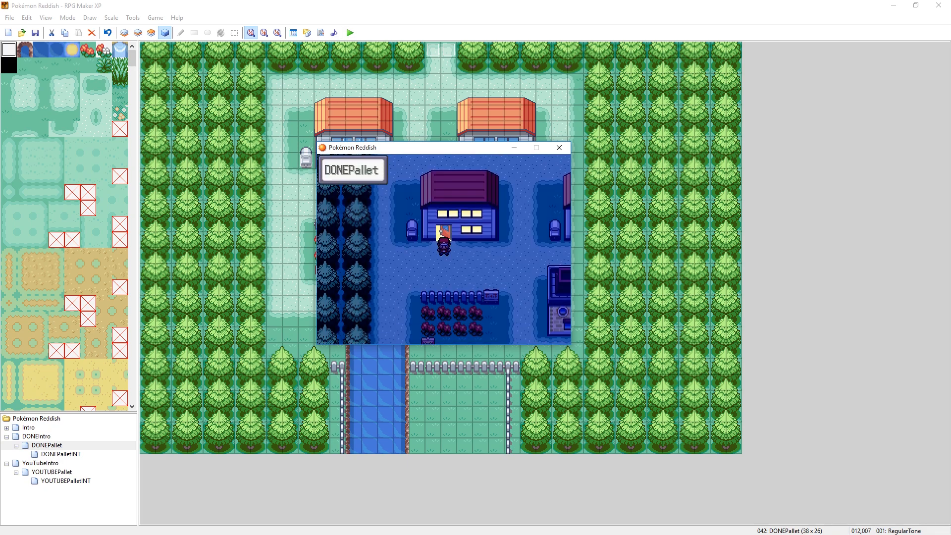
key("Up")
key("Up")
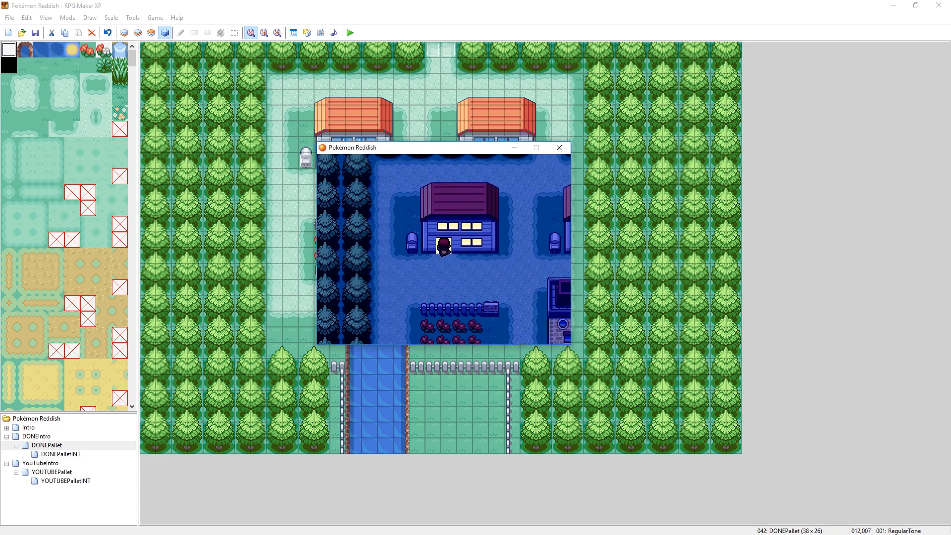
key("Down")
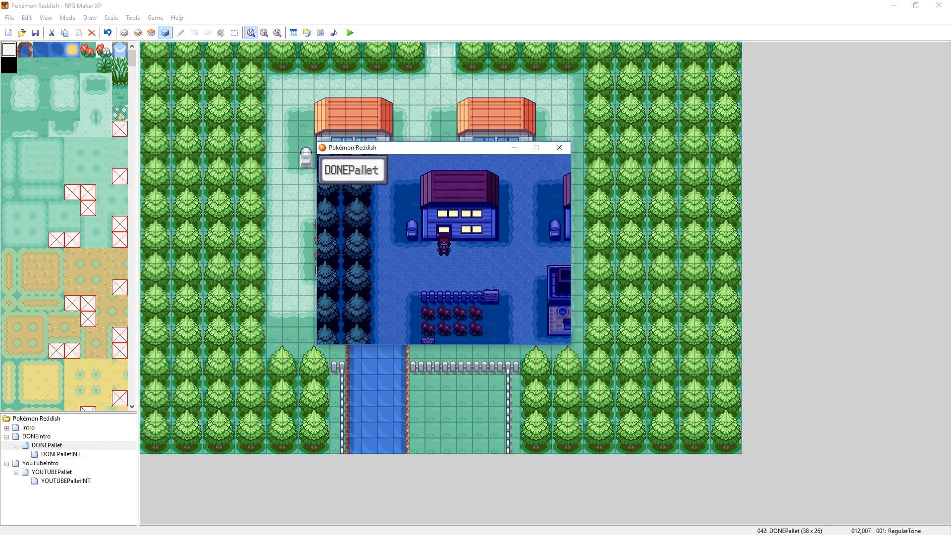
key("Down")
key("Down")
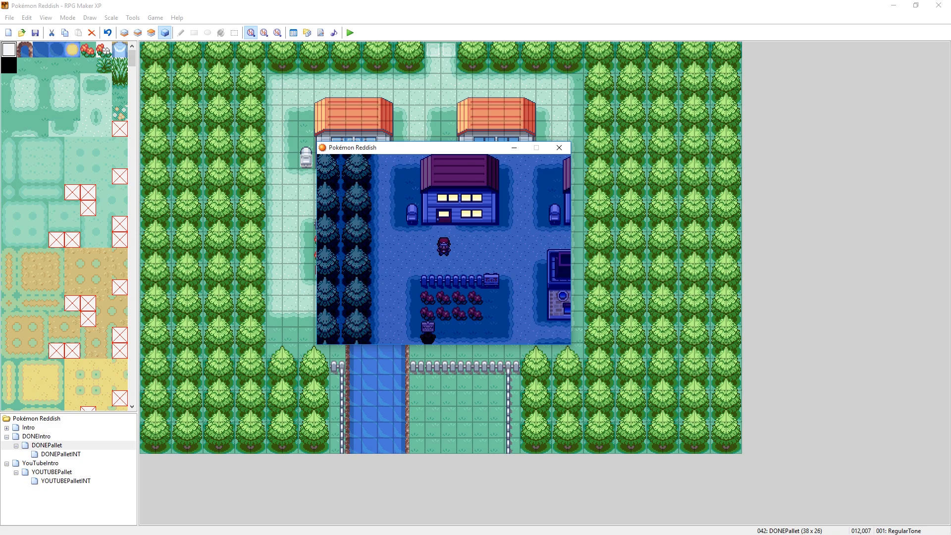
- Walk back and forth in front of the house to inspect its lit windows and door at night
key("Right")
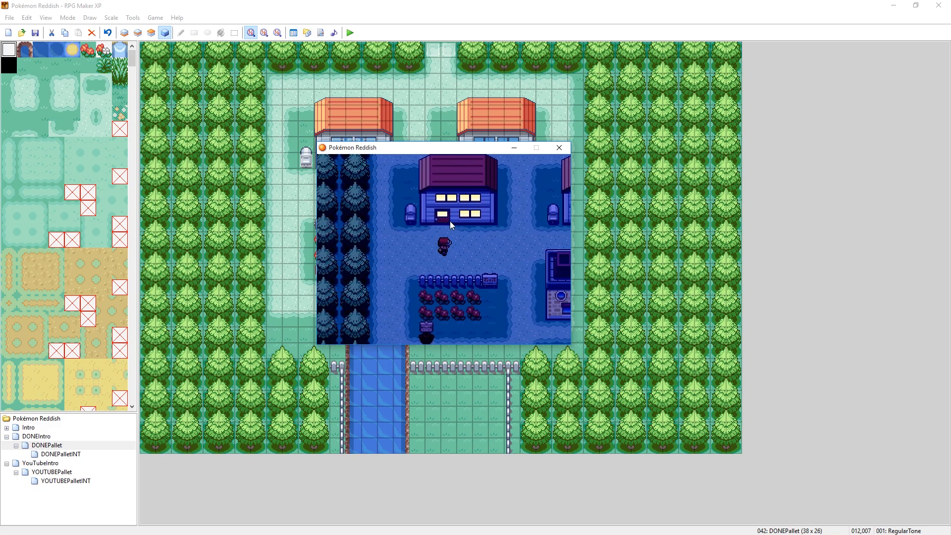
key("Right")
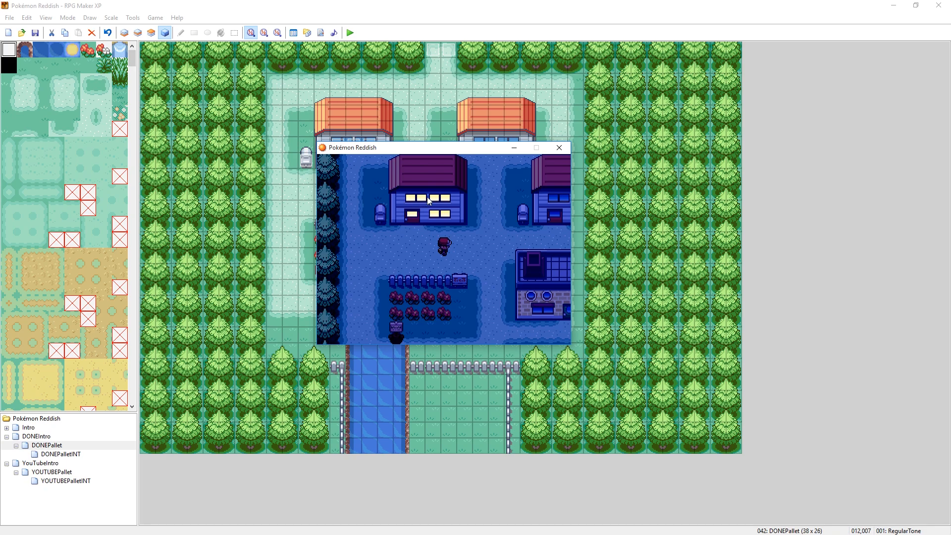
key("Left")
key("Left")
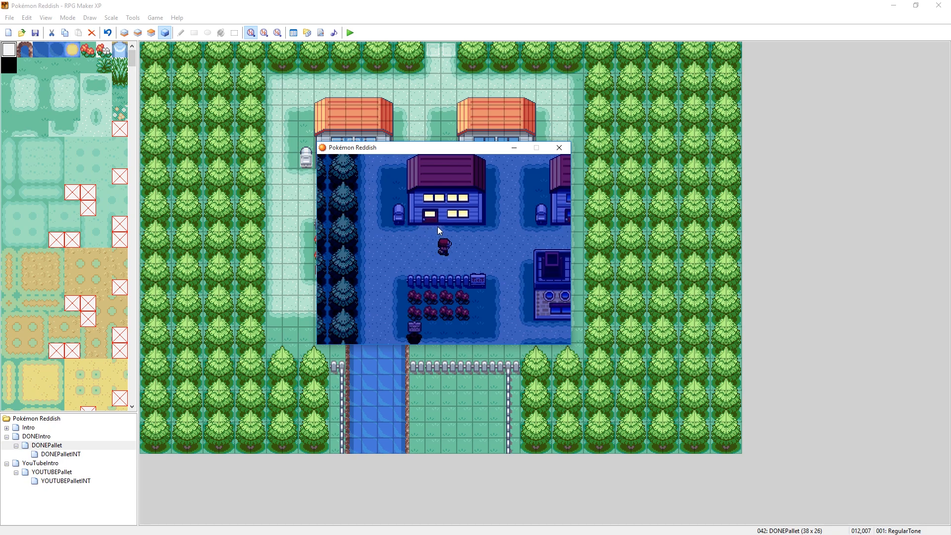
- Enter and leave the upper-left house twice to retest the door's night animation
key("Up")
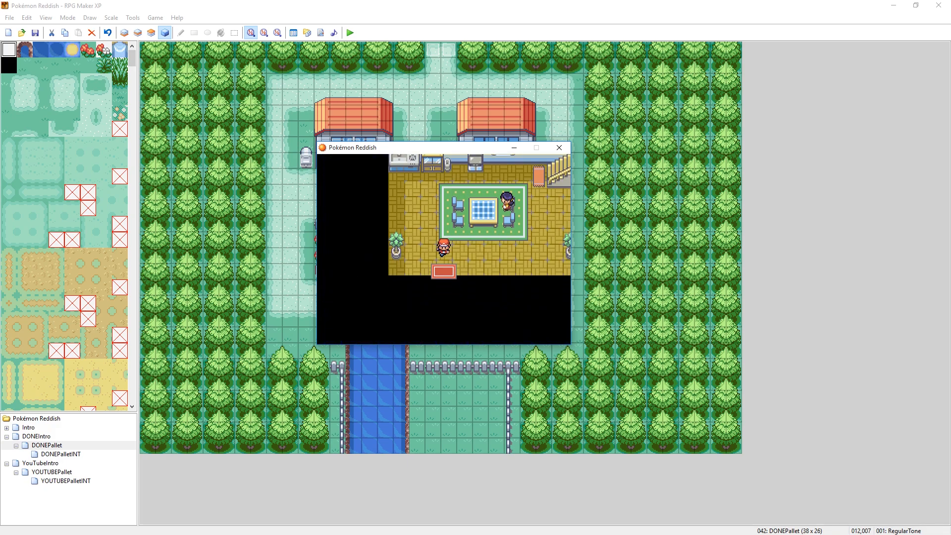
key("Down")
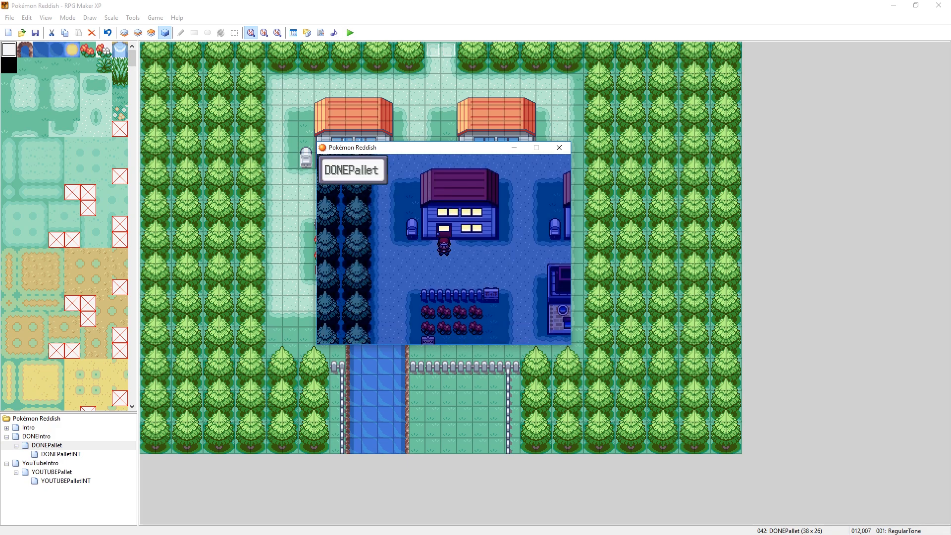
key("Up")
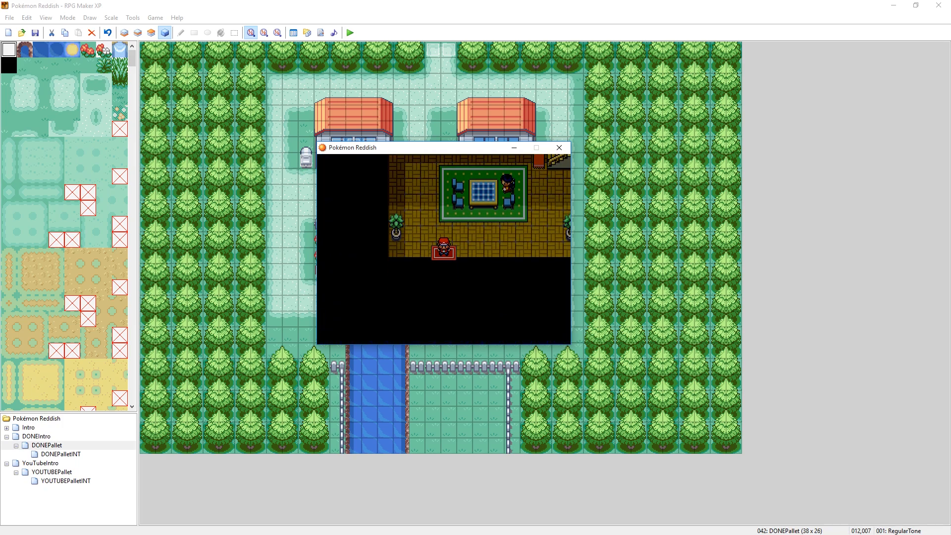
key("Down")
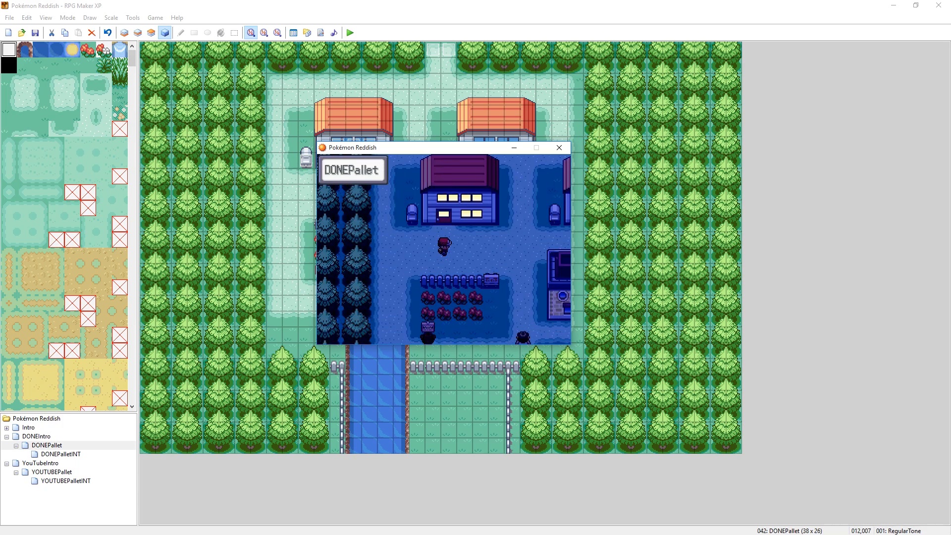
- Open the Set Metadata map list from the running game's debug tools
key("Escape")
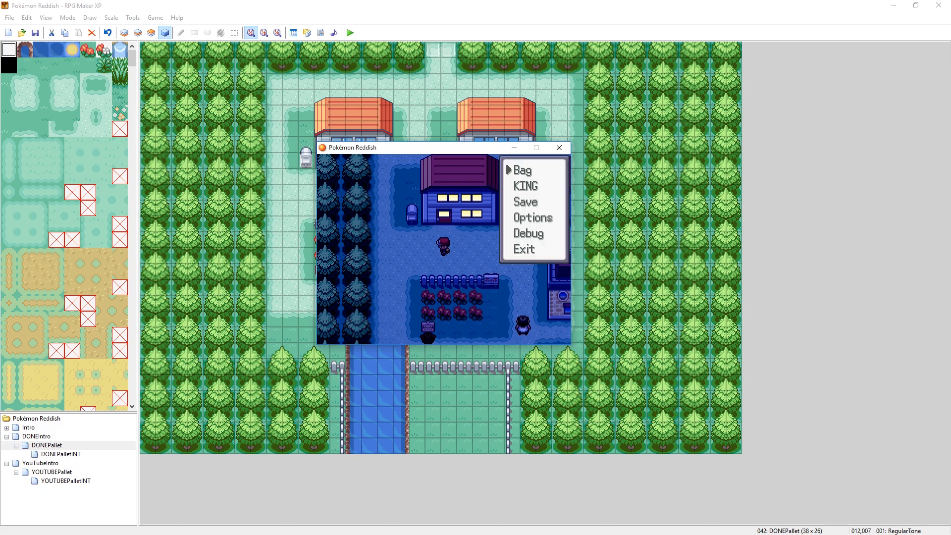
key("Down")
key("Down")
key("Return")
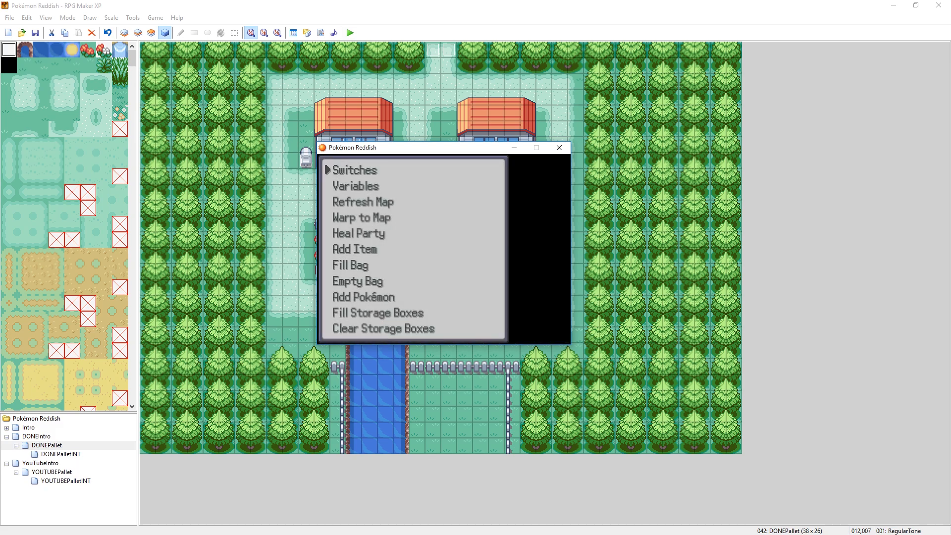
key("Down")
key("Down")
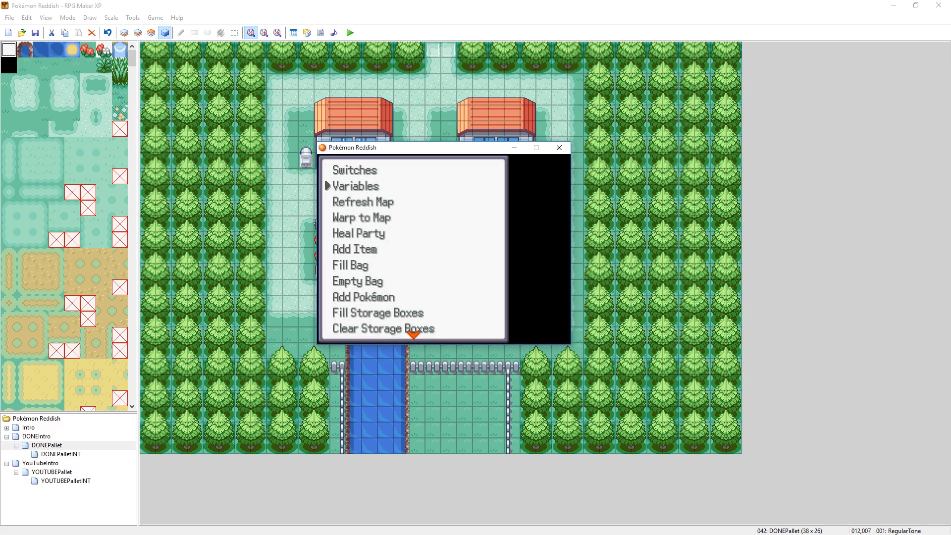
key("Up")
key("Up")
key("Up")
key("Up")
key("Up")
key("Up")
key("Up")
key("Up")
key("Up")
key("Up")
key("Up")
key("Up")
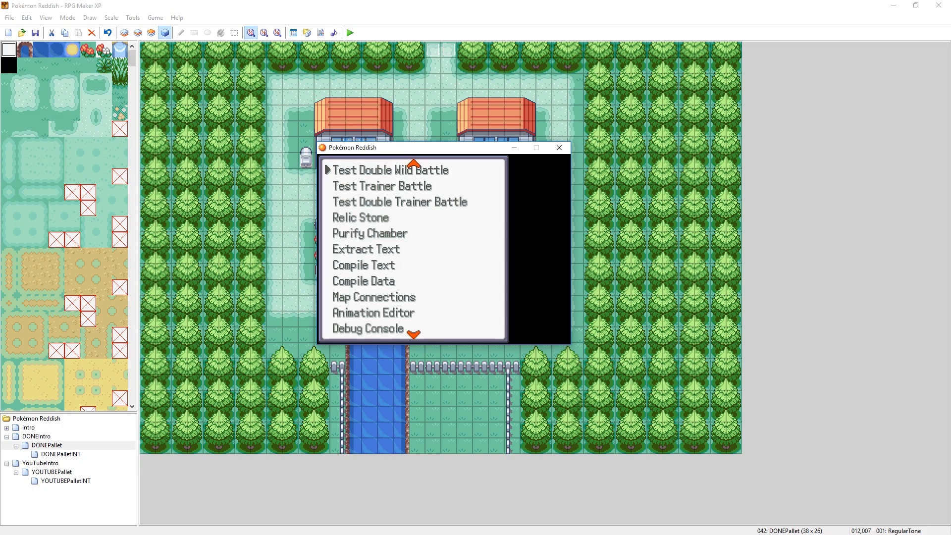
key("Down")
key("Return")
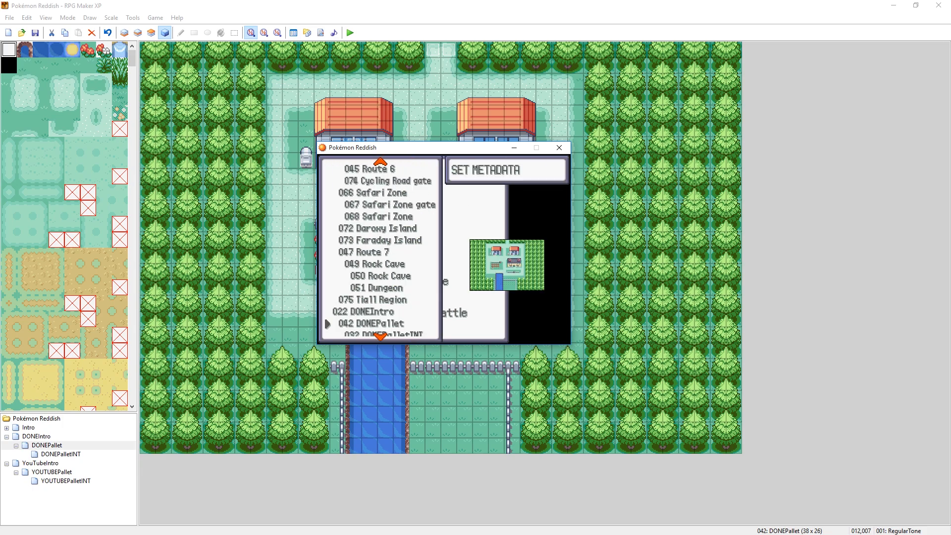
- Disable the Outdoor setting in DONEPallet's map metadata and return to the game
key("Return")
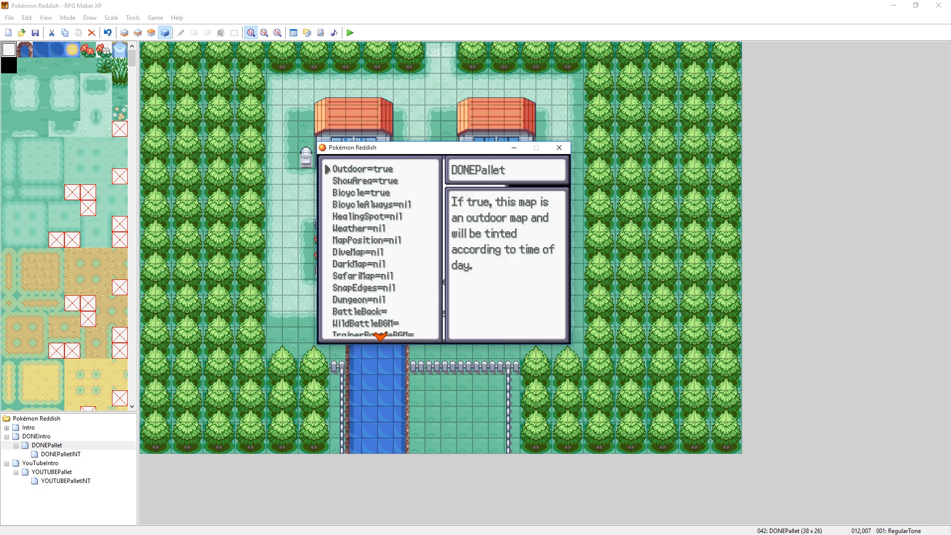
key("Return")
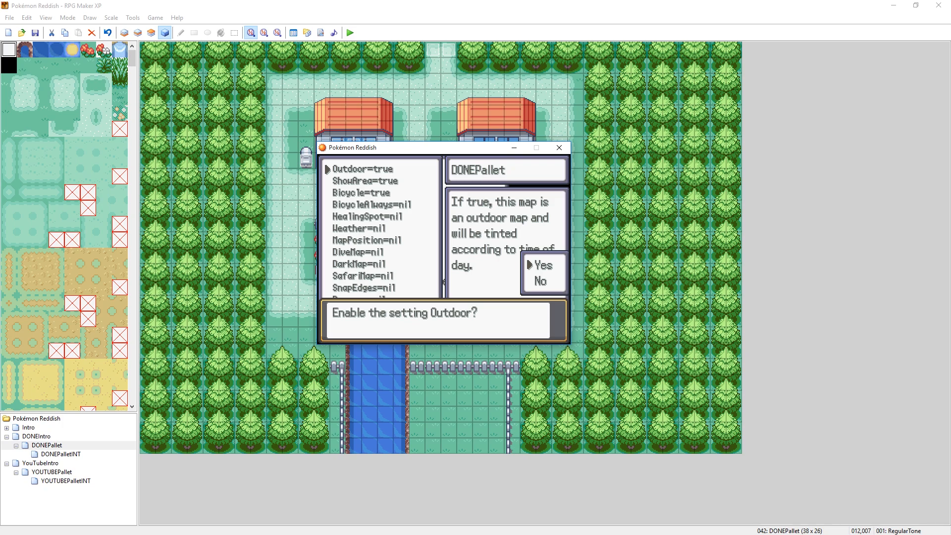
key("Escape")
key("Escape")
key("Escape")
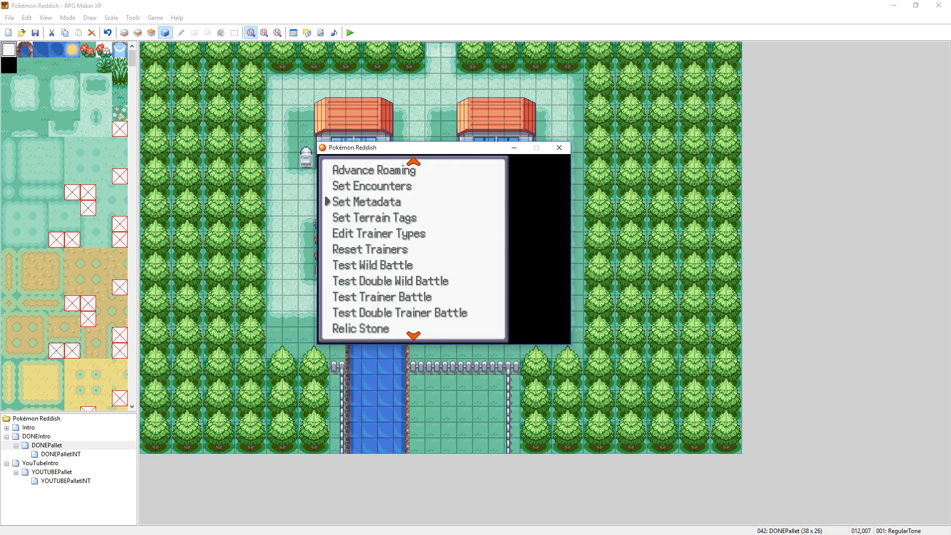
key("Escape")
key("Escape")
- Walk around DONEPallet to examine the lit house's windows and door without the night tint
key("Right")
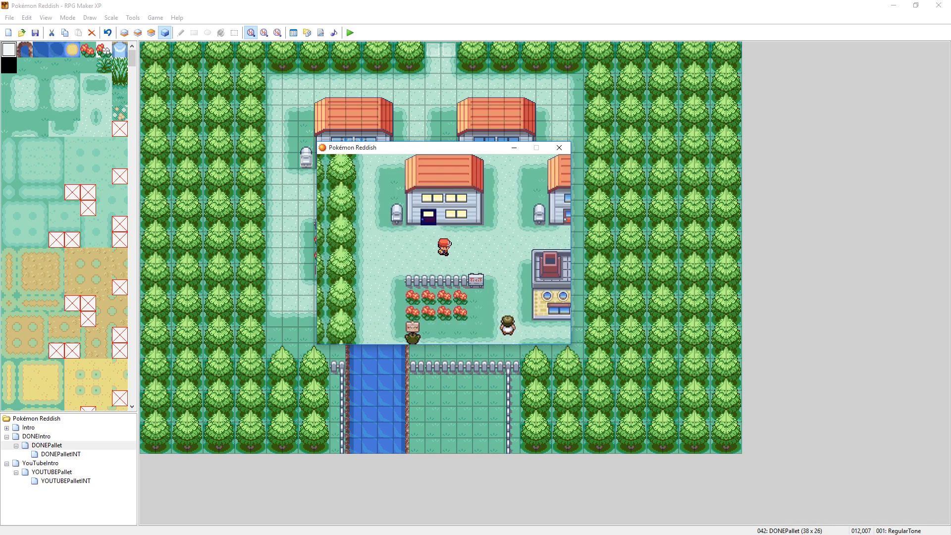
key("Right")
key("Left")
key("Right")
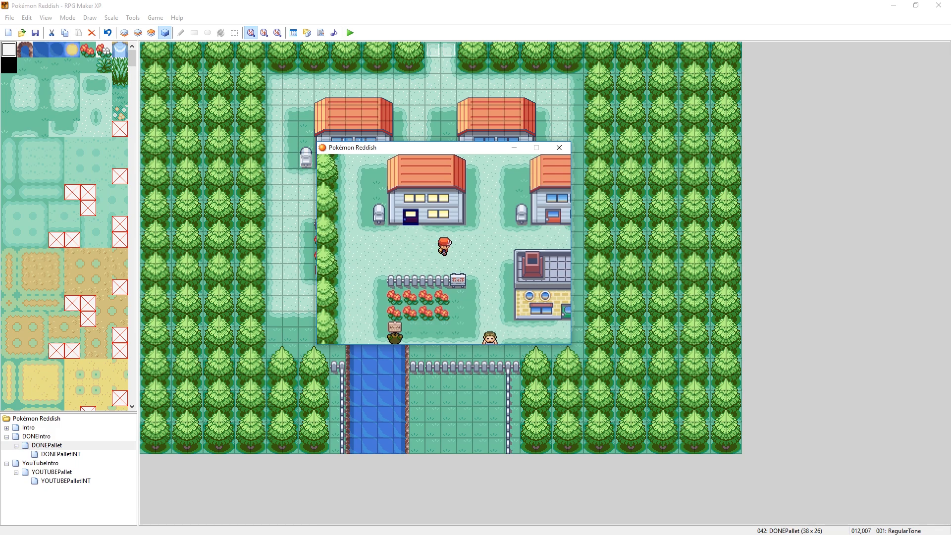
key("Left")
key("Down")
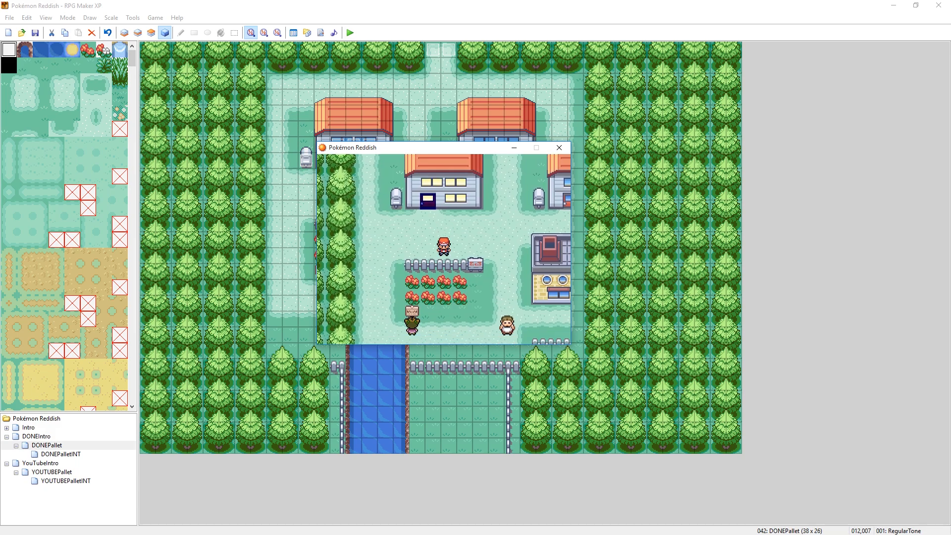
key("Right")
key("Left")
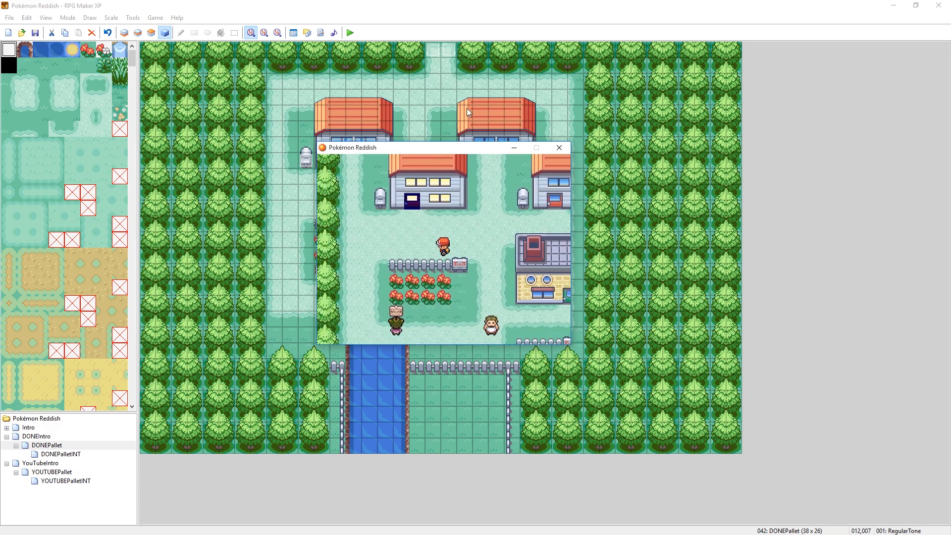
key("Up")
key("Up")
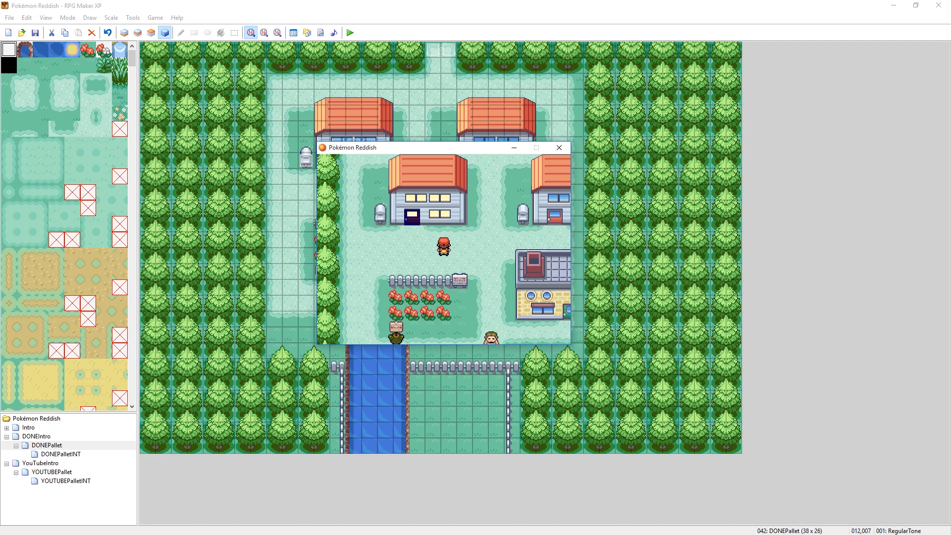
key("Down")
key("Down")
key("Right")
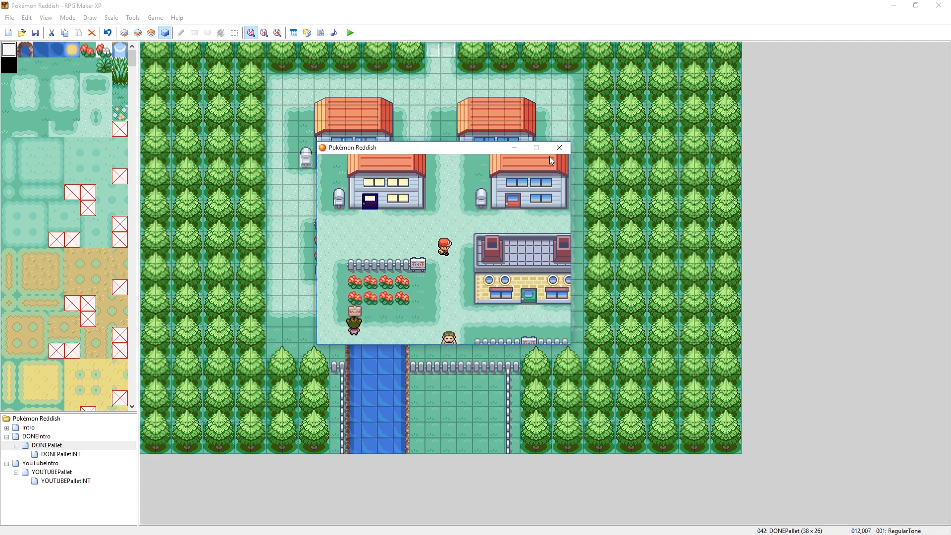
- Close the playtest, launch it again and continue the saved game in DONEPallet
left_click(558, 148)
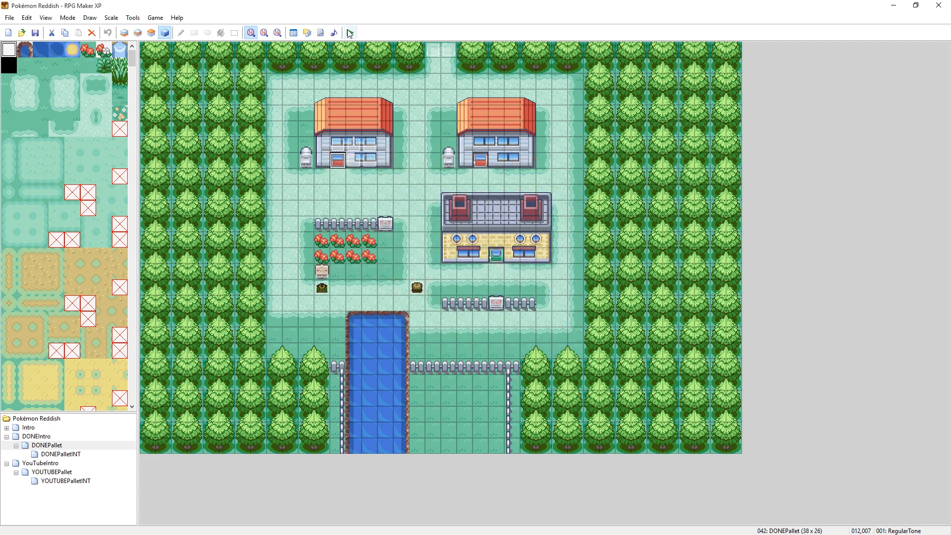
left_click(350, 33)
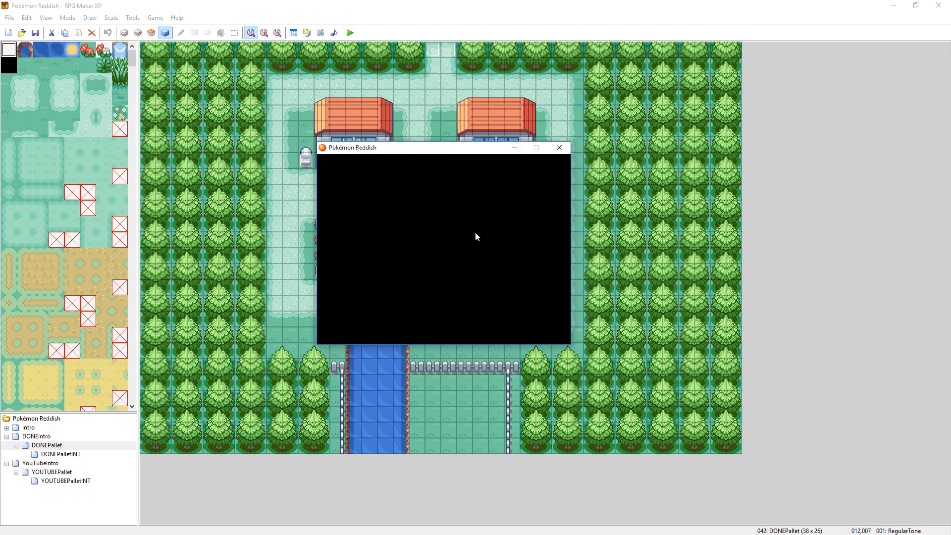
key("Return")
key("Left")
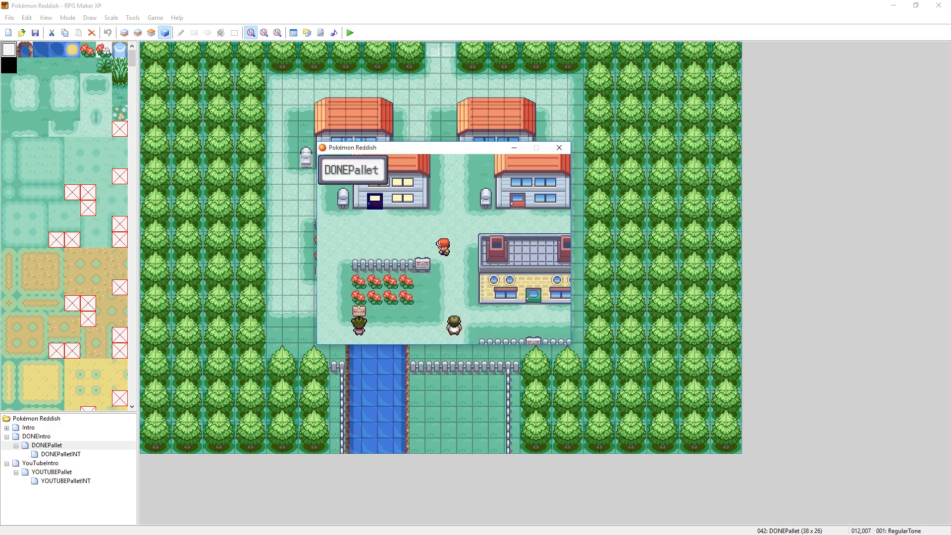
- Test the lit house's door in DONEPallet by walking the player inside and back out
key("Up")
key("Up")
key("Up")
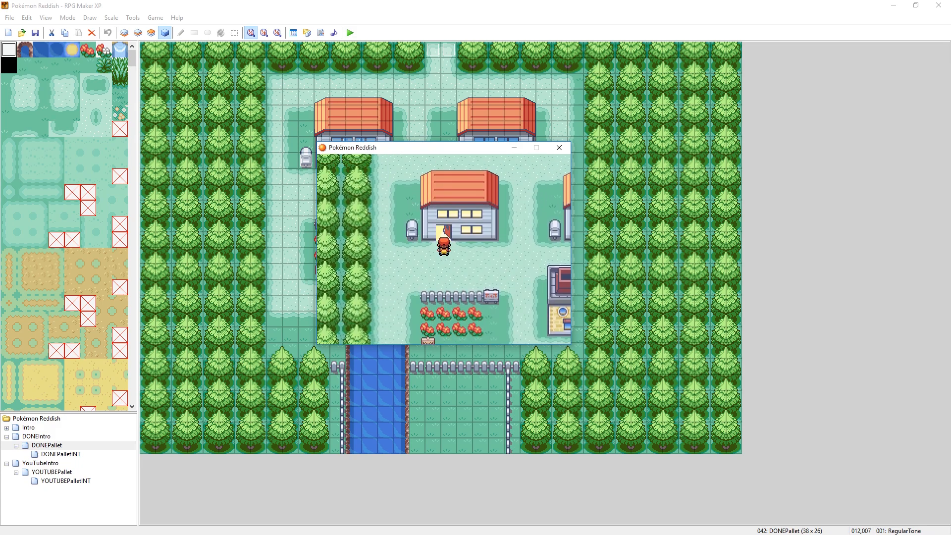
key("Up")
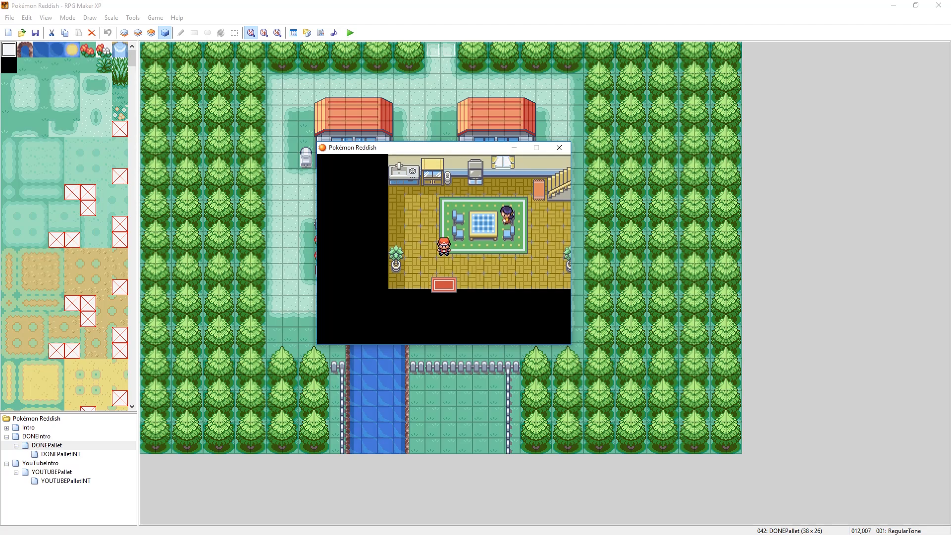
key("Down")
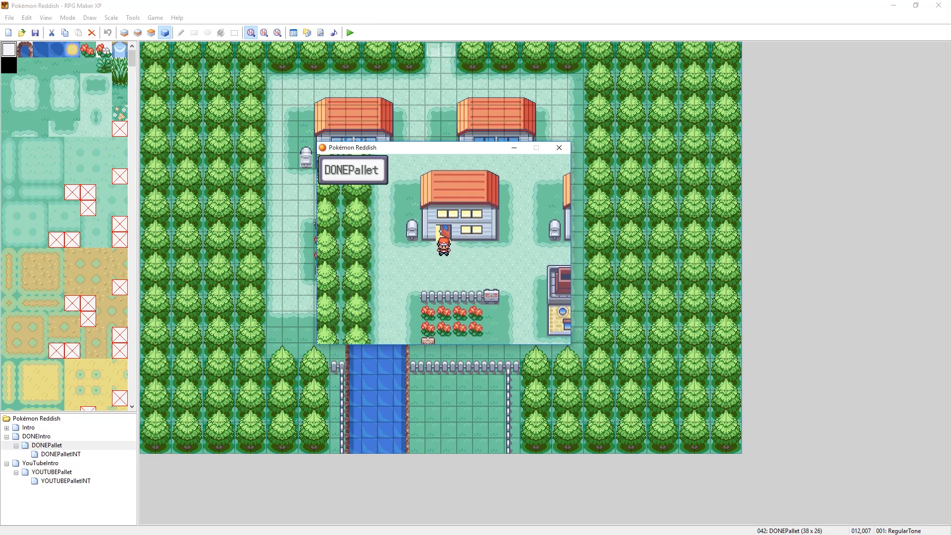
- Walk the player away from the lit house toward the neighbouring house and back to compare their windows and doors
key("Down")
key("Down")
key("Right")
key("Right")
key("Right")
key("Right")
key("Right")
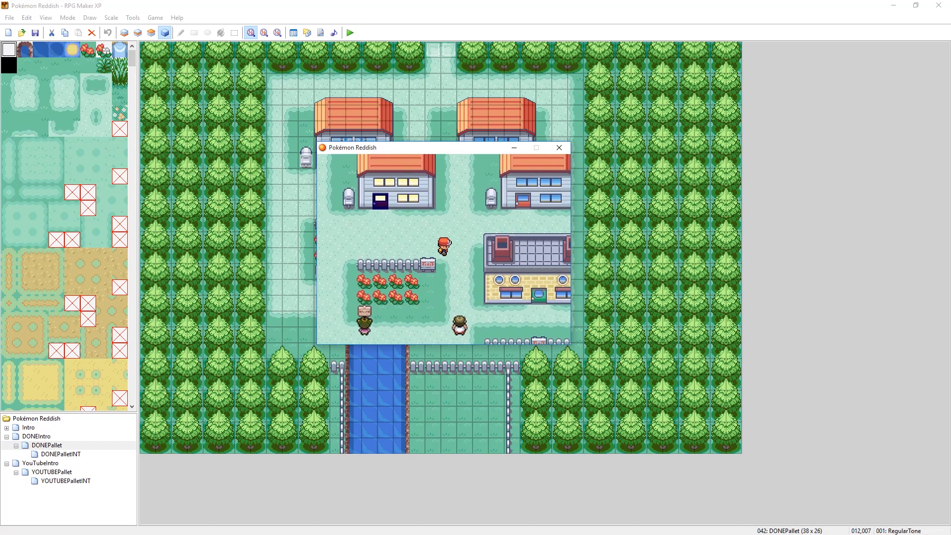
key("Up")
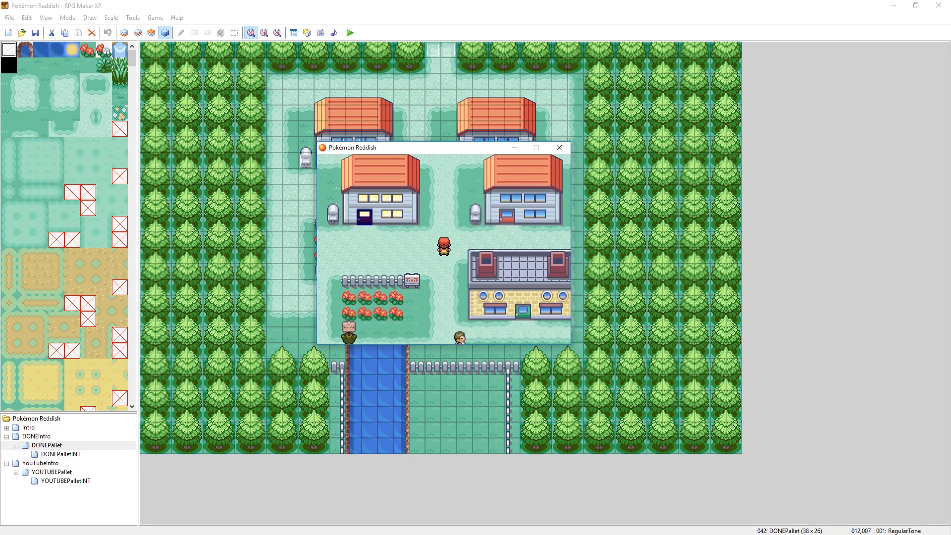
key("Left")
key("Left")
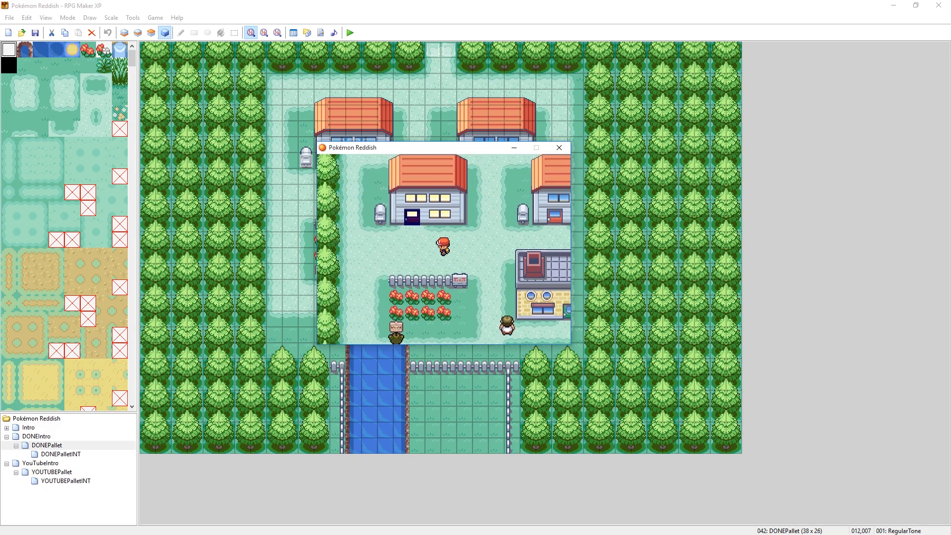
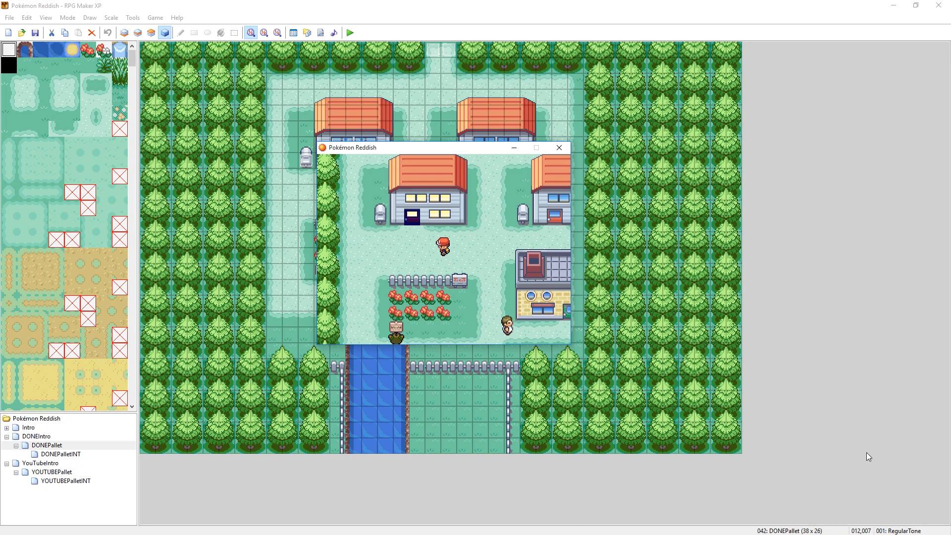
key("alt+F4")
key("alt+Tab")
key("alt+Tab")
key("alt+Tab")
key("alt+Tab")
key("alt+Tab")
key("alt+Tab")
key("alt+Tab")
key("alt+Tab")
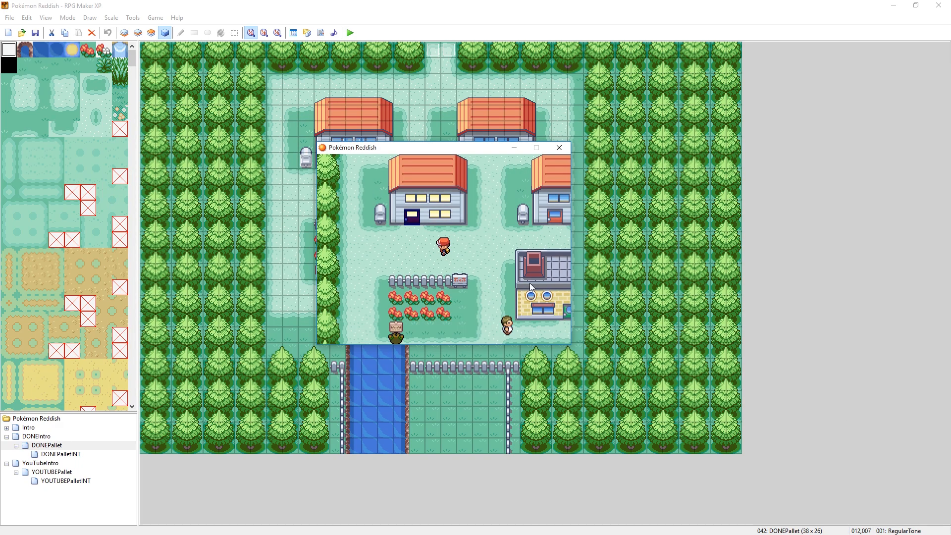
- Walk the player back and forth past both houses to examine the lit windows and door in untinted DONEPallet
key("Left")
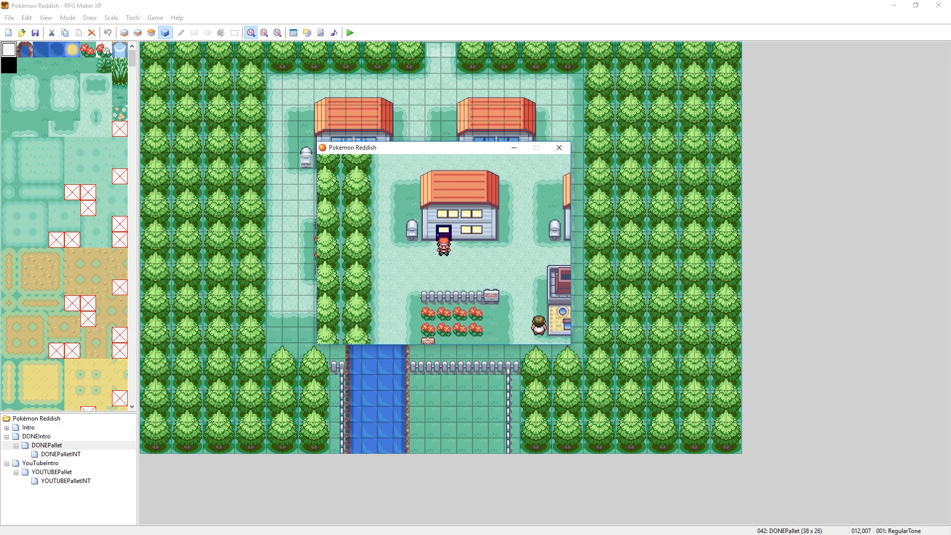
key("Right")
key("Left")
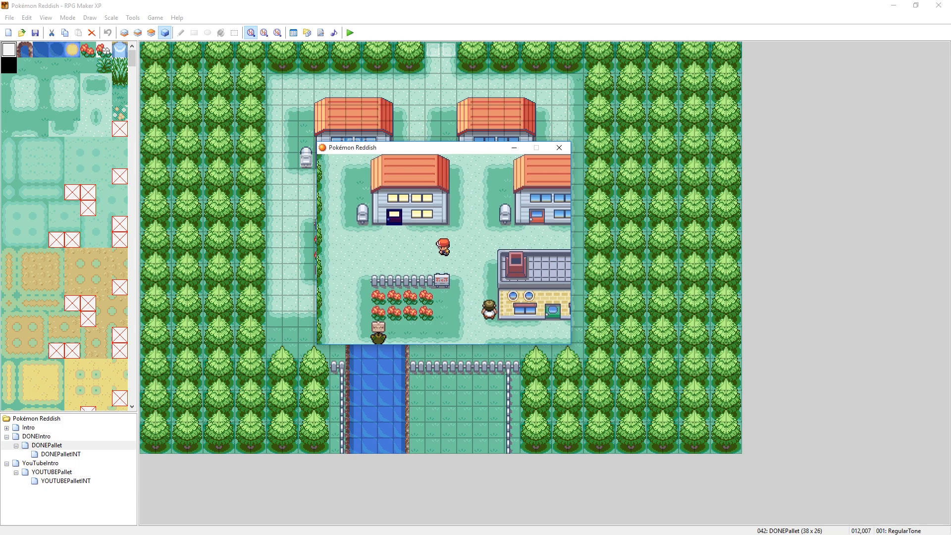
key("Left")
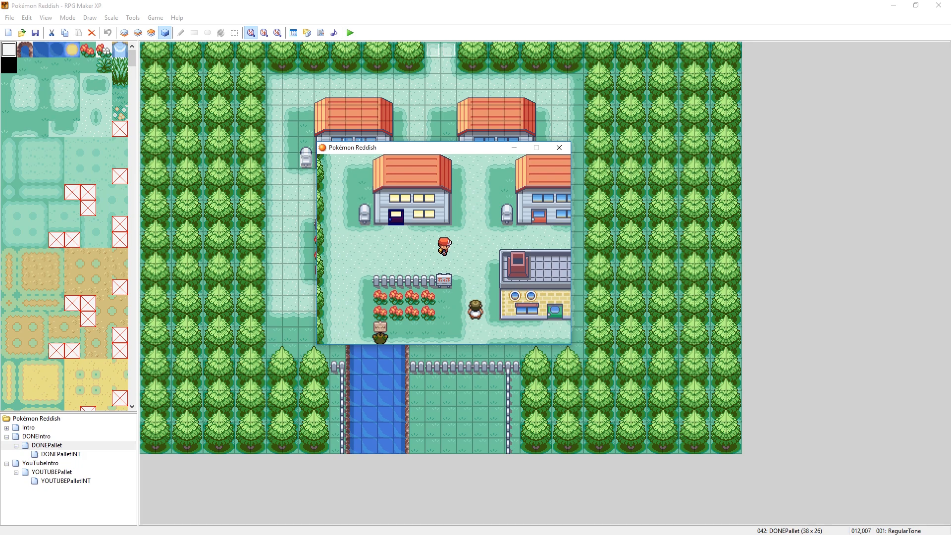
key("Right")
key("Right")
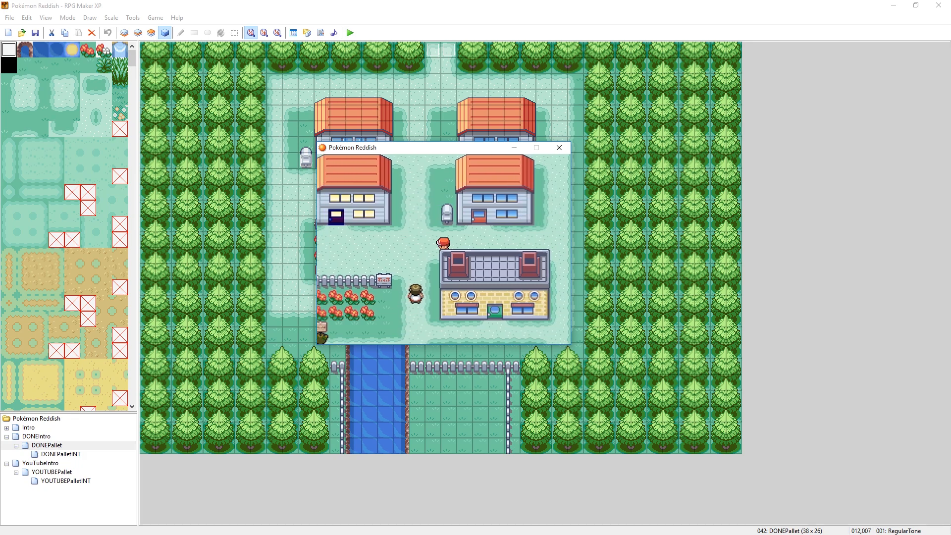
key("Left")
key("Left")
key("Left")
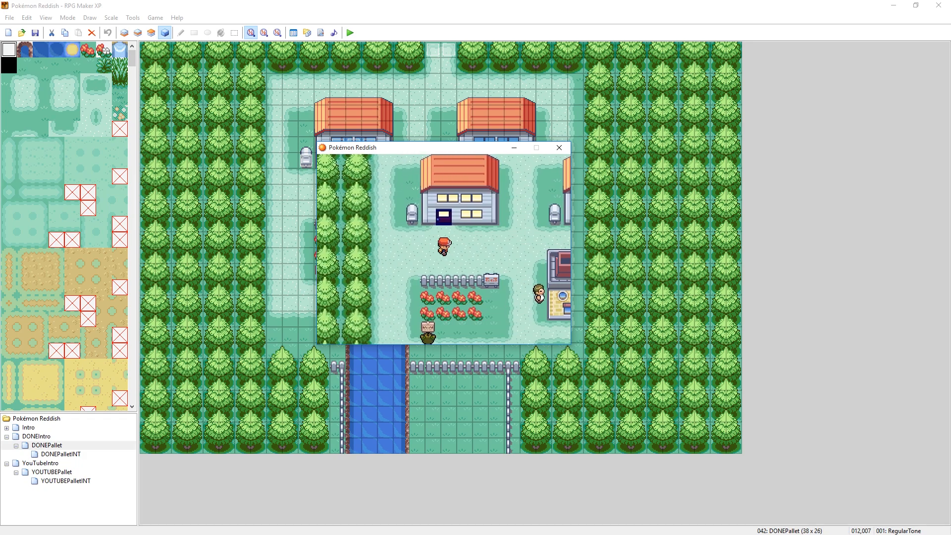
key("Right")
- Open the Set Metadata tool from the running game's Debug options
key("x")
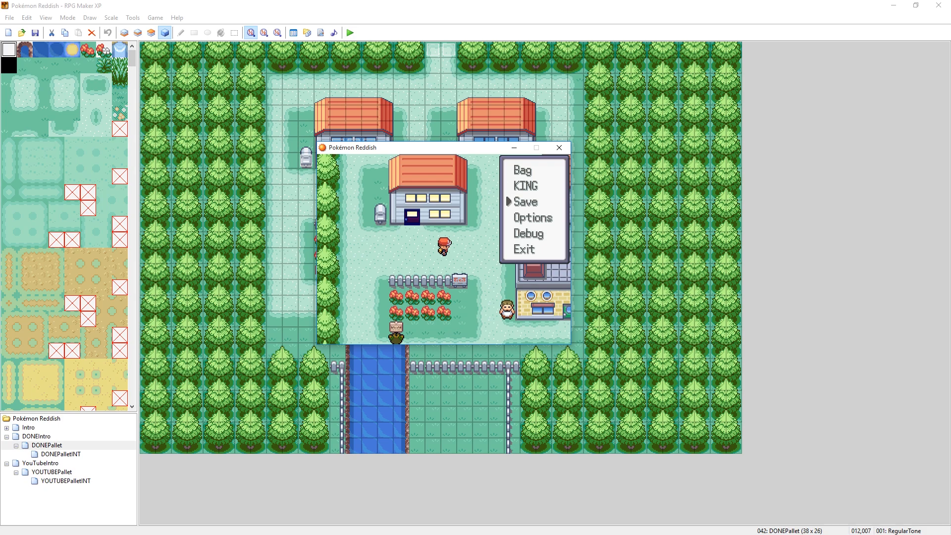
key("Down")
key("Down")
key("c")
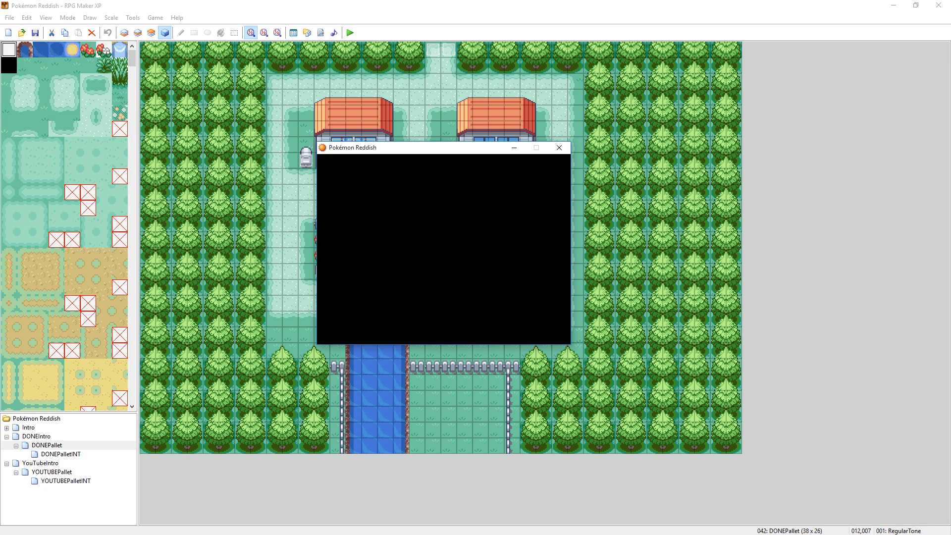
key("Down")
key("Down")
key("Down")
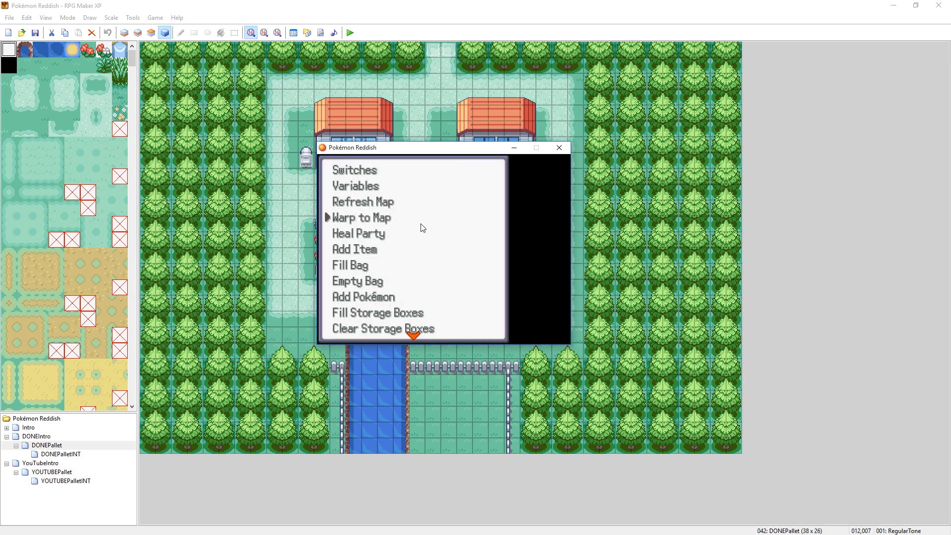
key("Down")
key("Down")
key("Down")
key("Down")
key("Down")
key("Down")
key("Down")
key("Down")
key("Down")
key("Down")
key("Down")
key("Down")
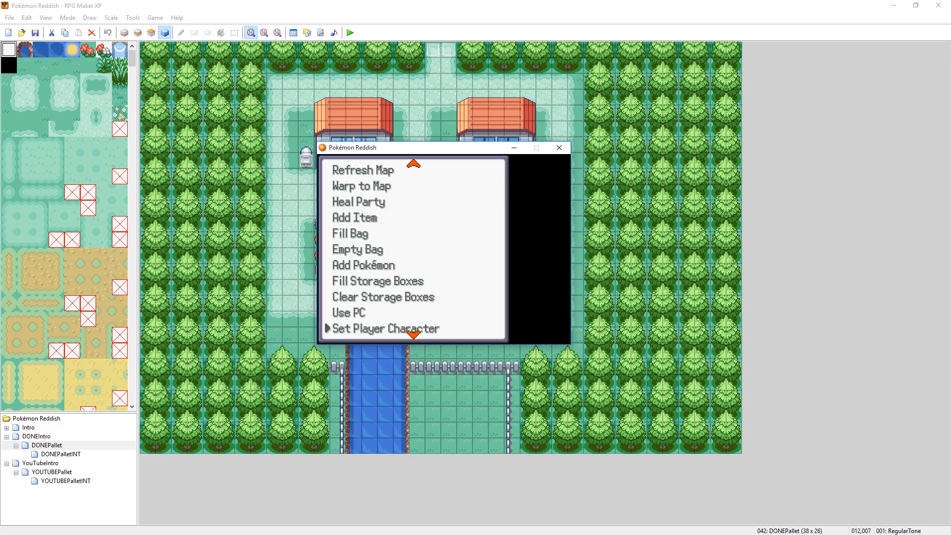
key("Down")
key("Down")
key("Down")
key("Down")
key("Down")
key("Down")
key("Down")
key("Down")
key("Down")
key("Down")
key("Down")
key("Down")
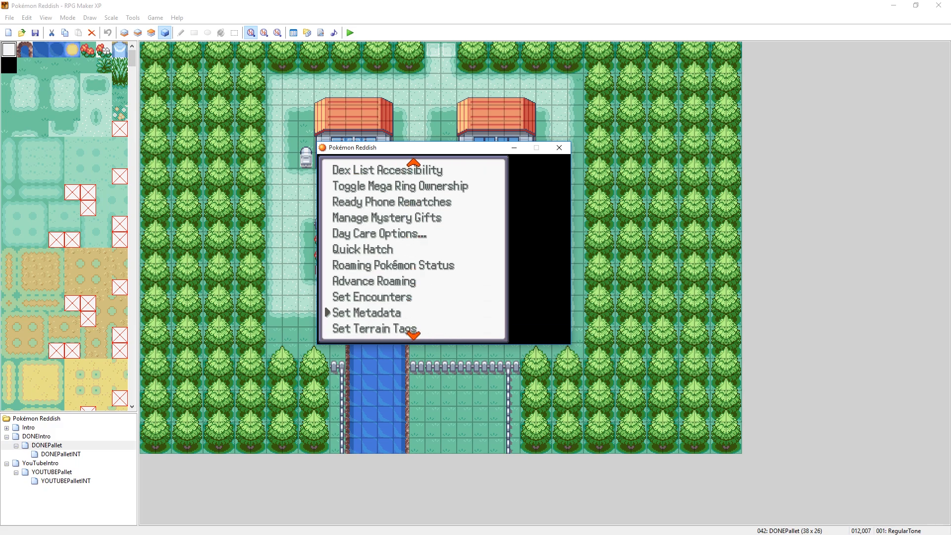
key("c")
- Set the Outdoor metadata of map 042 DONEPallet to true and return to the game map
key("Down")
key("Down")
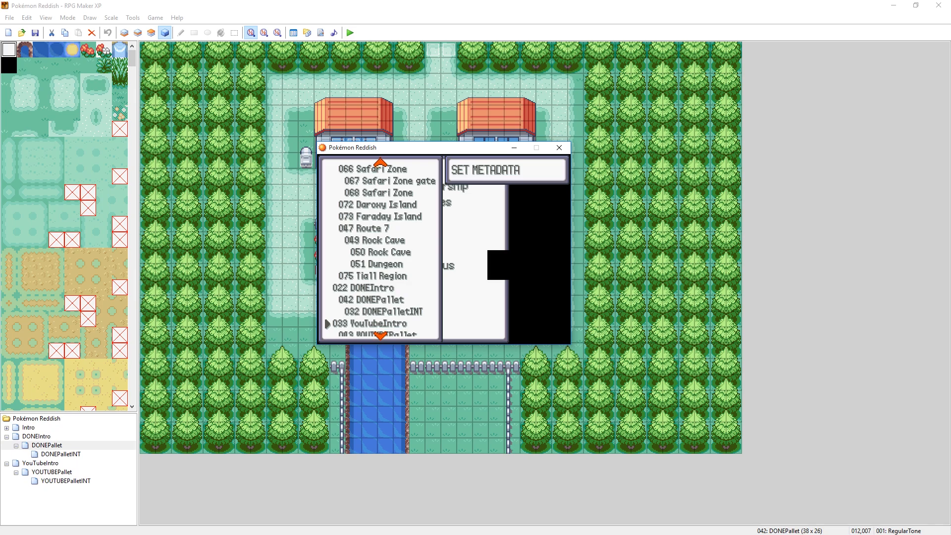
key("Up")
key("Up")
key("c")
key("c")
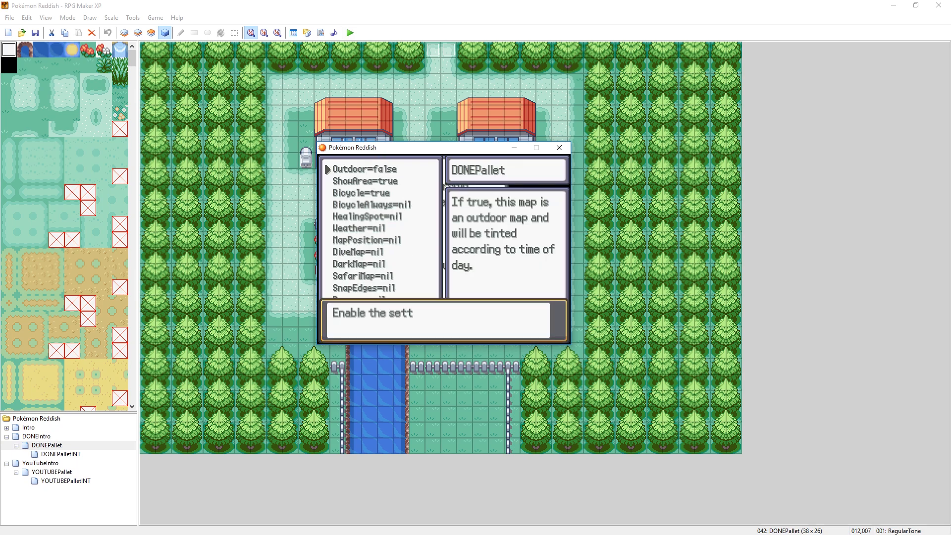
key("c")
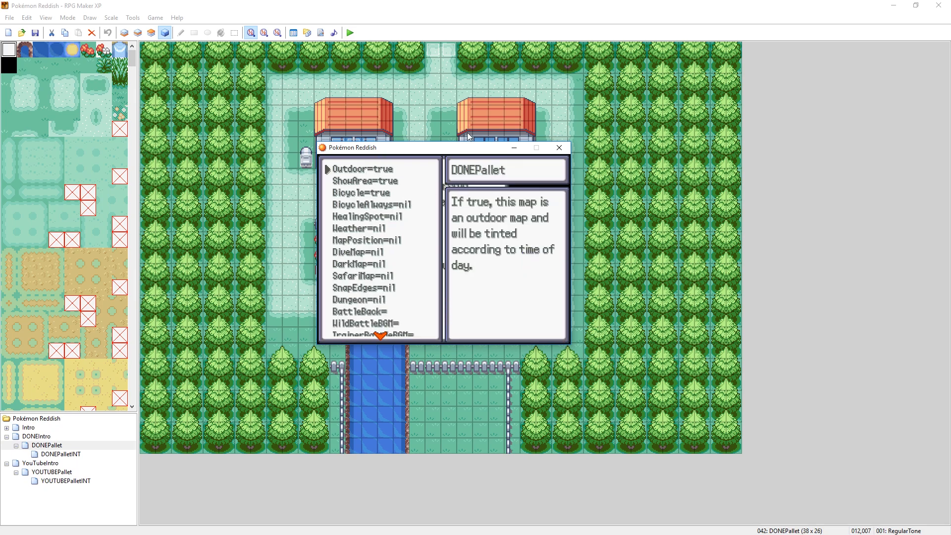
key("x")
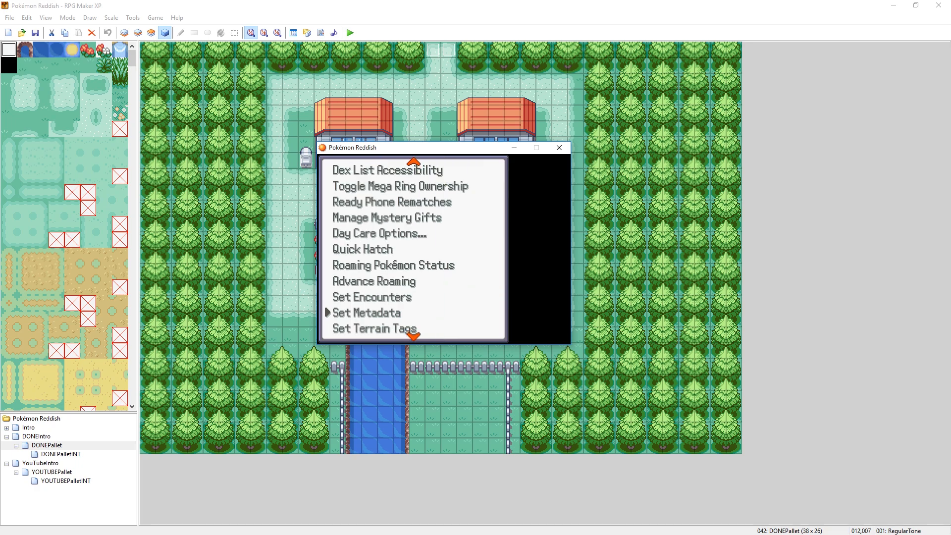
key("x")
key("x")
- Walk the player toward the neighbouring house to compare both houses' windows and doors under the night tint
key("Right")
key("Right")
key("Right")
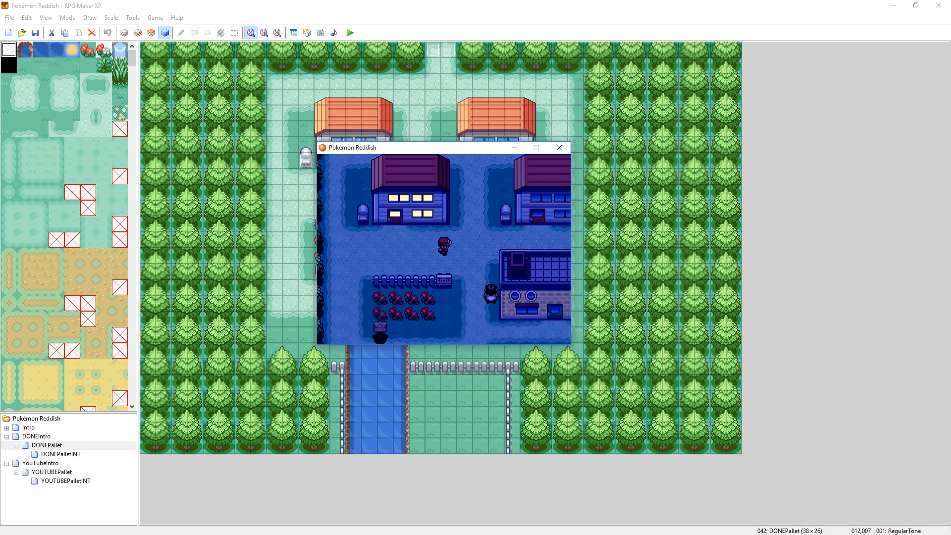
key("Down")
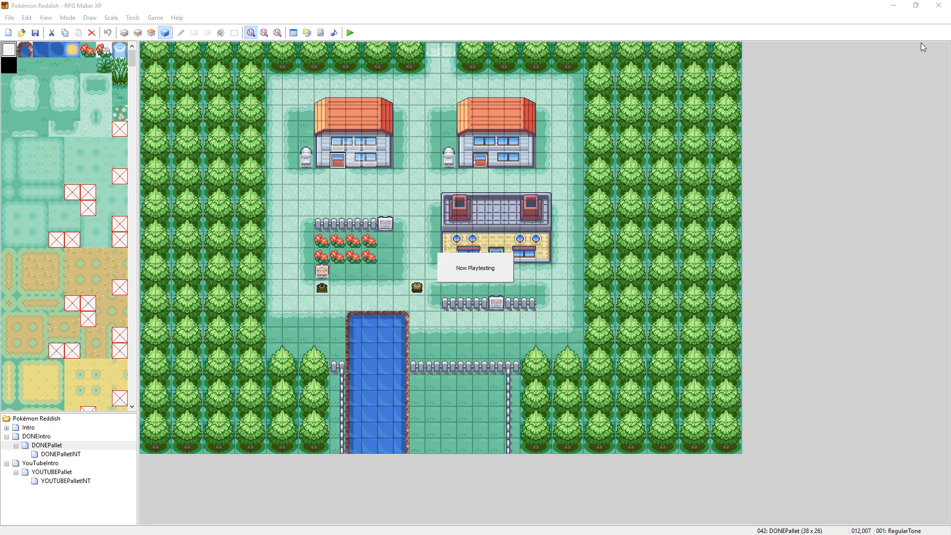
key("alt+Tab")
key("alt+Tab")
key("alt+Tab")
key("alt+Tab")
key("alt+Tab")
key("alt+Tab")
key("alt+Tab")
key("alt+Tab")
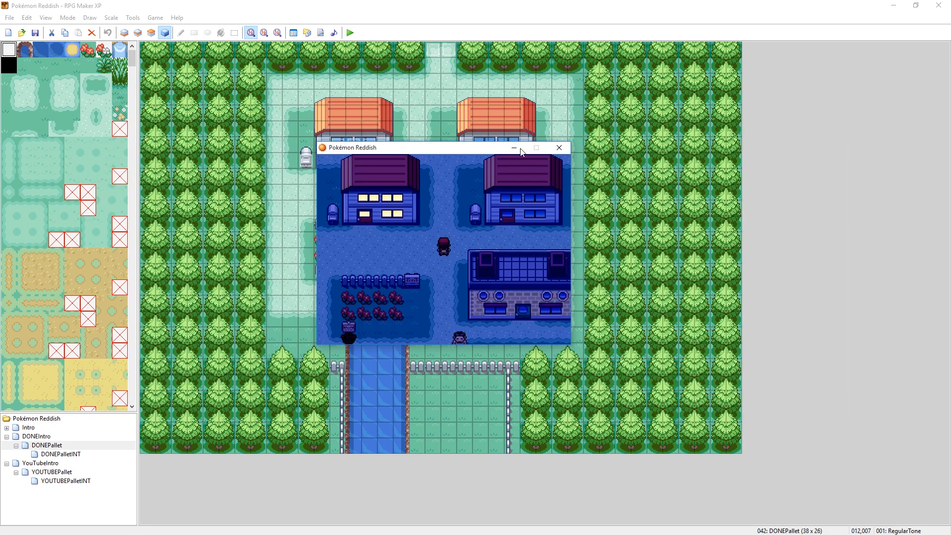
- Close the playtest and turn off automatic time setting in the Windows date and time settings
left_click(559, 147)
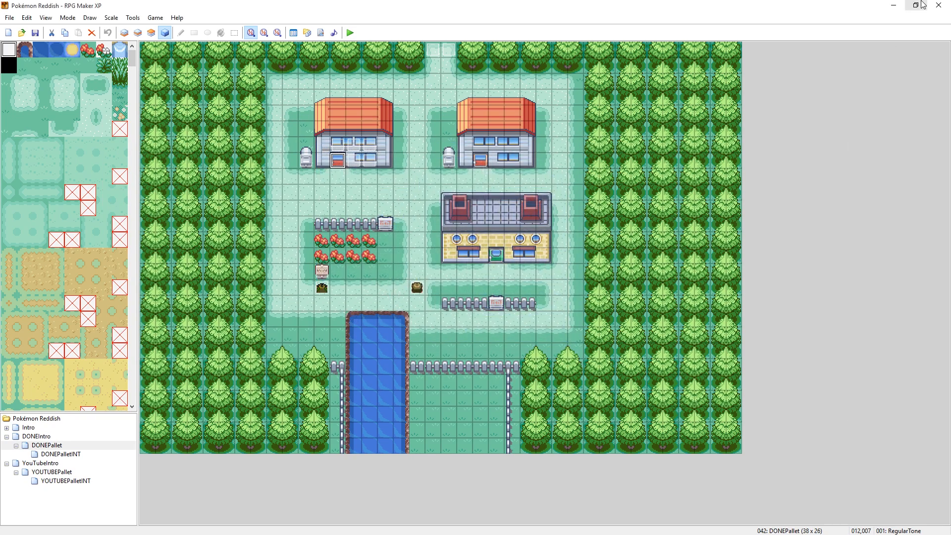
left_click(893, 5)
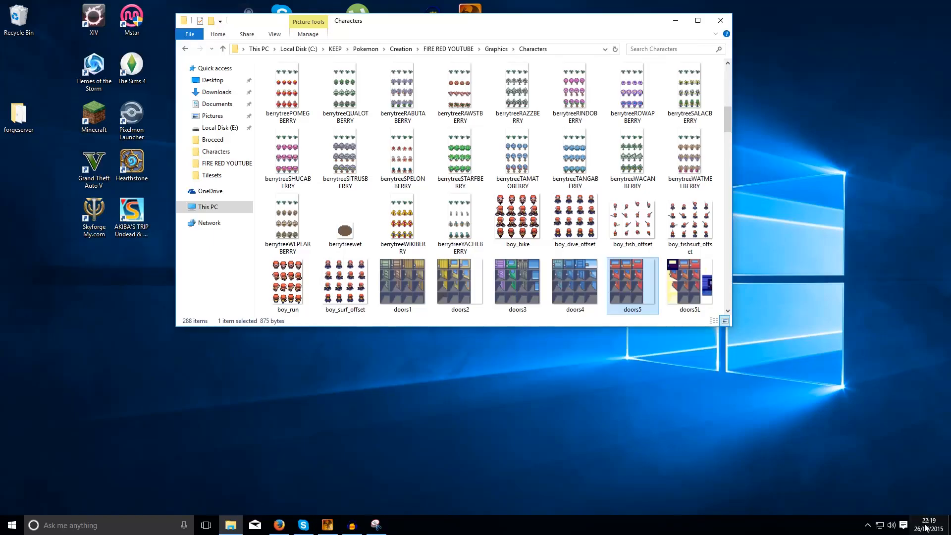
left_click(927, 524)
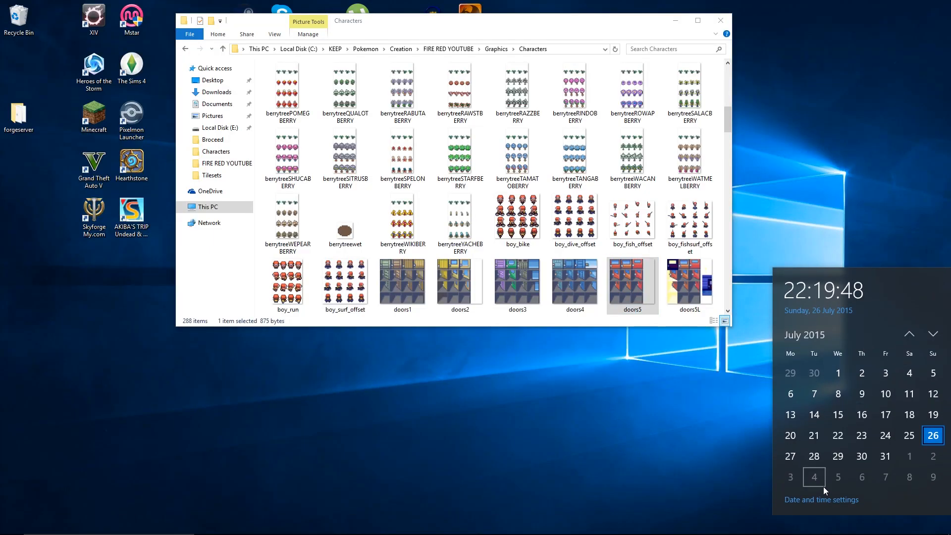
left_click(823, 499)
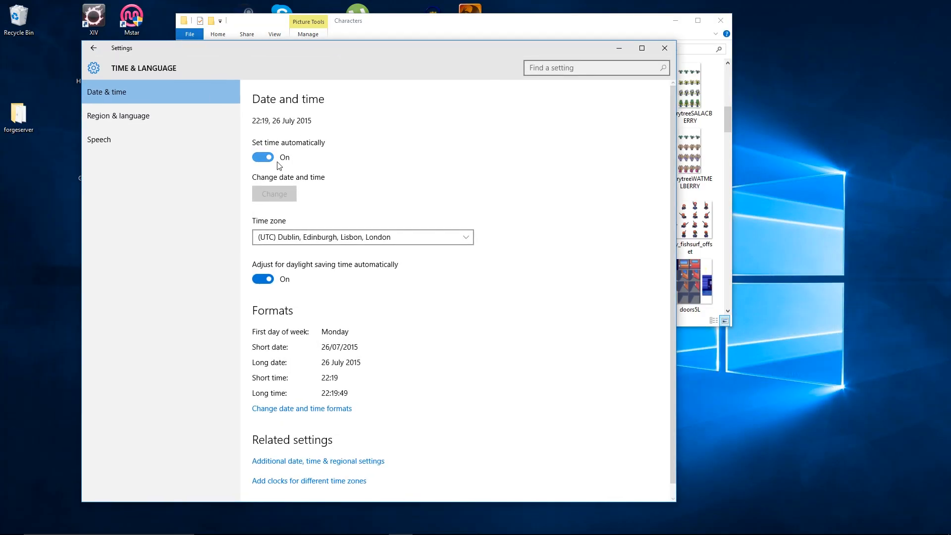
left_click(277, 163)
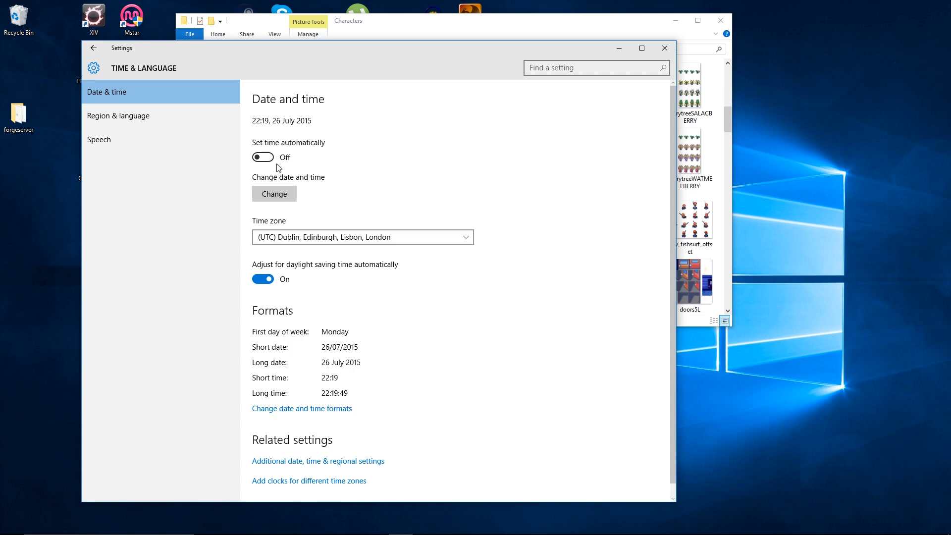
- Set the system clock's hour to 12, keeping the date of 26 July 2015
left_click(275, 196)
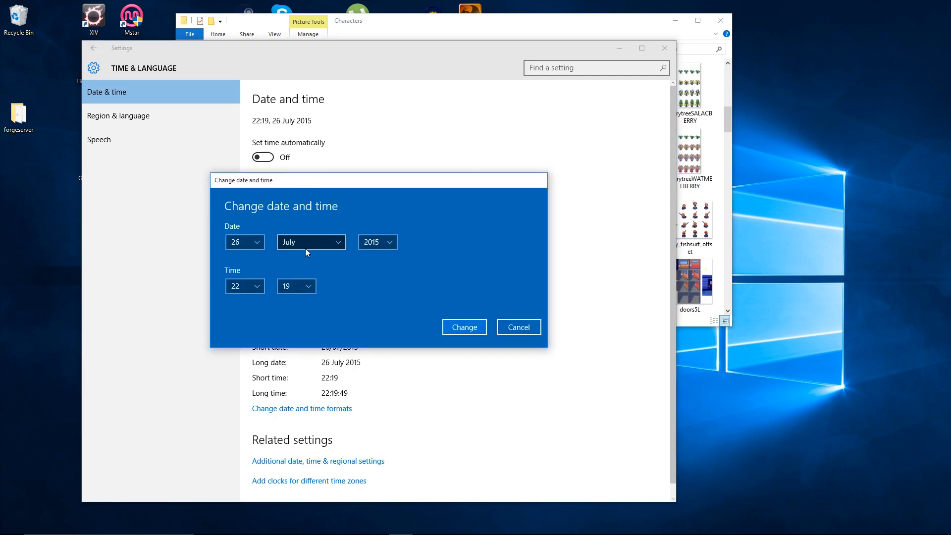
left_click(246, 287)
scroll(244, 268, "up", 4)
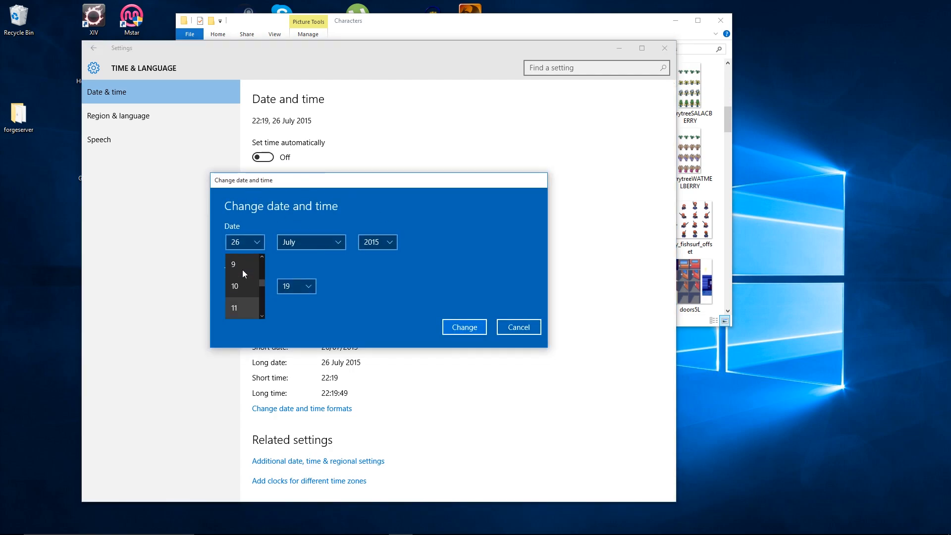
scroll(236, 295, "down", 1)
left_click(235, 293)
left_click(464, 327)
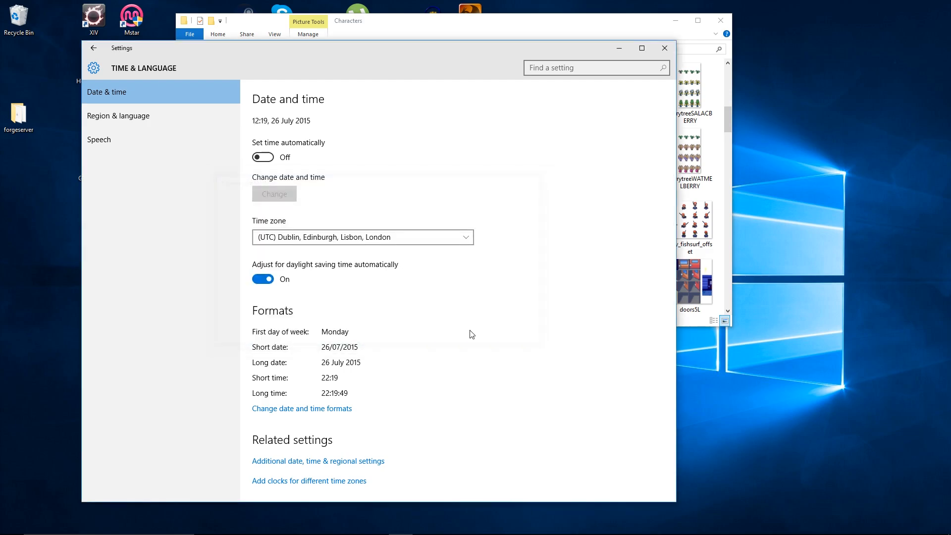
- Switch back to RPG Maker XP, launch the playtest and continue the saved game in DONEPallet
left_click(352, 525)
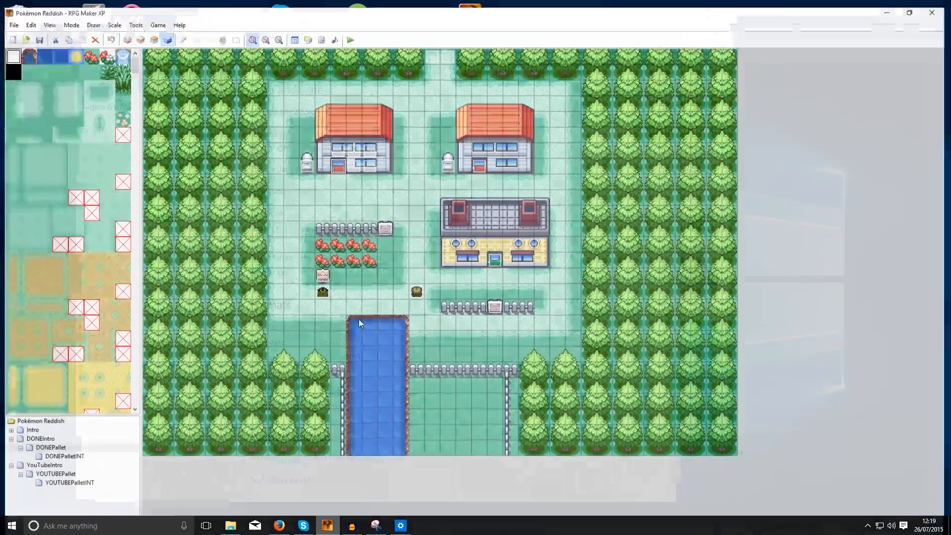
left_click(350, 33)
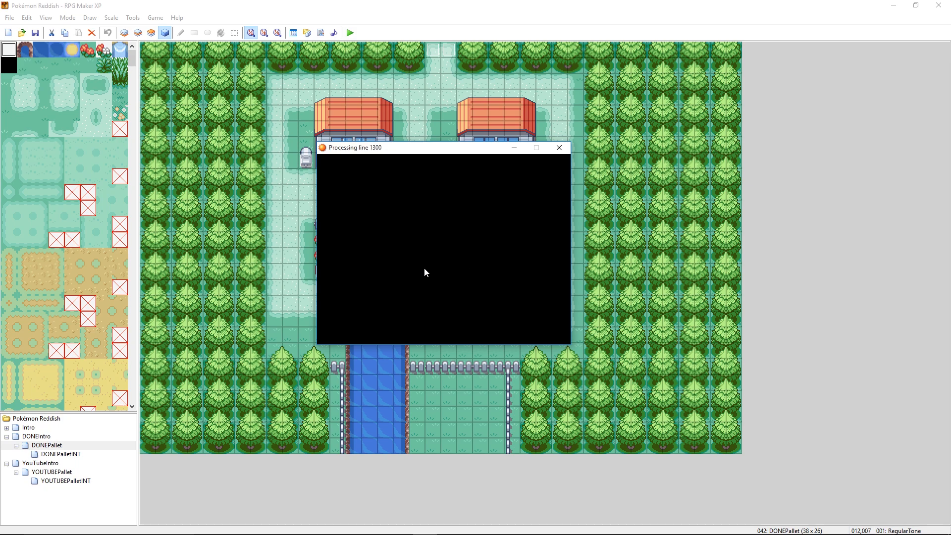
key("Return")
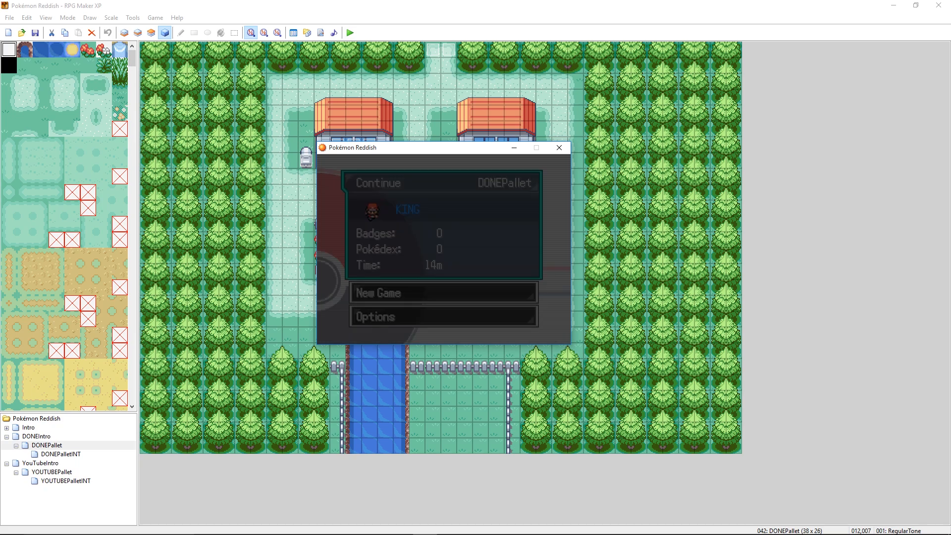
- Walk the player around in front of the first house to check its windows and door in daytime
key("Up")
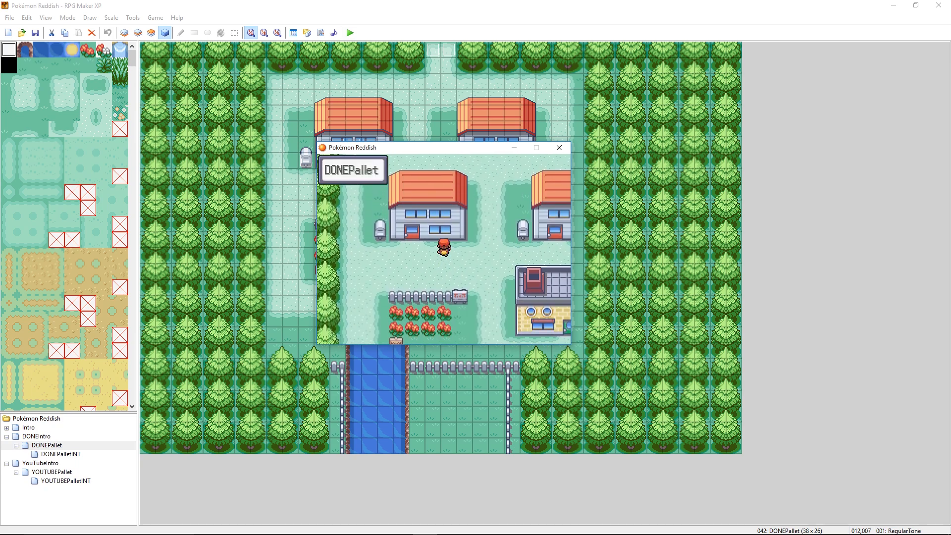
key("Down")
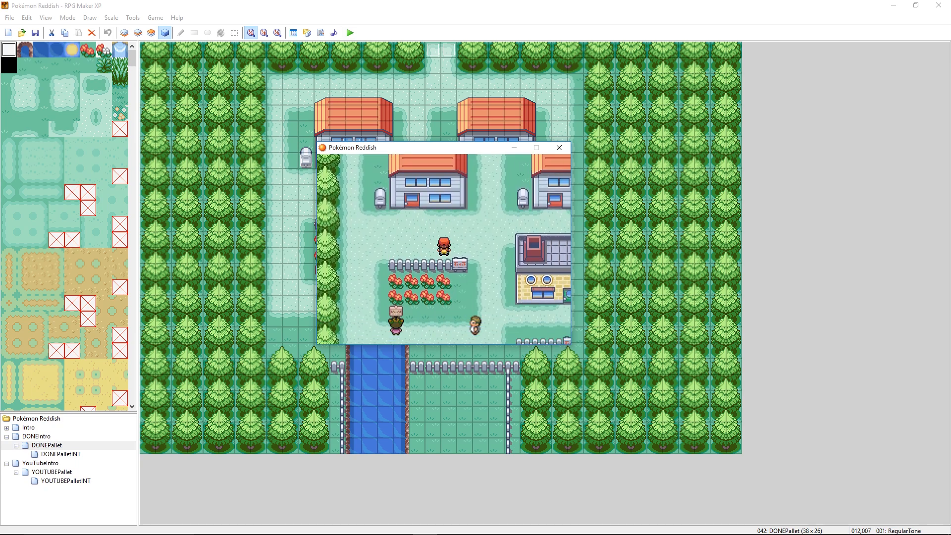
key("Up")
key("Right")
key("Left")
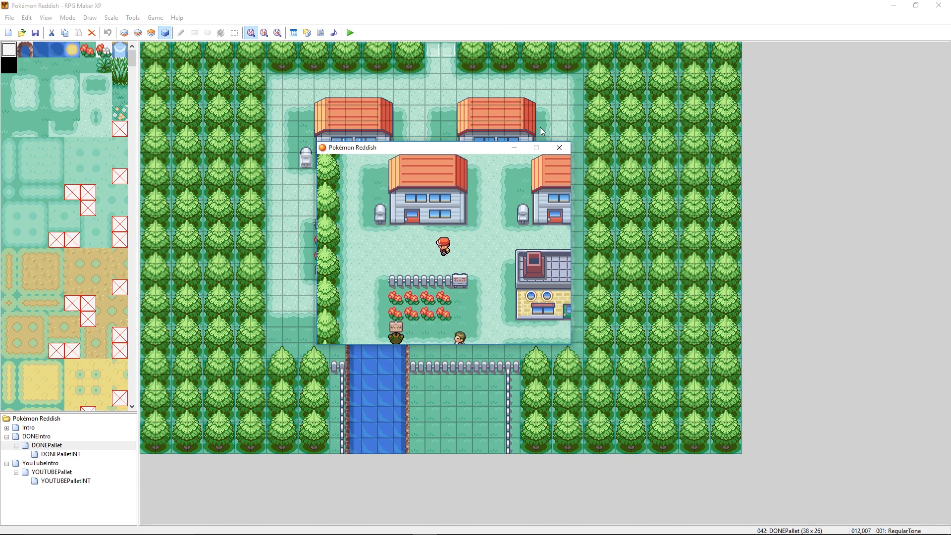
- Close the playtest and open the first house's RegularTone door event to examine its fourth event page
left_click(559, 147)
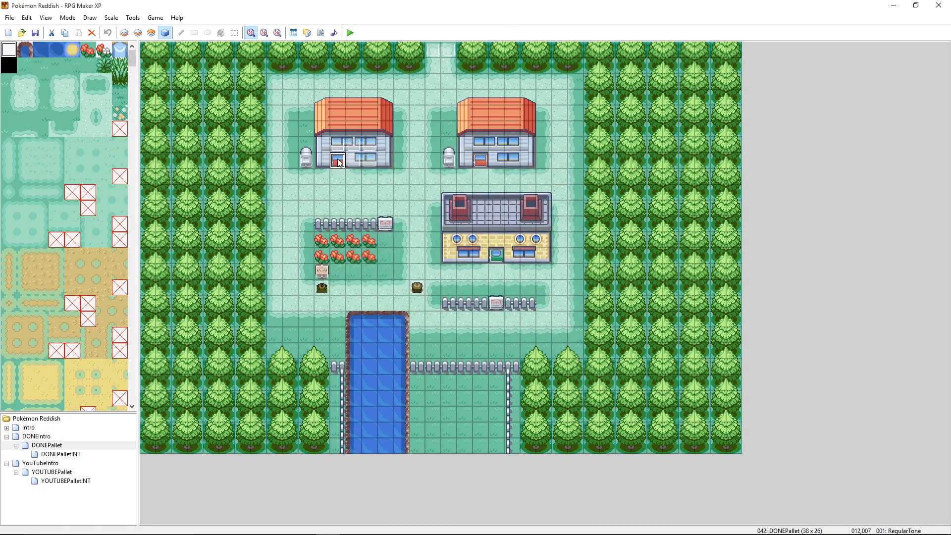
double_click(344, 164)
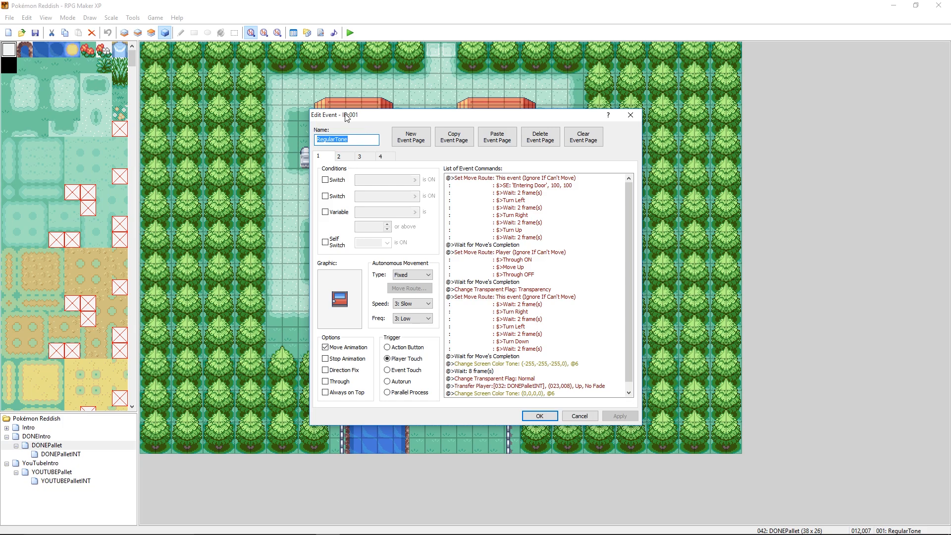
left_click(340, 158)
left_click(381, 158)
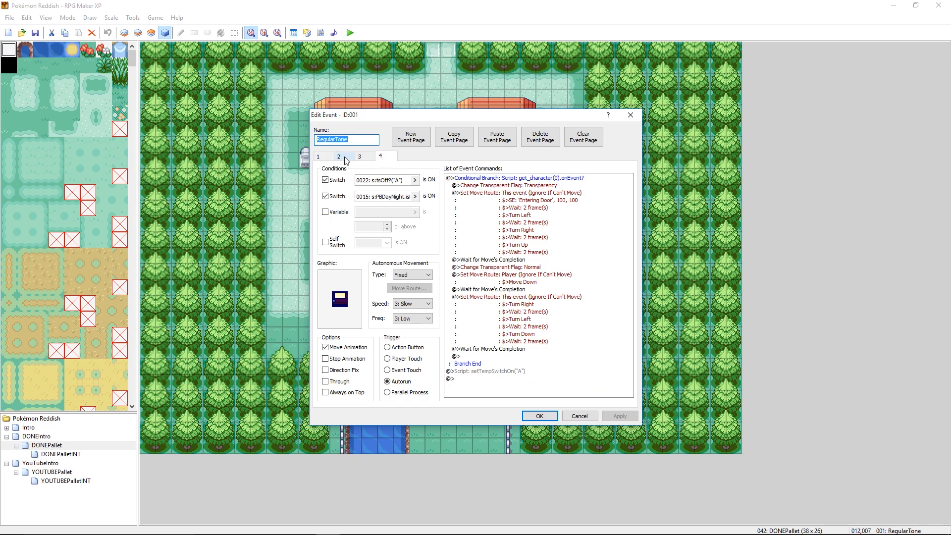
- Compare the four event pages of the first house's RegularTone door, including their switch conditions, graphics and triggers, and close the event without changes
left_click(344, 157)
left_click(325, 156)
left_click(341, 157)
left_click(380, 157)
left_click(342, 157)
left_click(325, 157)
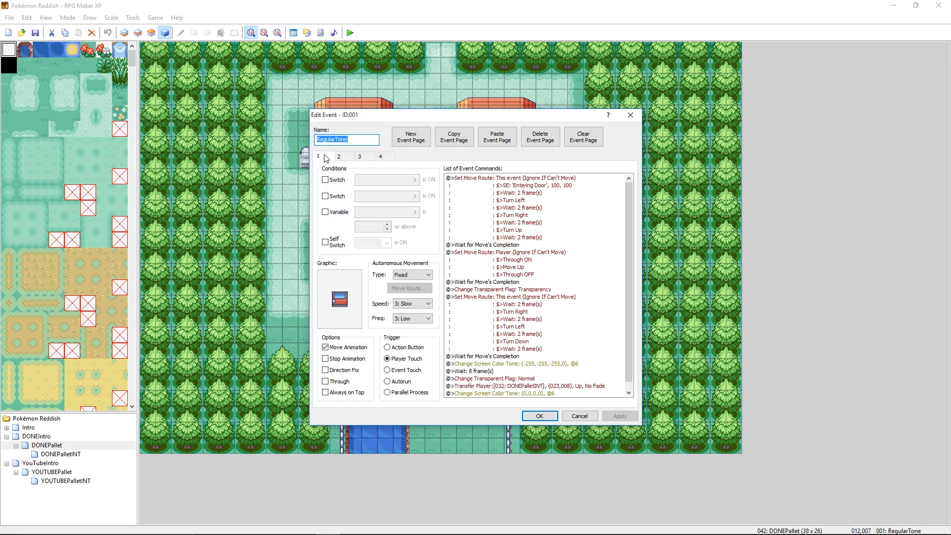
left_click(342, 156)
left_click(379, 159)
left_click(343, 158)
left_click(327, 159)
left_click(341, 158)
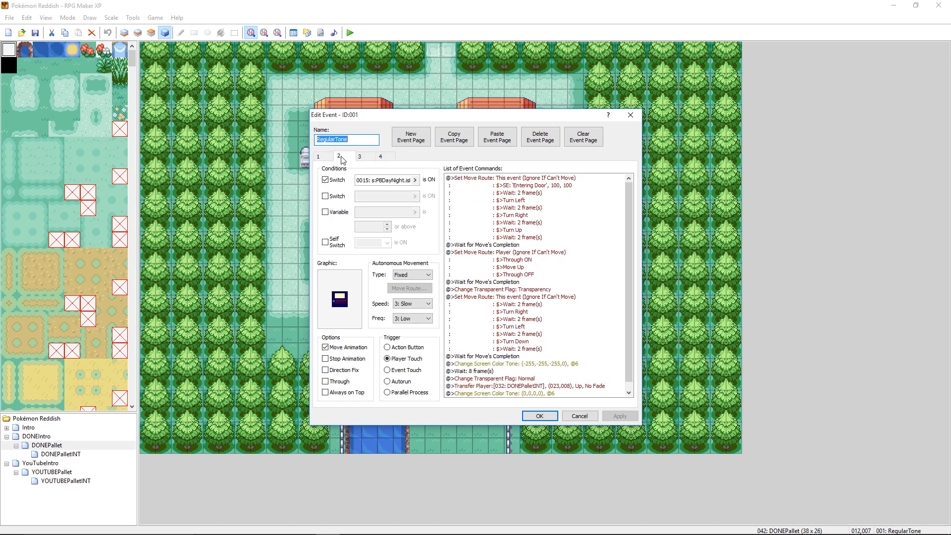
left_click(381, 157)
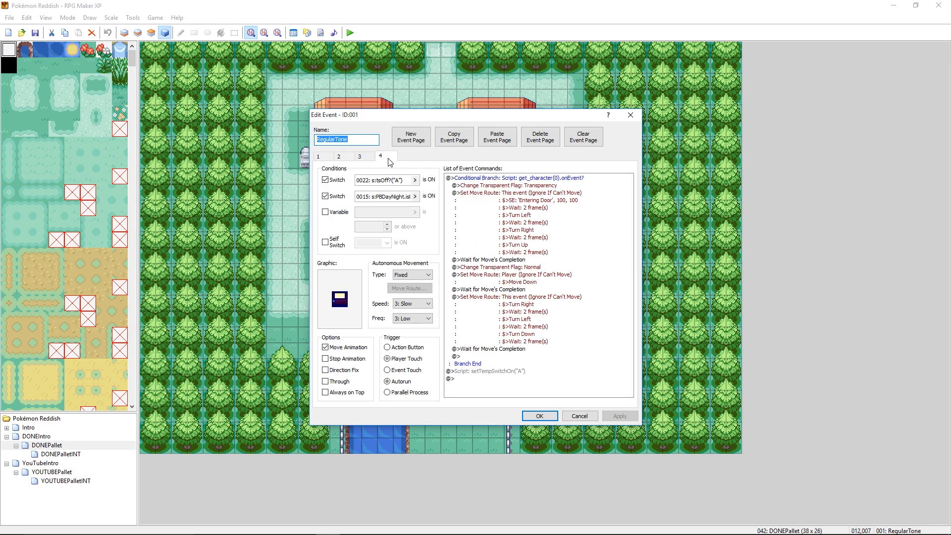
left_click(570, 415)
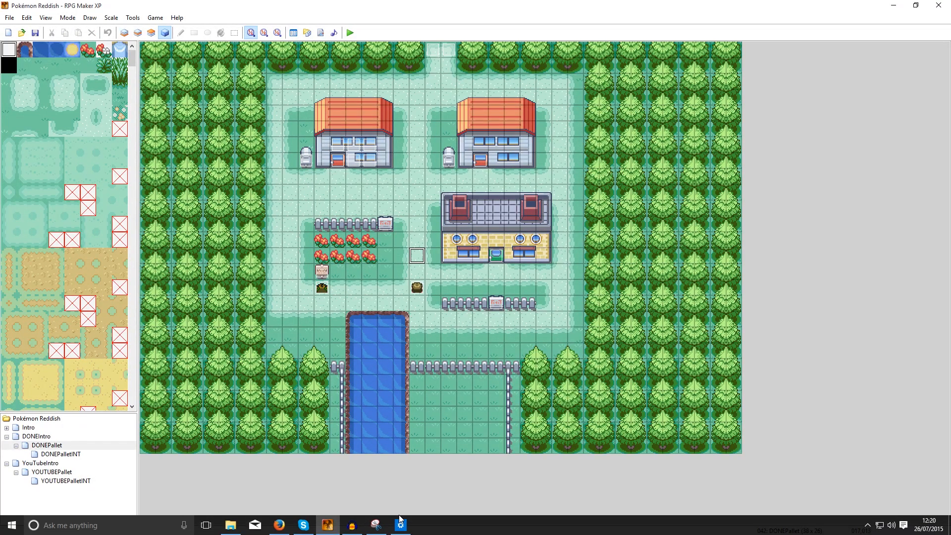
- Switch to the Windows date and time settings, turn on setting the time automatically, and close Settings
left_click(405, 528)
left_click(270, 158)
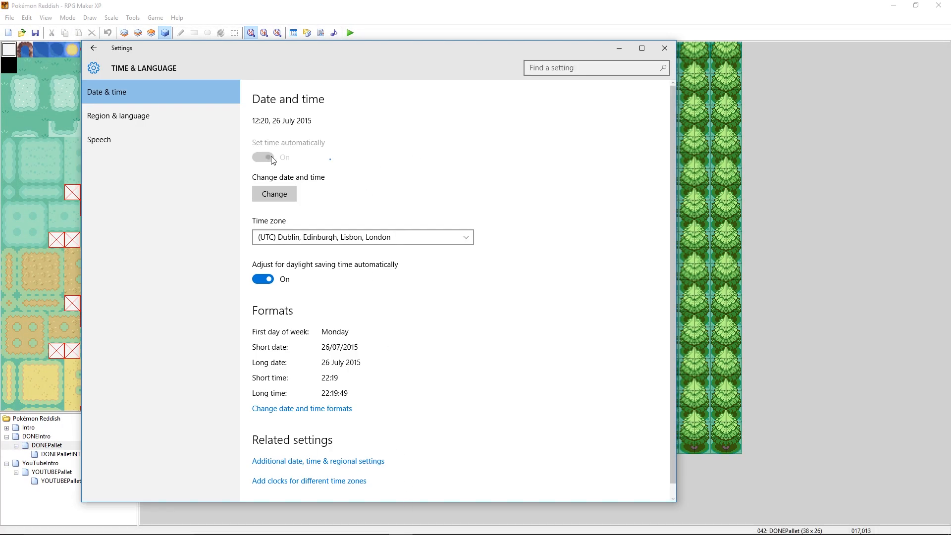
left_click(664, 48)
- Launch the playtest, continue the saved game in DONEPallet, and walk around to compare the two houses at night
left_click(350, 33)
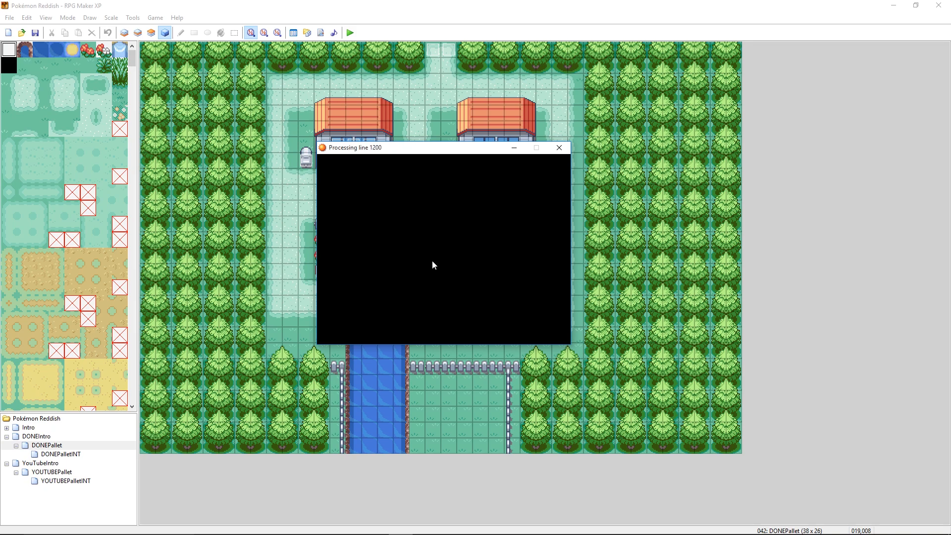
key("Return")
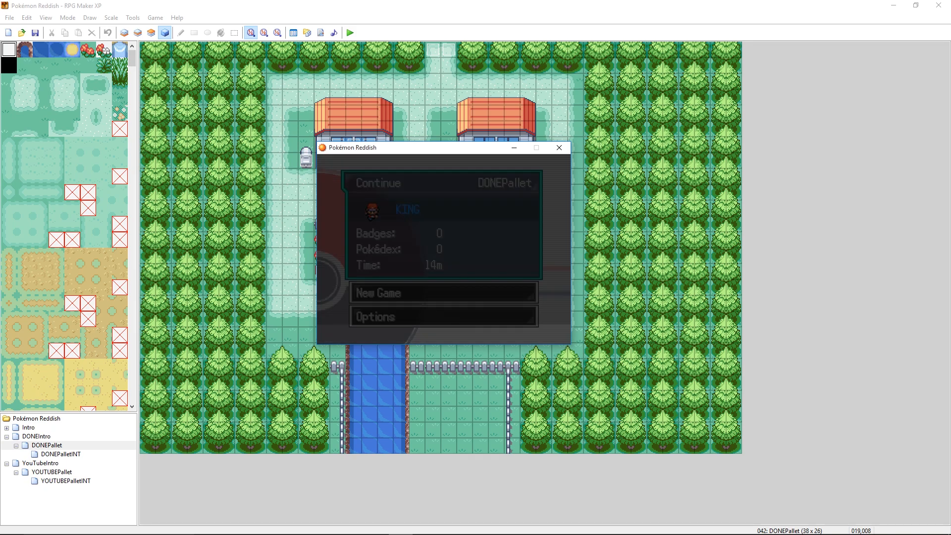
key("Up")
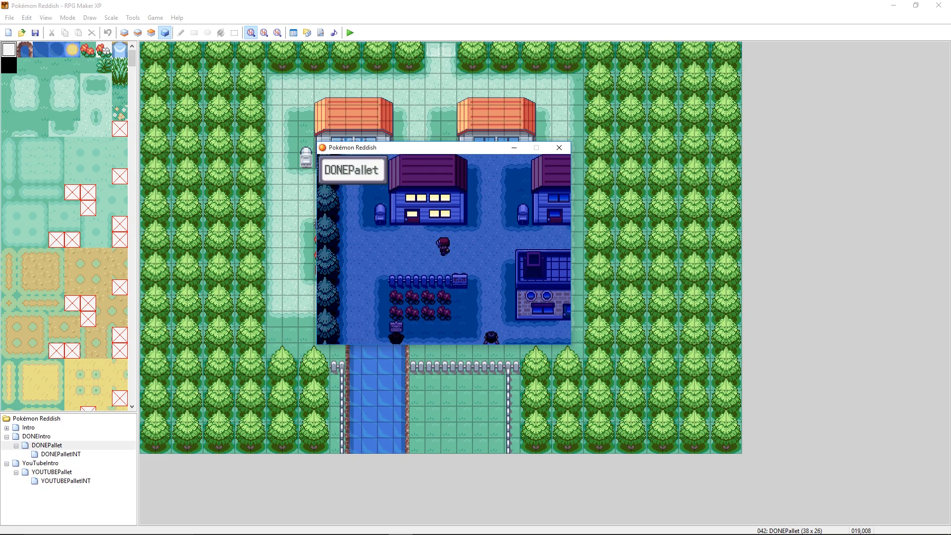
key("Left")
key("Right")
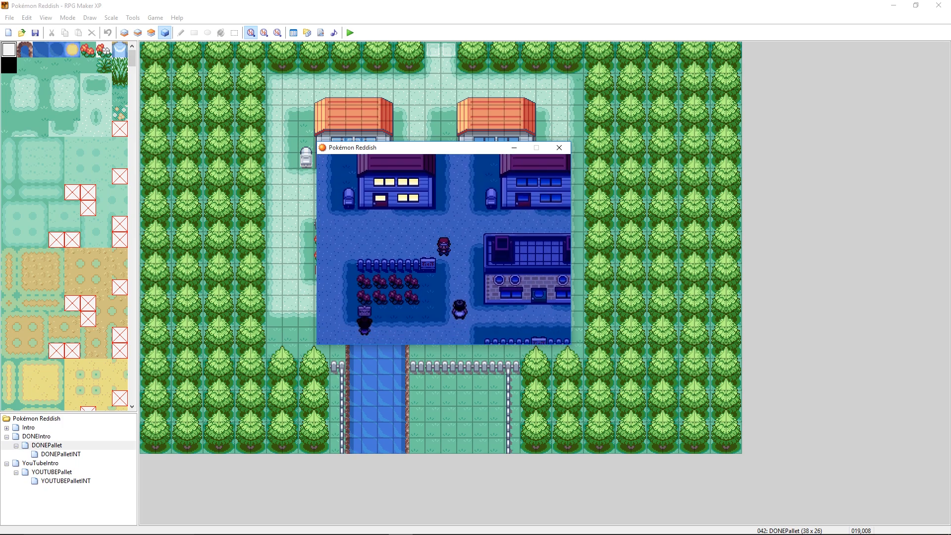
key("Up")
key("Down")
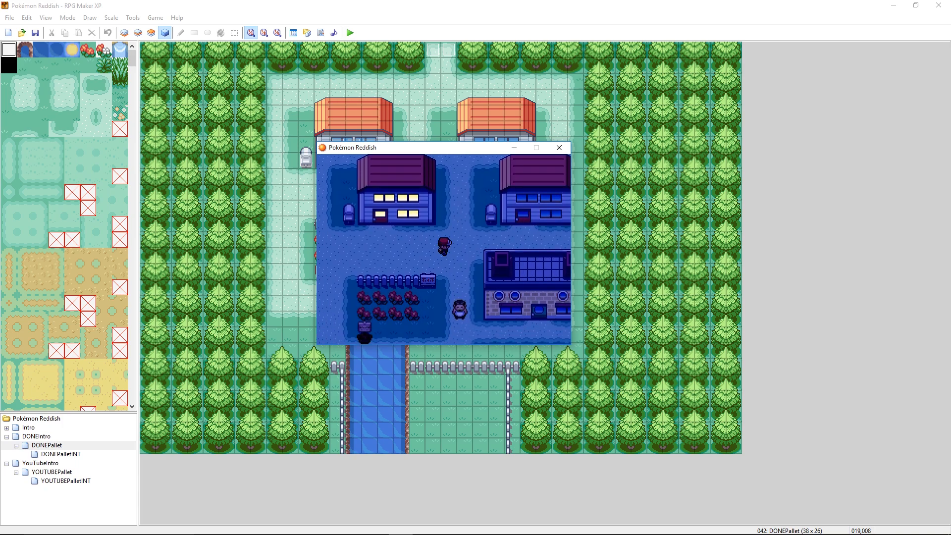
key("Right")
key("Down")
key("Up")
key("Down")
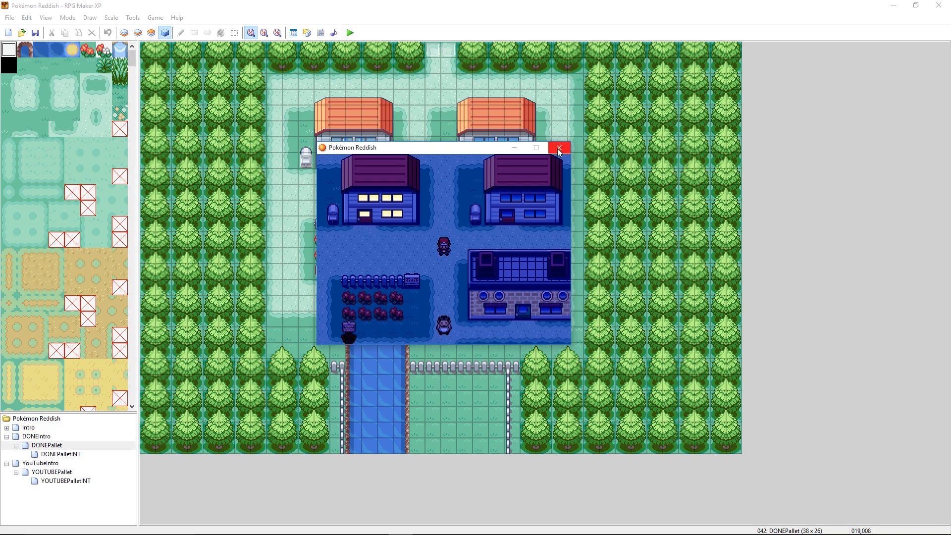
- Close the playtest and copy the first house's lit-window RegularTone events onto the matching upper and lower windows of the second house
left_click(338, 141)
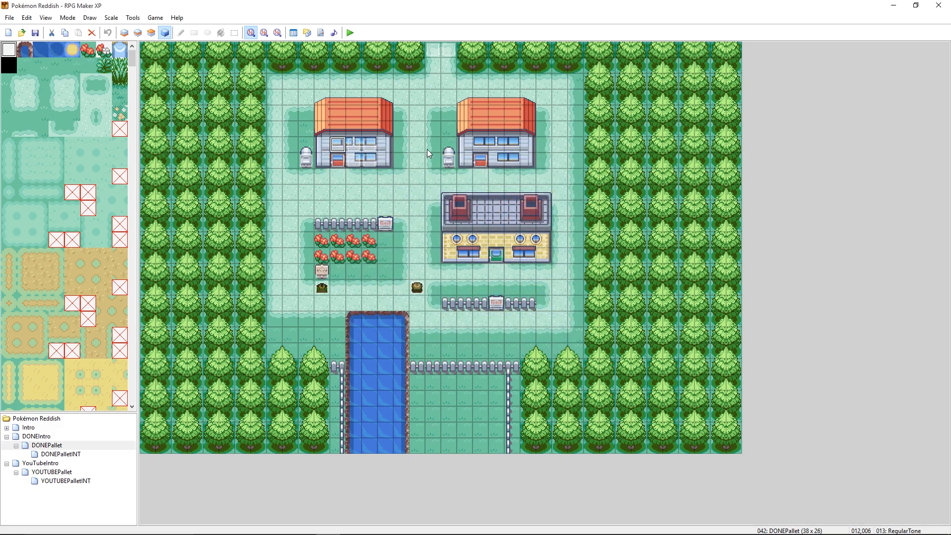
left_click(480, 146)
left_click(495, 144)
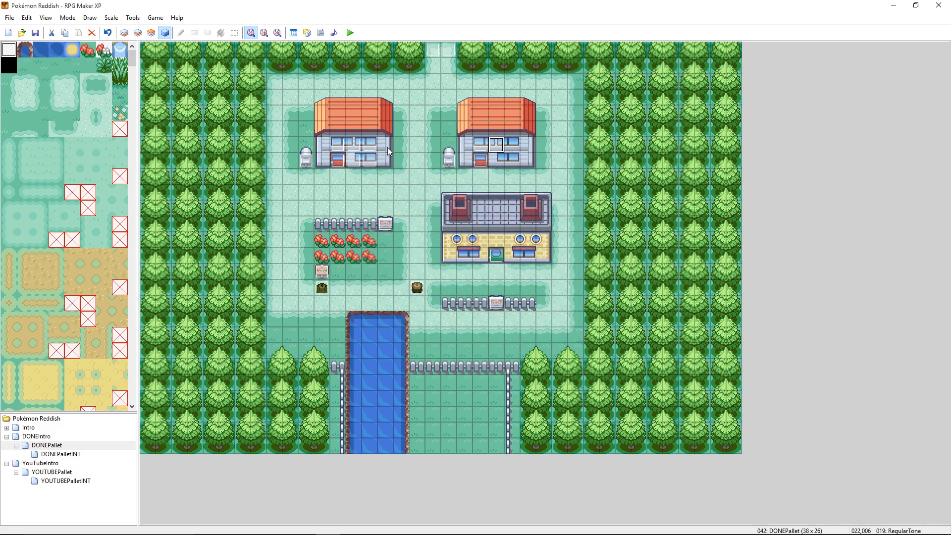
left_click(512, 145)
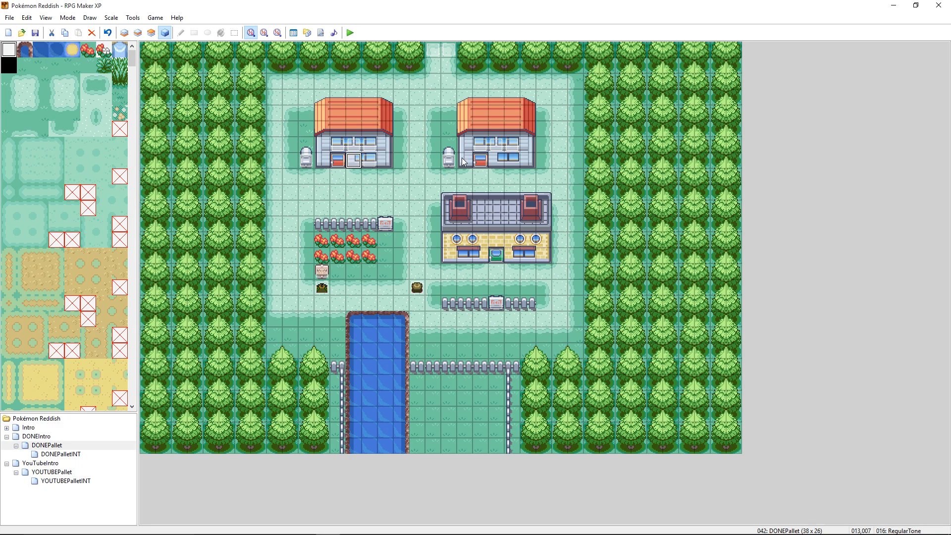
left_click(502, 160)
left_click(512, 158)
- Open the second house's HomeDoor event and duplicate both its entry page and its autorun exit page
right_click(478, 160)
left_click(486, 166)
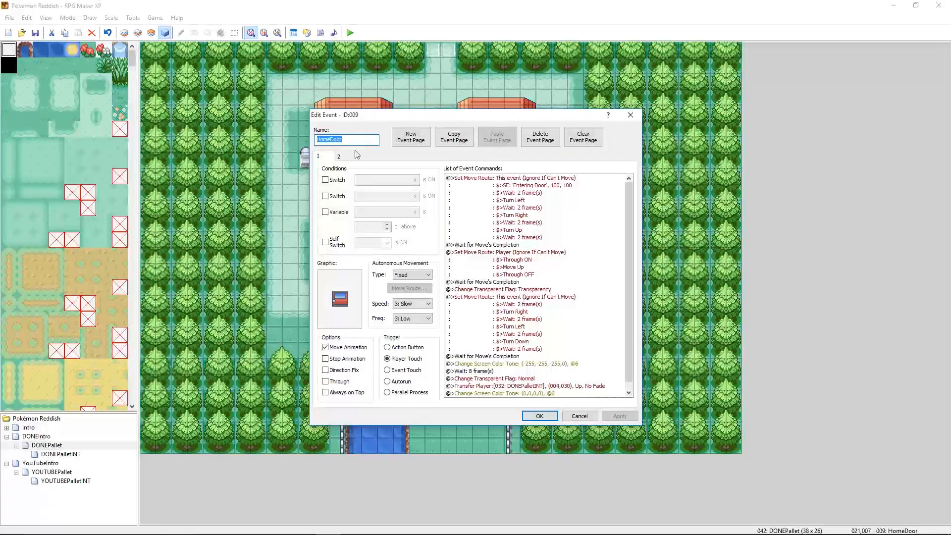
left_click(453, 136)
left_click(497, 136)
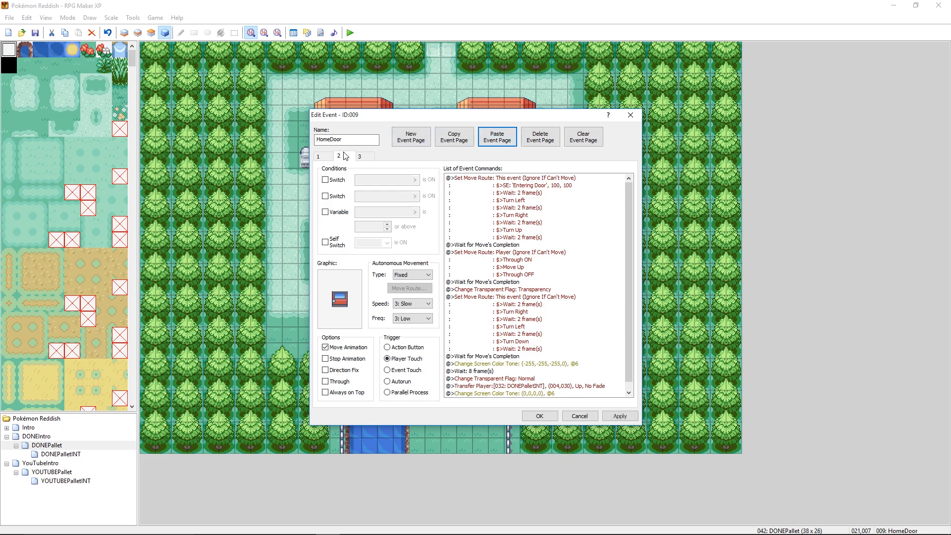
left_click(360, 157)
left_click(461, 141)
left_click(490, 141)
- On HomeDoor's second page, require switch 0015 s:PBDayNight.isNight? and set the graphic to the lit door from doors5L
left_click(342, 156)
left_click(326, 180)
left_click(412, 181)
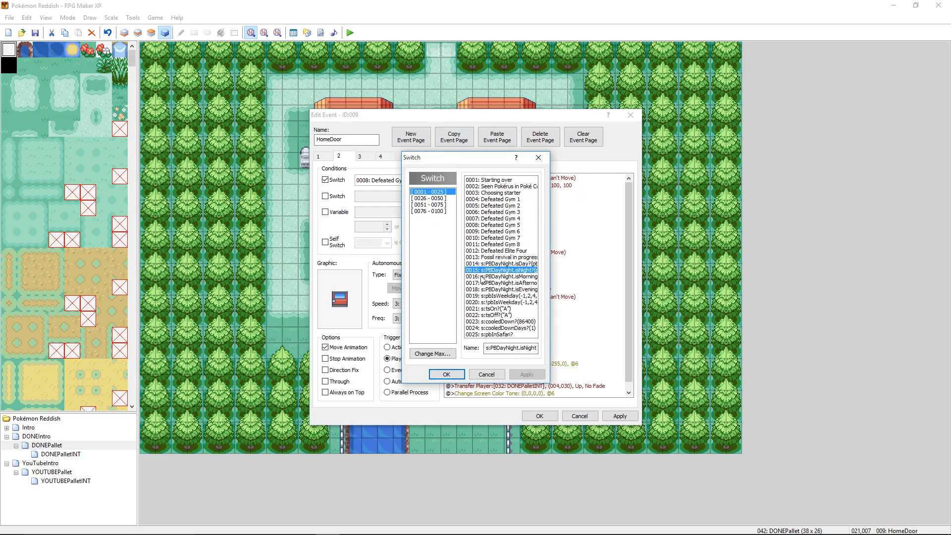
left_click(454, 377)
double_click(347, 297)
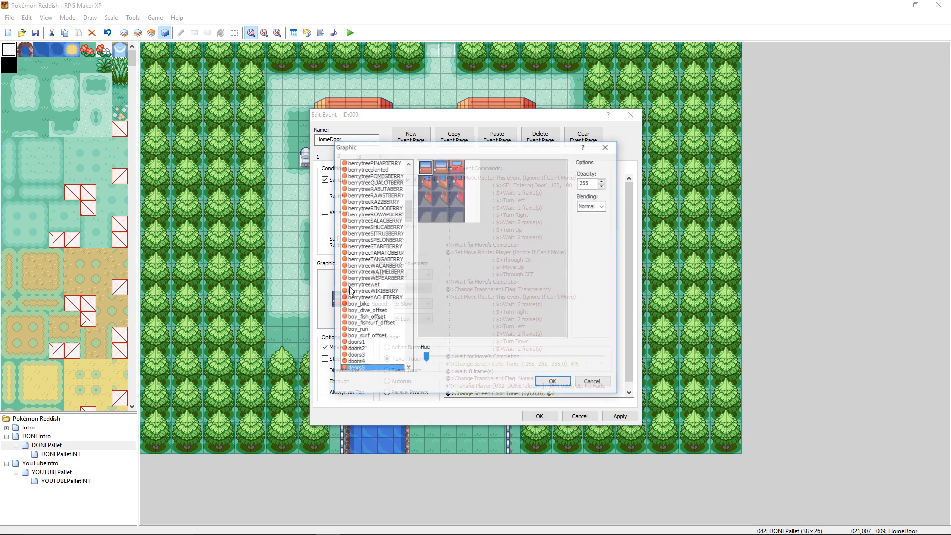
left_click(408, 368)
left_click(371, 368)
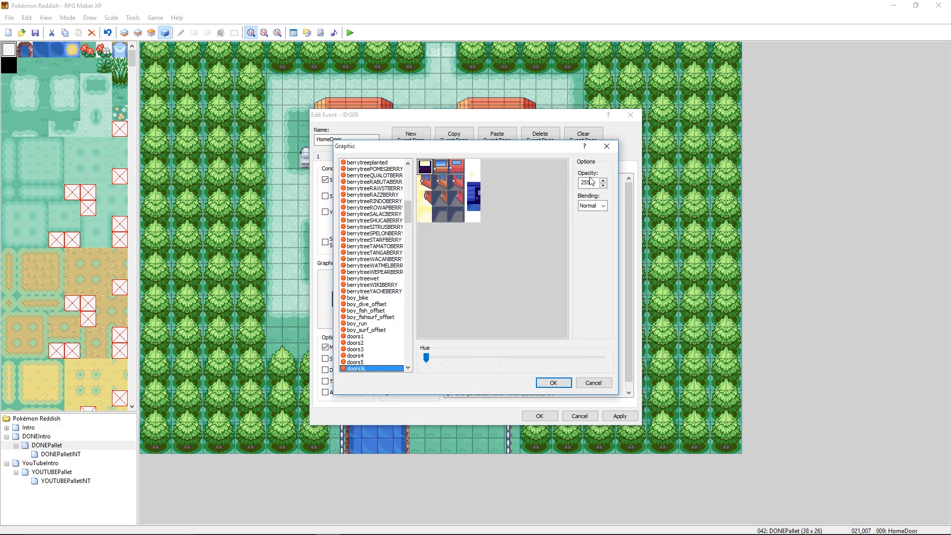
left_click(553, 382)
left_click(619, 415)
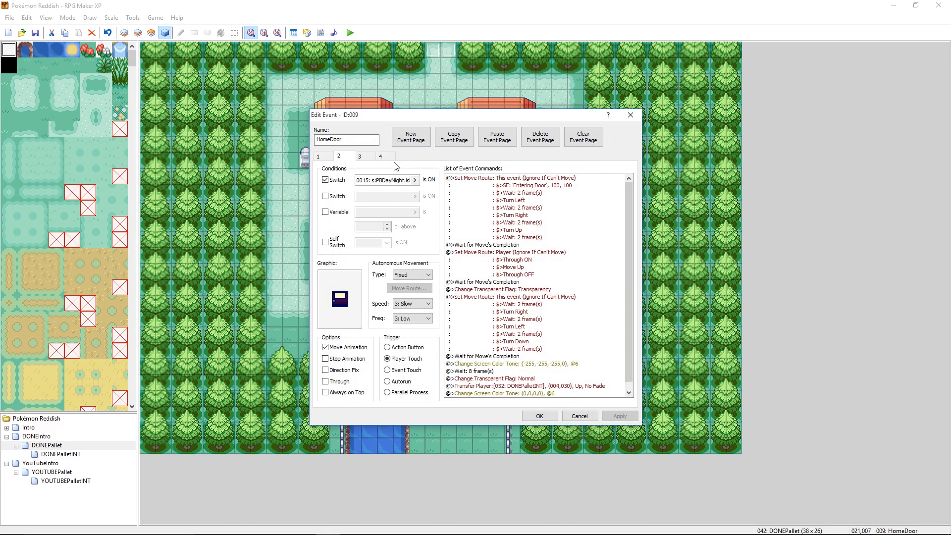
- On HomeDoor's fourth page, add switch 0015 s:PBDayNight.isNight? as the second condition and set the graphic to the lit doors5L door
left_click(391, 164)
left_click(341, 197)
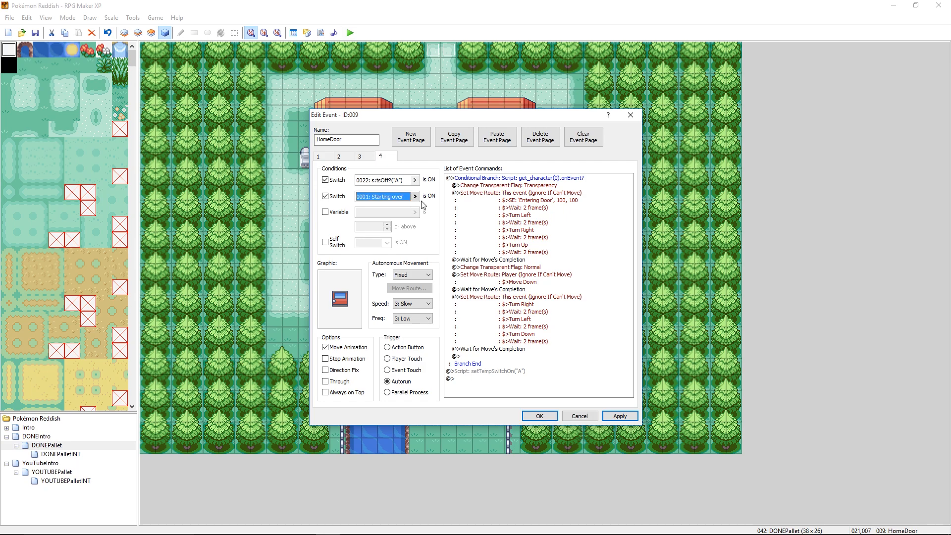
left_click(414, 196)
left_click(510, 286)
left_click(447, 376)
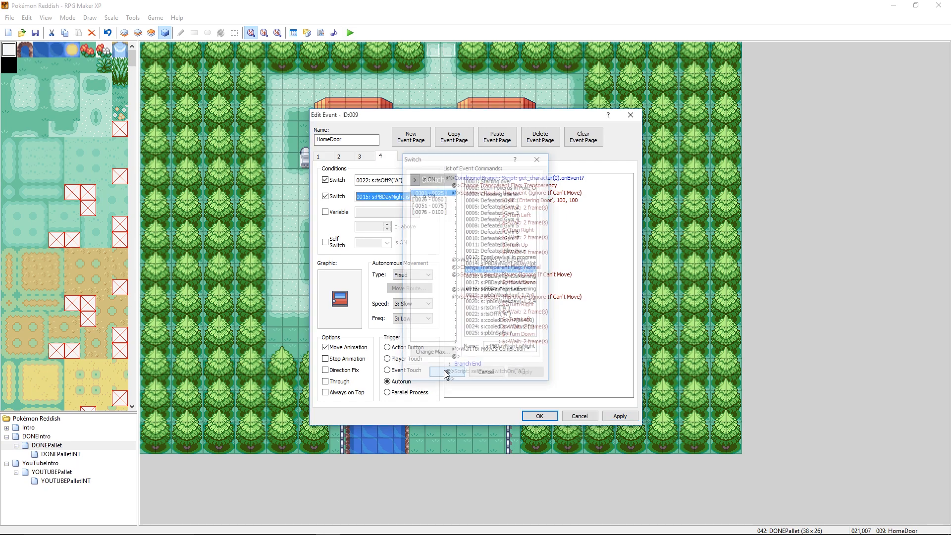
double_click(340, 299)
scroll(391, 366, "down", 1)
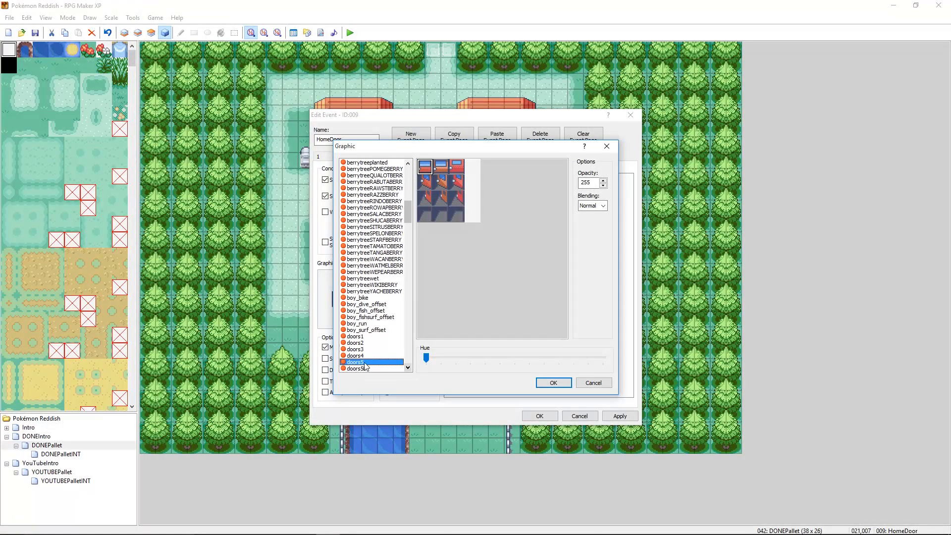
left_click(359, 369)
left_click(554, 386)
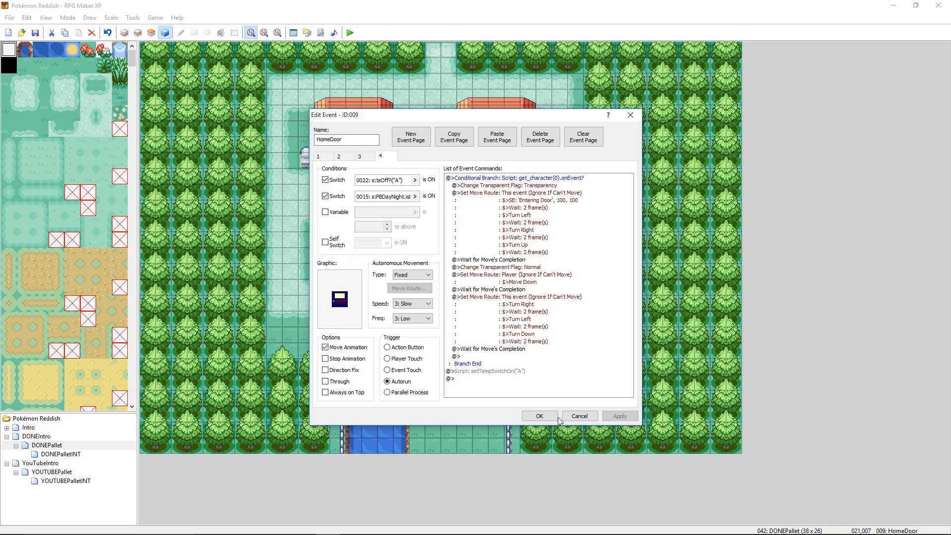
left_click(539, 416)
- Save the project, continue the saved game in a playtest to check the second house at night, and close the playtest
left_click(350, 32)
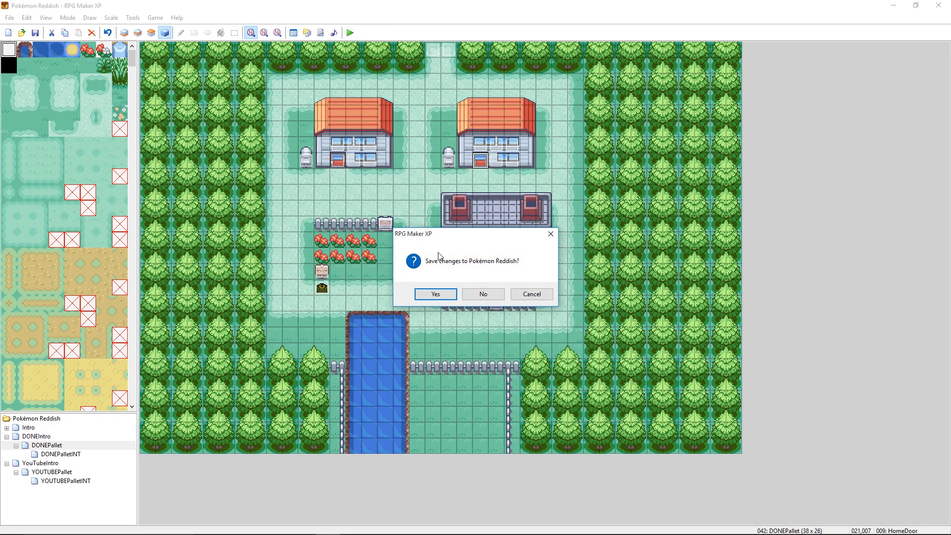
left_click(438, 292)
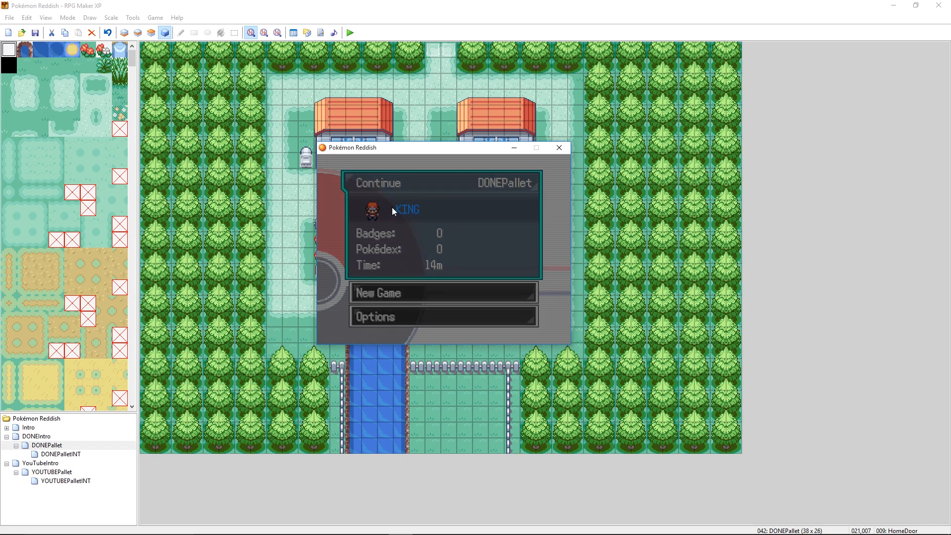
key("Return")
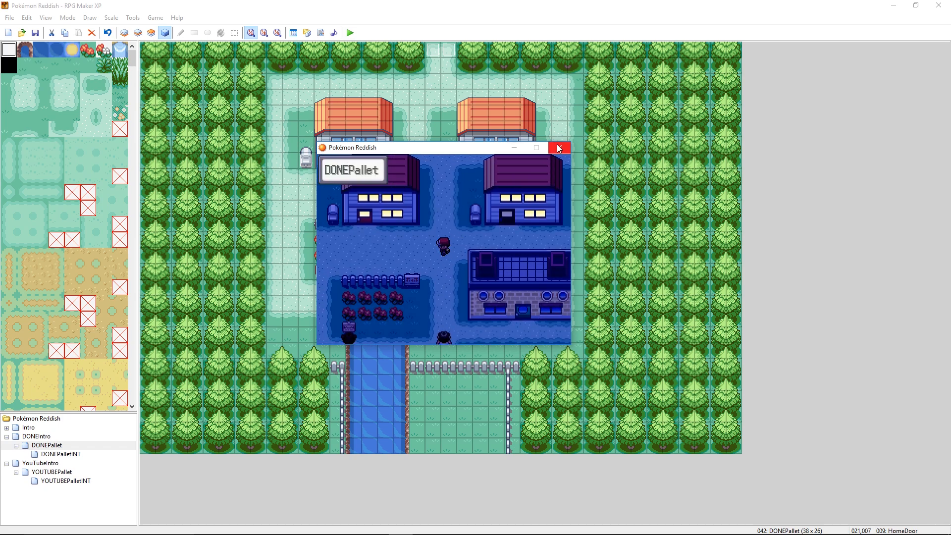
left_click(558, 148)
- Rename the second house's HomeDoor event to RegularTone
right_click(484, 161)
left_click(491, 167)
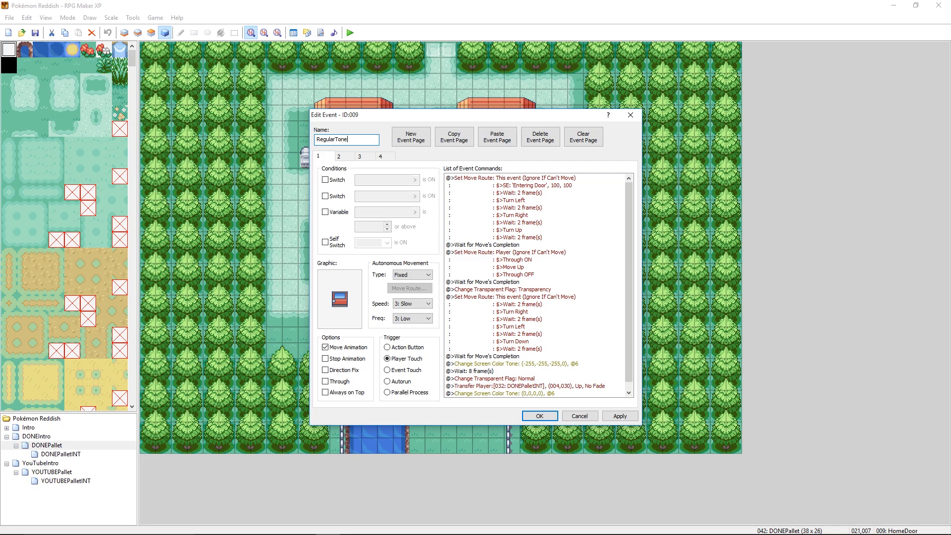
left_click(540, 416)
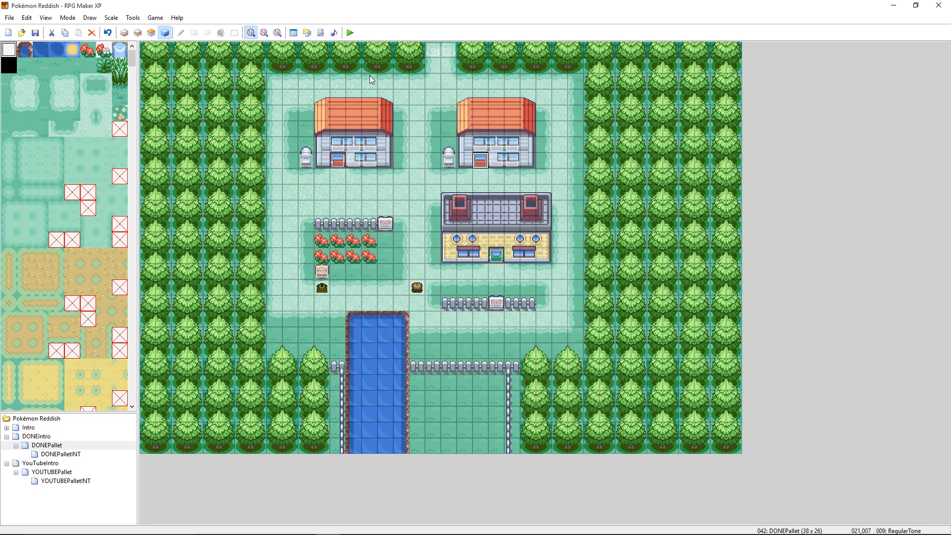
- Save the project changes, relaunch the playtest and continue the saved game in DONEPallet
left_click(350, 32)
left_click(427, 296)
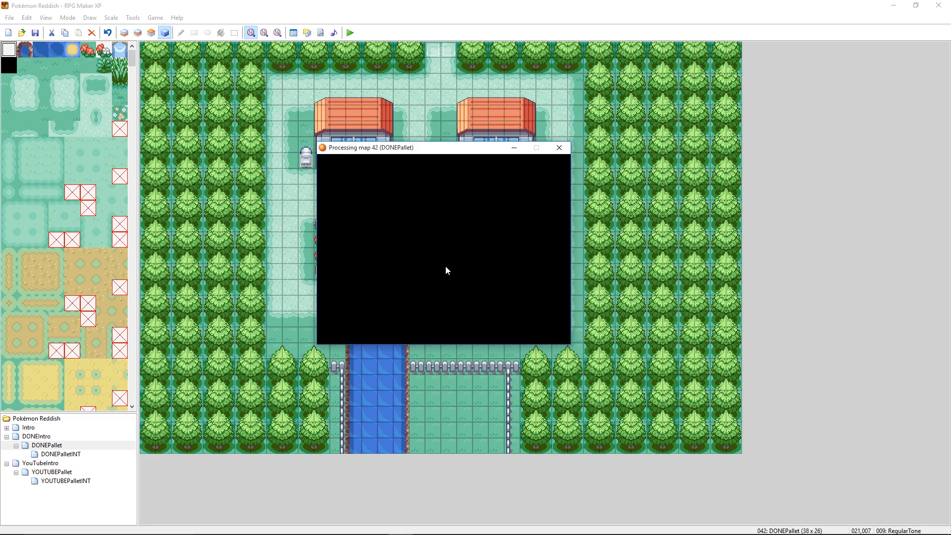
key("Return")
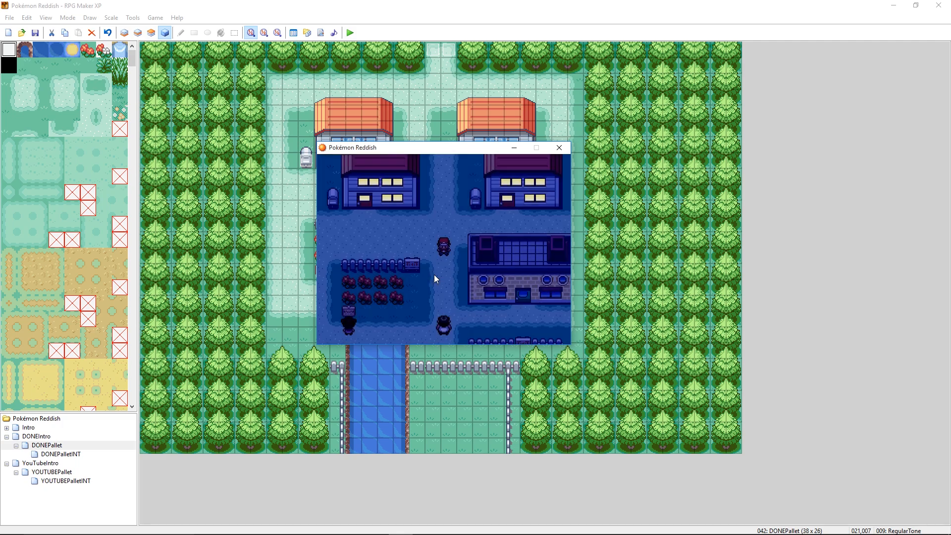
- Walk the player into the second house and back outside to check its door and windows at night
key("Right")
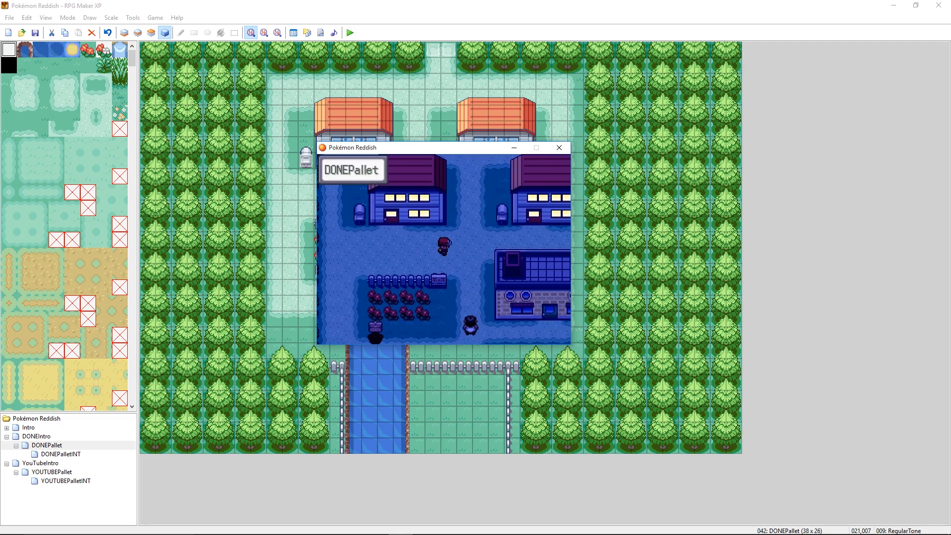
key("Right")
key("Up")
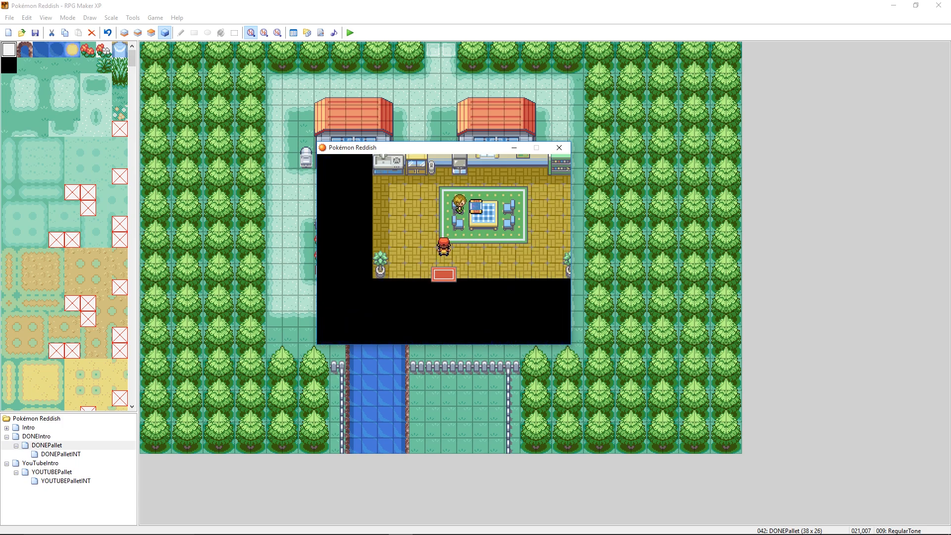
key("Down")
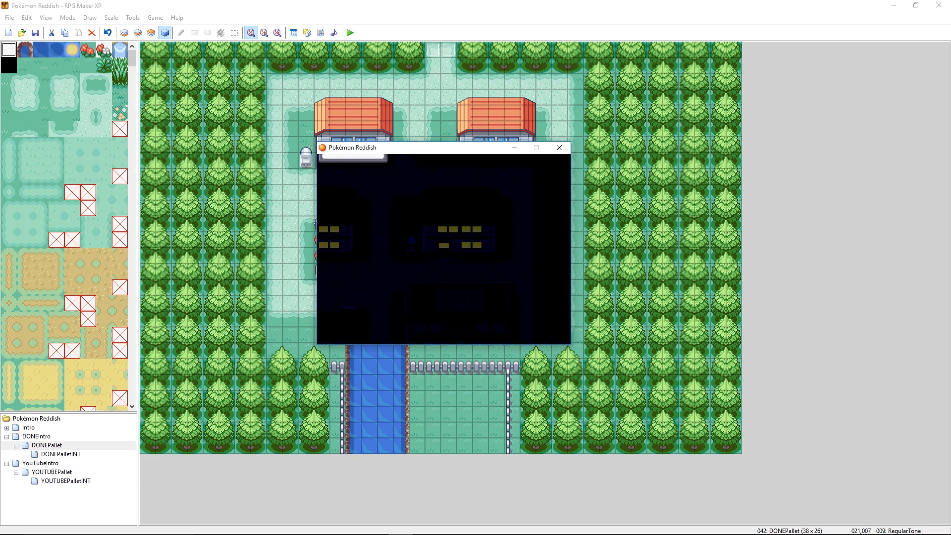
key("Left")
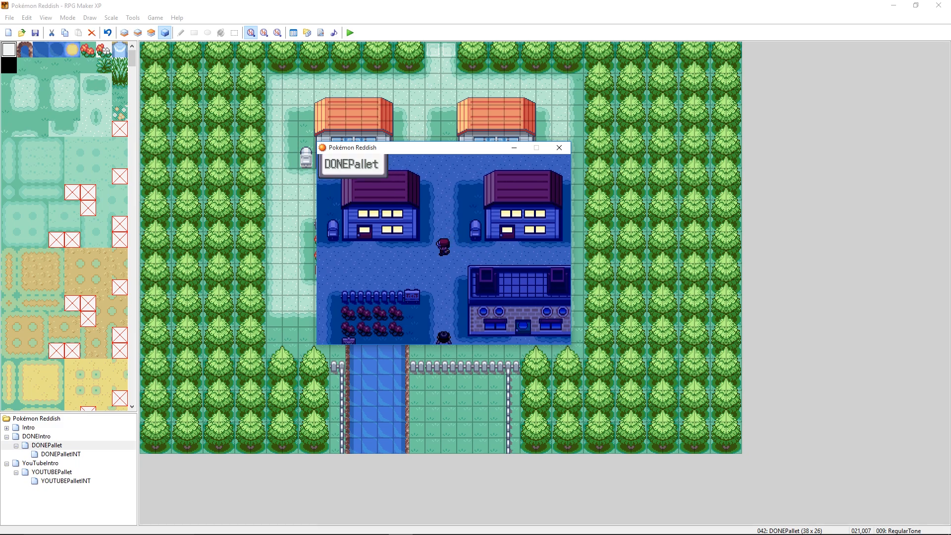
- Walk the player around both houses to check their doors and windows at night, and close the playtest
key("Up")
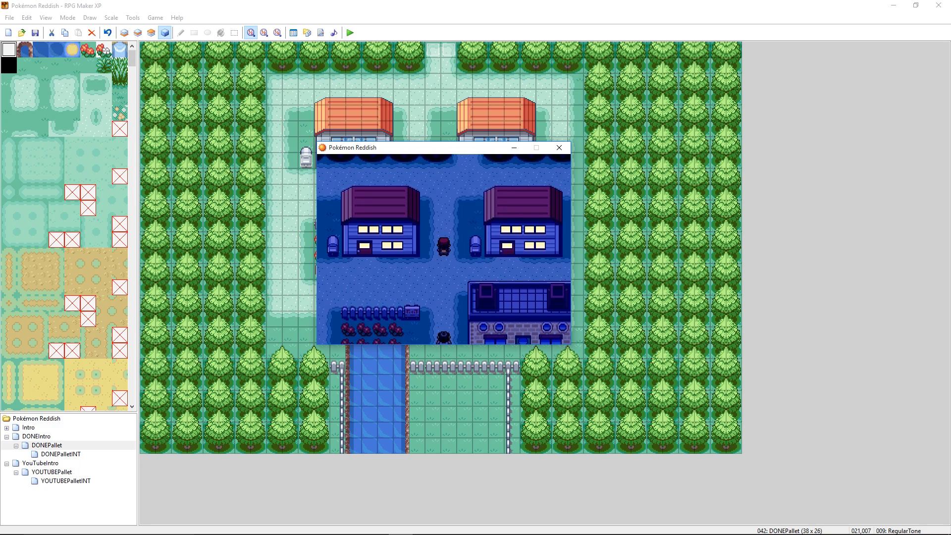
key("Down")
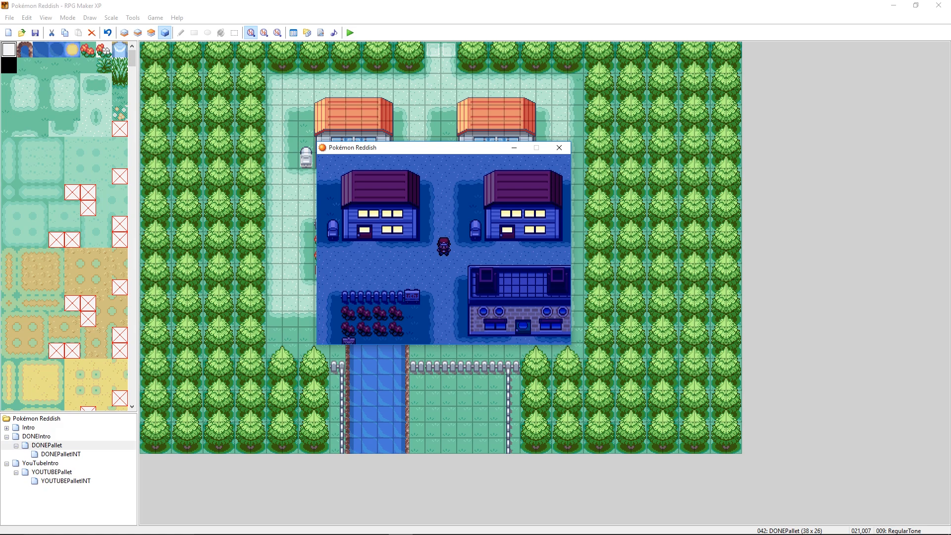
key("Left")
left_click_drag(393, 143, 483, 204)
key("Left")
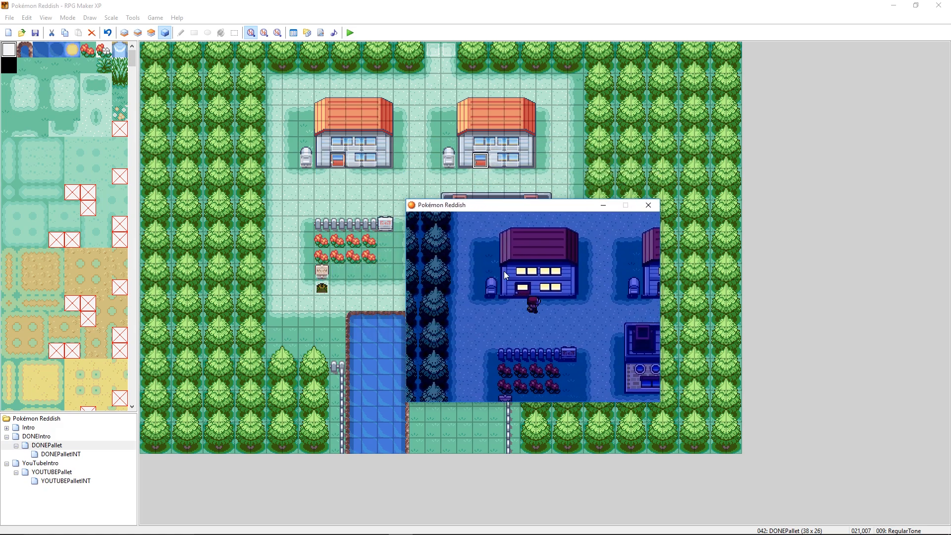
key("Down")
key("Left")
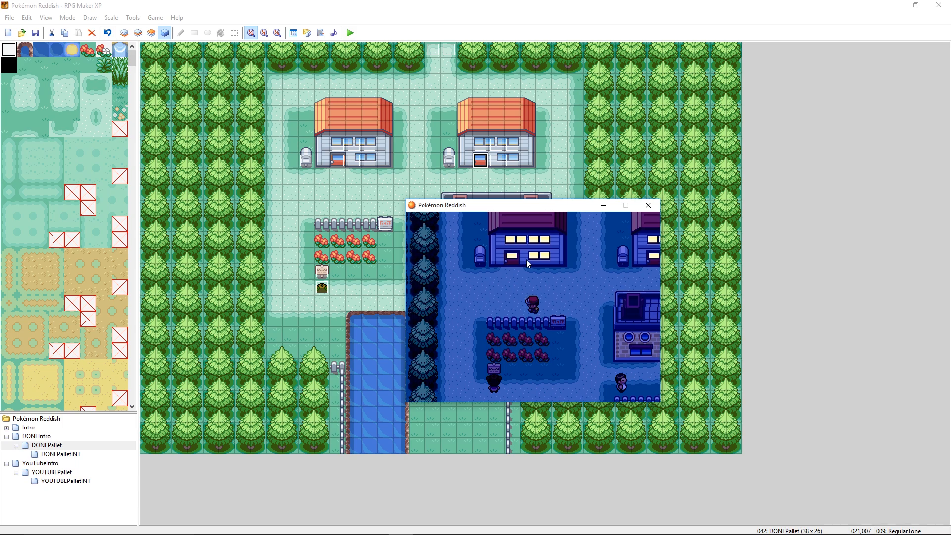
key("Up")
key("Right")
key("Right")
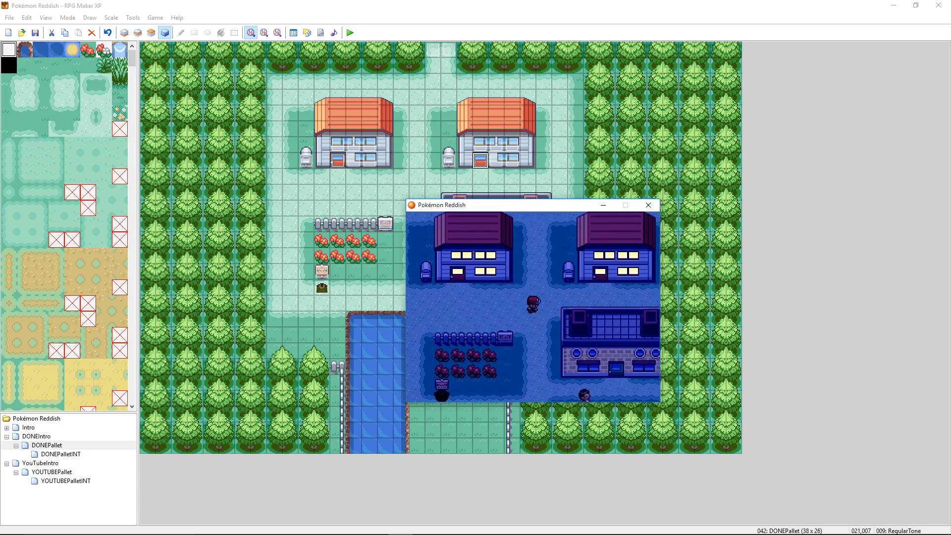
key("Up")
key("Left")
key("Down")
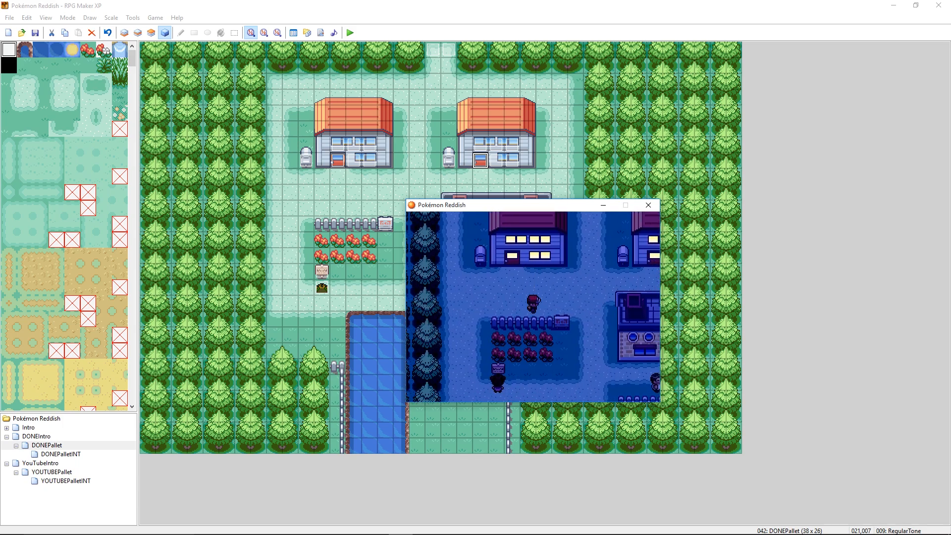
key("Right")
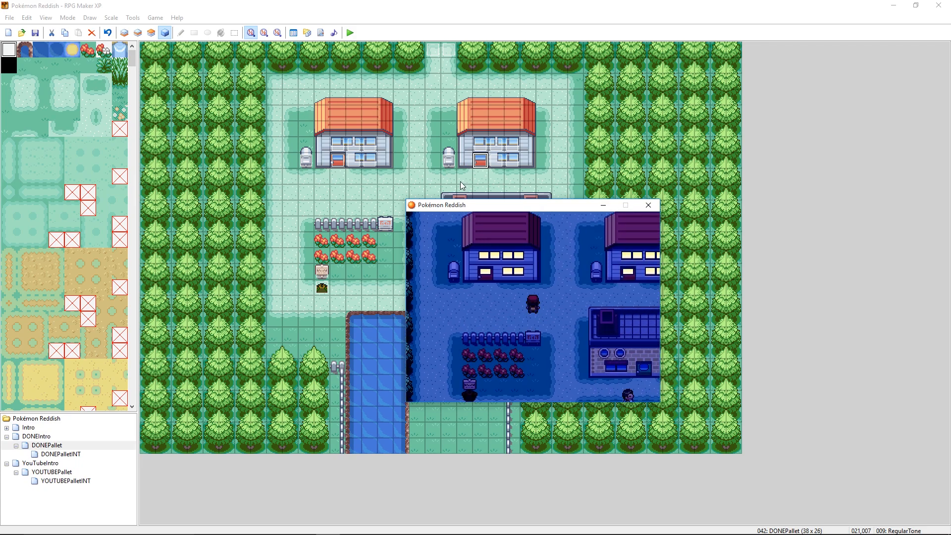
left_click(647, 205)
- Open the first house's RegularTone door event, compare the conditions, graphics, triggers and commands of pages 1, 2 and 4, and close it
double_click(335, 162)
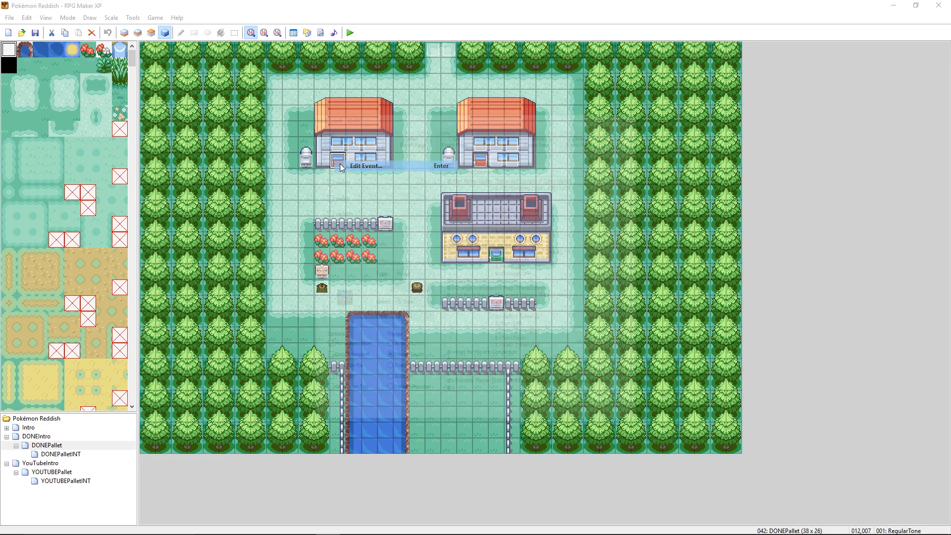
left_click(380, 157)
left_click(345, 157)
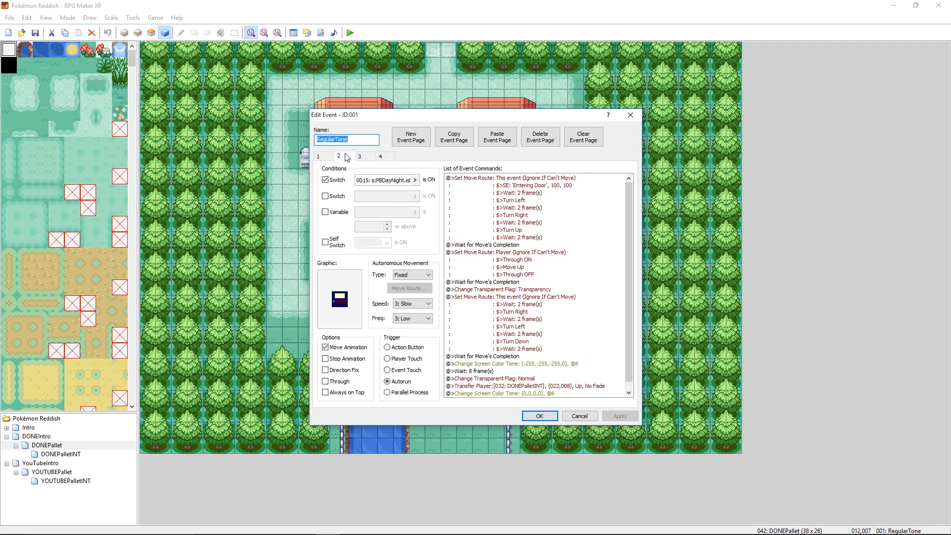
left_click(382, 157)
left_click(340, 158)
left_click(381, 158)
left_click(339, 158)
left_click(380, 158)
left_click(338, 159)
left_click(379, 155)
left_click(338, 156)
left_click(317, 158)
left_click(340, 157)
left_click(378, 155)
left_click(338, 156)
left_click(318, 157)
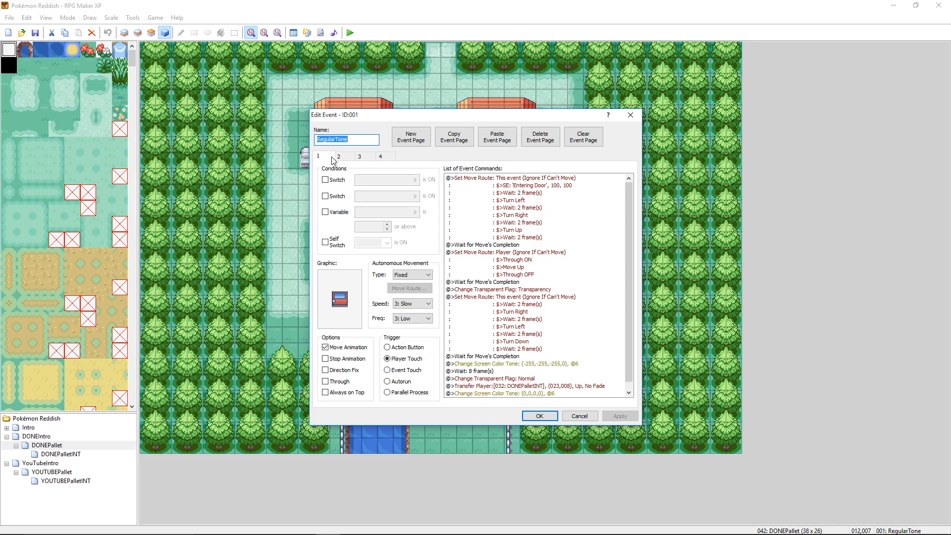
left_click(340, 157)
left_click(382, 157)
left_click(340, 157)
left_click(384, 156)
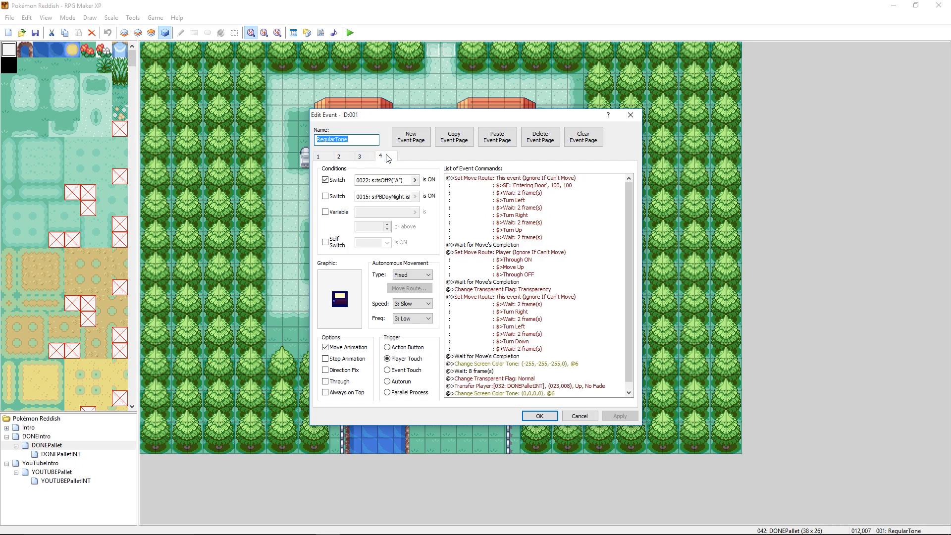
left_click(344, 158)
left_click(325, 158)
left_click(342, 157)
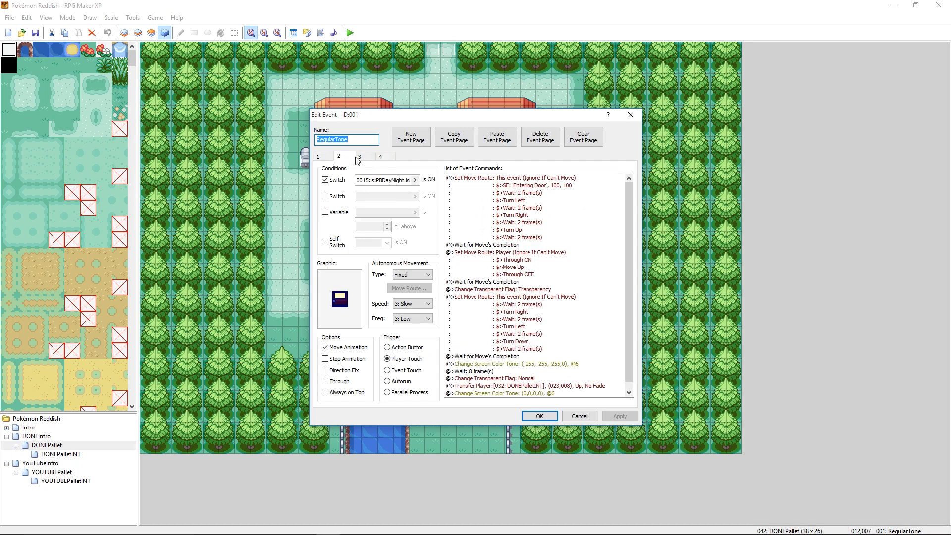
left_click(380, 157)
left_click(346, 157)
left_click(380, 157)
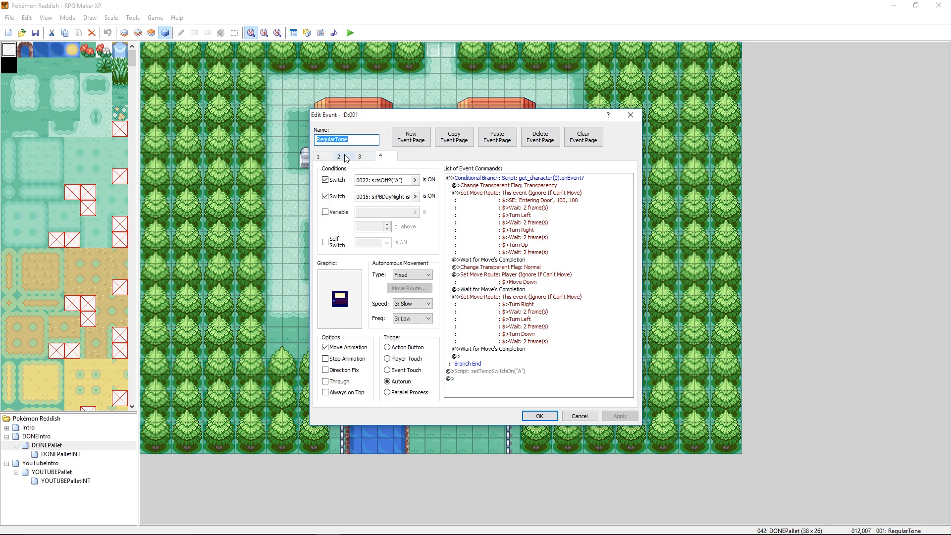
left_click(340, 157)
left_click(374, 157)
left_click(343, 158)
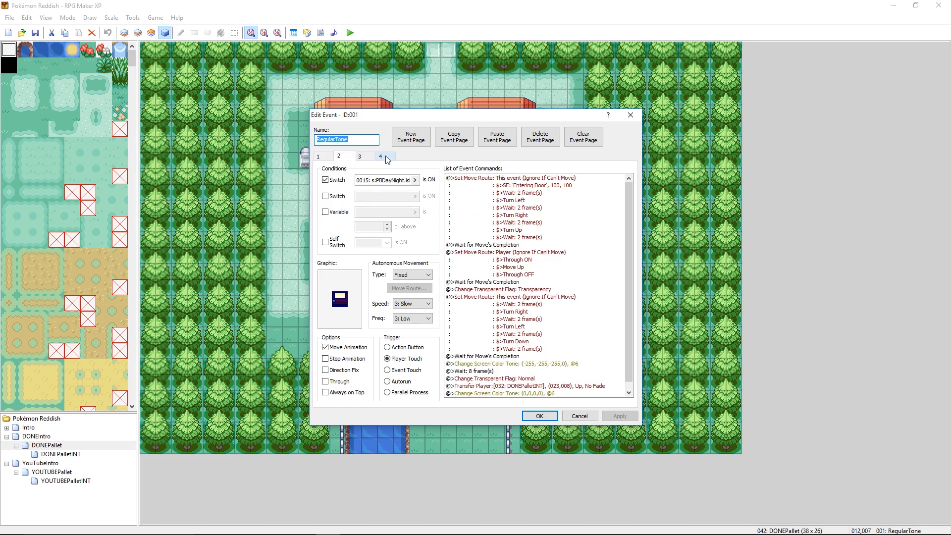
left_click(381, 157)
left_click(546, 414)
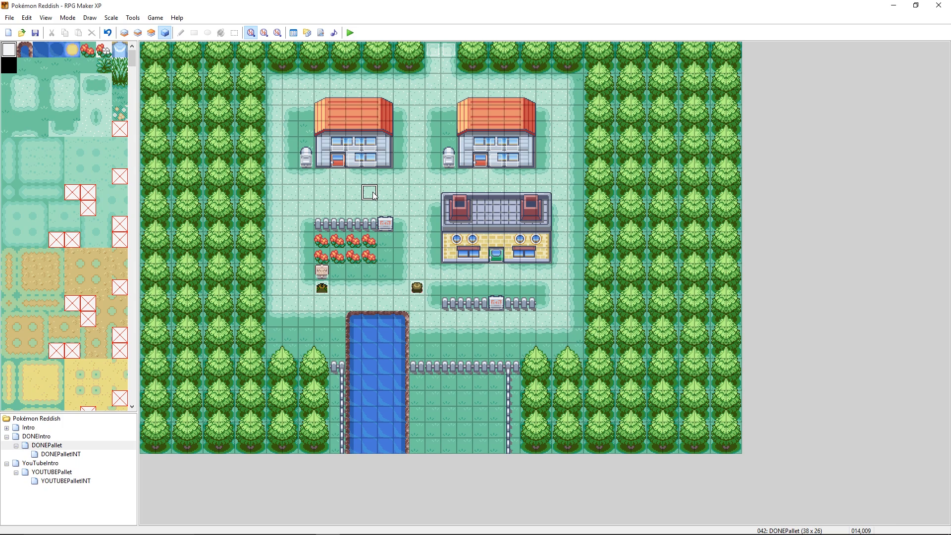
- View the YOUTUBEPallet map for comparison and return to the DONEPallet map
left_click(58, 473)
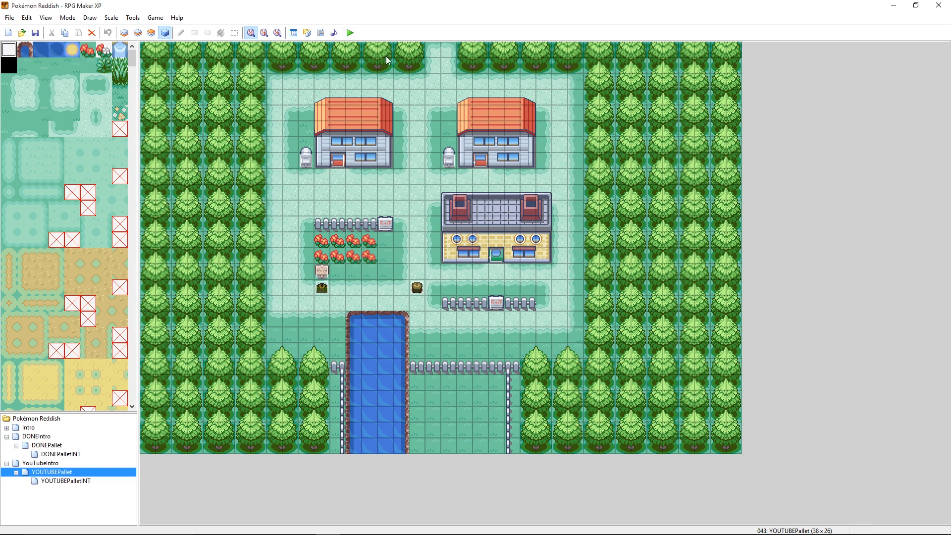
left_click(60, 444)
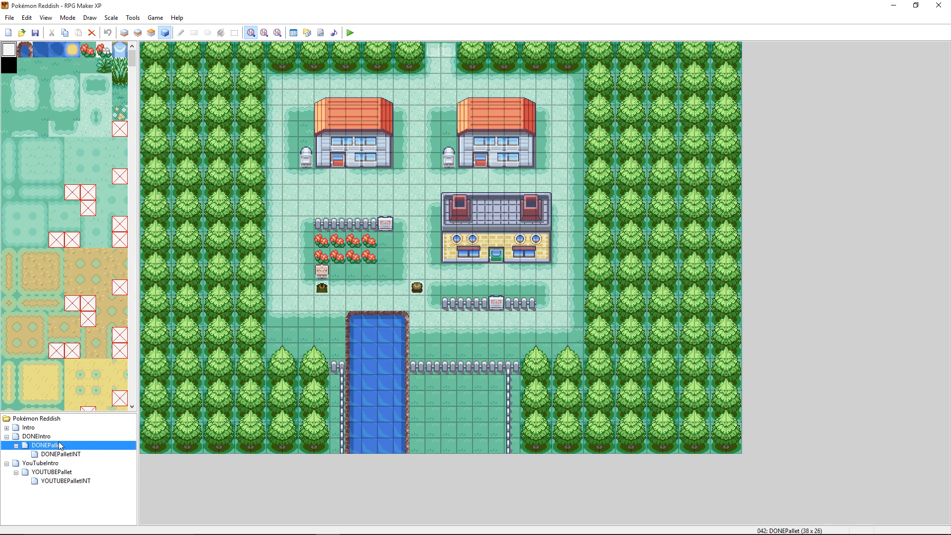
left_click(407, 208)
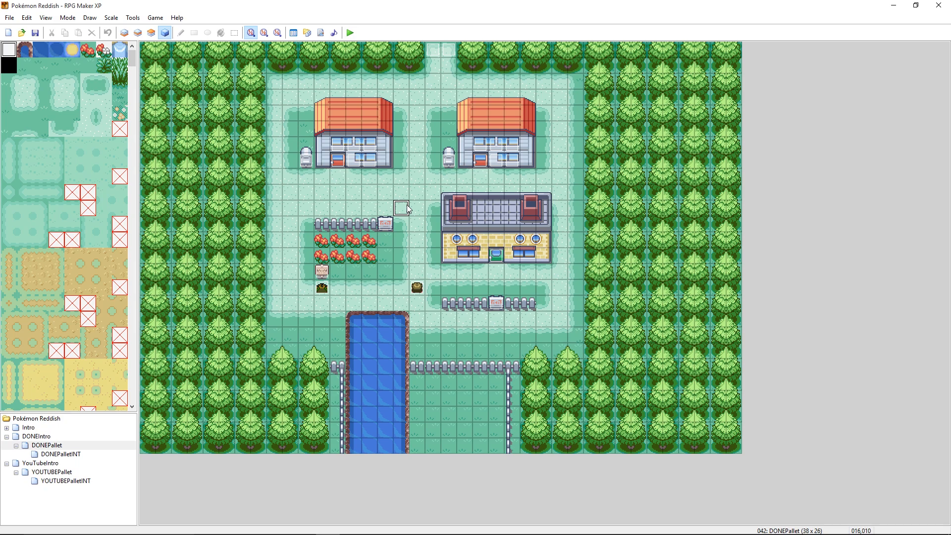
- Launch a new playtest, saving the project changes, and continue the saved game in DONEPallet
left_click(350, 34)
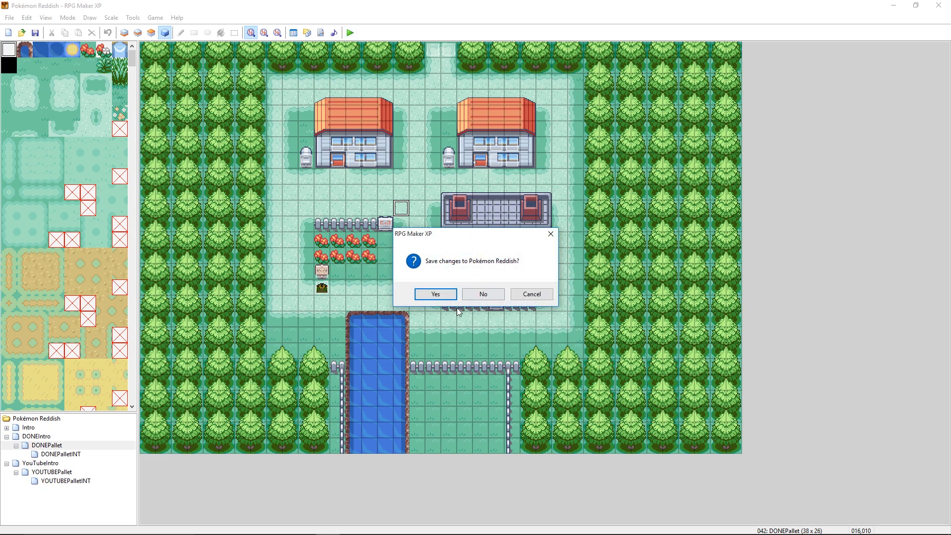
left_click(438, 296)
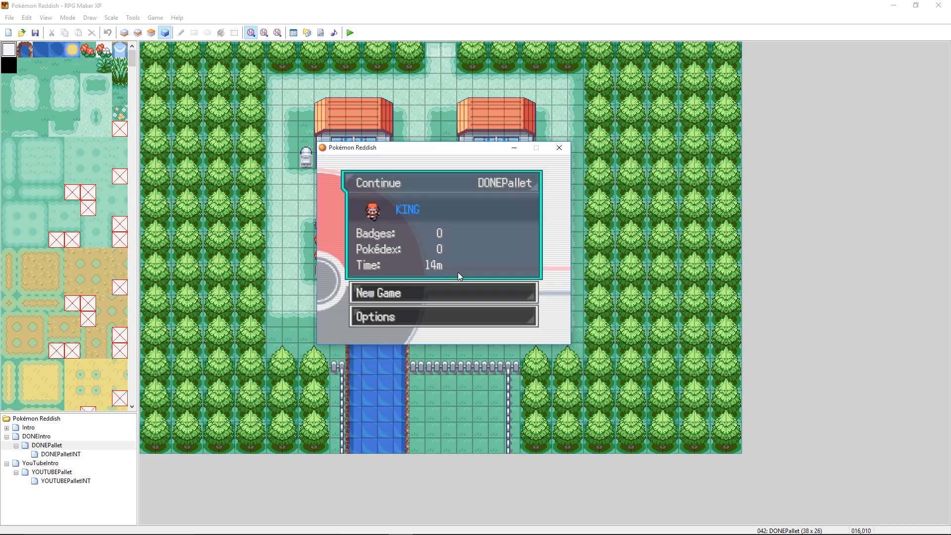
key("Return")
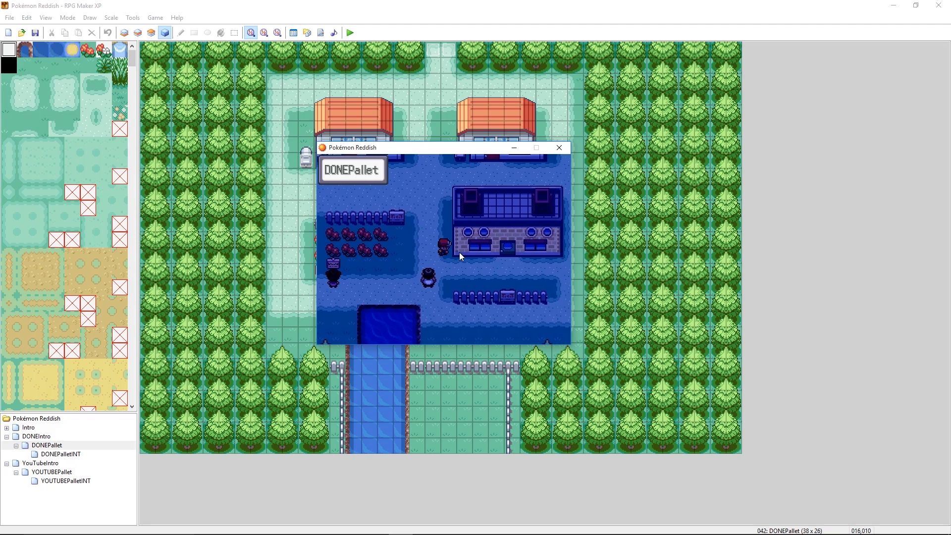
- Walk the player around the brick building in DONEPallet to inspect its door and windows at night
key("Up")
key("Up")
key("Right")
key("Right")
key("Right")
key("Right")
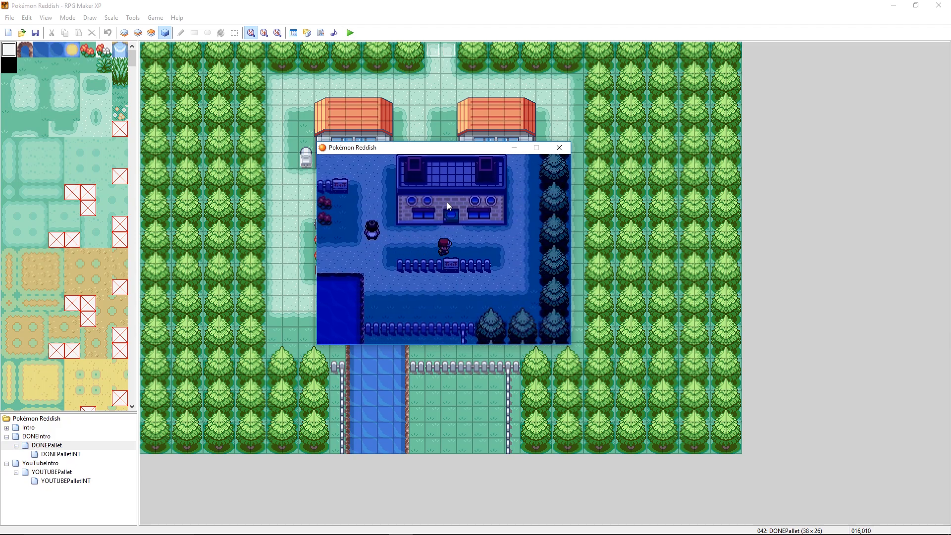
key("Up")
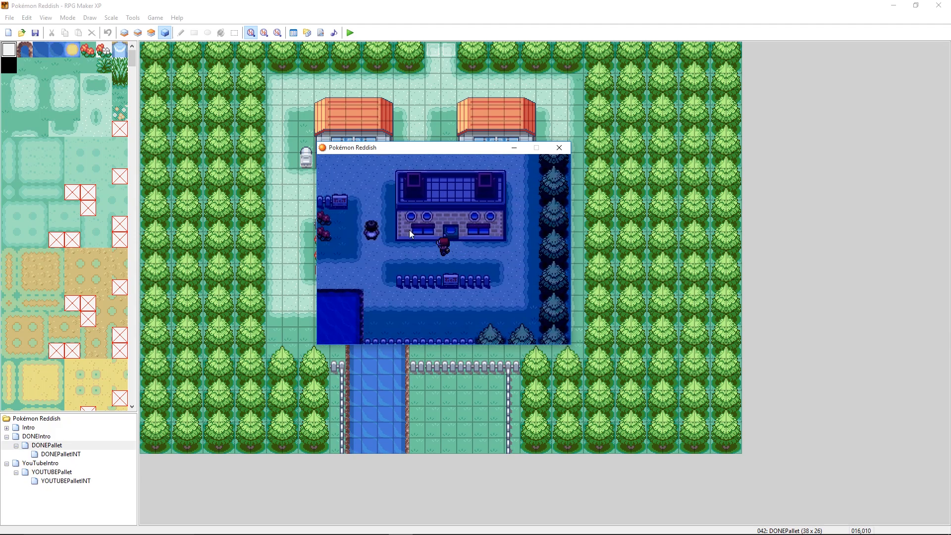
key("Left")
key("Left")
key("Right")
key("Right")
key("Right")
key("Right")
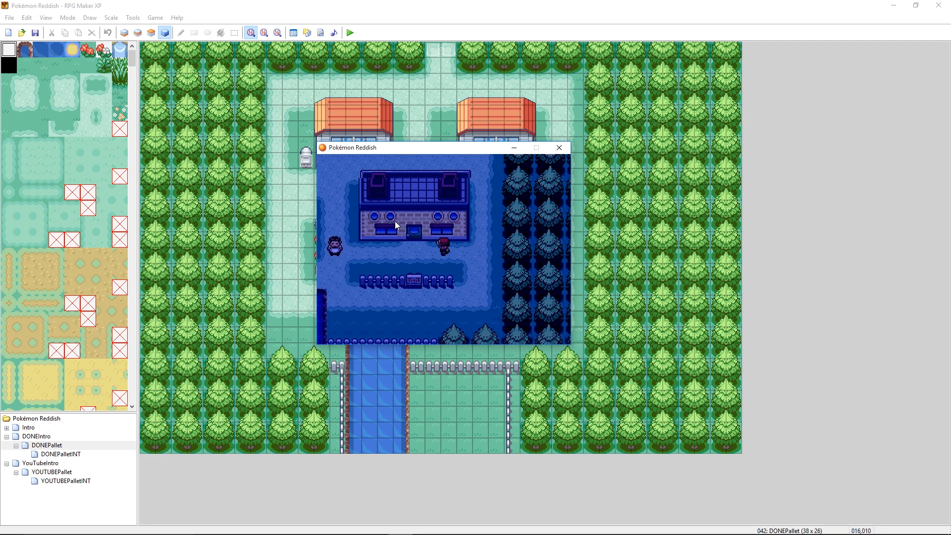
key("Left")
key("Left")
key("Left")
key("Left")
key("Left")
key("Left")
key("Up")
key("Up")
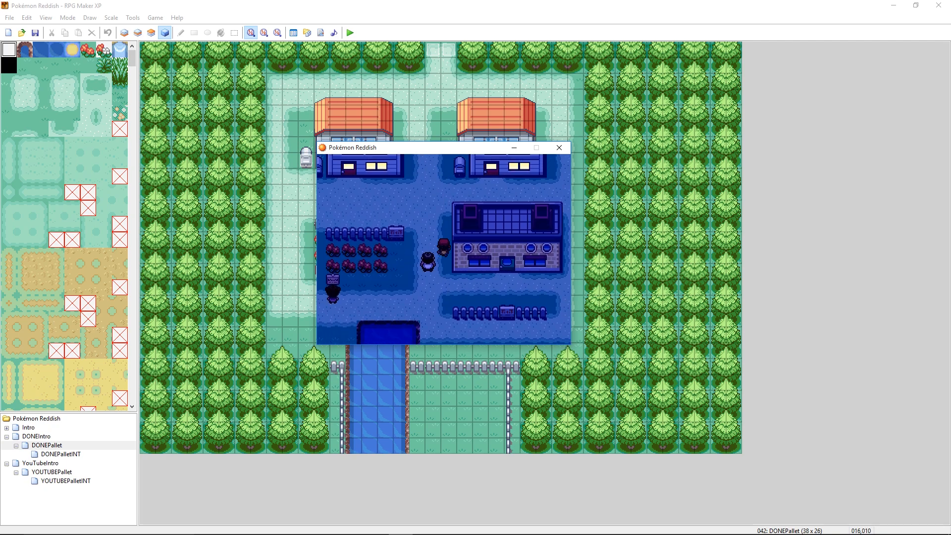
- Walk the player up to the two houses and past the second house's door to check the night lighting
key("Left")
key("Up")
key("Up")
key("Up")
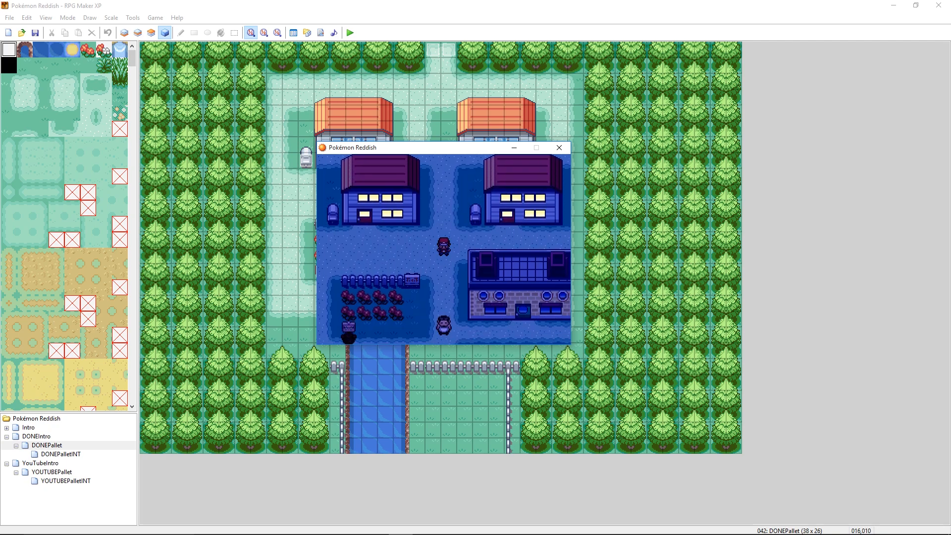
key("Right")
key("Right")
key("Right")
key("Right")
key("Right")
key("Up")
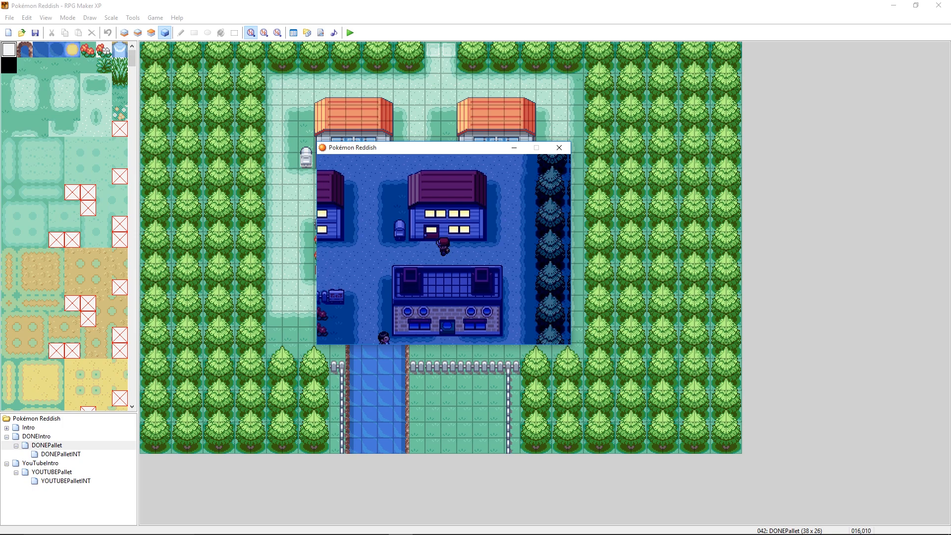
key("Left")
key("Left")
key("Left")
key("Left")
key("Left")
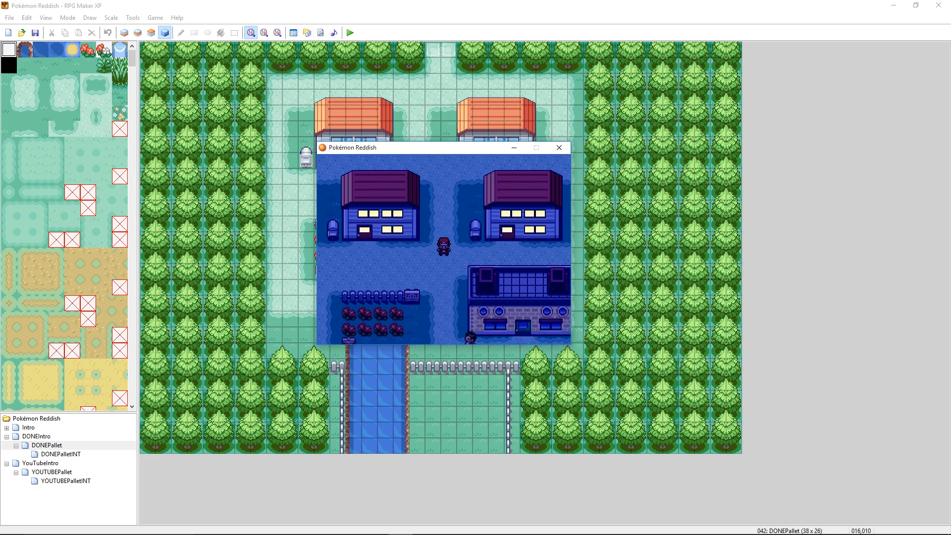
- Warp the player to the YOUTUBEPallet map using the debug Warp to Map option
key("Escape")
key("Down")
key("Down")
key("Return")
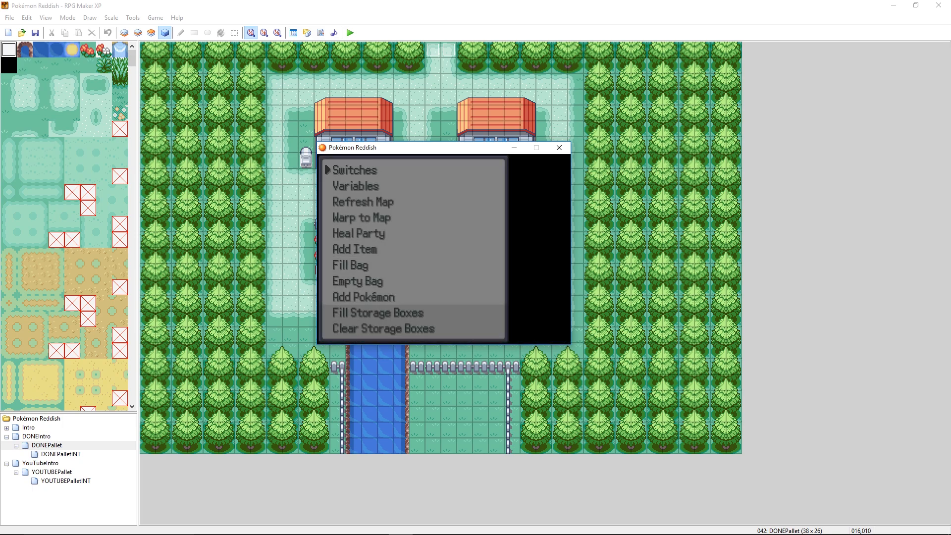
key("Up")
key("Up")
key("Down")
key("Down")
key("Down")
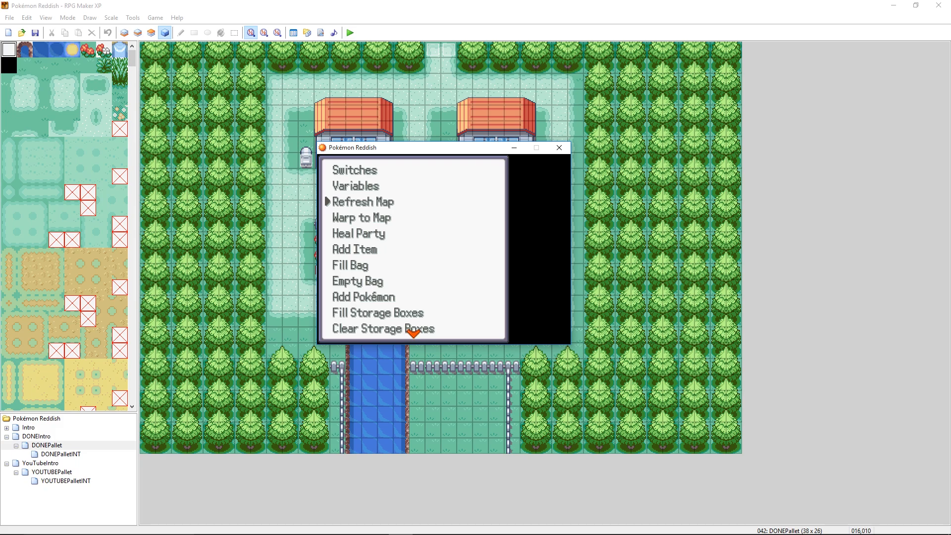
key("Return")
key("Down")
key("Down")
key("Down")
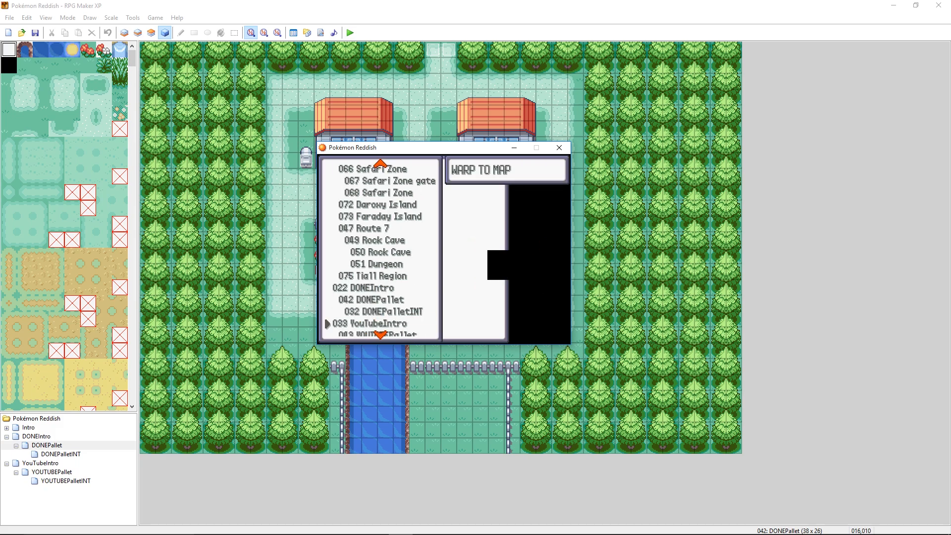
key("Escape")
key("Escape")
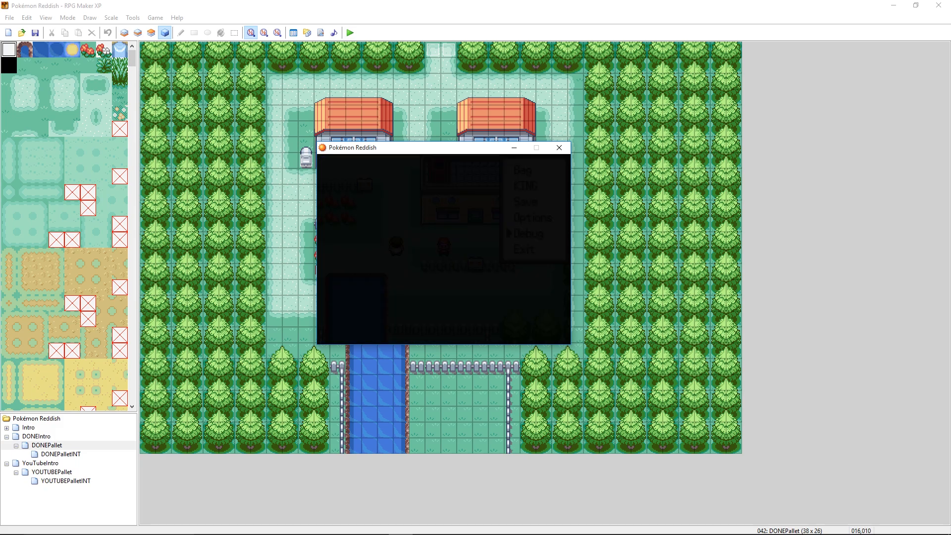
- Walk the player up to the houses and open YOUTUBEPallet's map properties with the debug Set Metadata option
key("Escape")
key("Left")
key("Up")
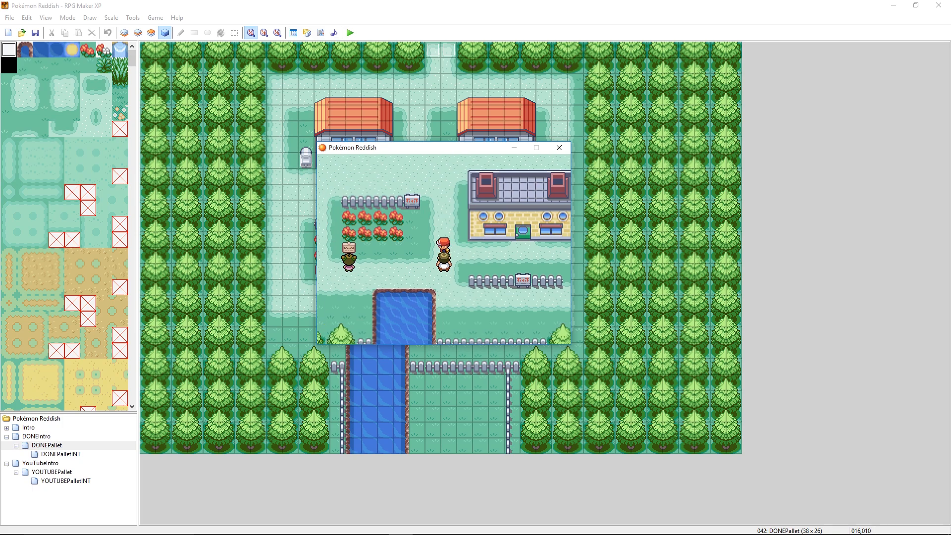
key("Escape")
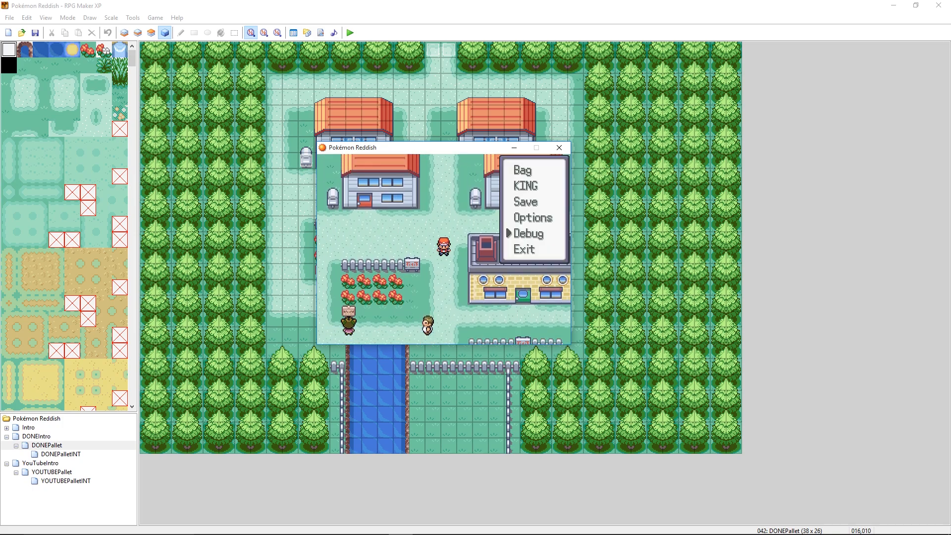
key("Return")
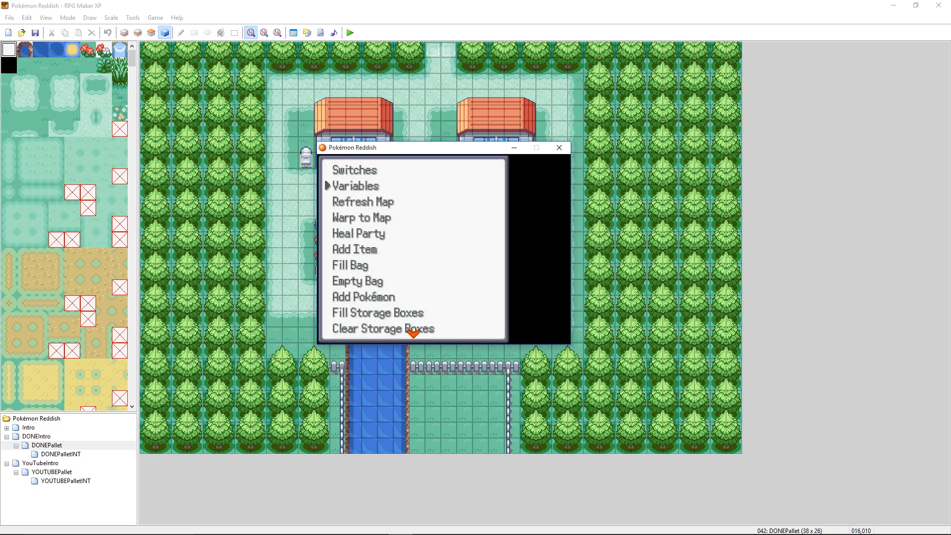
key("Down")
key("Down")
key("Down")
key("Down")
key("Down")
key("Down")
key("Down")
key("Down")
key("Down")
key("Down")
key("Down")
key("Down")
key("Down")
key("Down")
key("Down")
key("Down")
key("Down")
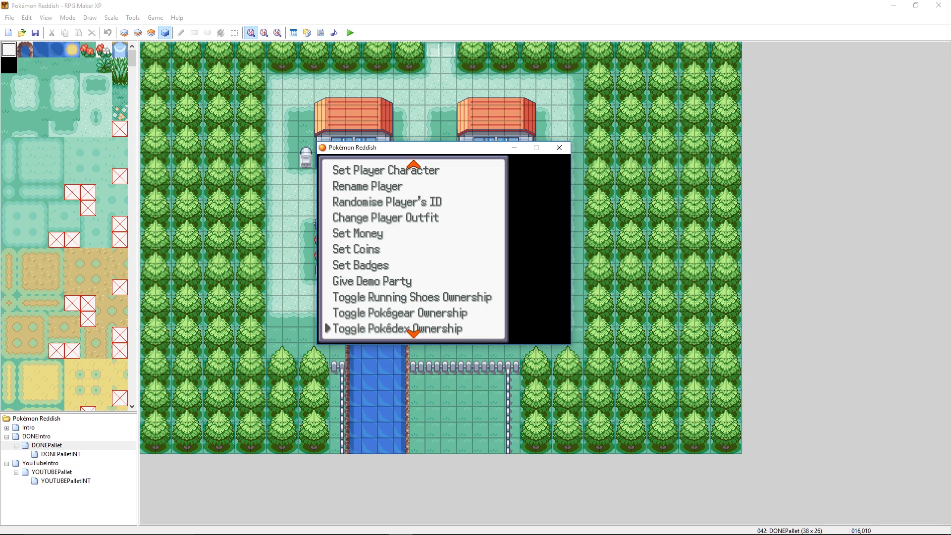
key("Down")
key("Down")
key("Down")
key("Down")
key("Down")
key("Down")
key("Down")
key("Down")
key("Down")
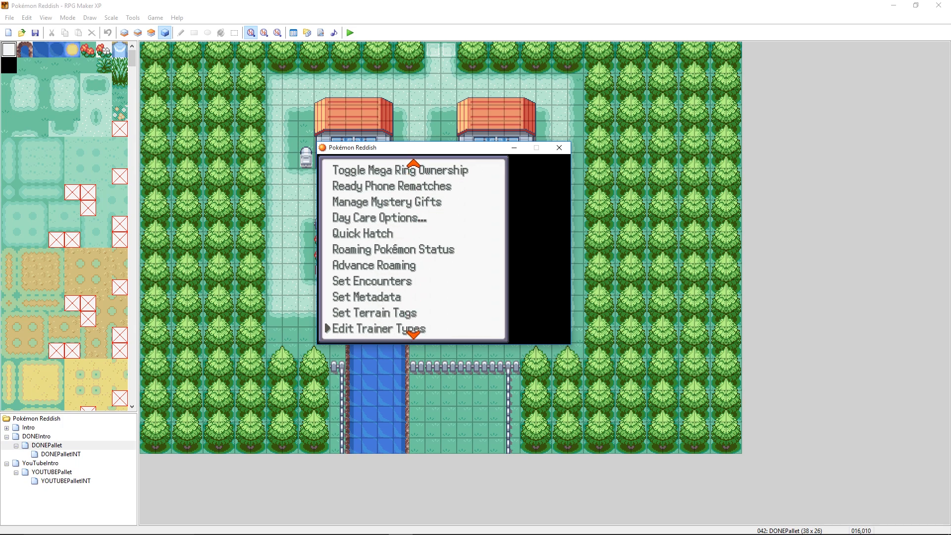
key("Up")
key("Up")
key("Return")
key("Down")
key("Return")
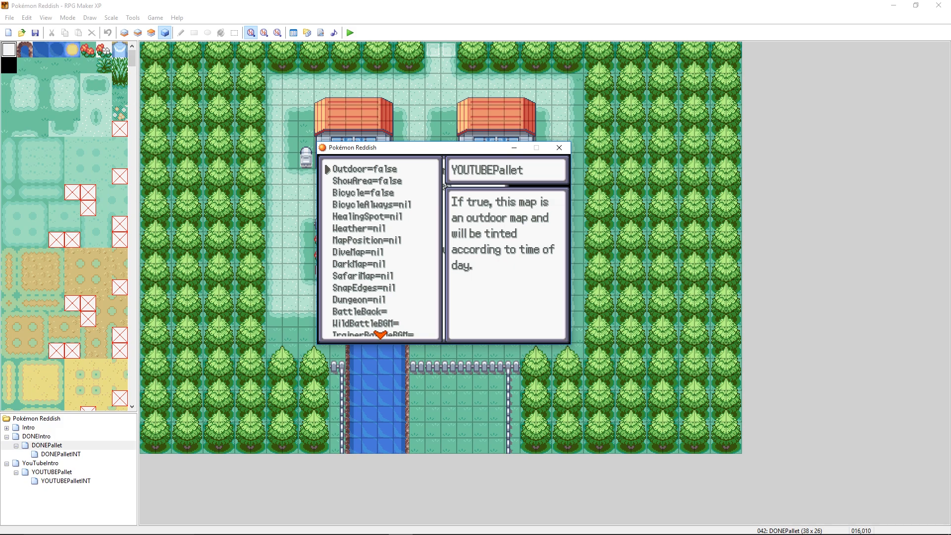
- Set ShowArea and Bicycle to true in the YOUTUBEPallet metadata
key("Down")
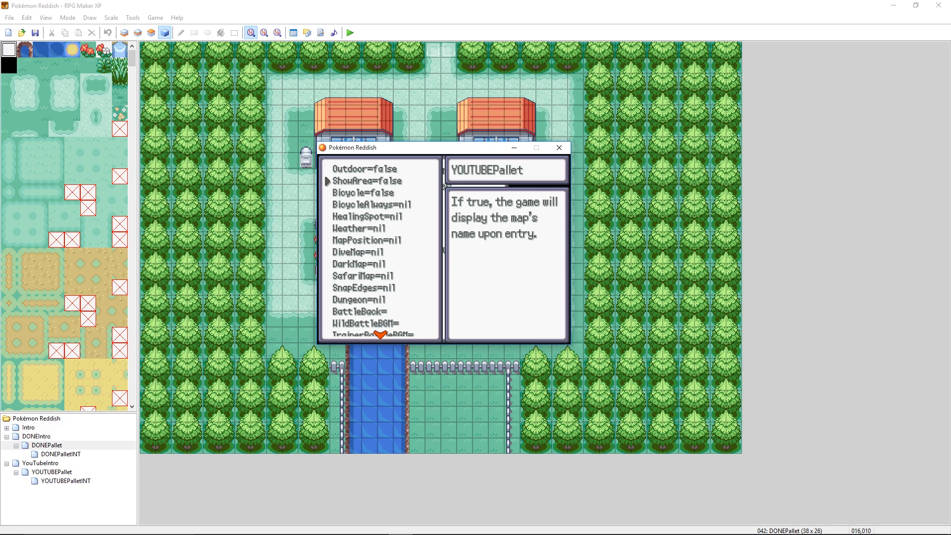
key("Return")
key("Return")
key("Down")
key("Return")
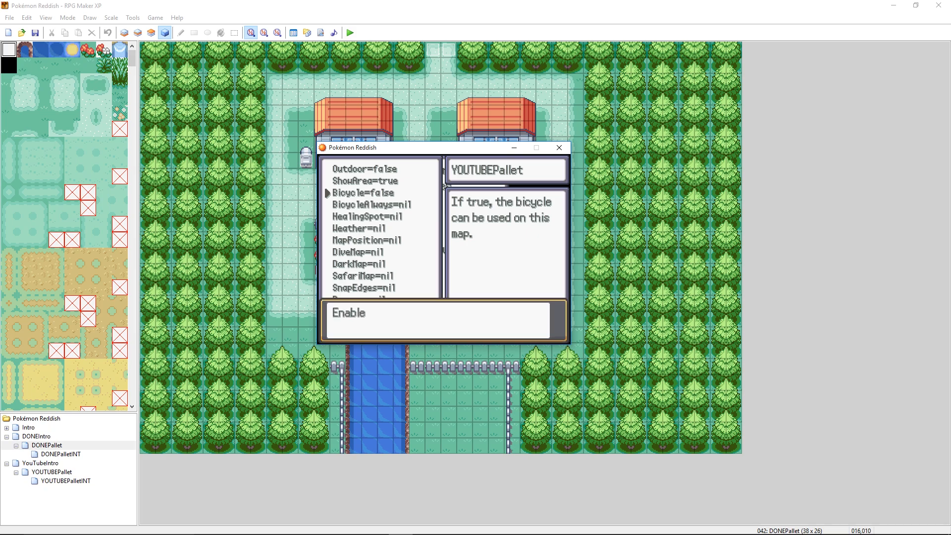
key("Return")
- Look through the remaining YOUTUBEPallet metadata properties, including Outdoor, and return to the game's pause menu
key("Down")
key("Down")
key("Down")
key("Down")
key("Down")
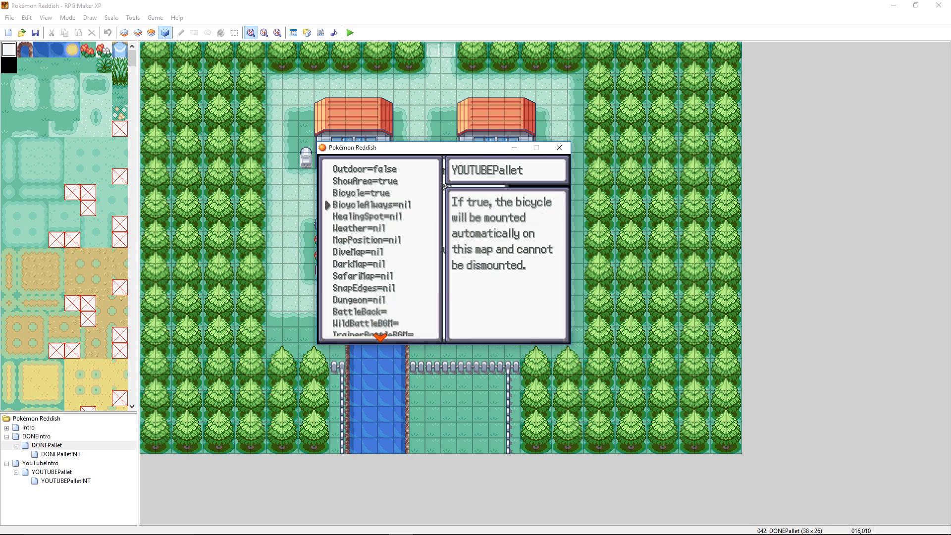
key("Down")
key("Down")
key("Down")
key("Down")
key("Down")
key("Down")
key("Down")
key("Down")
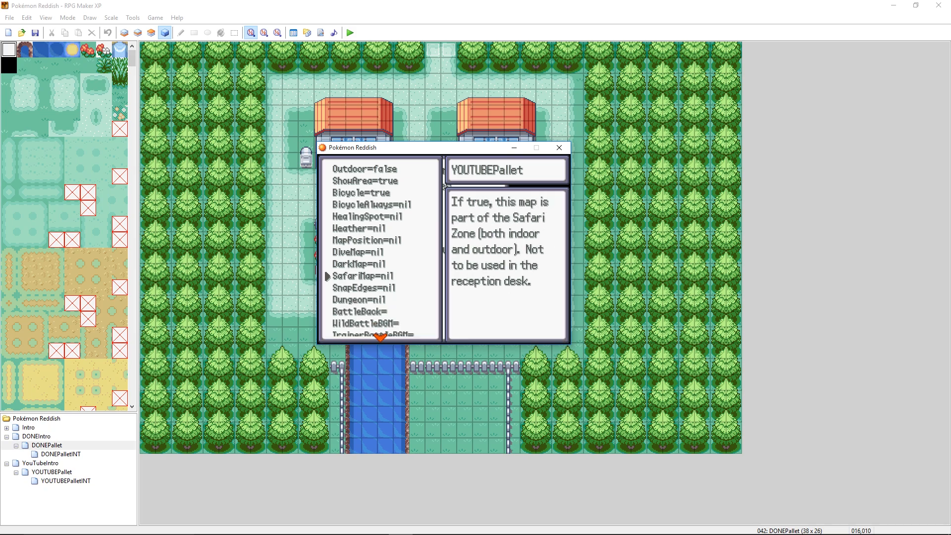
key("Down")
key("Down")
key("Down")
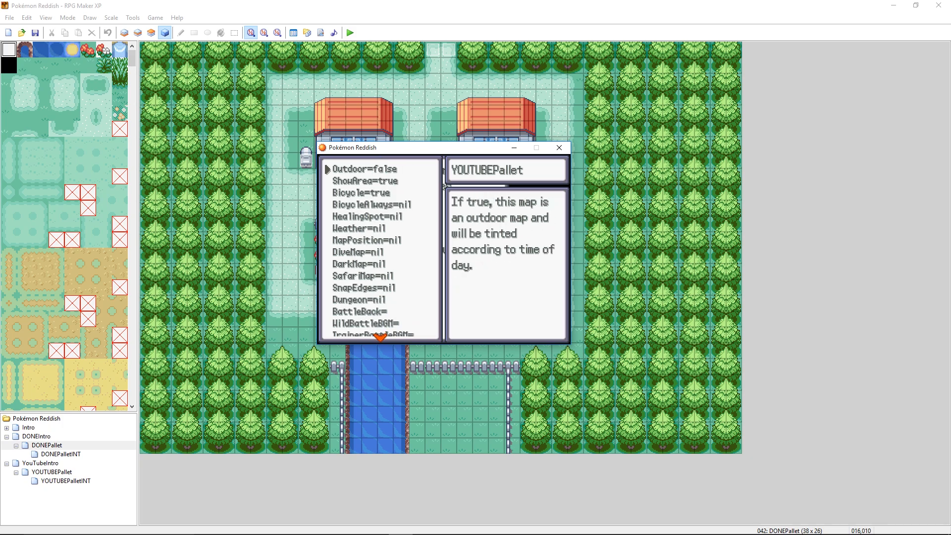
key("Down")
key("Escape")
key("Escape")
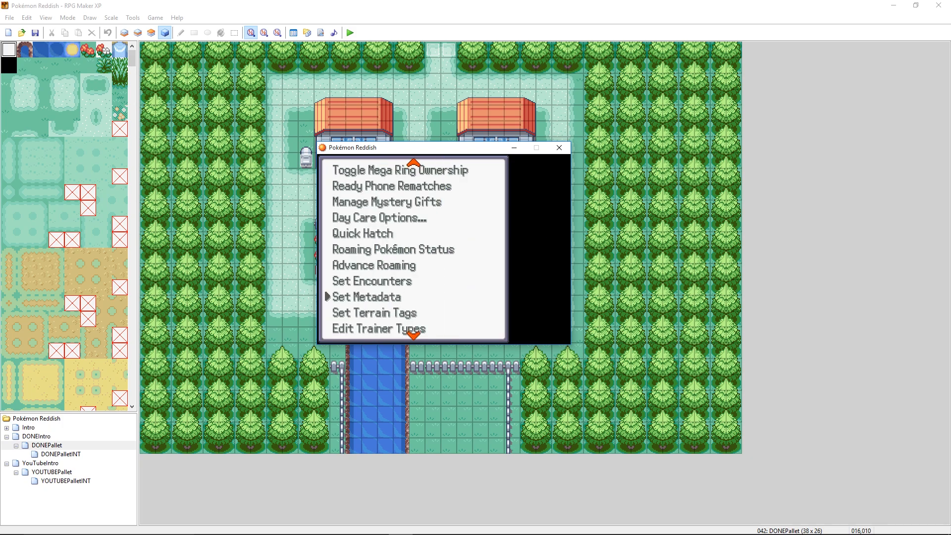
key("Down")
key("Escape")
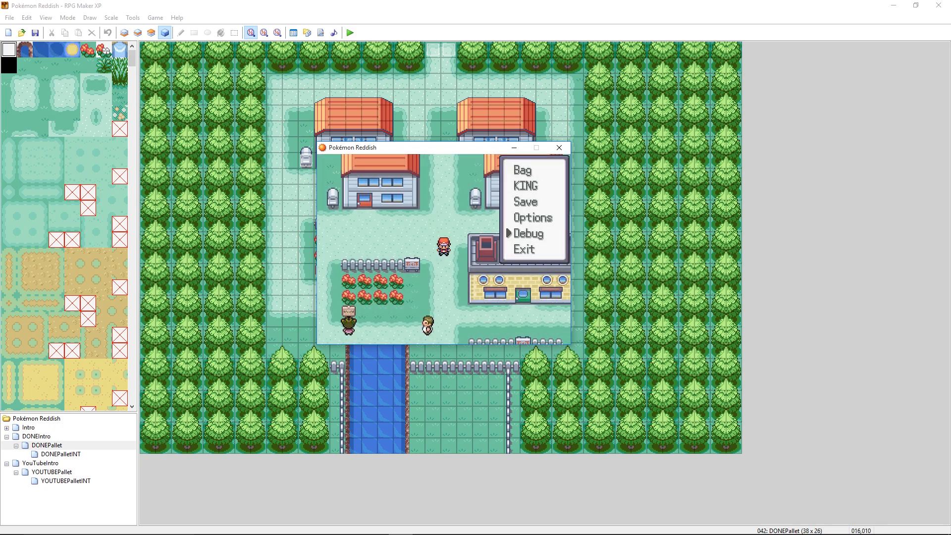
- Save the game progress in YOUTUBEPallet over the existing save file
key("Up")
key("Up")
key("Return")
key("Return")
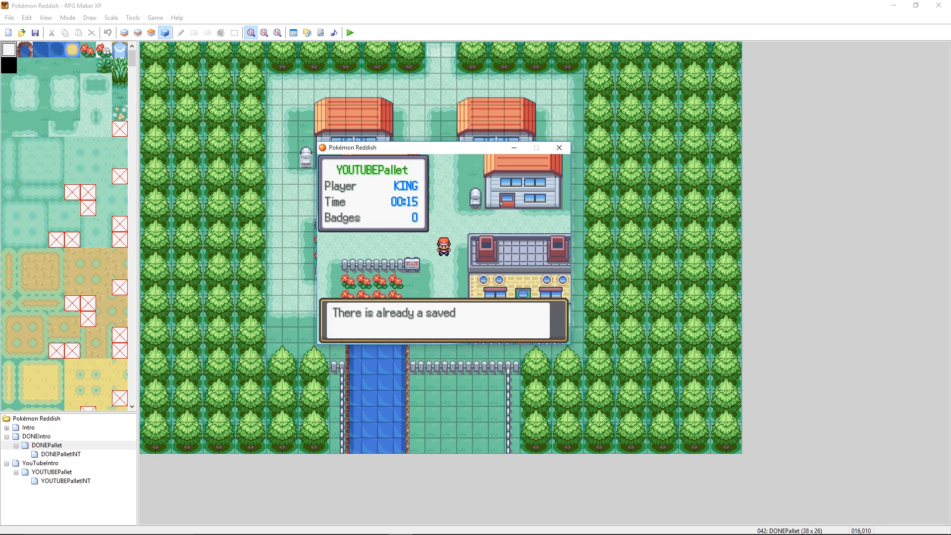
key("Return")
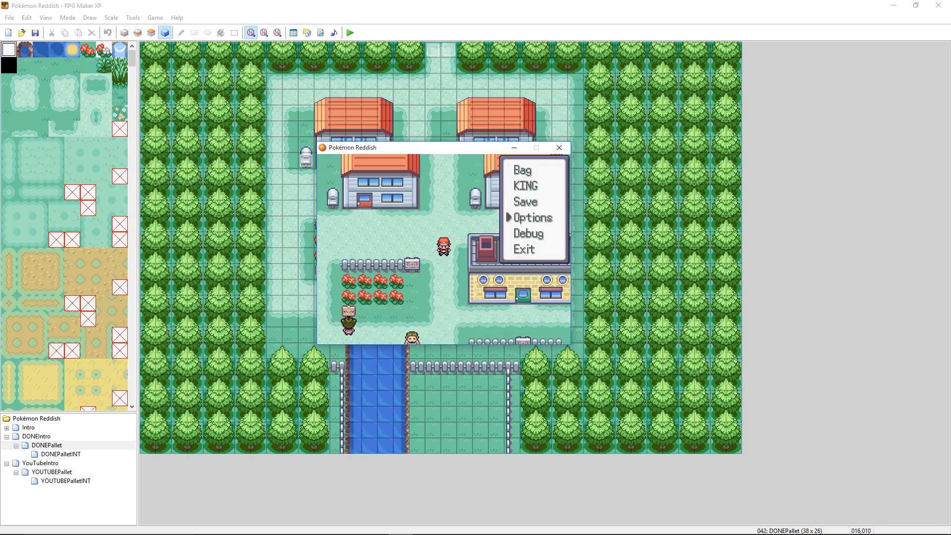
- Warp the player to the DONEPallet map using the debug Warp to Map option
key("Return")
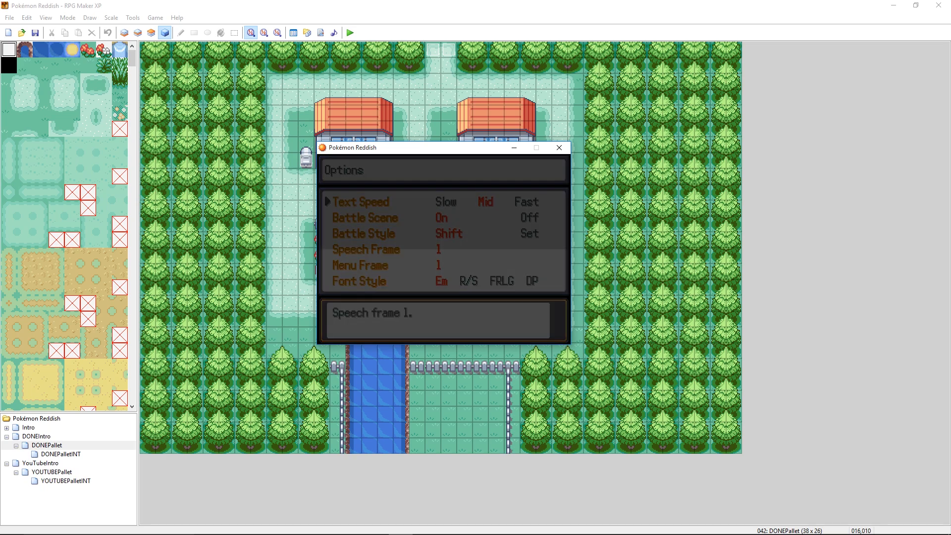
key("Escape")
key("Down")
key("Return")
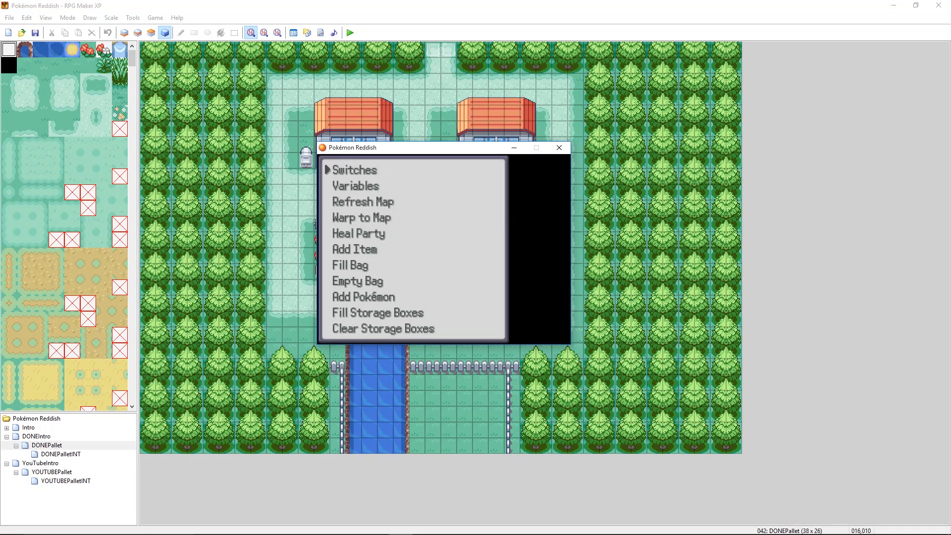
key("Down")
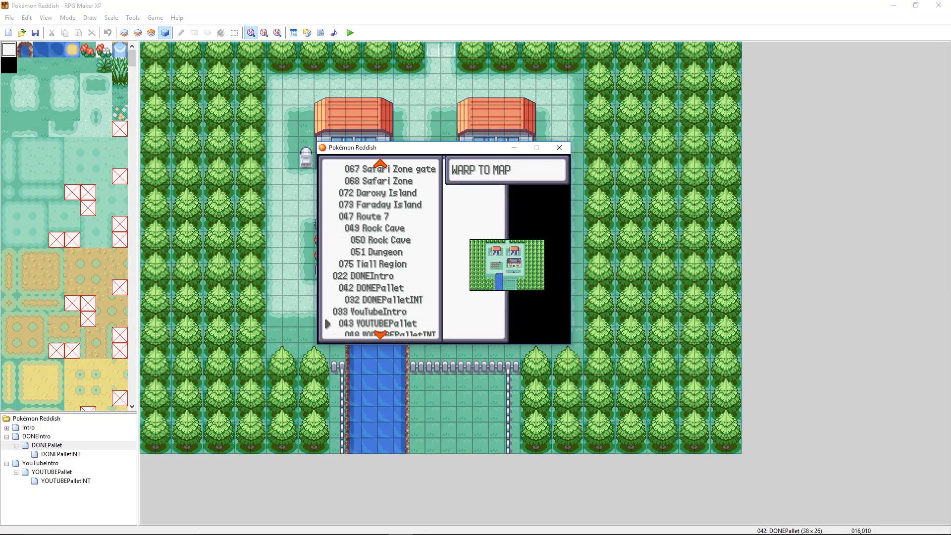
key("Return")
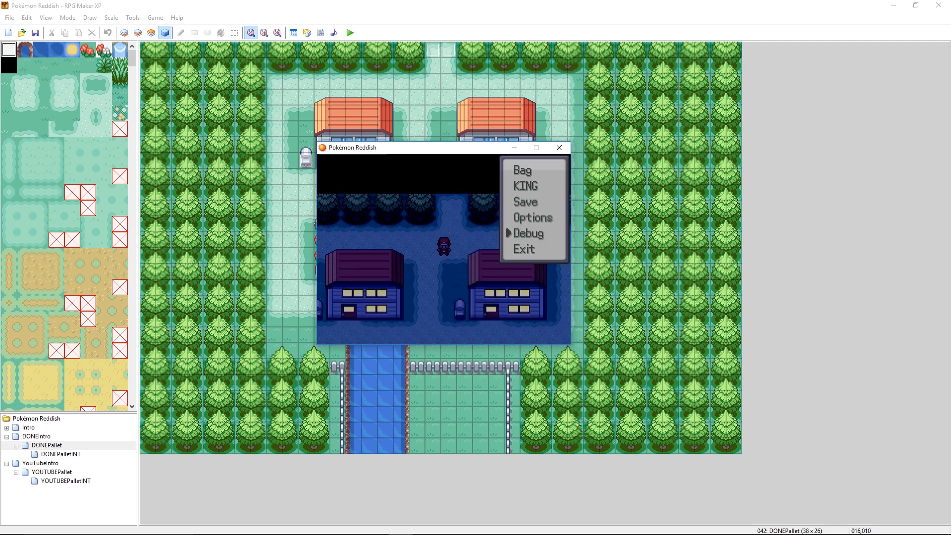
- Walk the player into the first DONEPallet house and back outside to check its door glow at night
key("Escape")
key("Down")
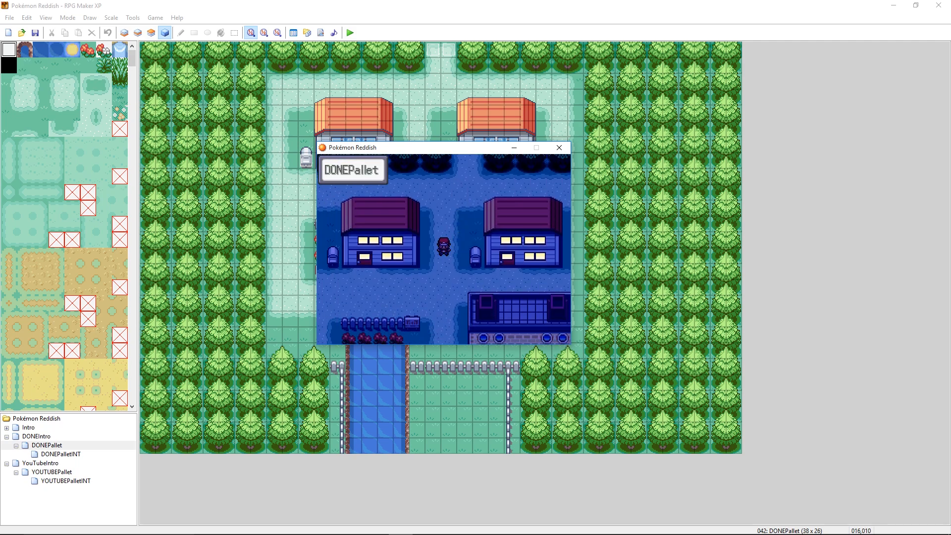
key("Left")
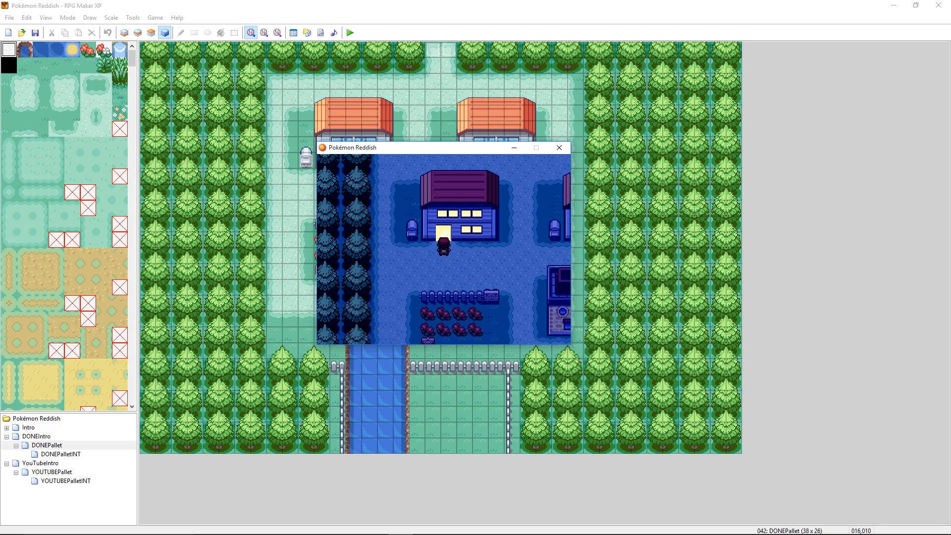
key("Up")
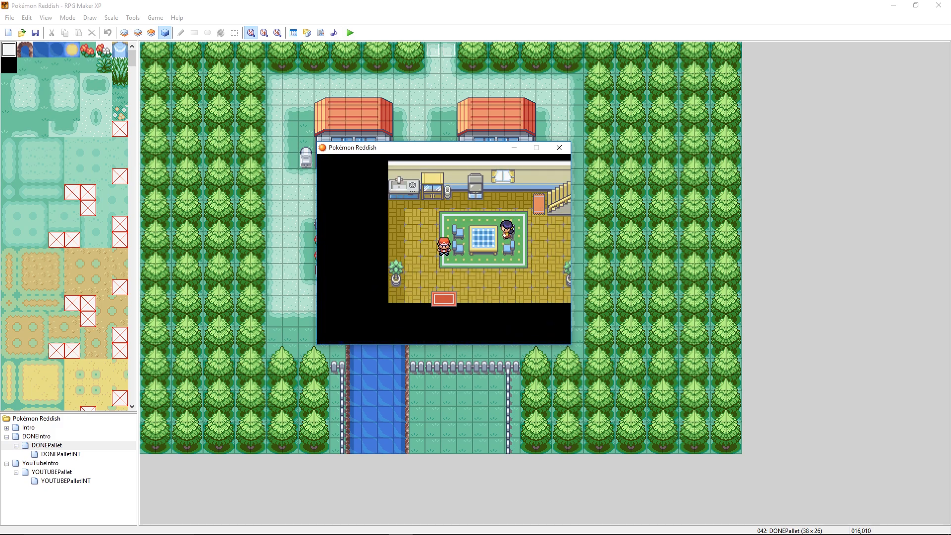
key("Down")
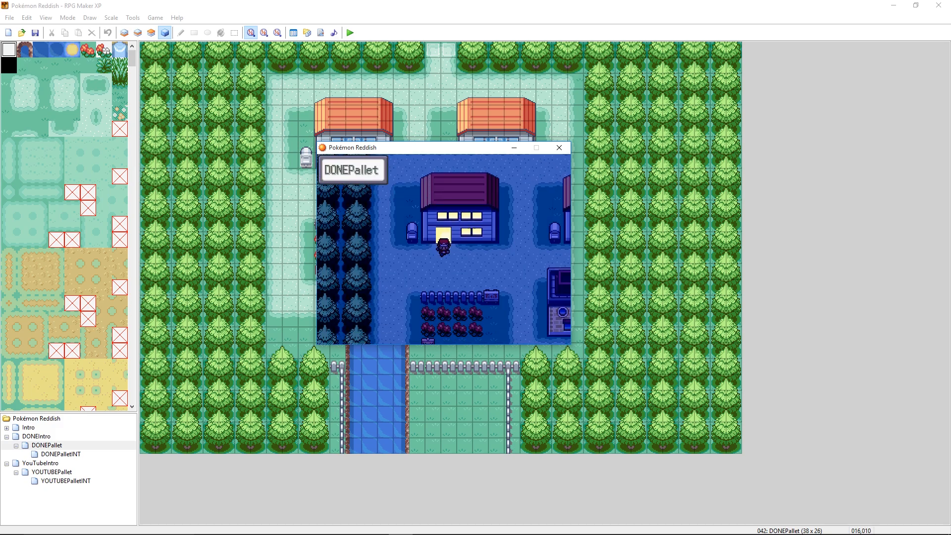
- Walk the player up and down between the two DONEPallet houses to inspect their lit windows and doors
key("Right")
key("Up")
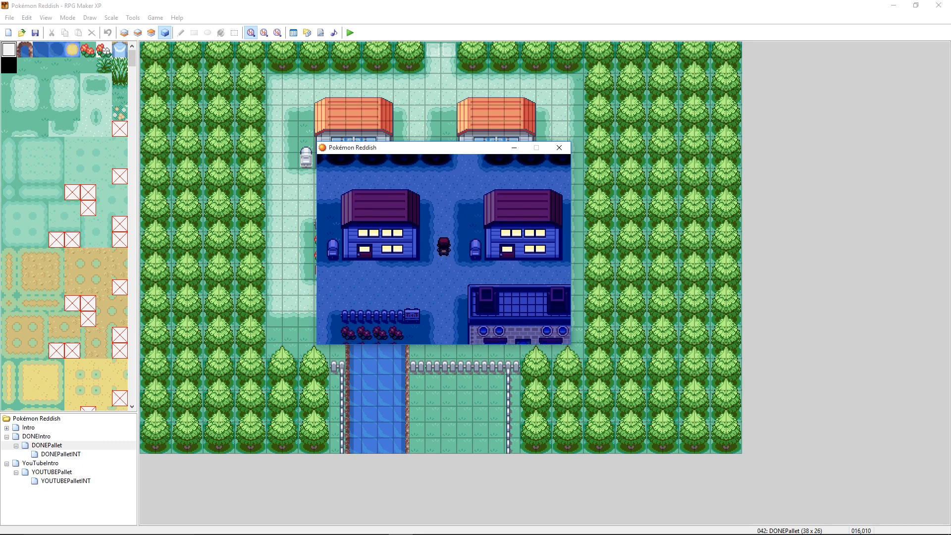
key("Up")
key("Down")
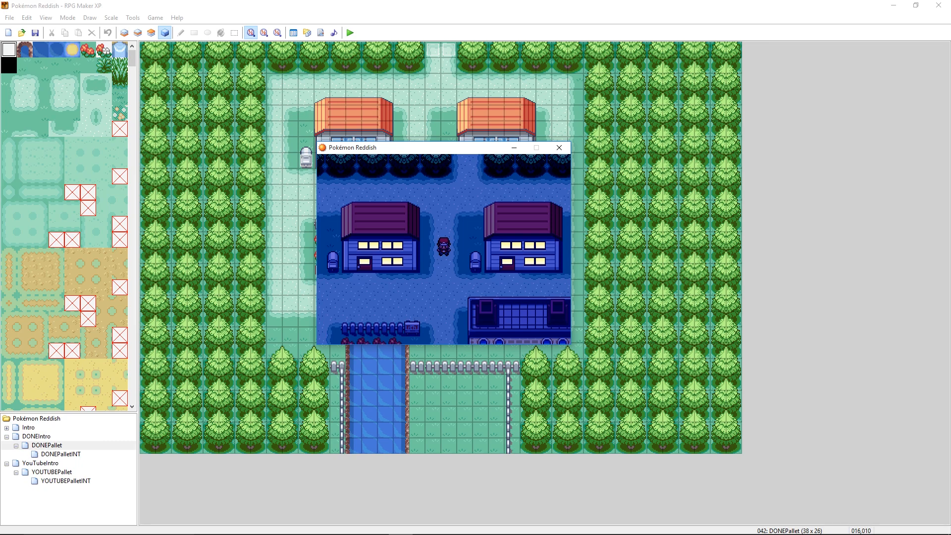
key("Down")
key("Up")
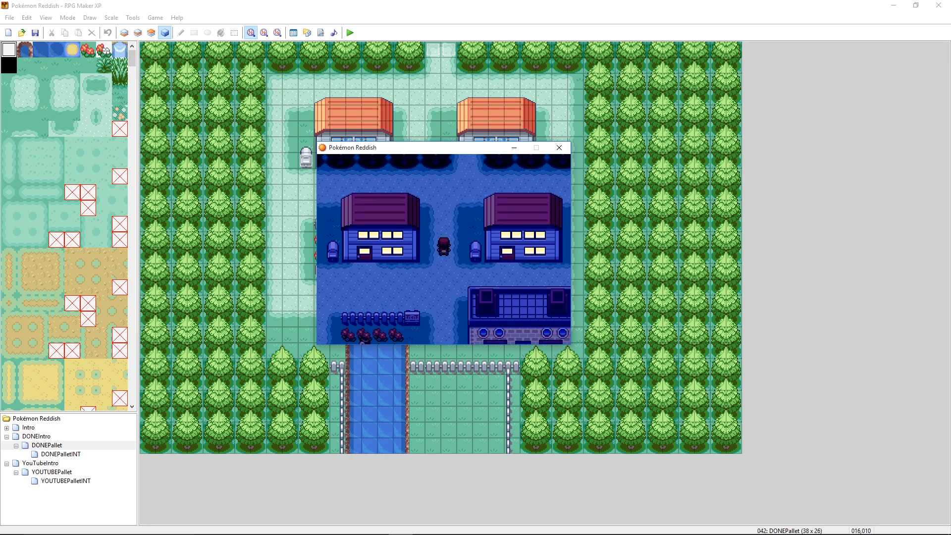
key("Down")
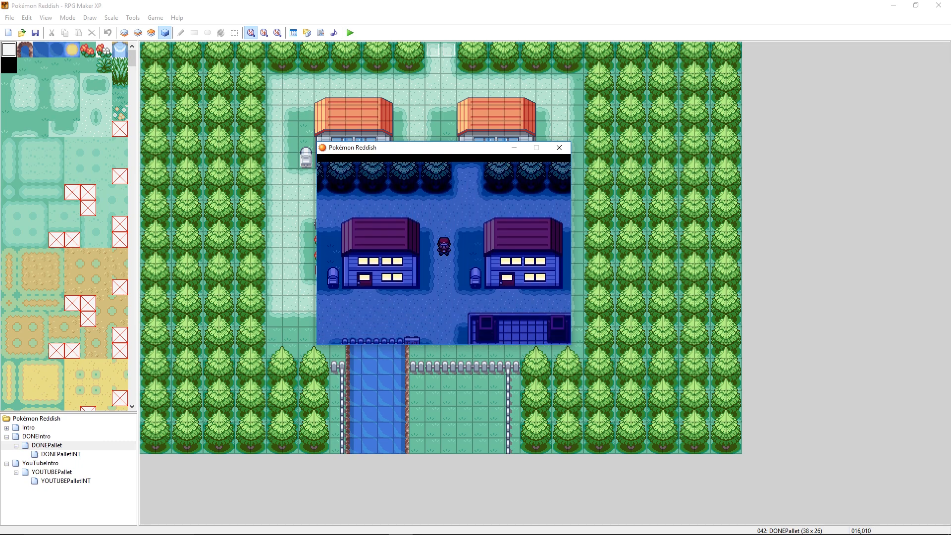